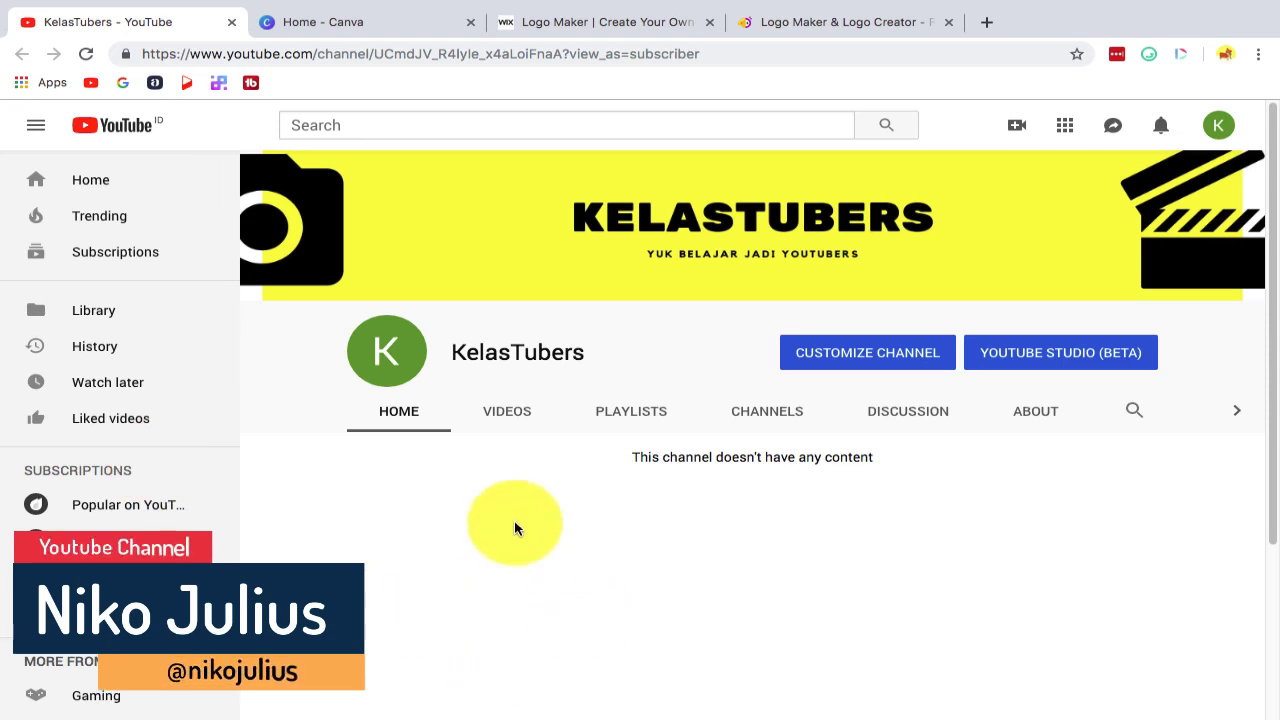
# Step: Collapse the YouTube navigation sidebar and open the account's own channel page
pyautogui.click(36, 125)
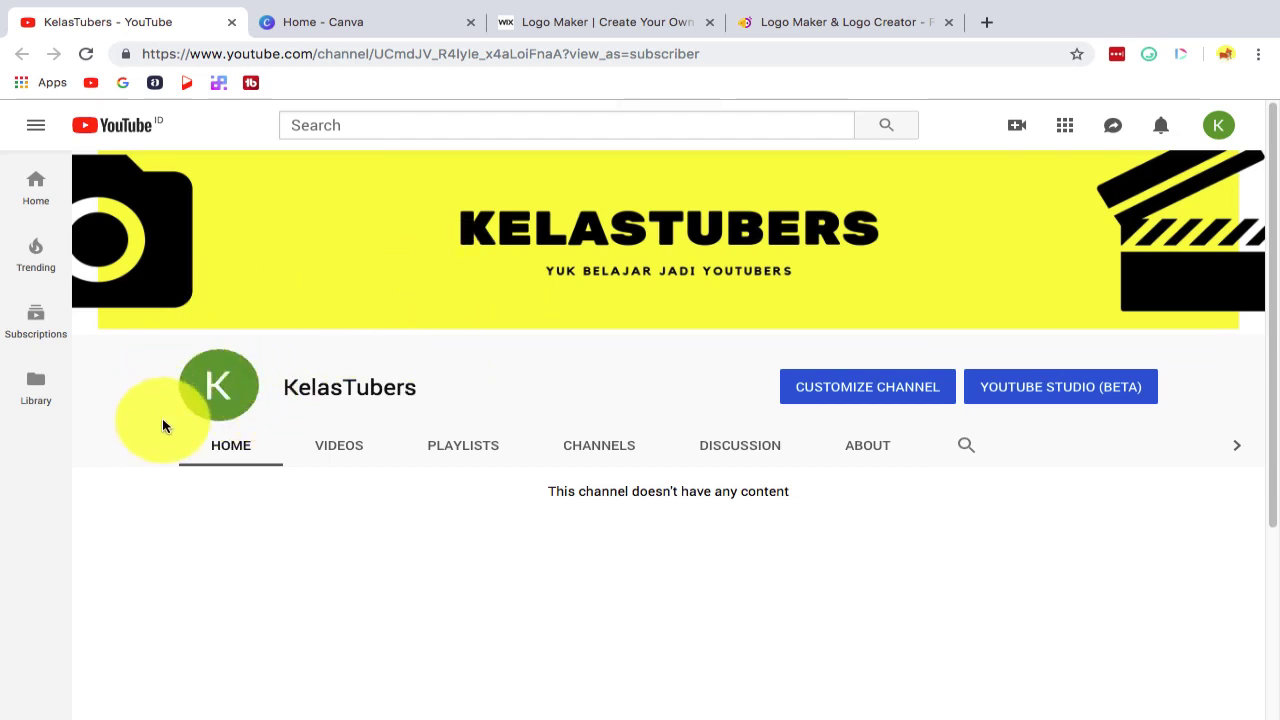
pyautogui.click(1217, 125)
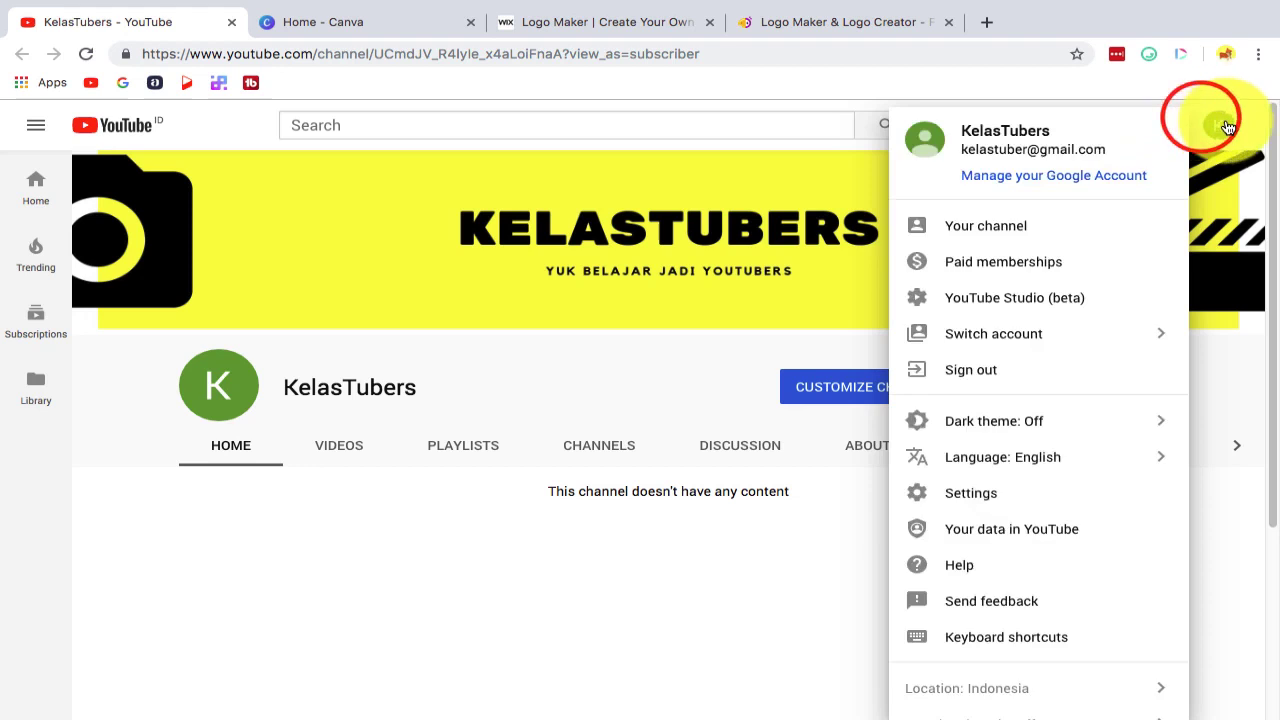
pyautogui.click(1014, 224)
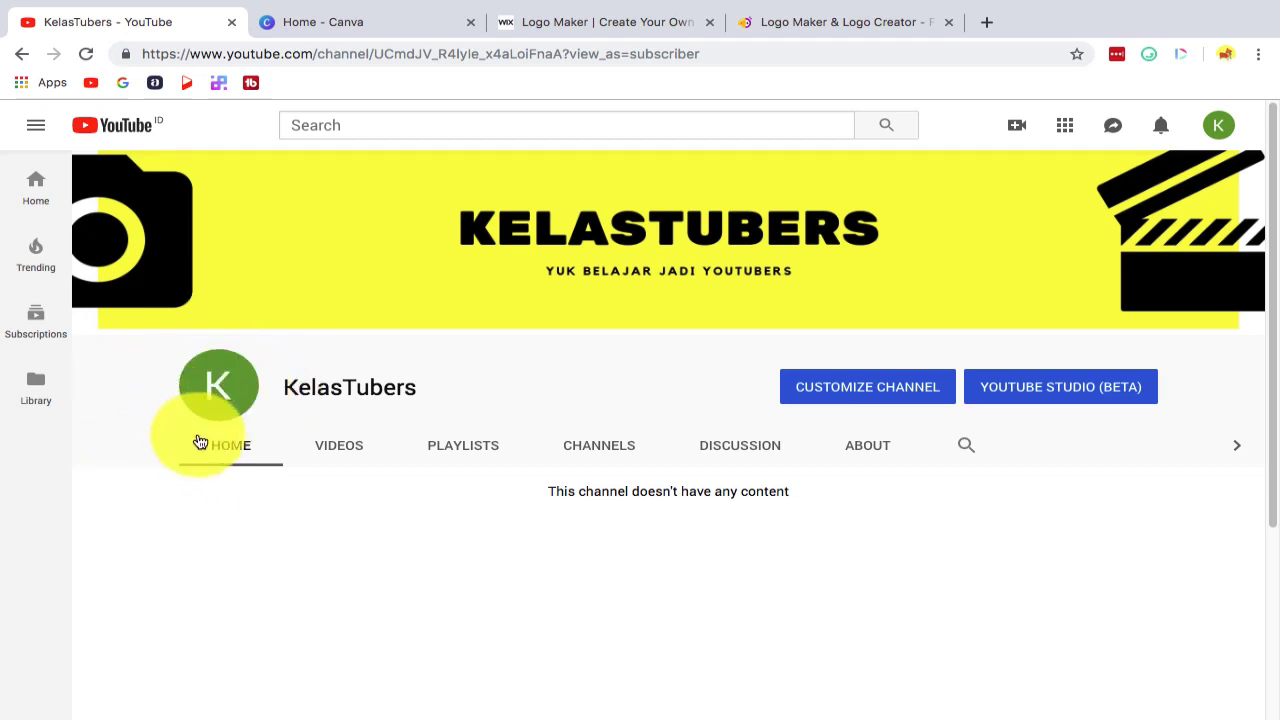
# Step: Open the profile picture editor for the channel and view the photo choices, closing the picker without choosing one
pyautogui.click(223, 392)
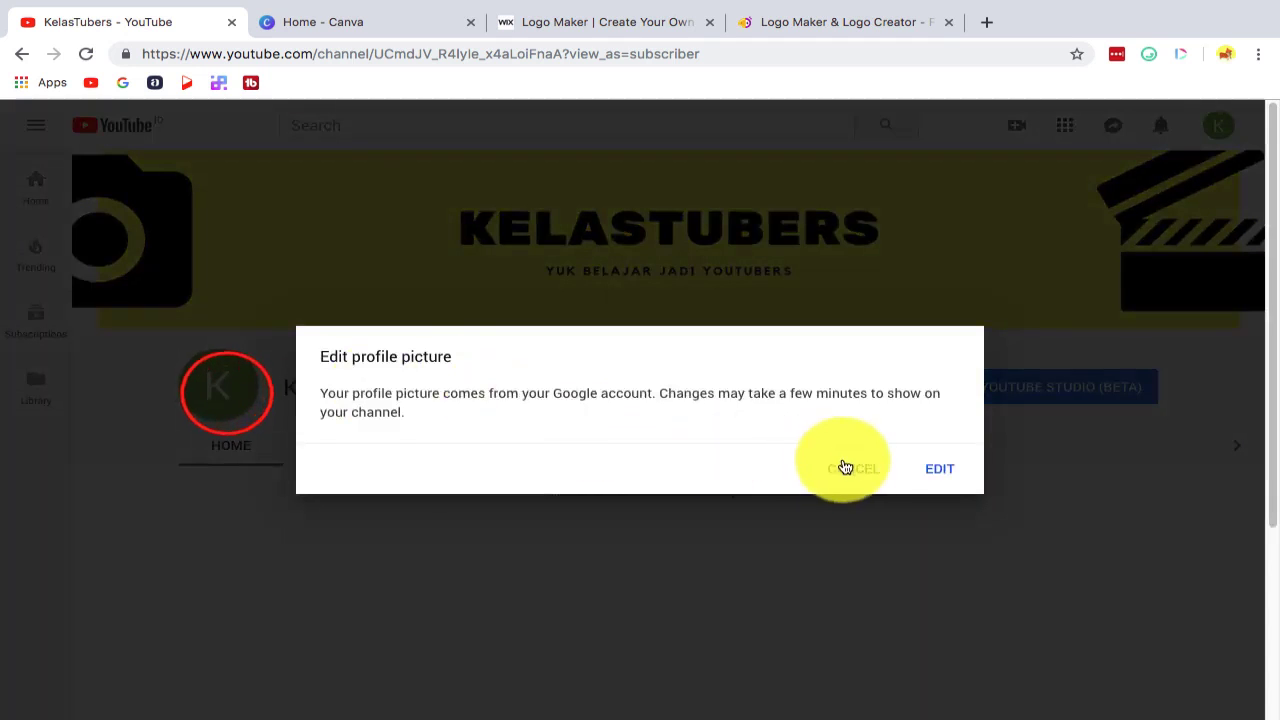
pyautogui.click(939, 468)
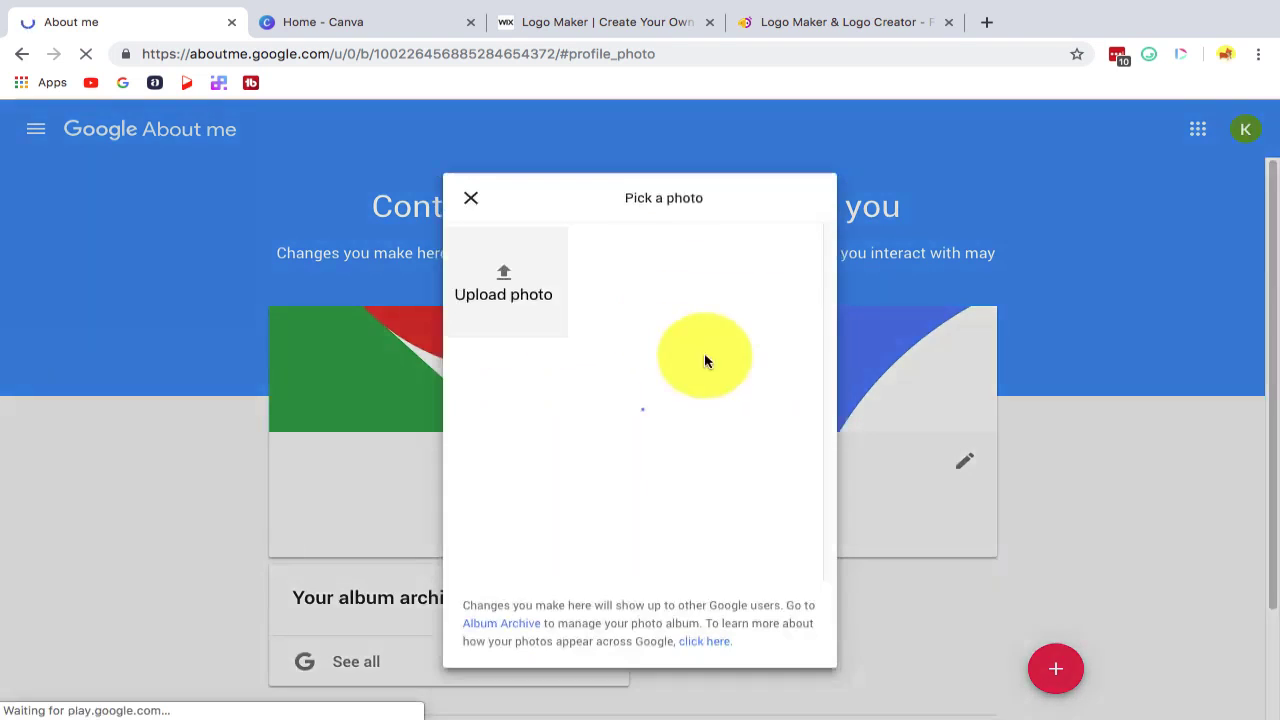
pyautogui.click(471, 188)
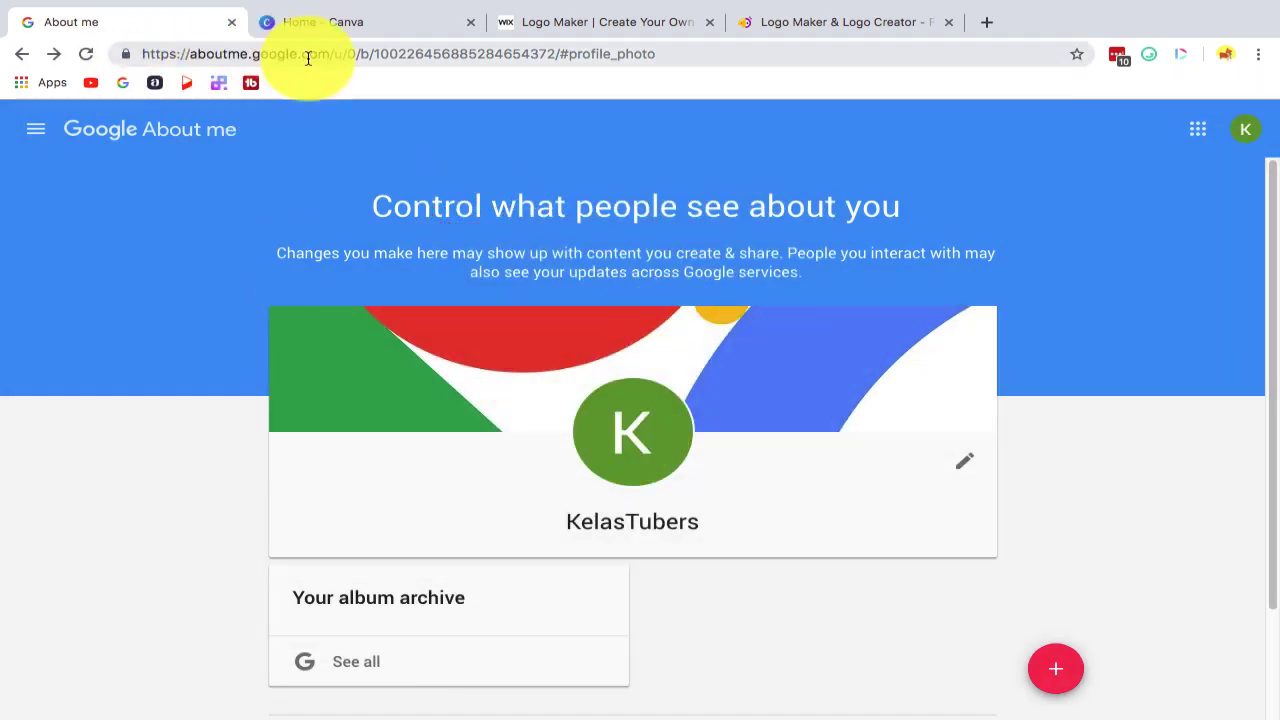
pyautogui.click(622, 437)
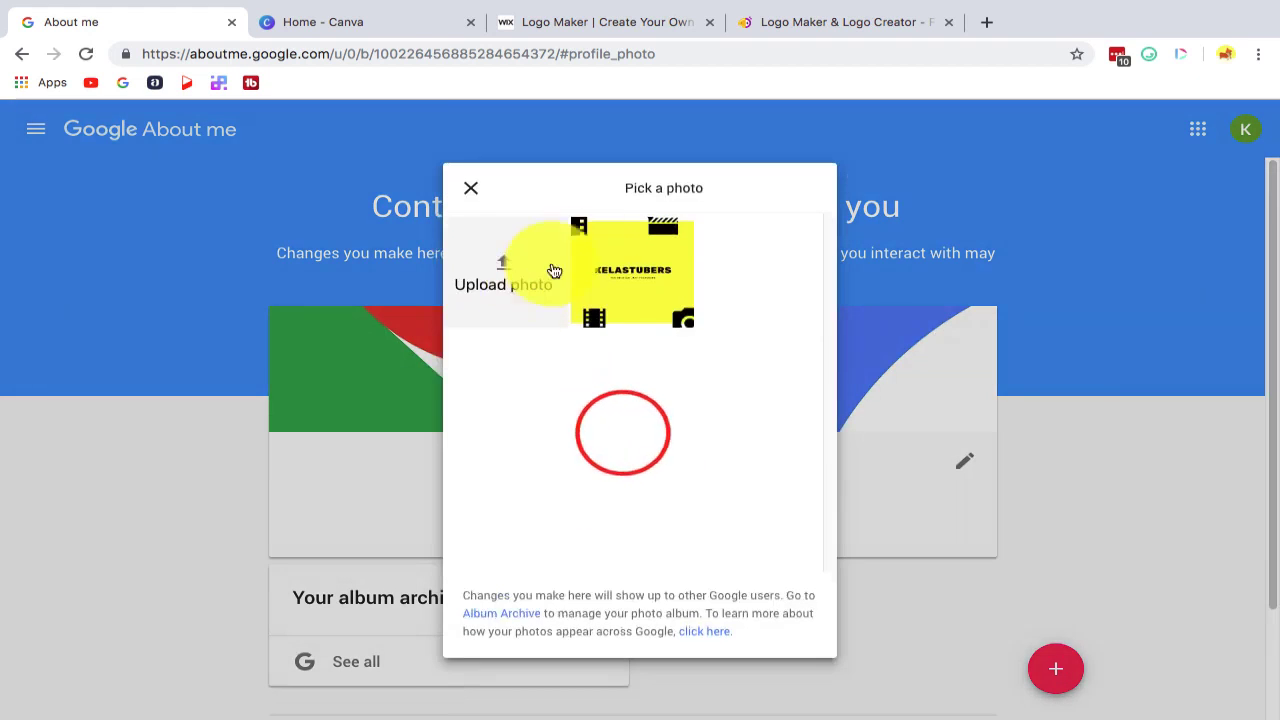
pyautogui.click(471, 188)
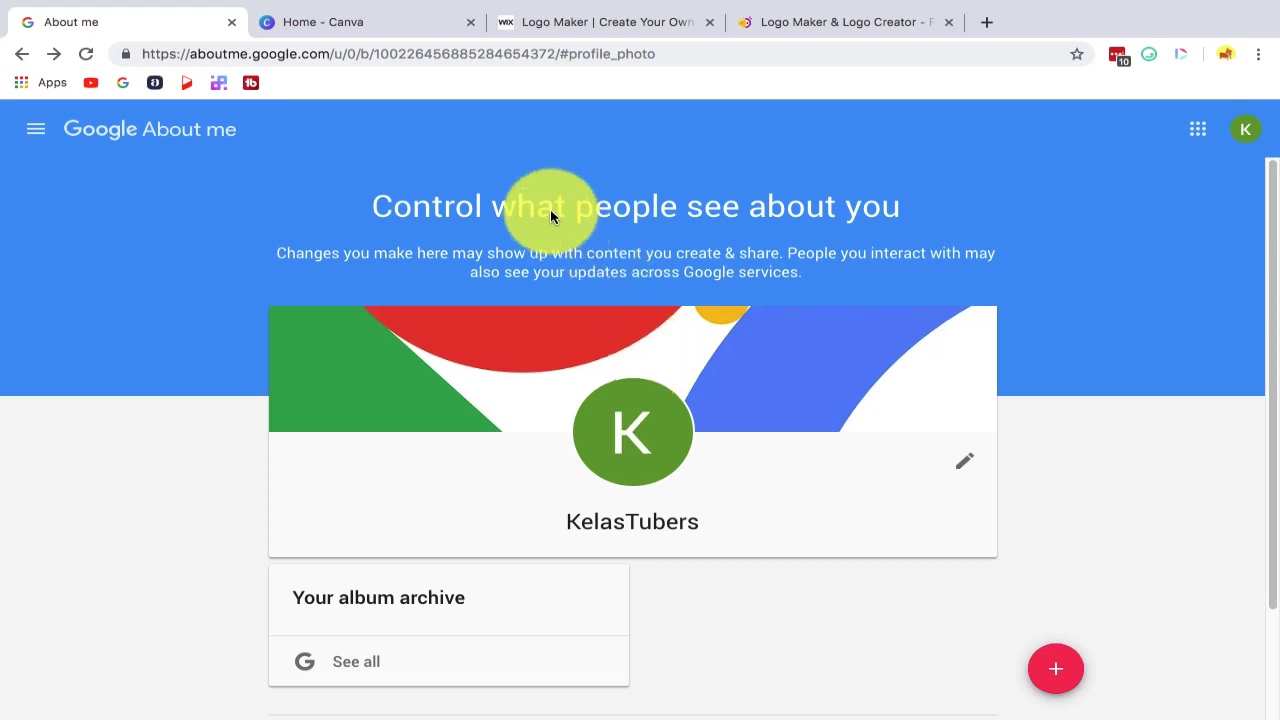
# Step: Look at the Canva home page and the Wix Logo Maker page, and switch to Hatchful
pyautogui.click(375, 23)
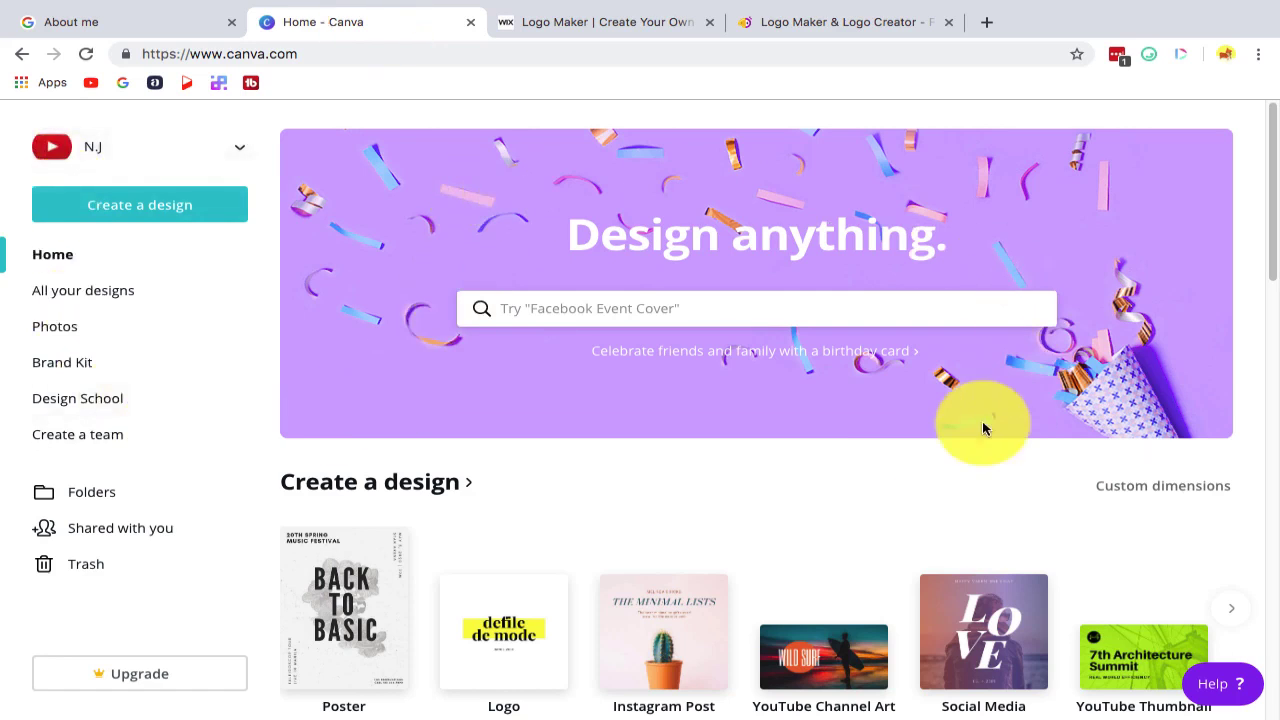
pyautogui.click(560, 21)
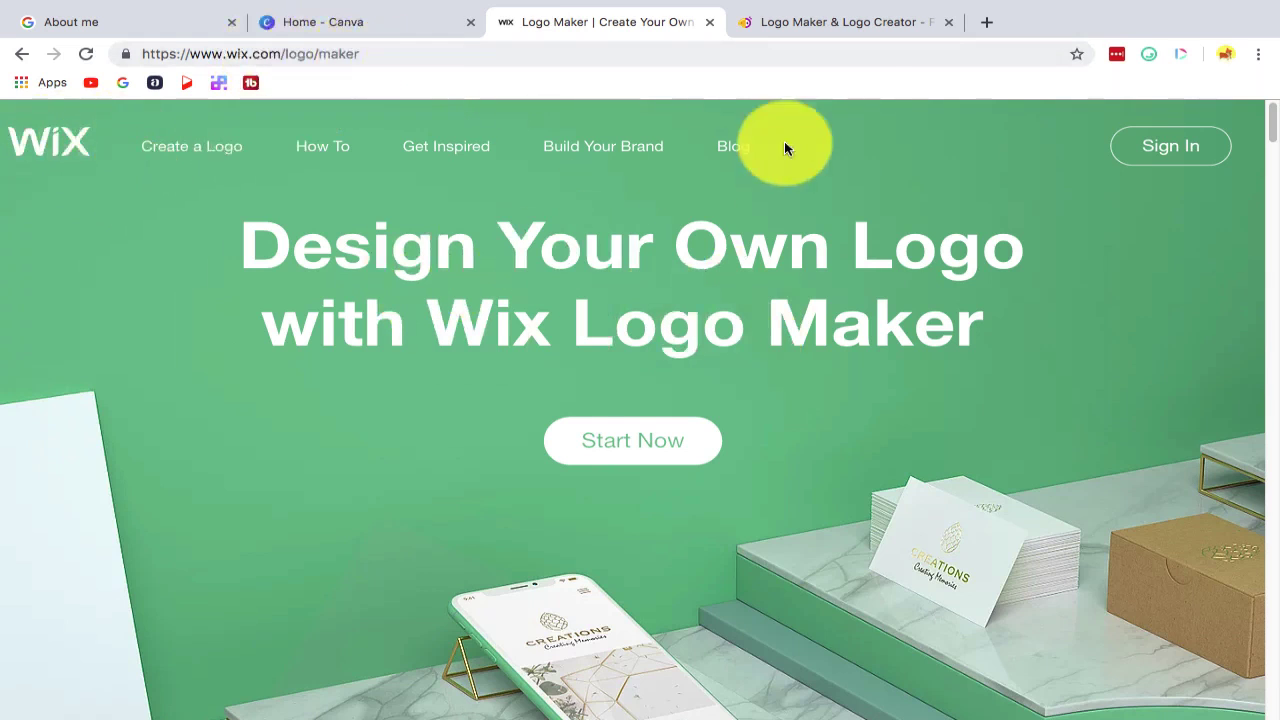
pyautogui.click(847, 25)
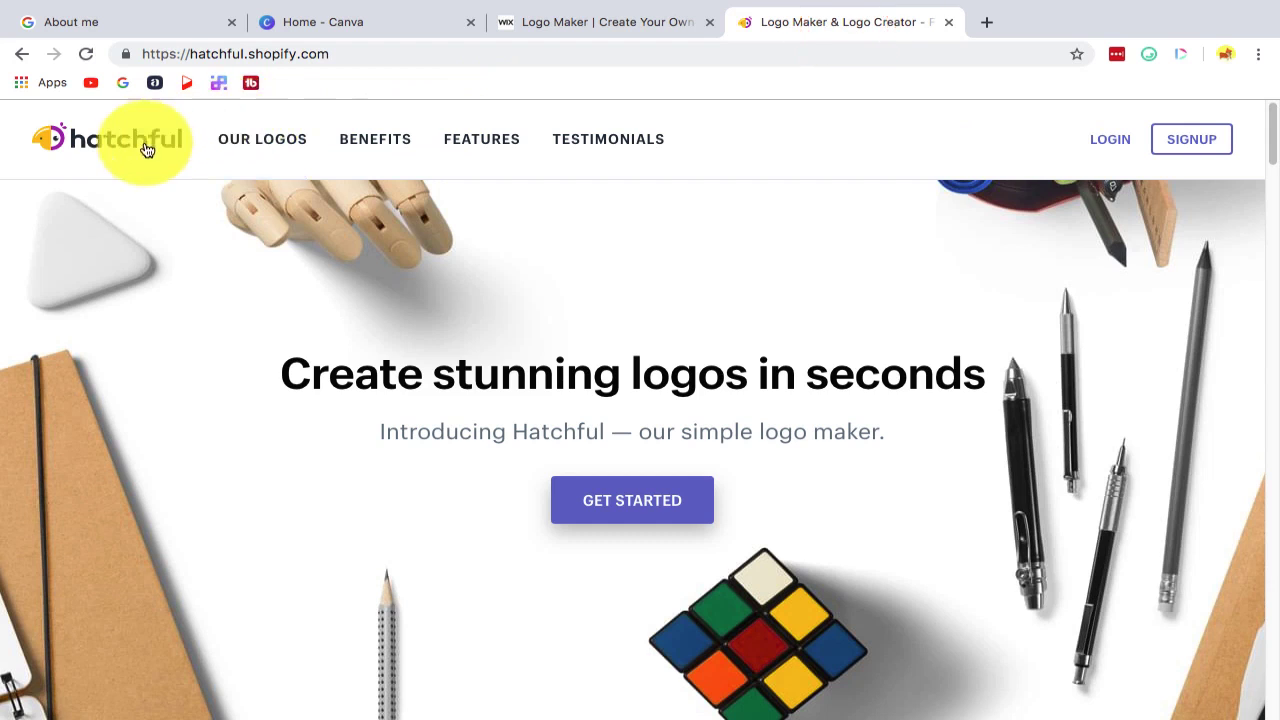
# Step: Examine Hatchful's introduction text and its sample logo templates
pyautogui.moveTo(279, 366); pyautogui.dragTo(1018, 427)
pyautogui.click(951, 426)
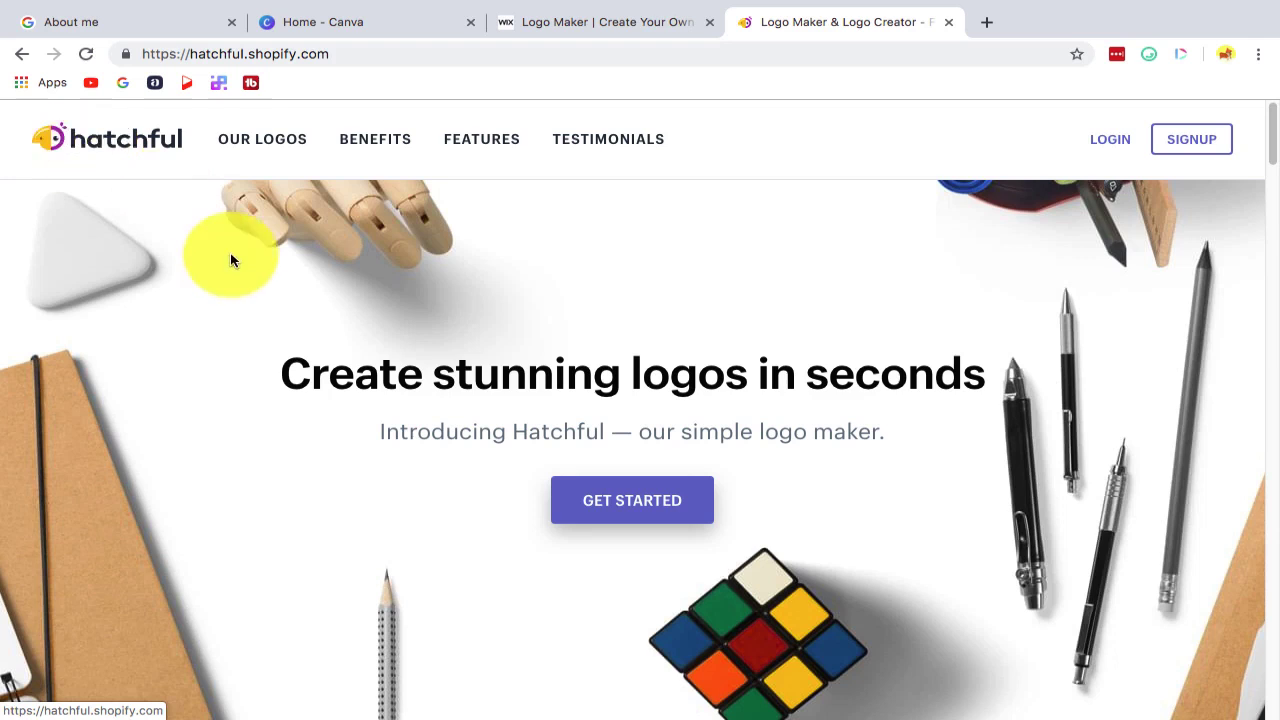
pyautogui.scroll(-5, 329, 337)
pyautogui.scroll(-2, 1055, 322)
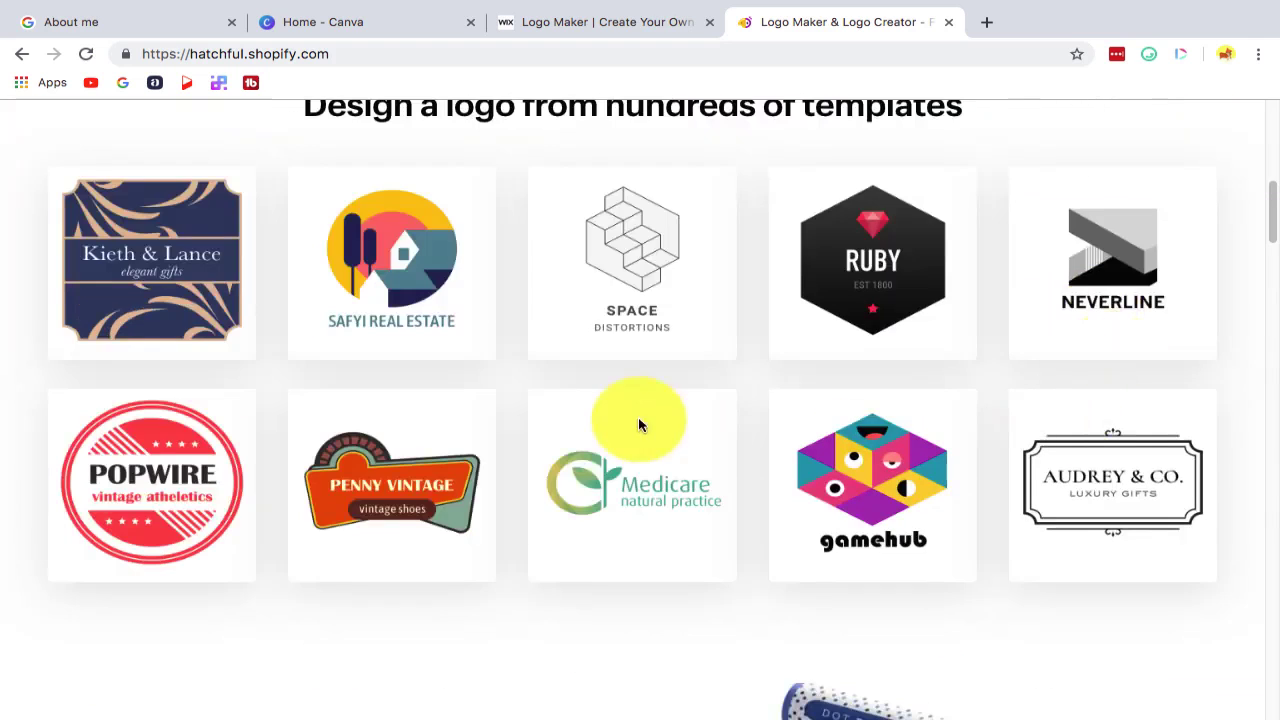
pyautogui.scroll(-2, 864, 330)
pyautogui.scroll(10, 800, 340)
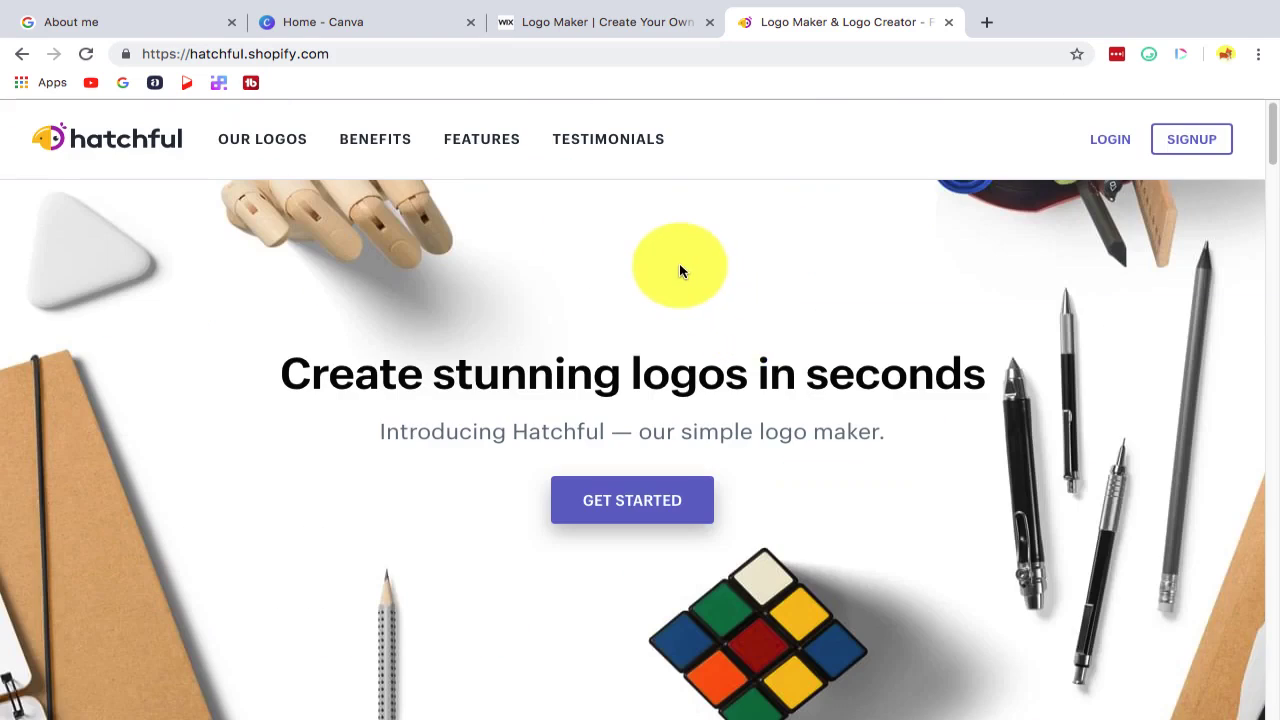
pyautogui.scroll(-3, 812, 372)
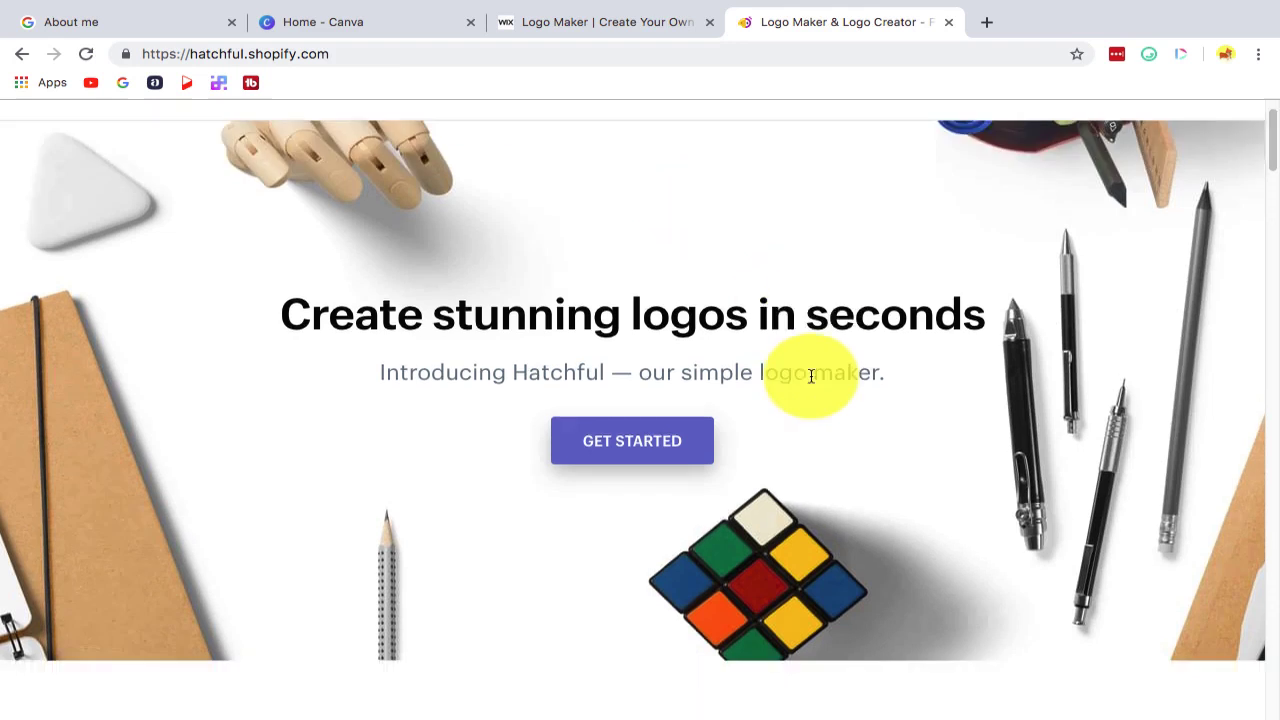
pyautogui.scroll(3, 810, 372)
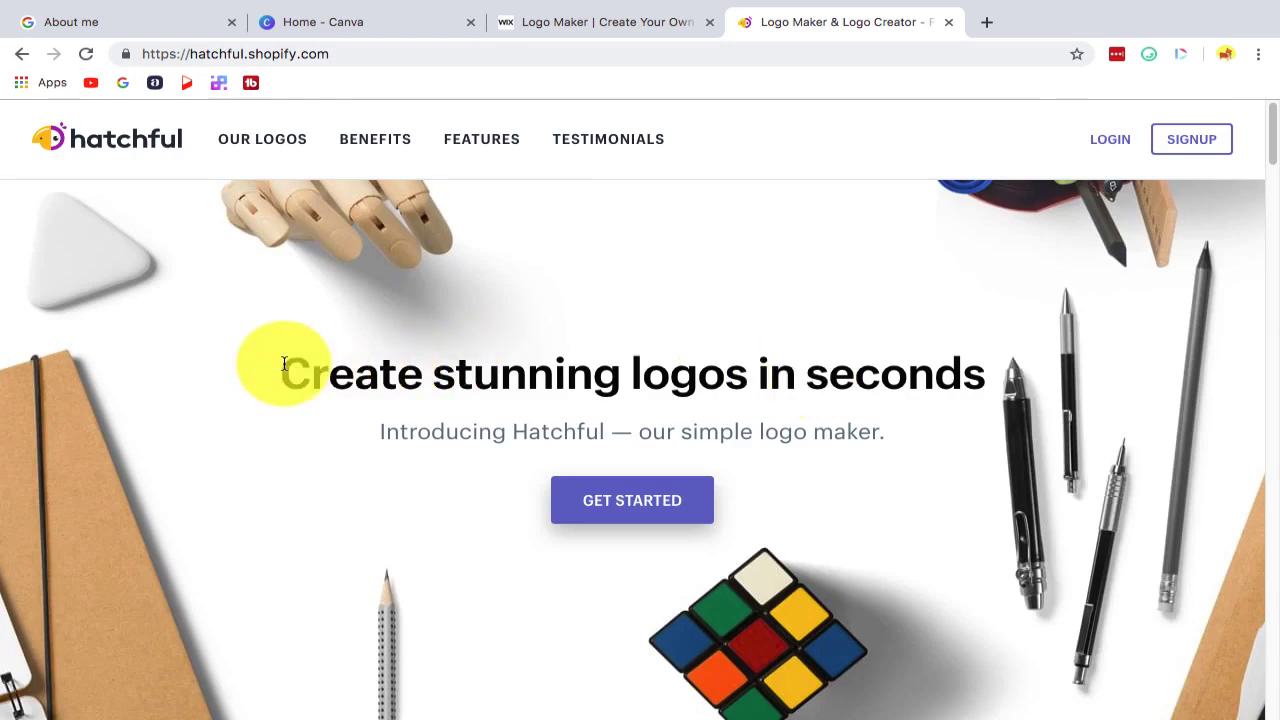
pyautogui.moveTo(283, 368); pyautogui.dragTo(894, 445)
pyautogui.click(900, 450)
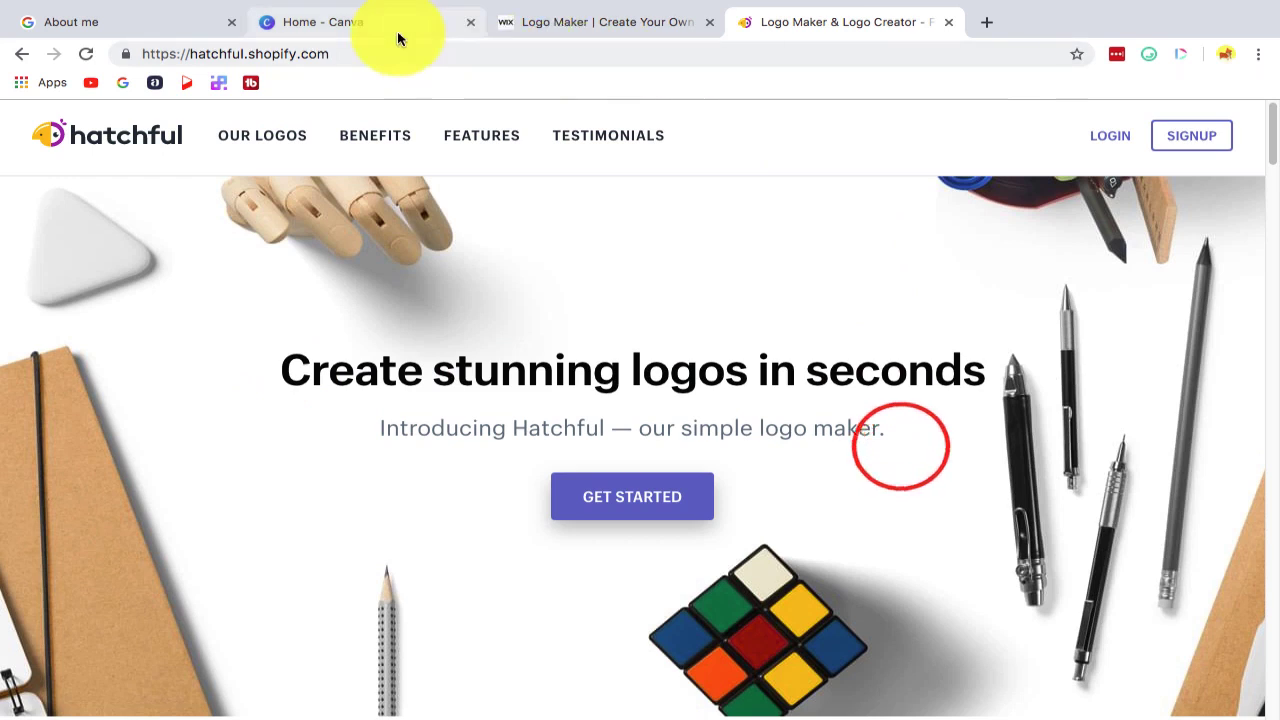
# Step: Switch to Canva, search the design types for "logo" and create a new 500 × 500 px Logo design
pyautogui.click(397, 31)
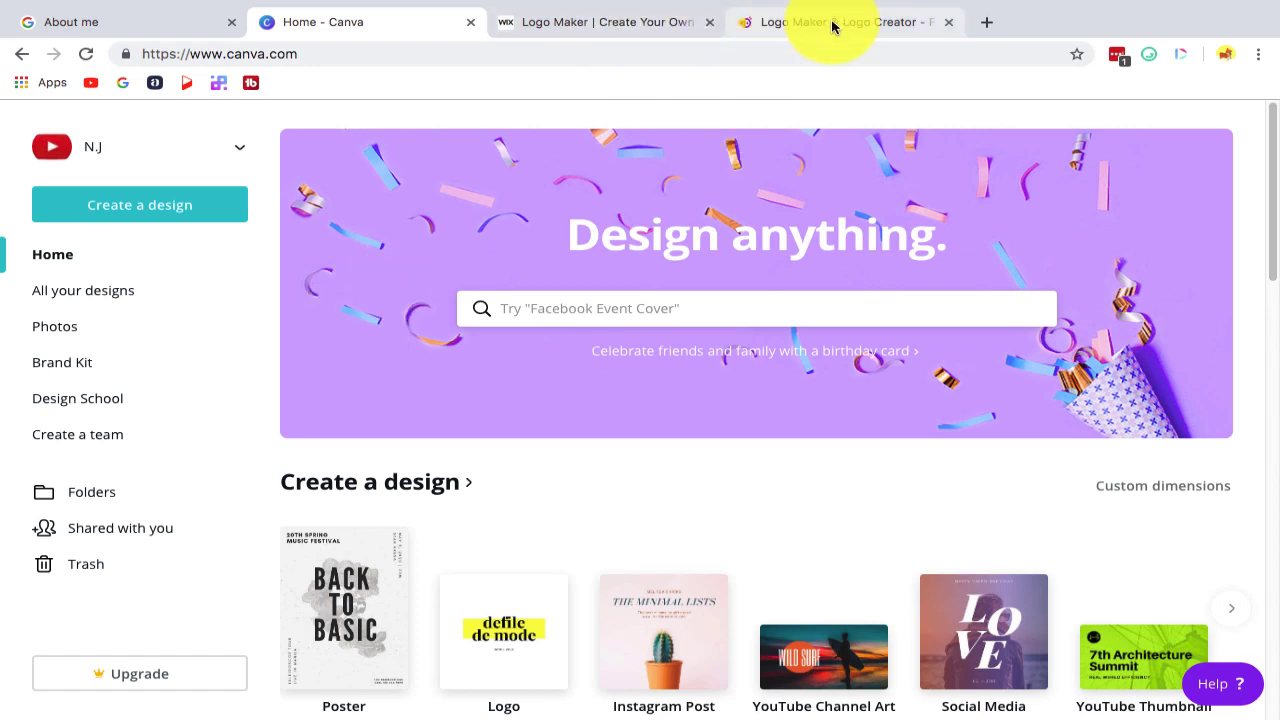
pyautogui.scroll(-5, 540, 318)
pyautogui.scroll(5, 515, 327)
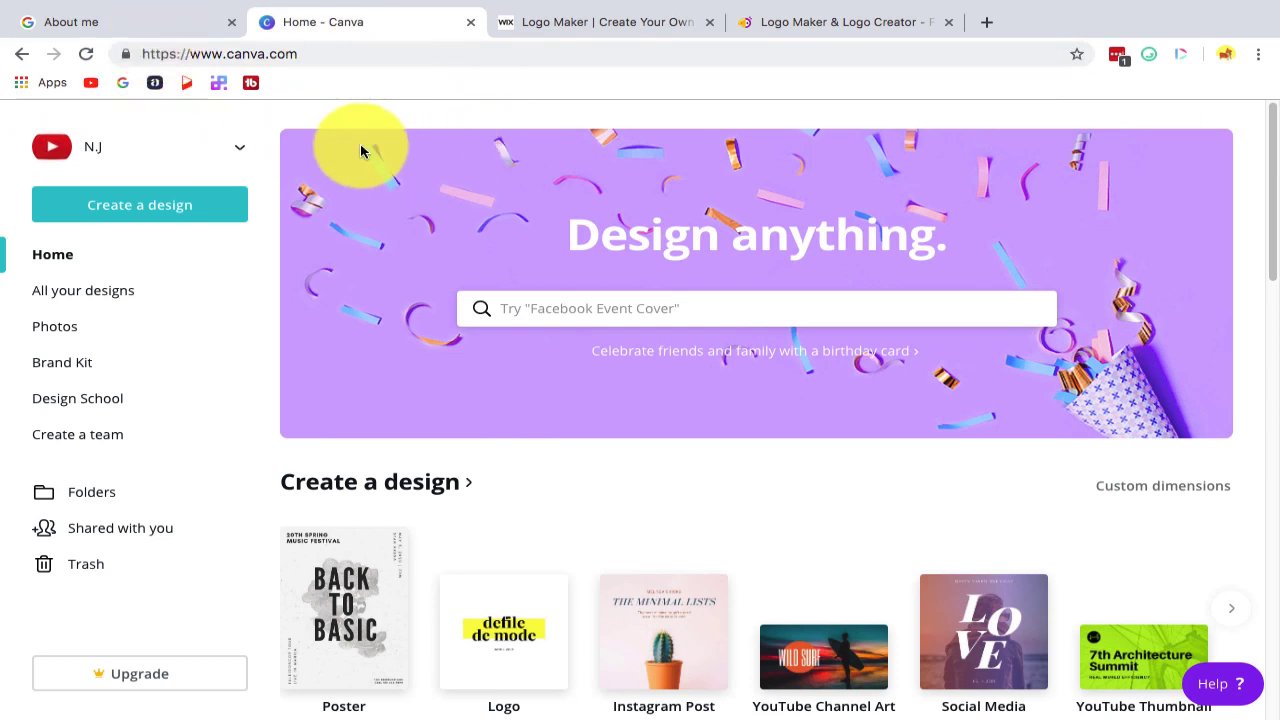
pyautogui.click(528, 295)
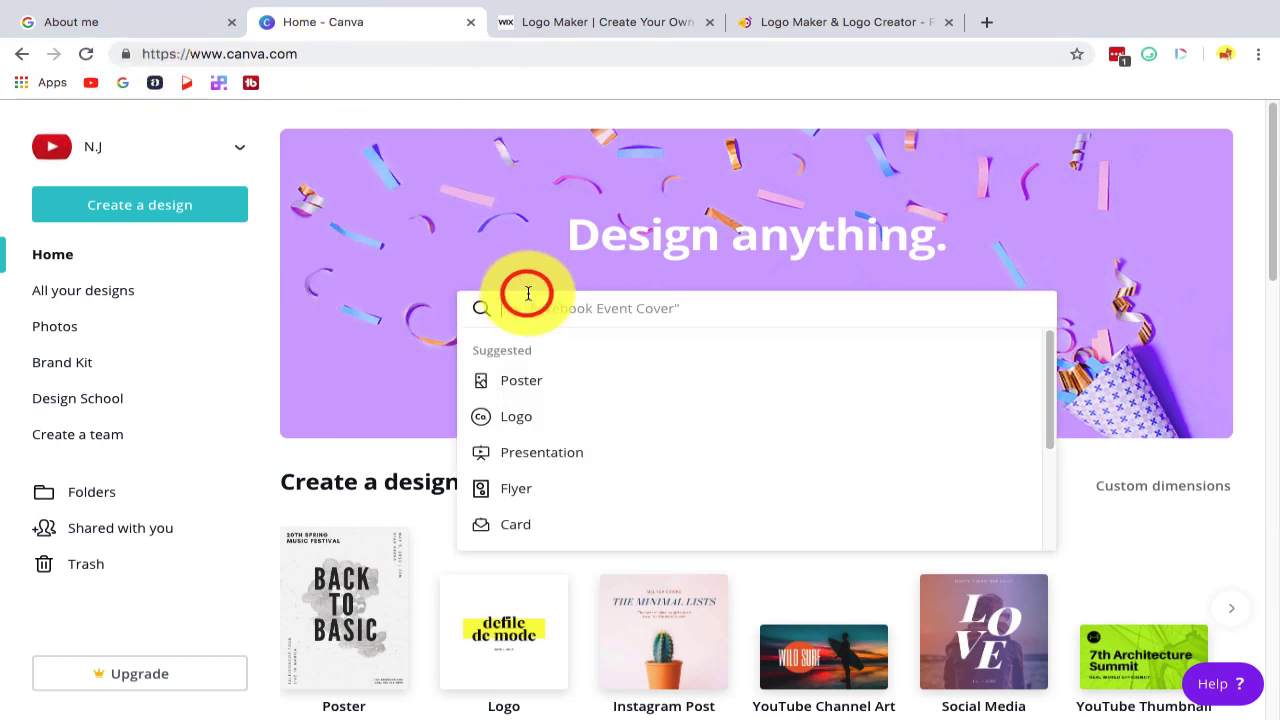
pyautogui.write('logo')
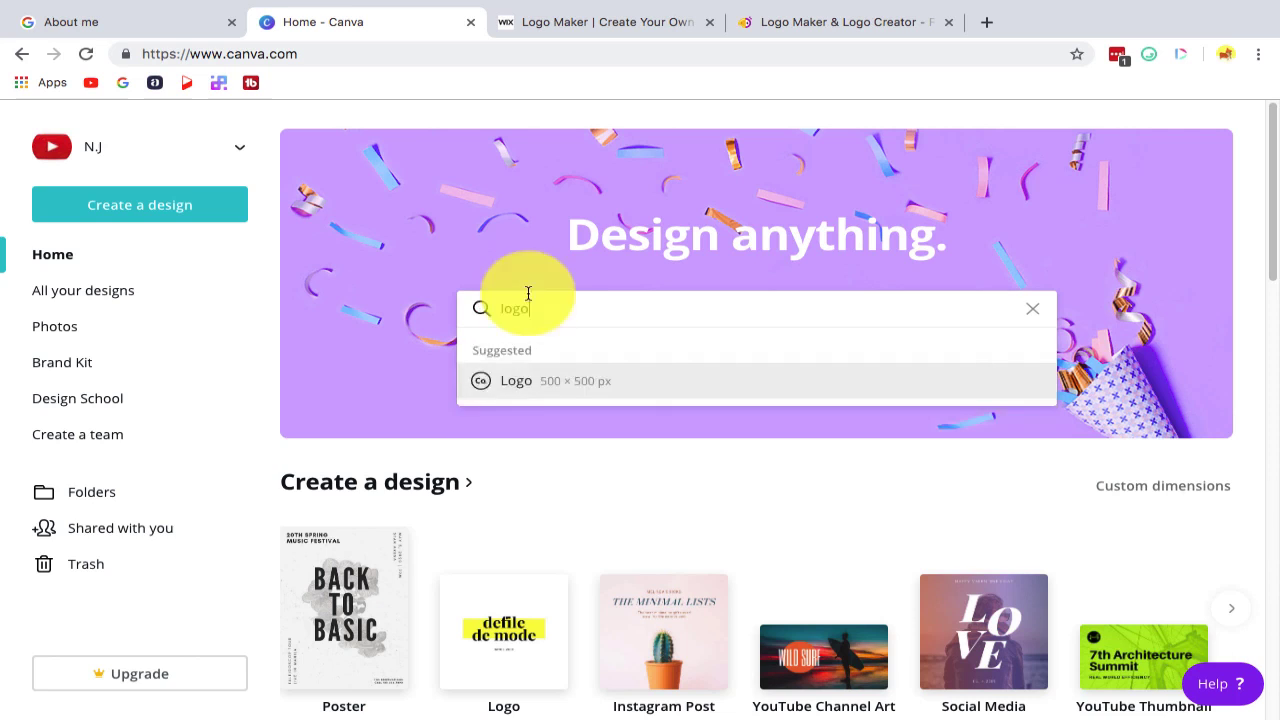
pyautogui.click(506, 384)
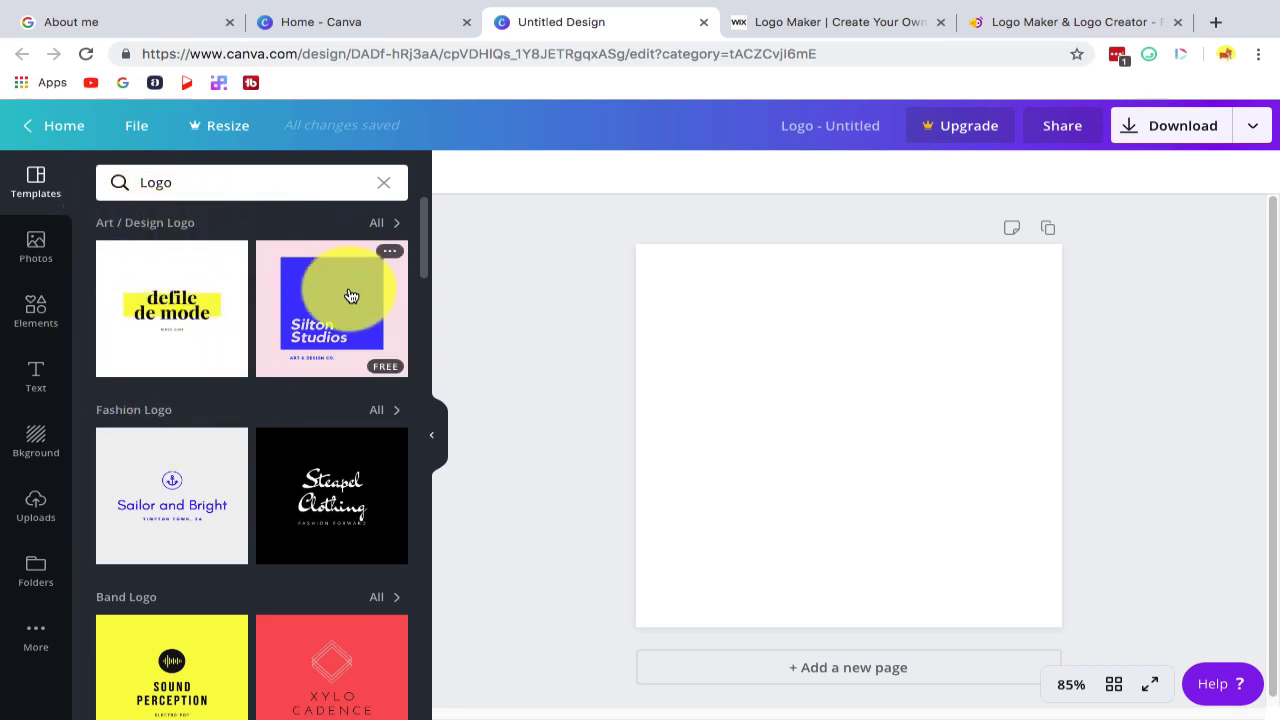
# Step: Browse the logo templates by category, from Fashion and Band through Sports and Games to Automotive
pyautogui.scroll(-2, 122, 418)
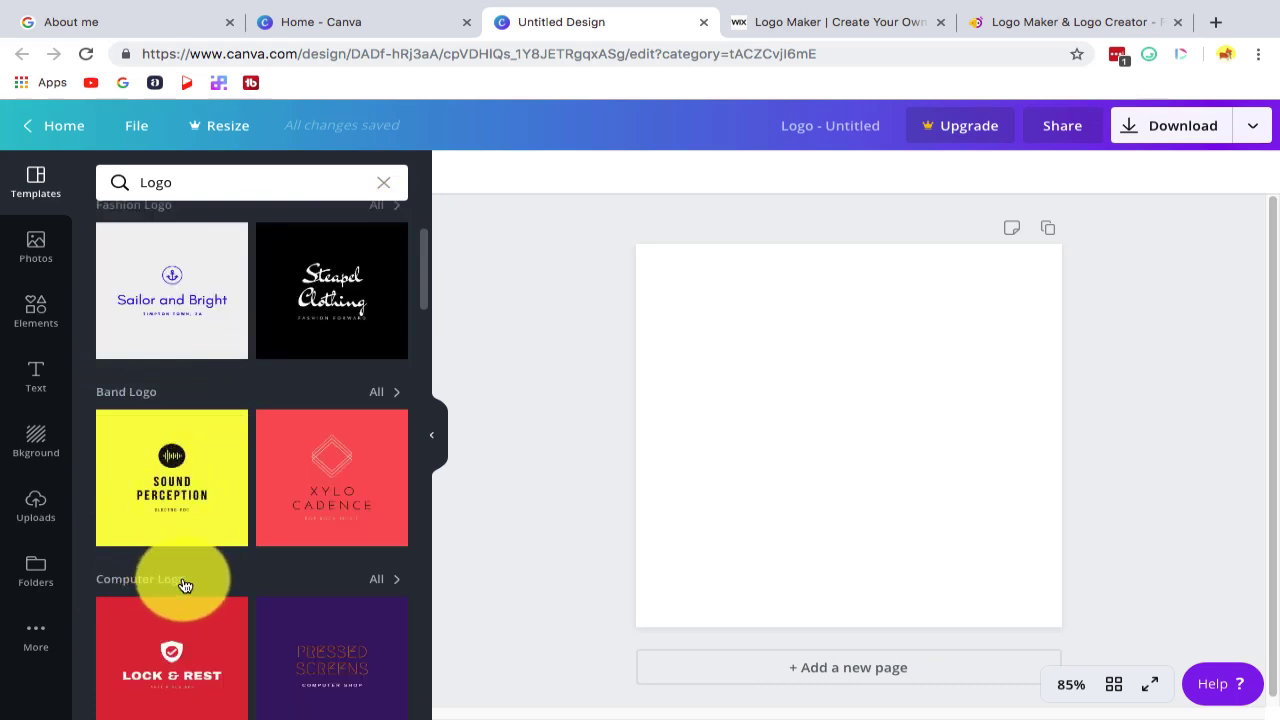
pyautogui.scroll(-2, 175, 577)
pyautogui.scroll(-3, 176, 522)
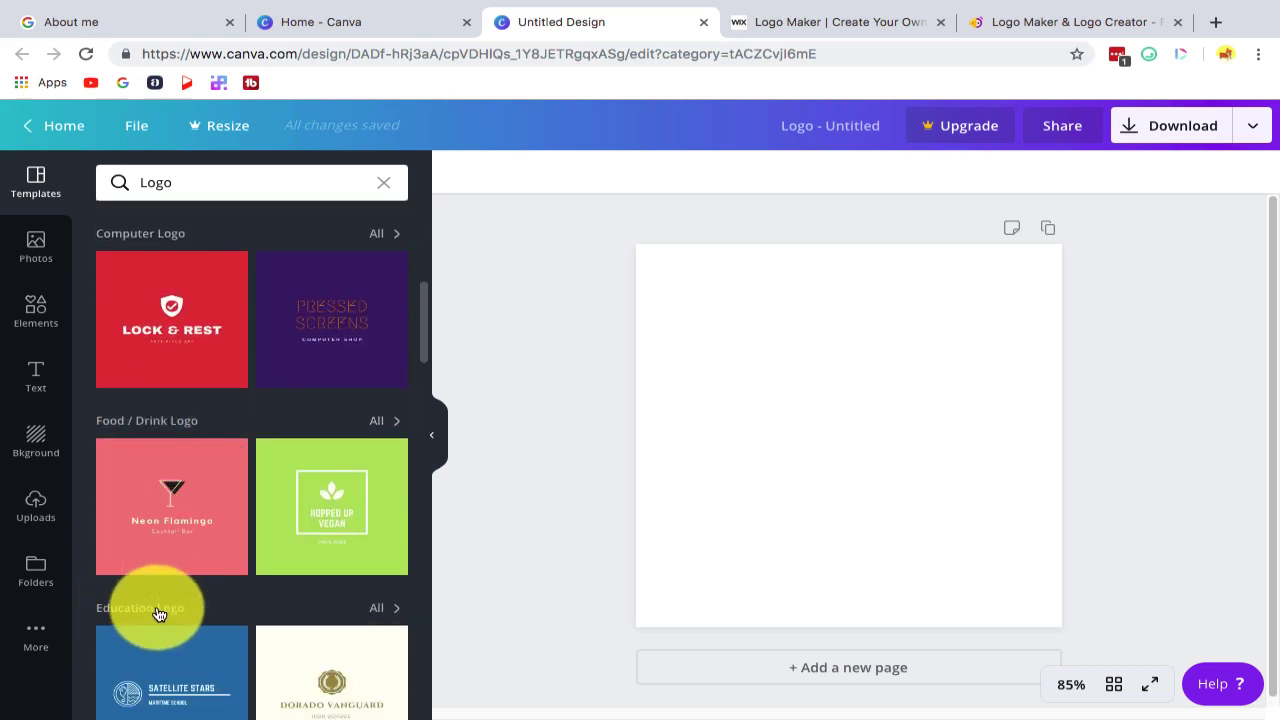
pyautogui.scroll(-2, 160, 608)
pyautogui.scroll(-3, 130, 607)
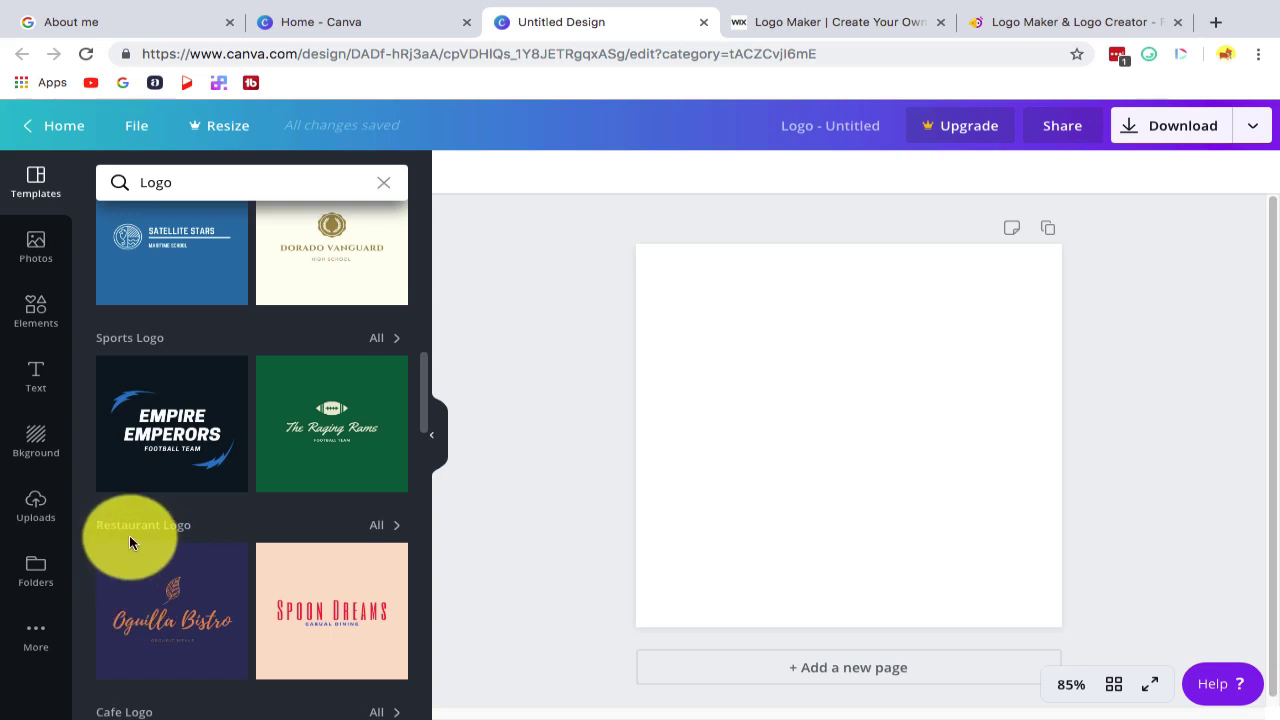
pyautogui.scroll(-1, 145, 532)
pyautogui.scroll(-3, 140, 630)
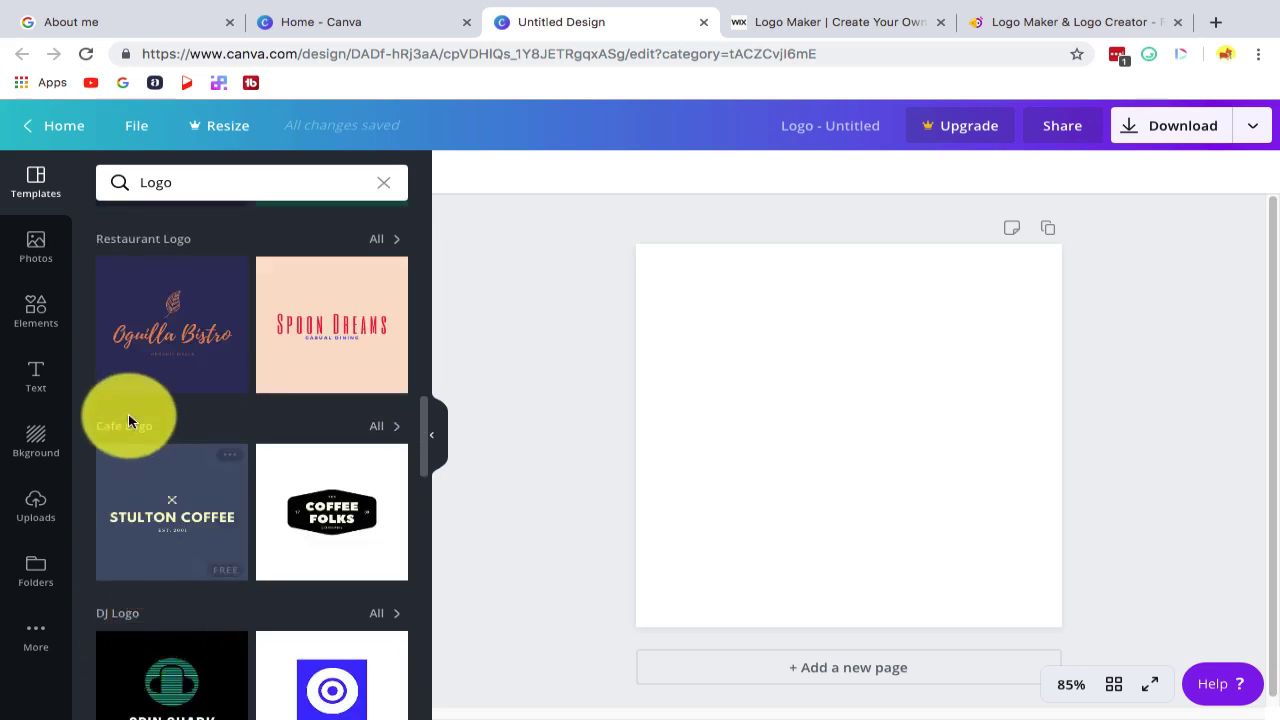
pyautogui.scroll(-4, 180, 611)
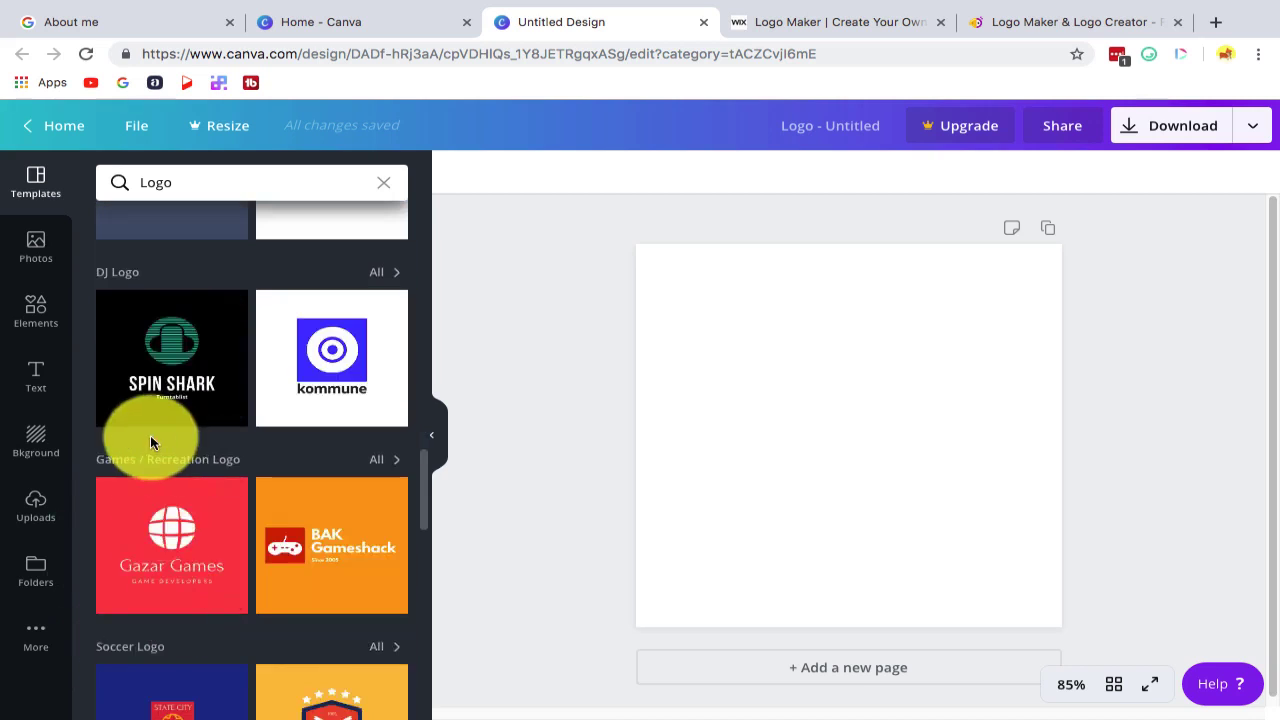
pyautogui.scroll(-2, 157, 638)
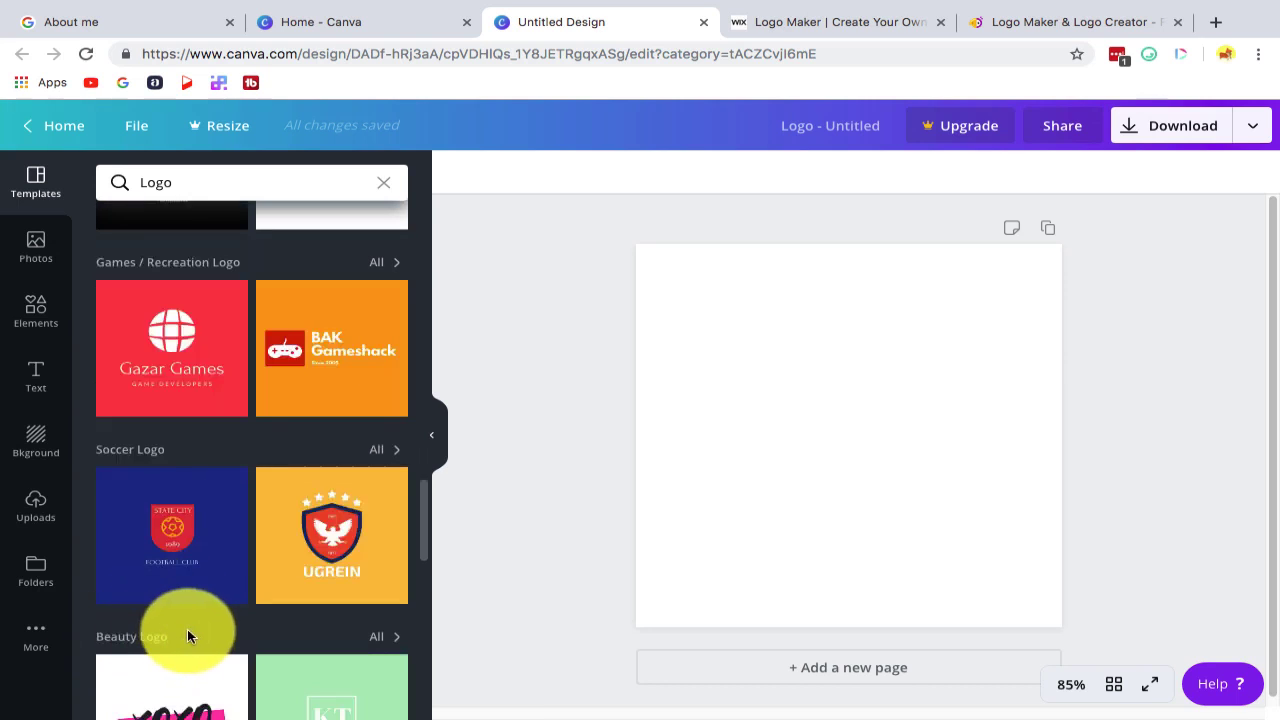
pyautogui.scroll(-3, 187, 636)
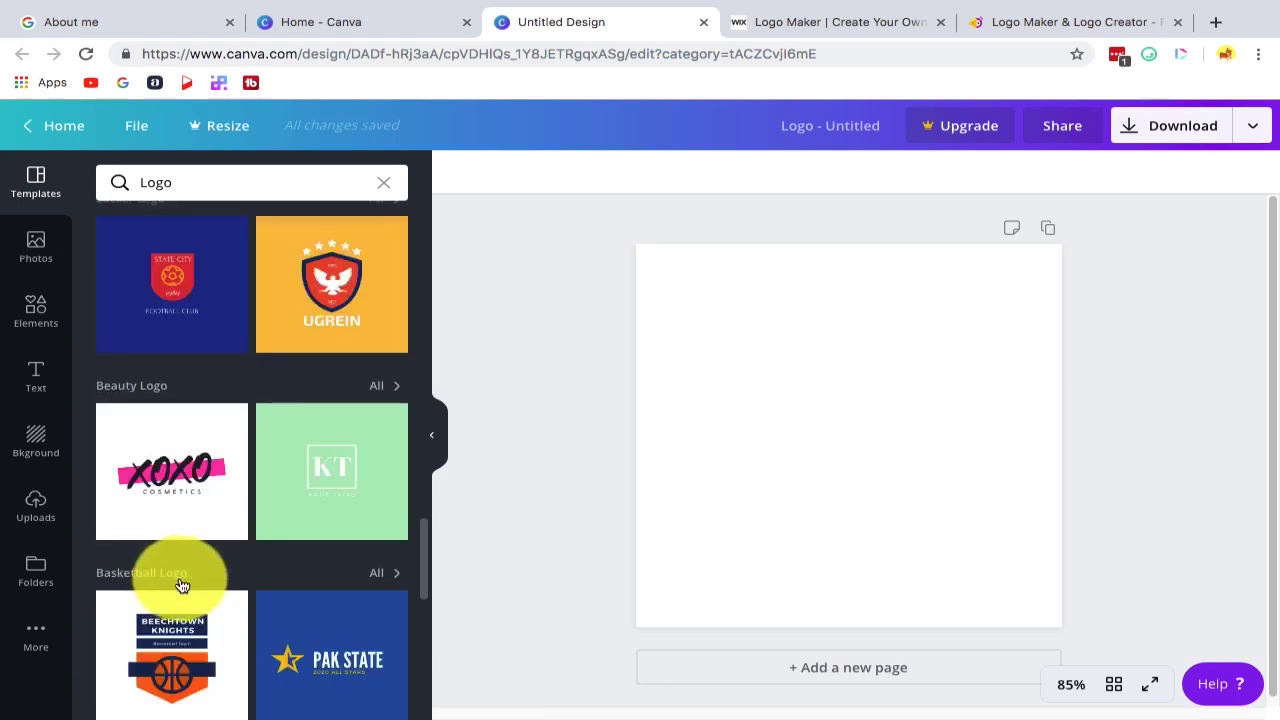
pyautogui.scroll(-3, 182, 585)
pyautogui.scroll(-3, 243, 377)
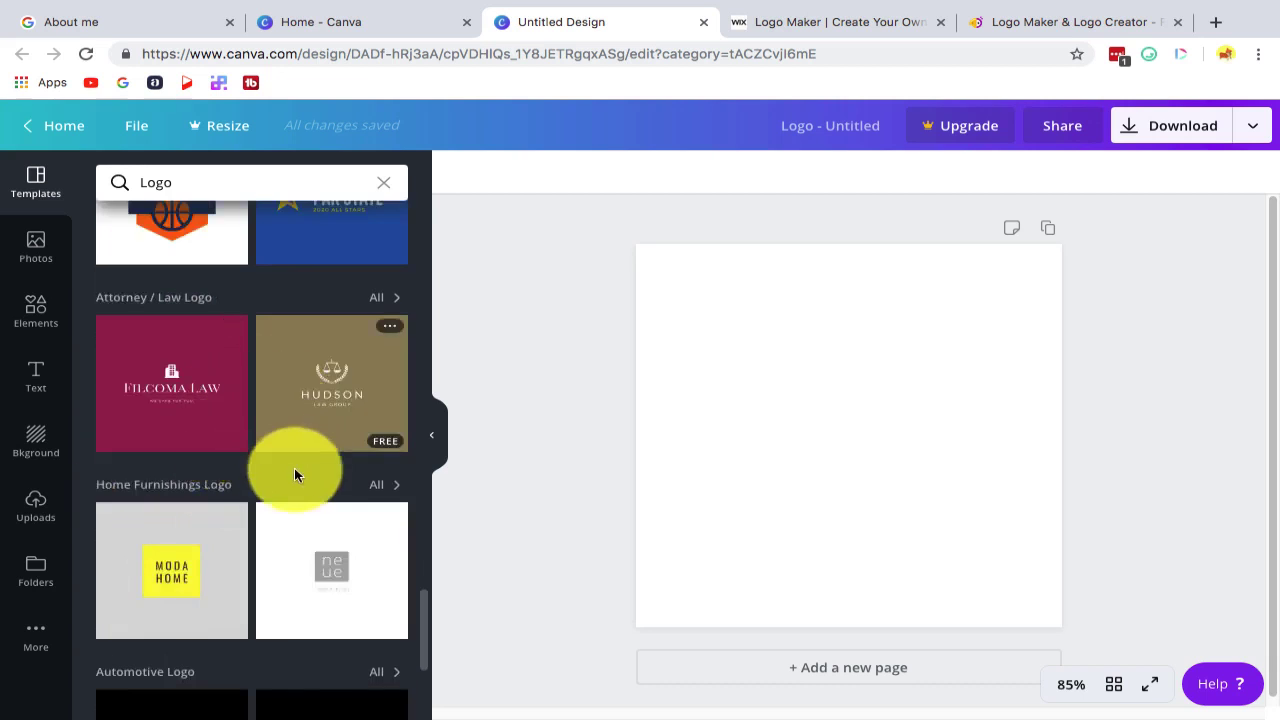
pyautogui.scroll(-5, 294, 472)
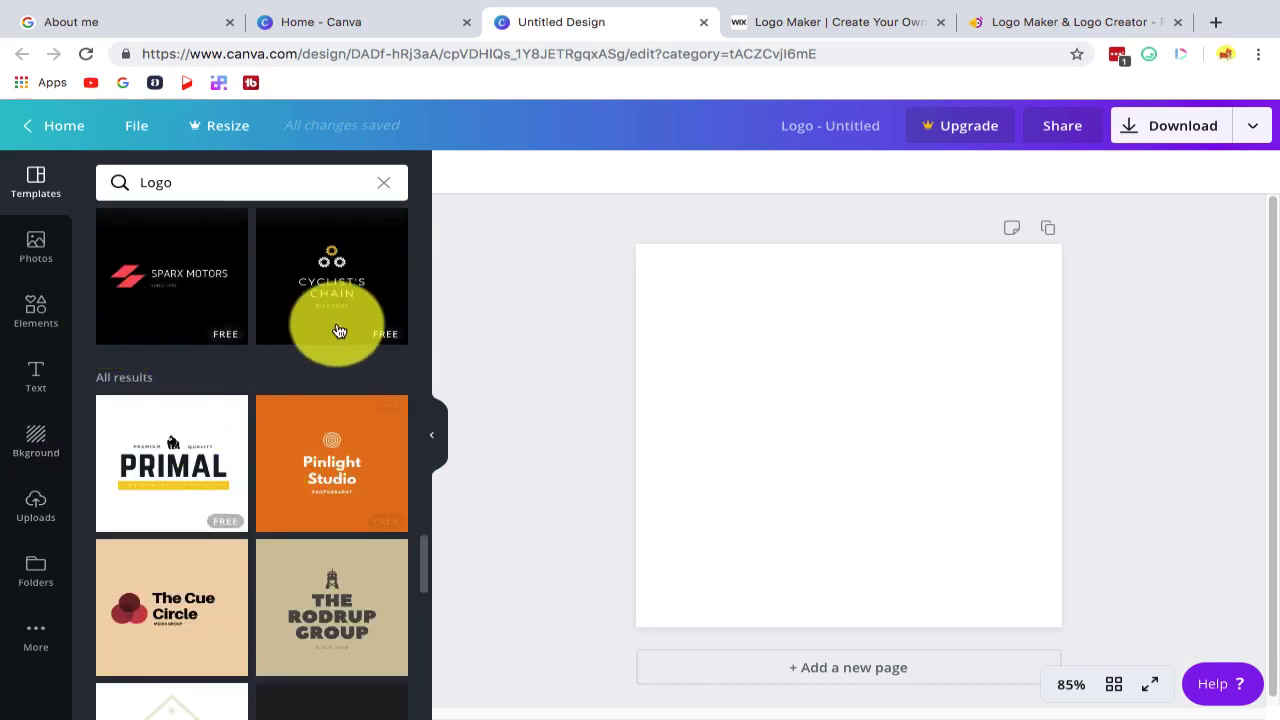
# Step: Examine the general logo templates listed under All results
pyautogui.scroll(-1, 129, 423)
pyautogui.scroll(-1, 258, 310)
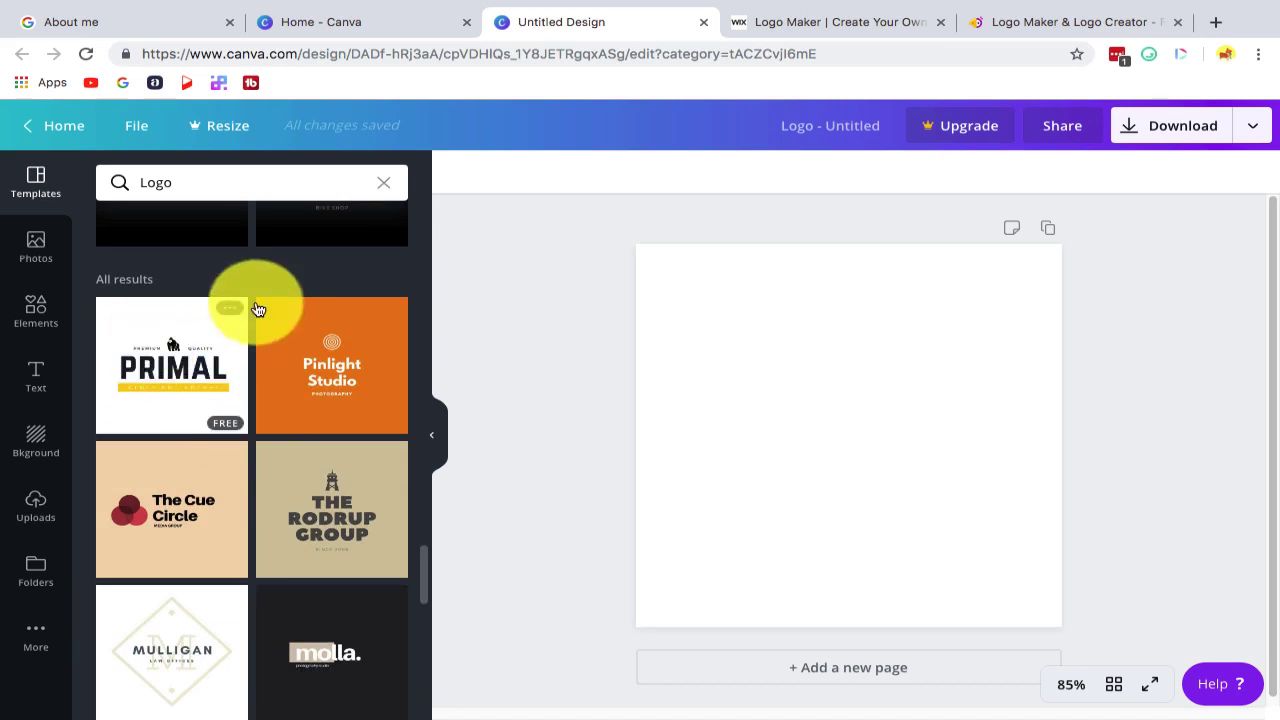
pyautogui.click(88, 279)
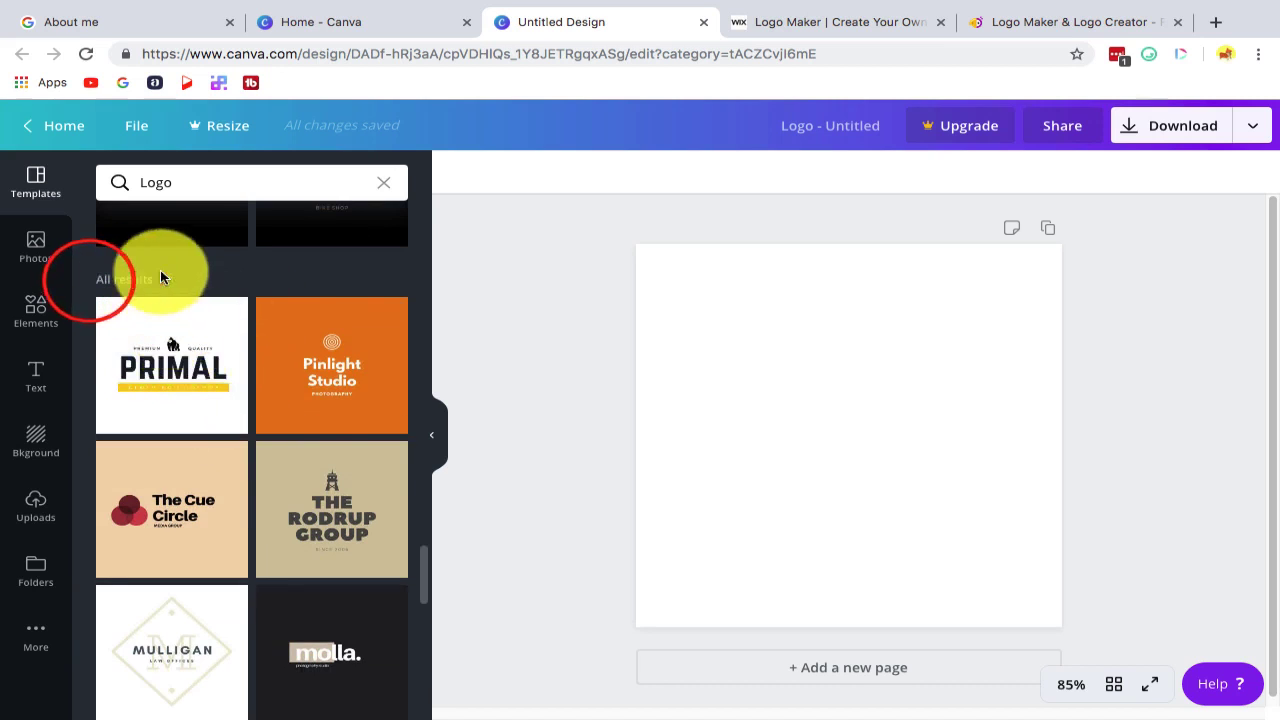
pyautogui.scroll(-6, 306, 477)
pyautogui.scroll(3, 306, 477)
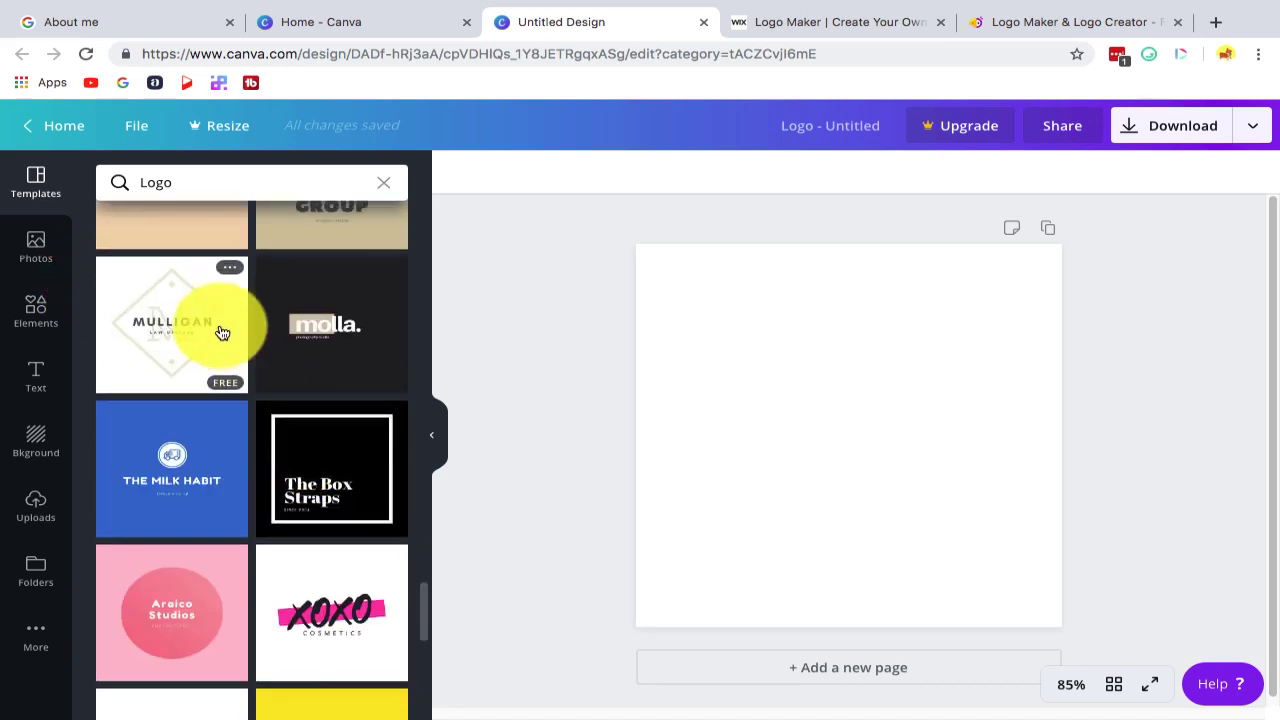
pyautogui.scroll(10, 194, 357)
pyautogui.scroll(-4, 209, 443)
pyautogui.scroll(-1, 269, 441)
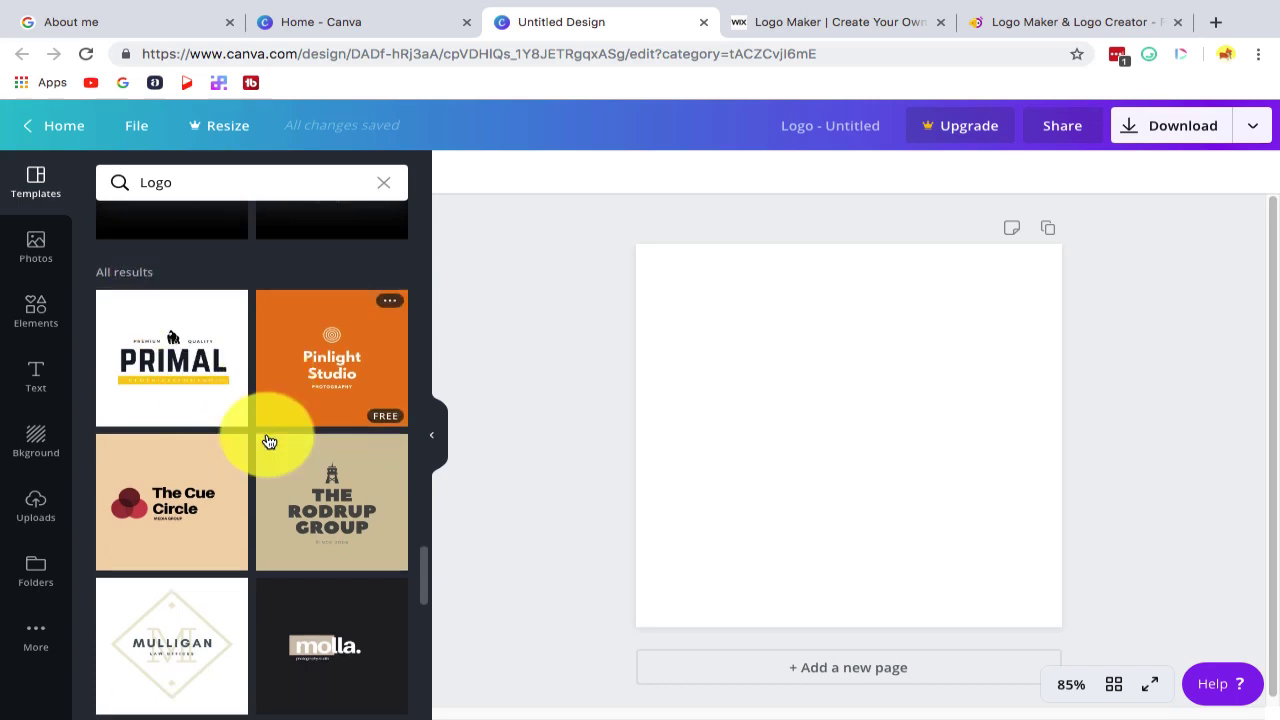
# Step: Look further through the All results logo templates, from Primal and Pinlight Studio down past OMG and Anthology
pyautogui.scroll(-3, 317, 480)
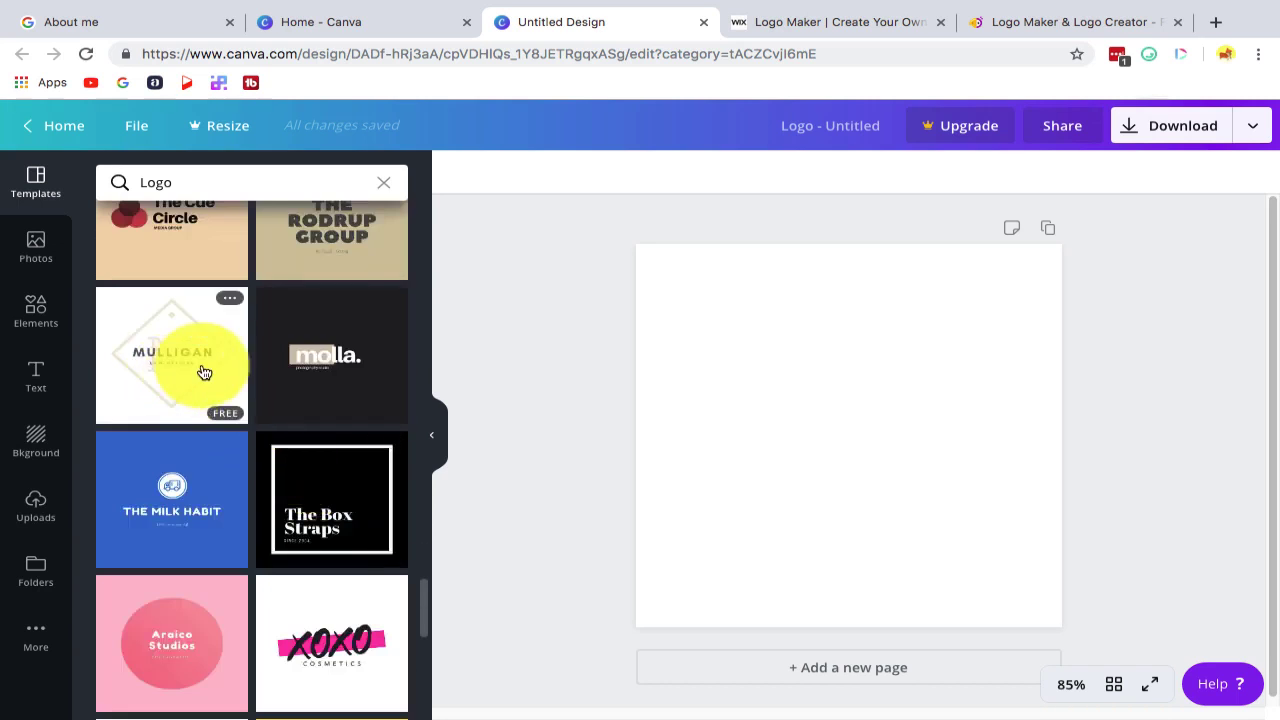
pyautogui.scroll(-3, 250, 385)
pyautogui.scroll(-1, 200, 460)
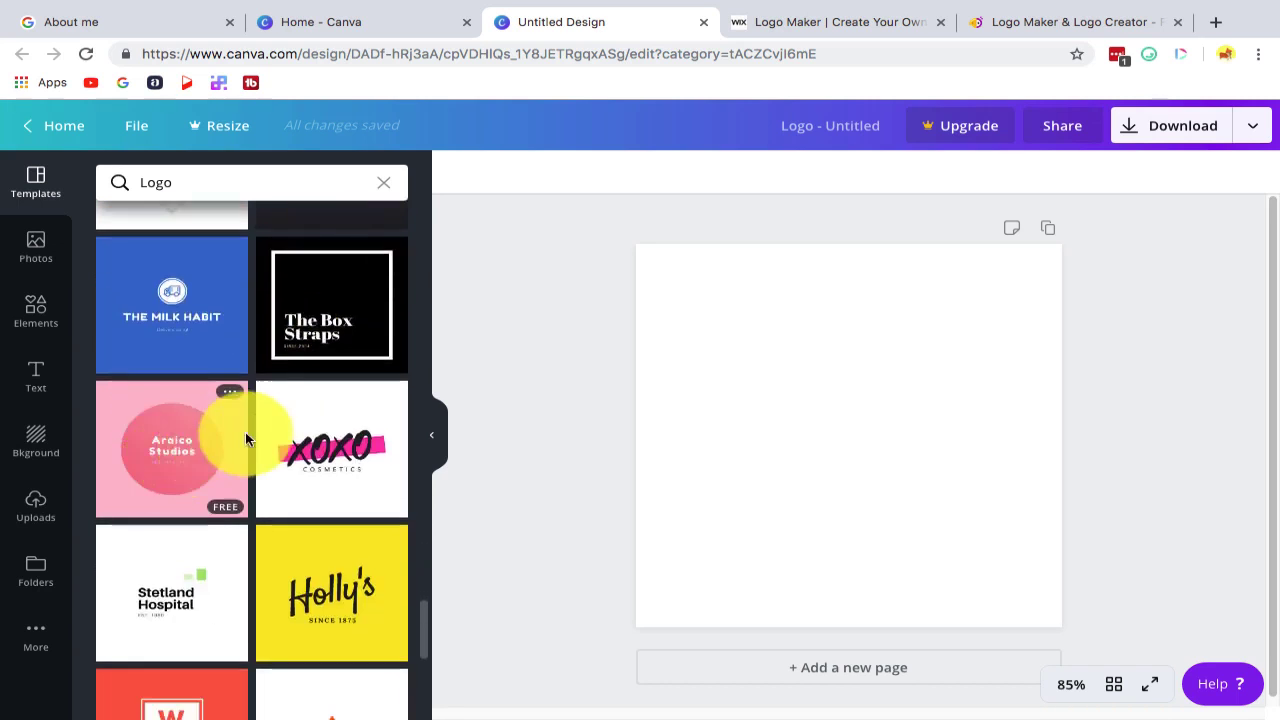
pyautogui.scroll(-4, 223, 571)
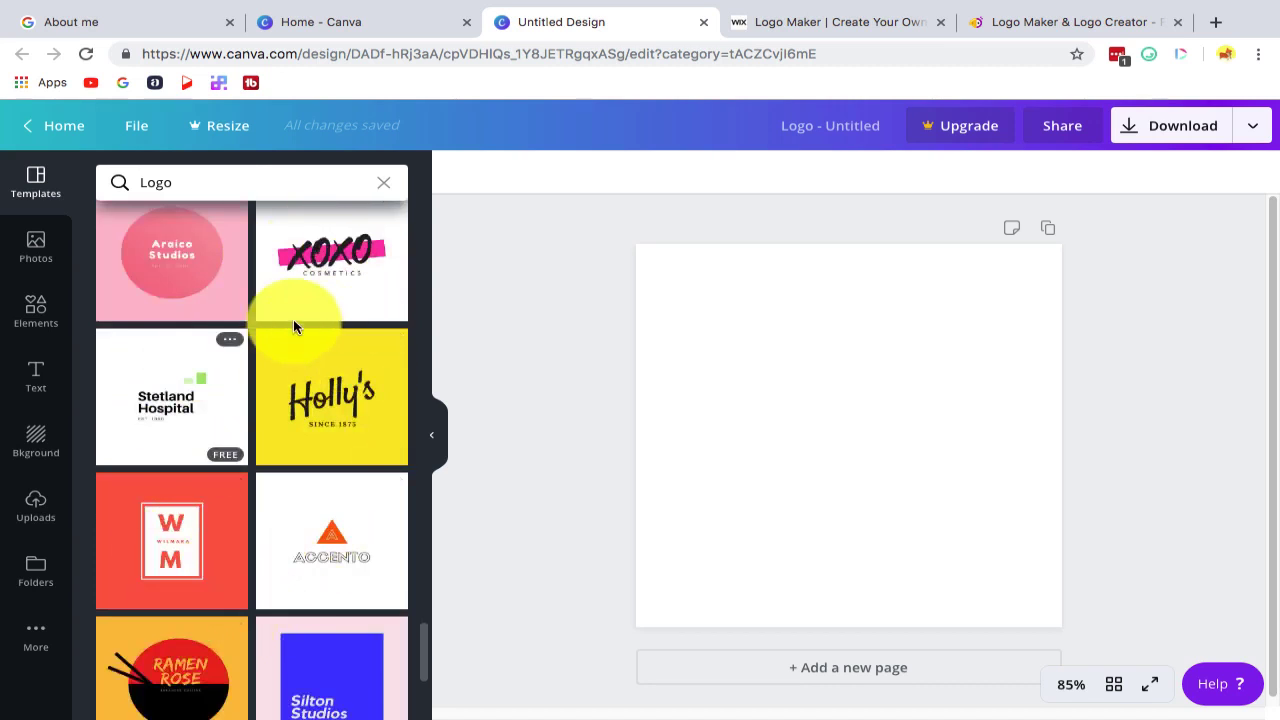
pyautogui.scroll(-1, 170, 600)
pyautogui.scroll(-5, 336, 495)
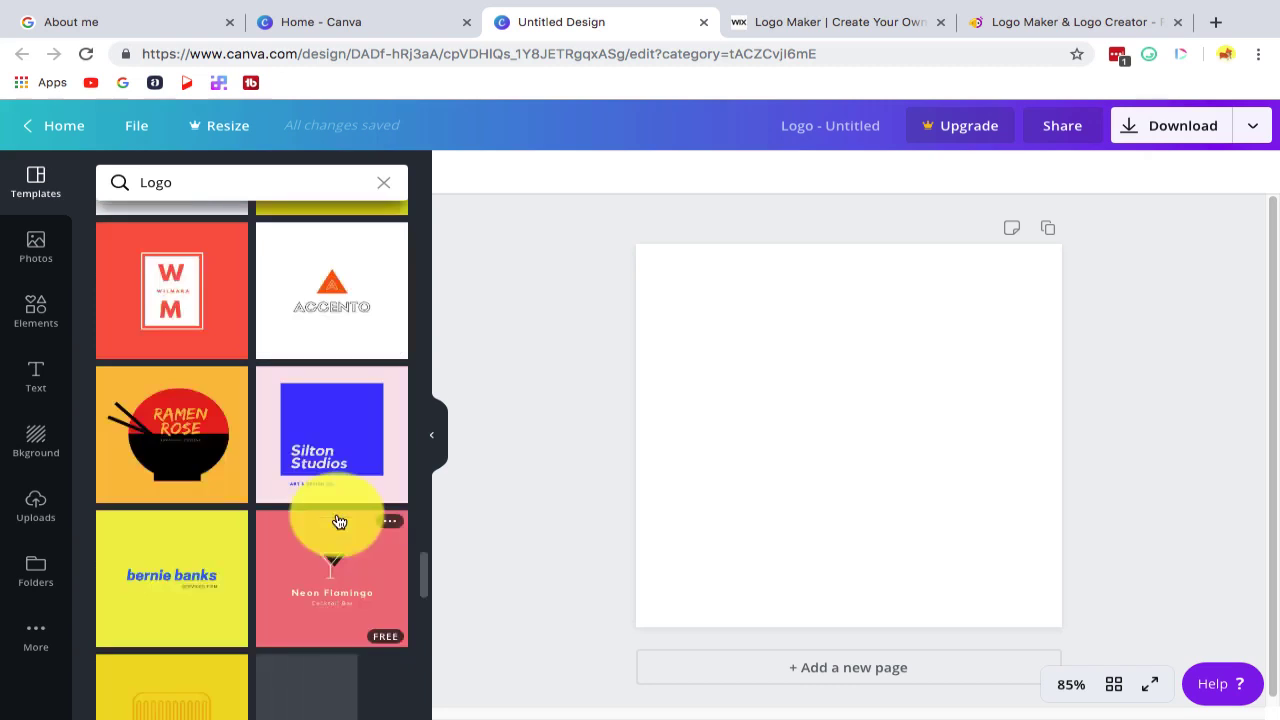
pyautogui.scroll(-5, 312, 514)
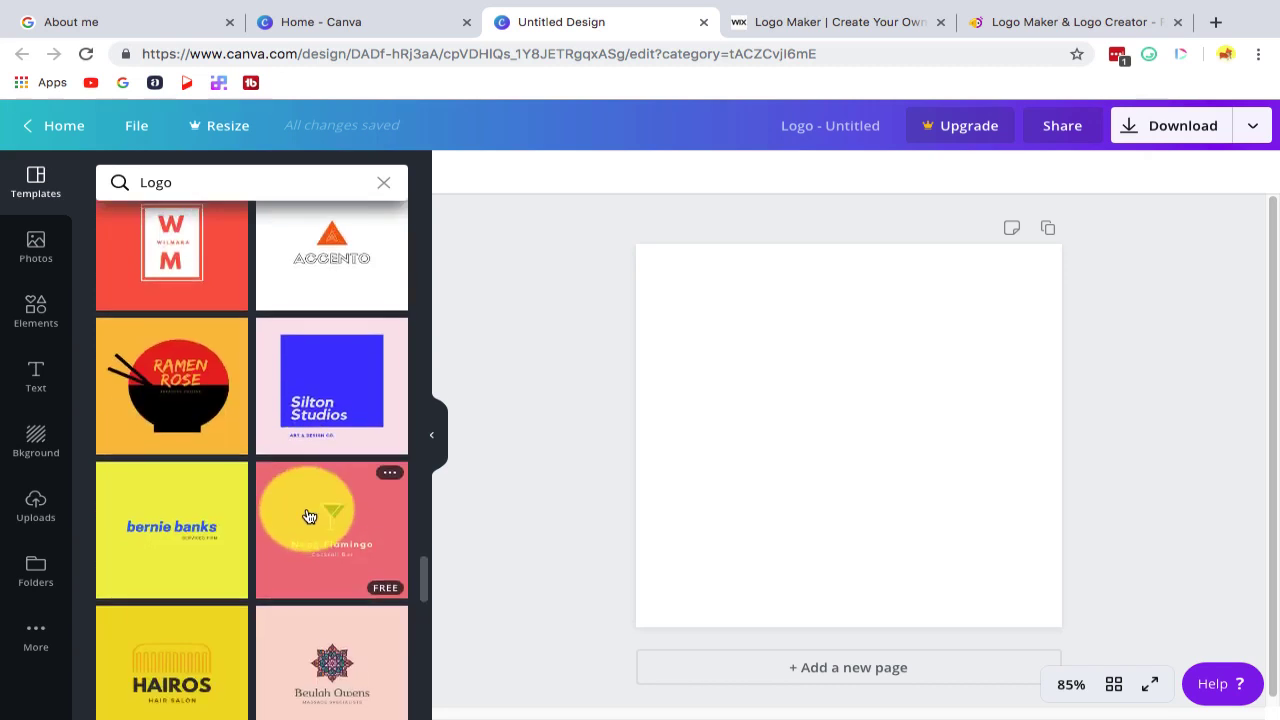
pyautogui.scroll(-2, 310, 516)
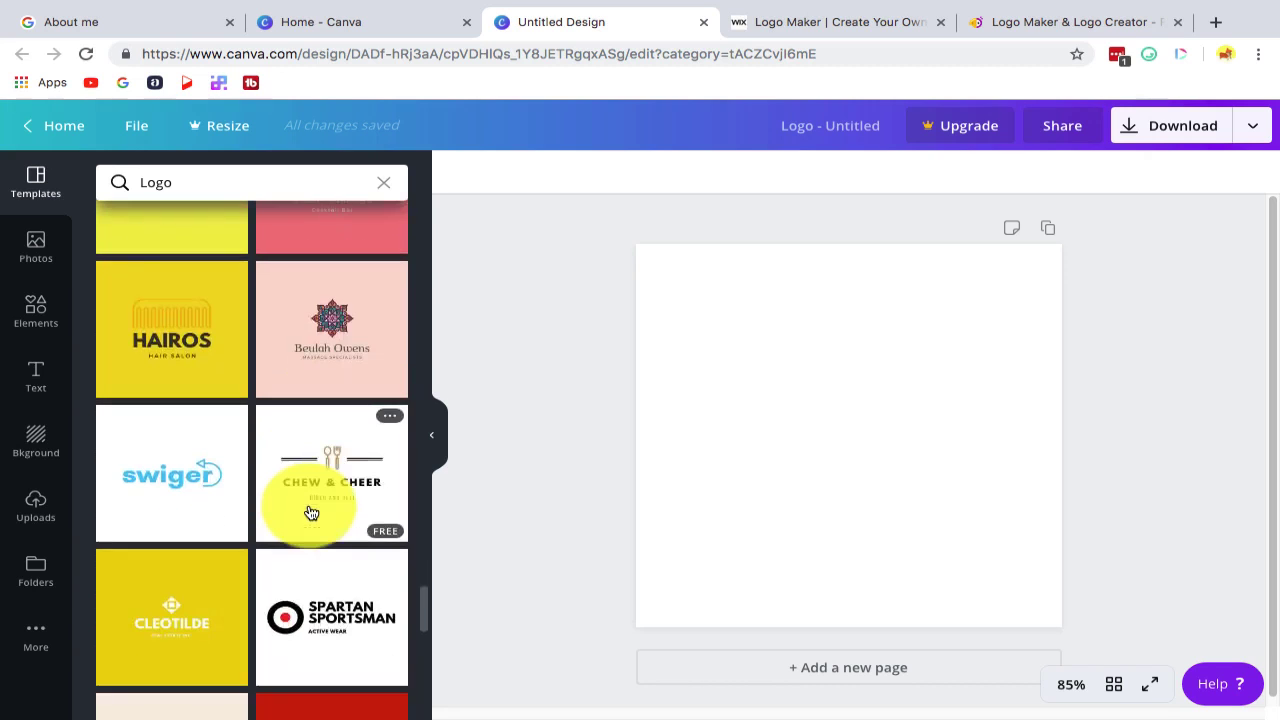
pyautogui.scroll(-5, 312, 512)
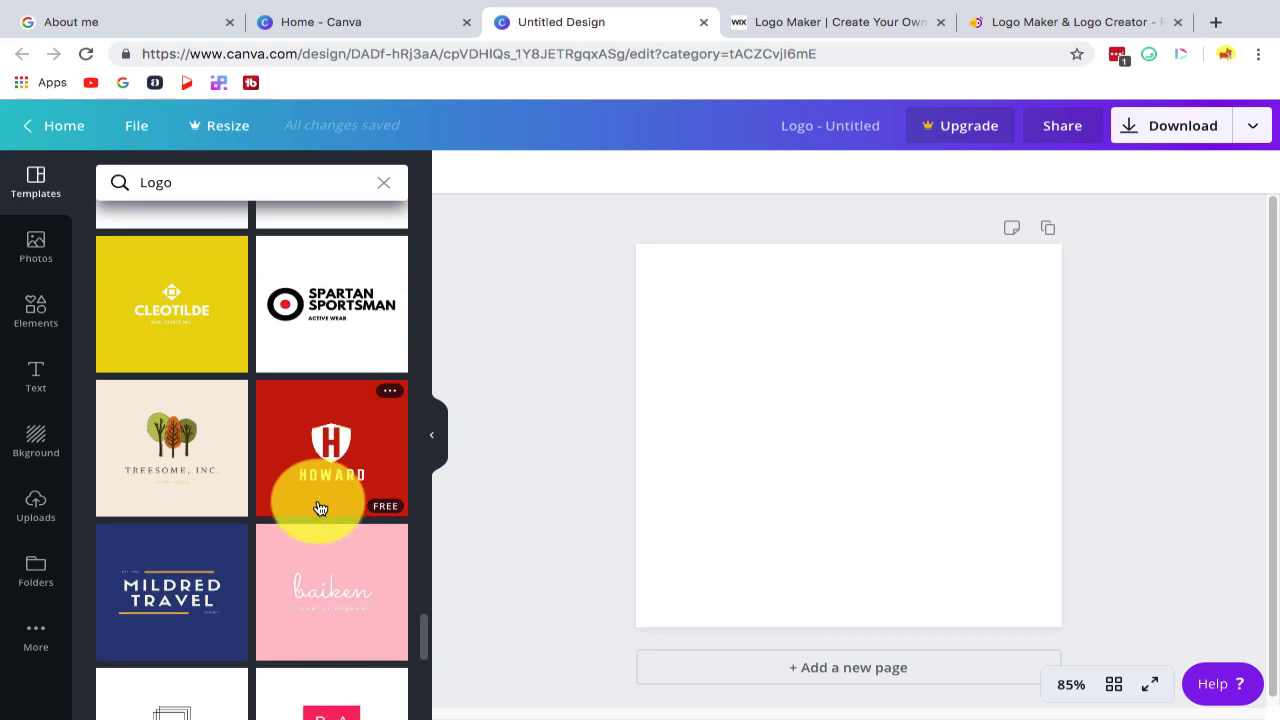
pyautogui.scroll(-3, 320, 508)
pyautogui.scroll(-1, 360, 400)
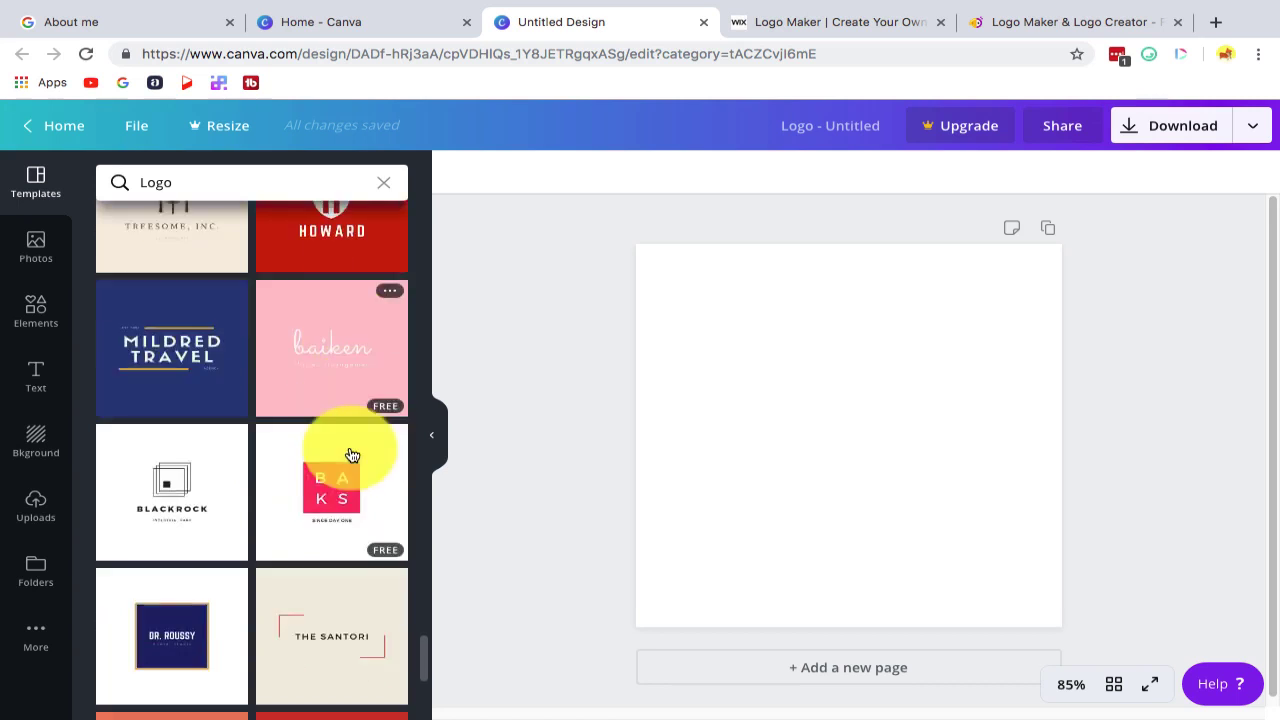
pyautogui.scroll(-3, 280, 440)
pyautogui.scroll(-2, 310, 510)
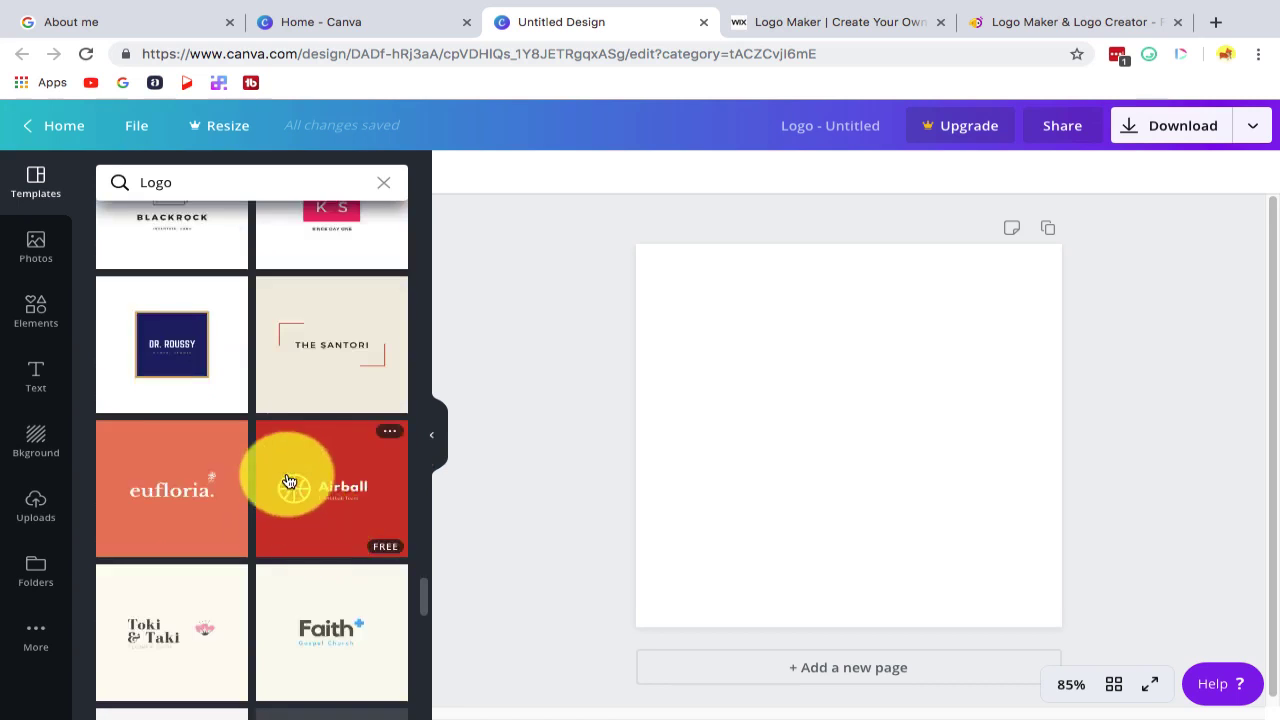
pyautogui.scroll(-4, 281, 530)
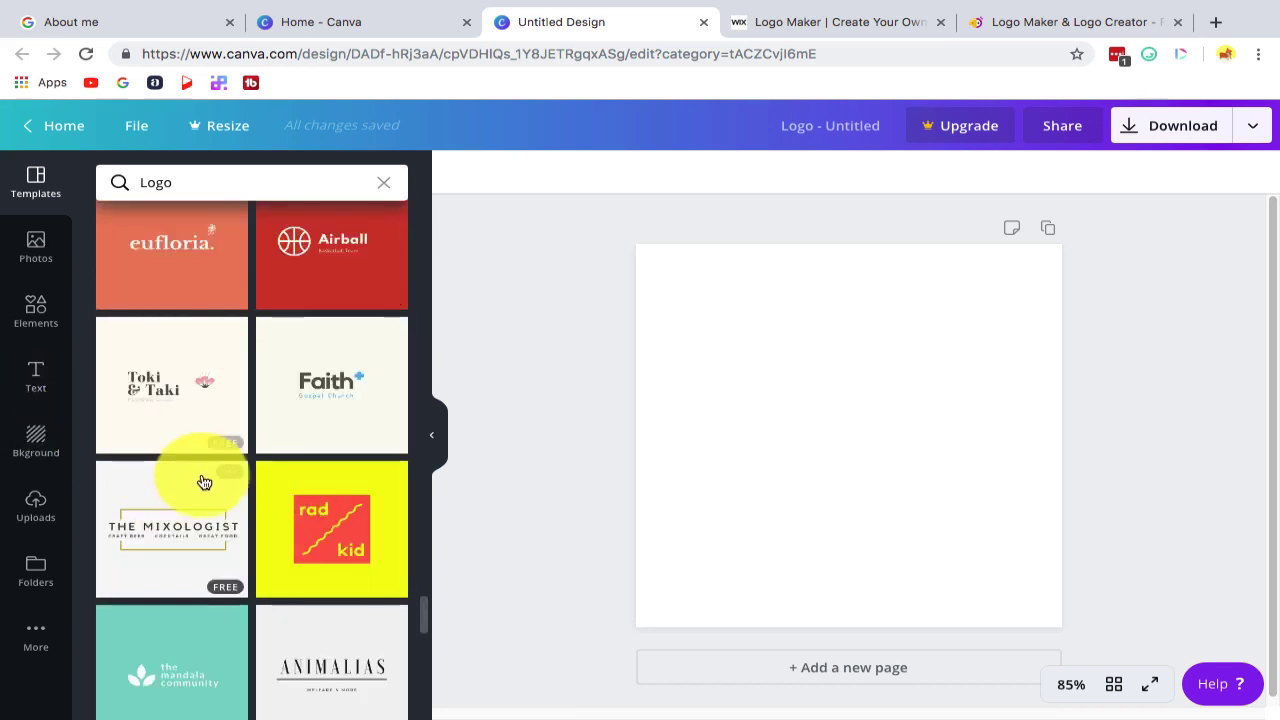
pyautogui.scroll(-1, 297, 480)
pyautogui.scroll(-3, 295, 505)
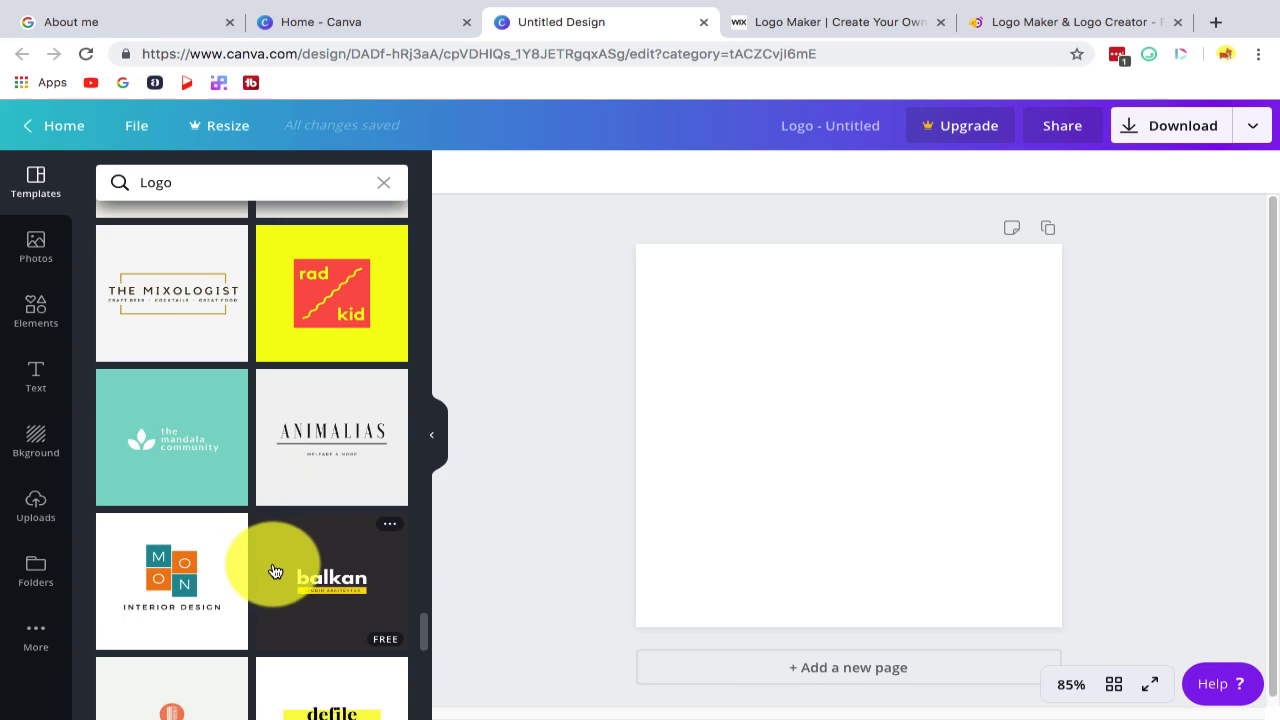
pyautogui.scroll(-1, 283, 509)
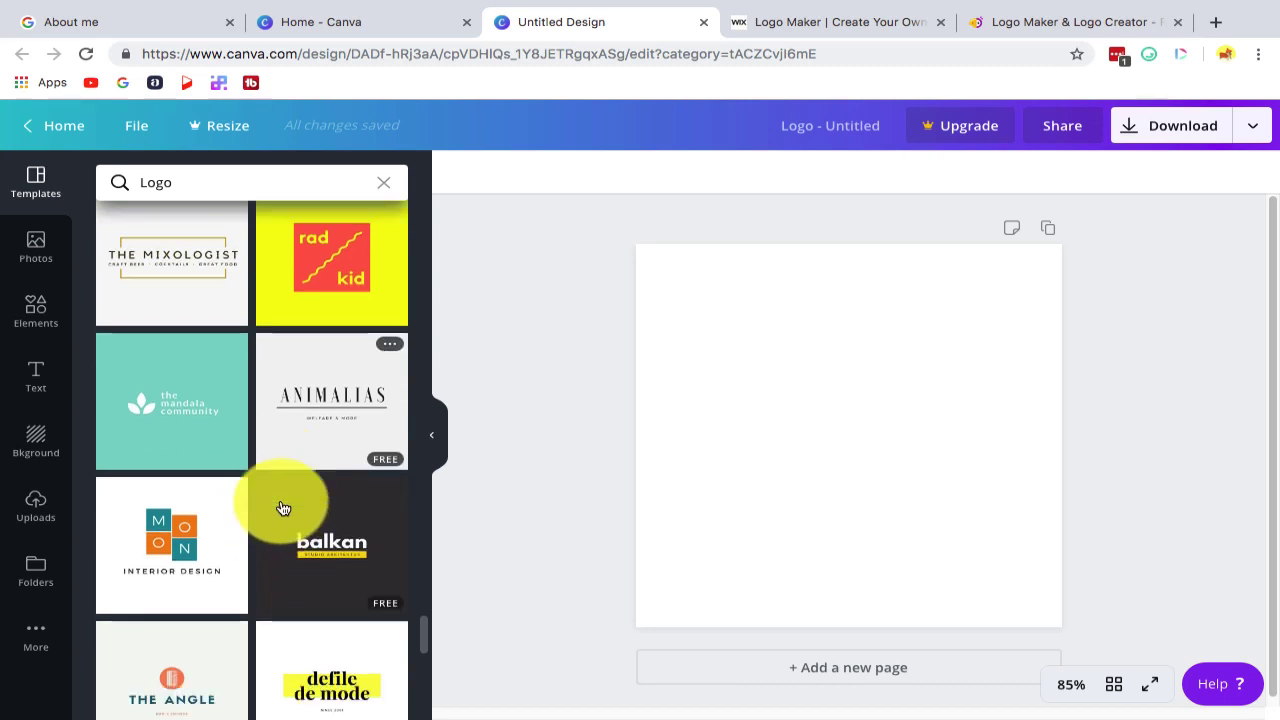
pyautogui.scroll(-2, 280, 520)
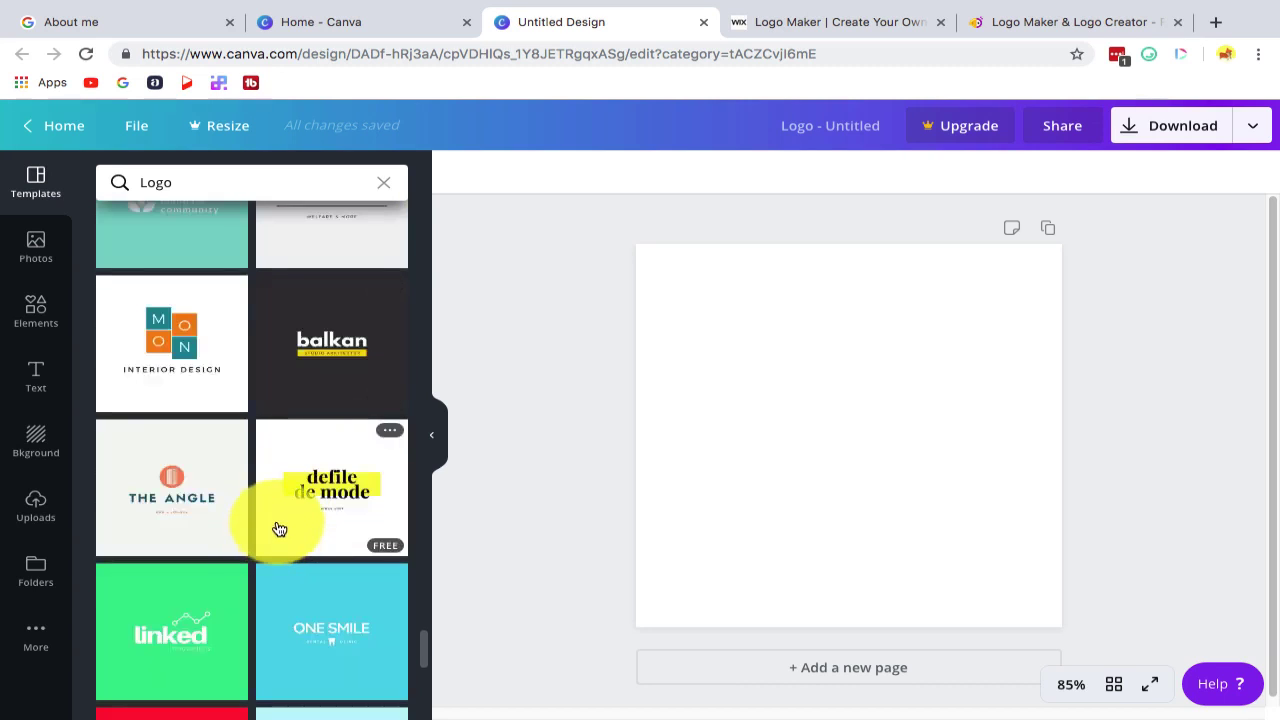
pyautogui.scroll(-2, 290, 493)
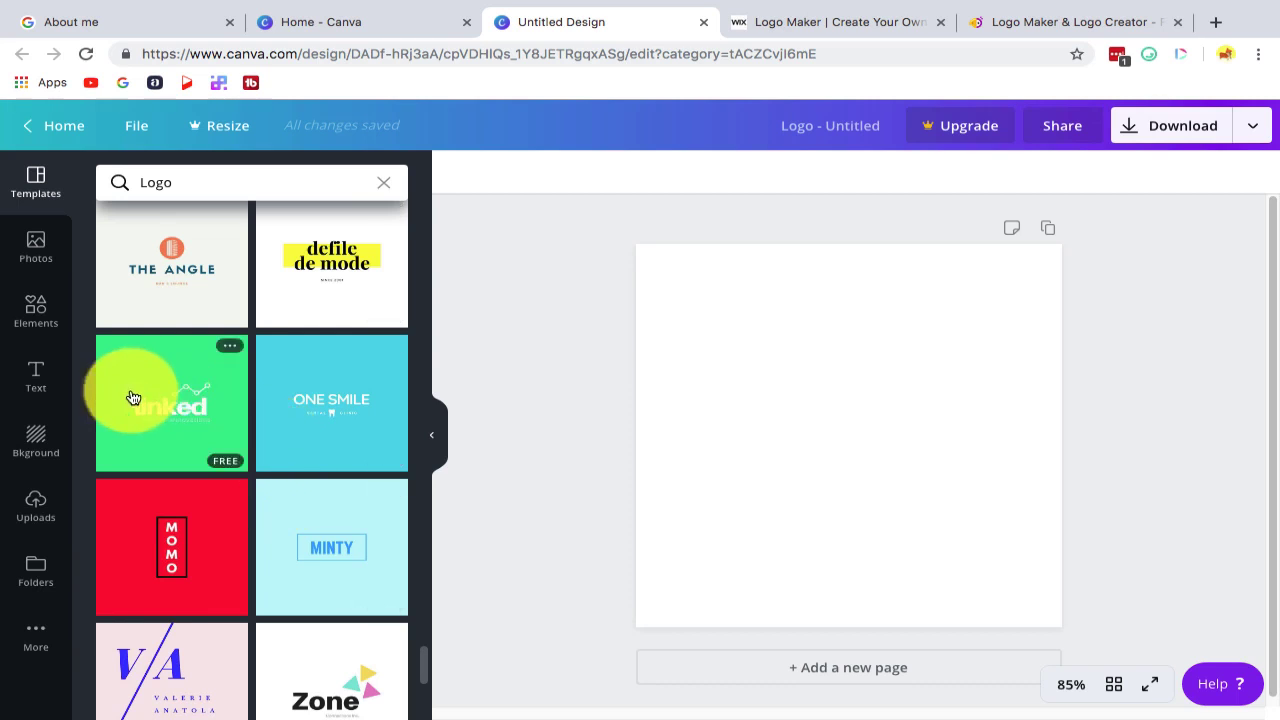
pyautogui.scroll(-3, 352, 566)
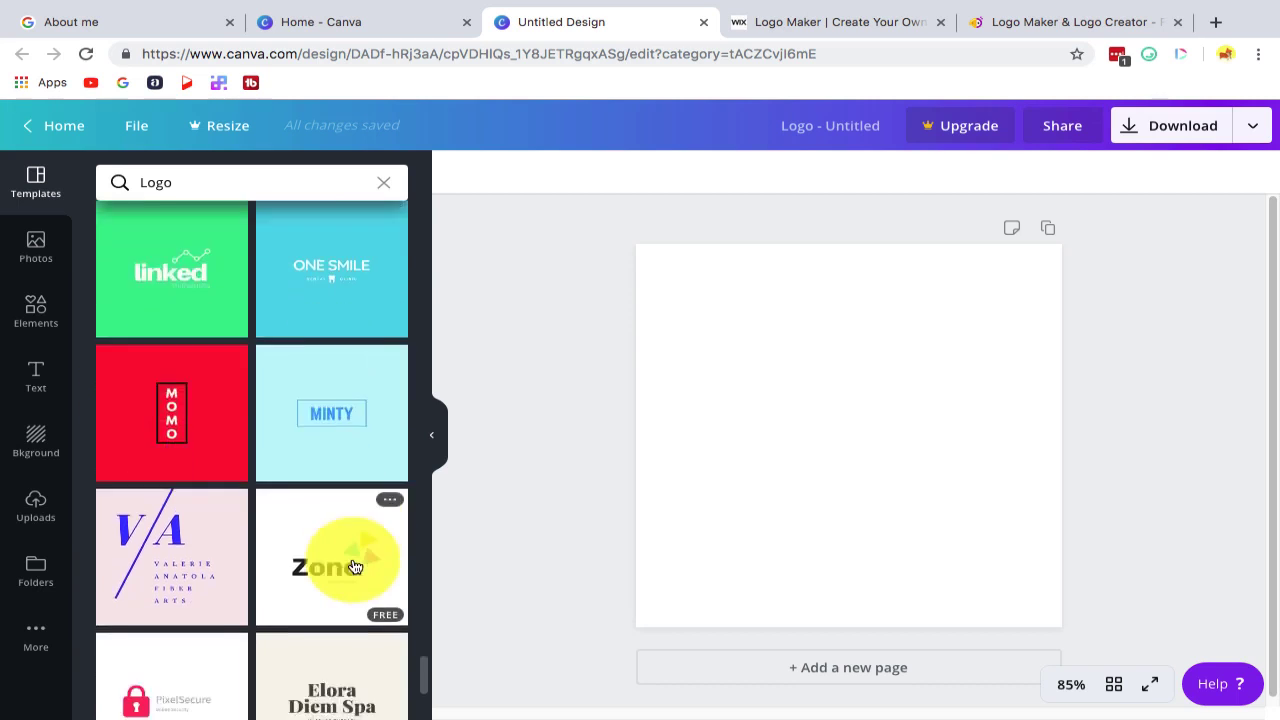
pyautogui.scroll(-2, 286, 528)
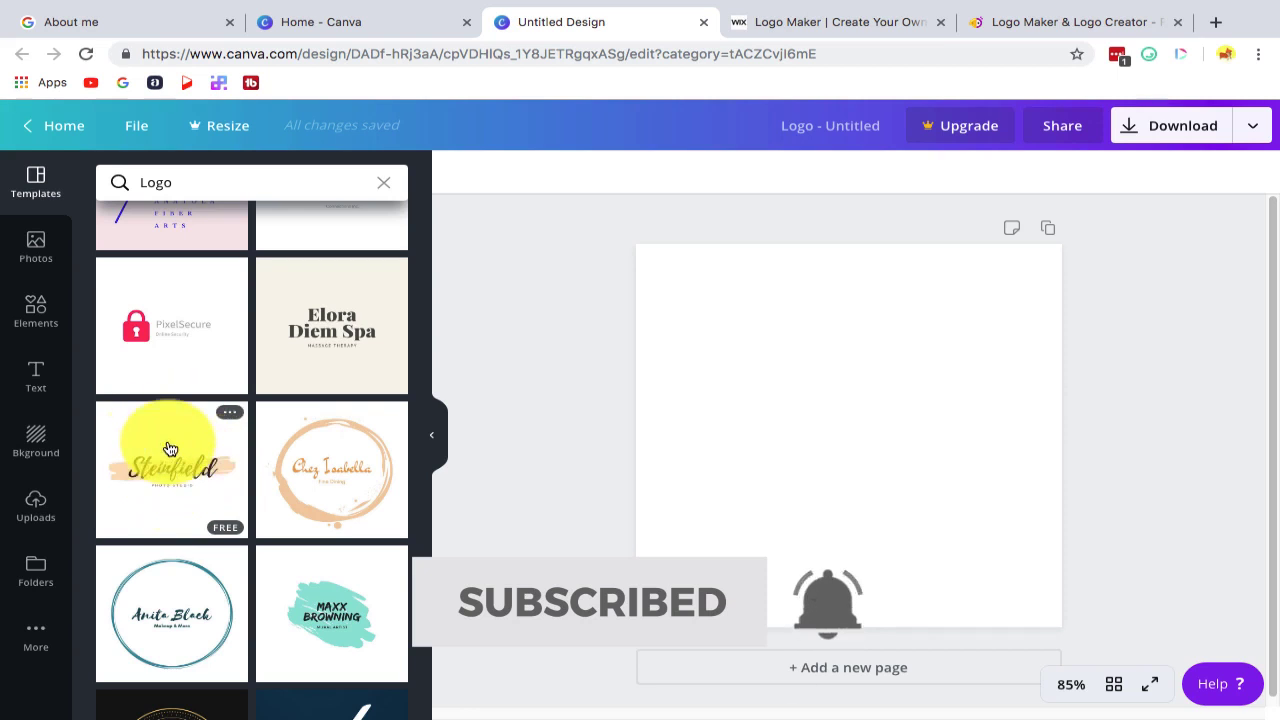
pyautogui.scroll(-5, 175, 469)
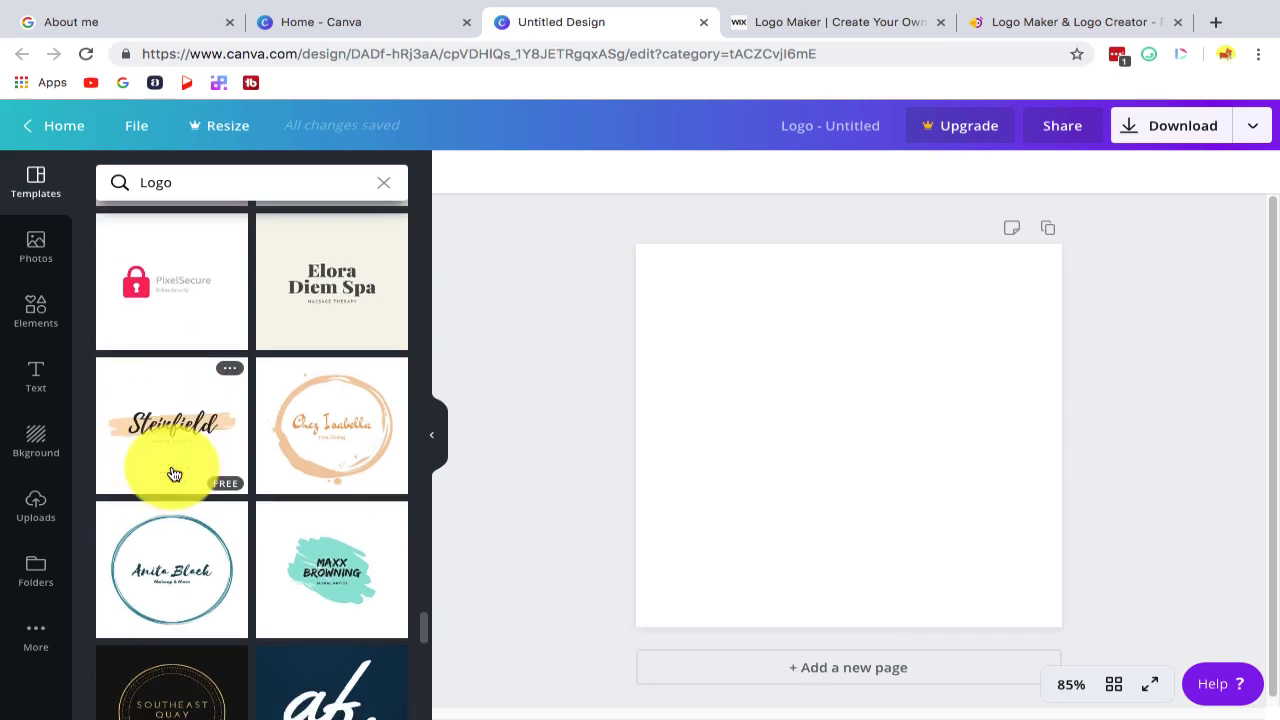
pyautogui.scroll(-13, 354, 530)
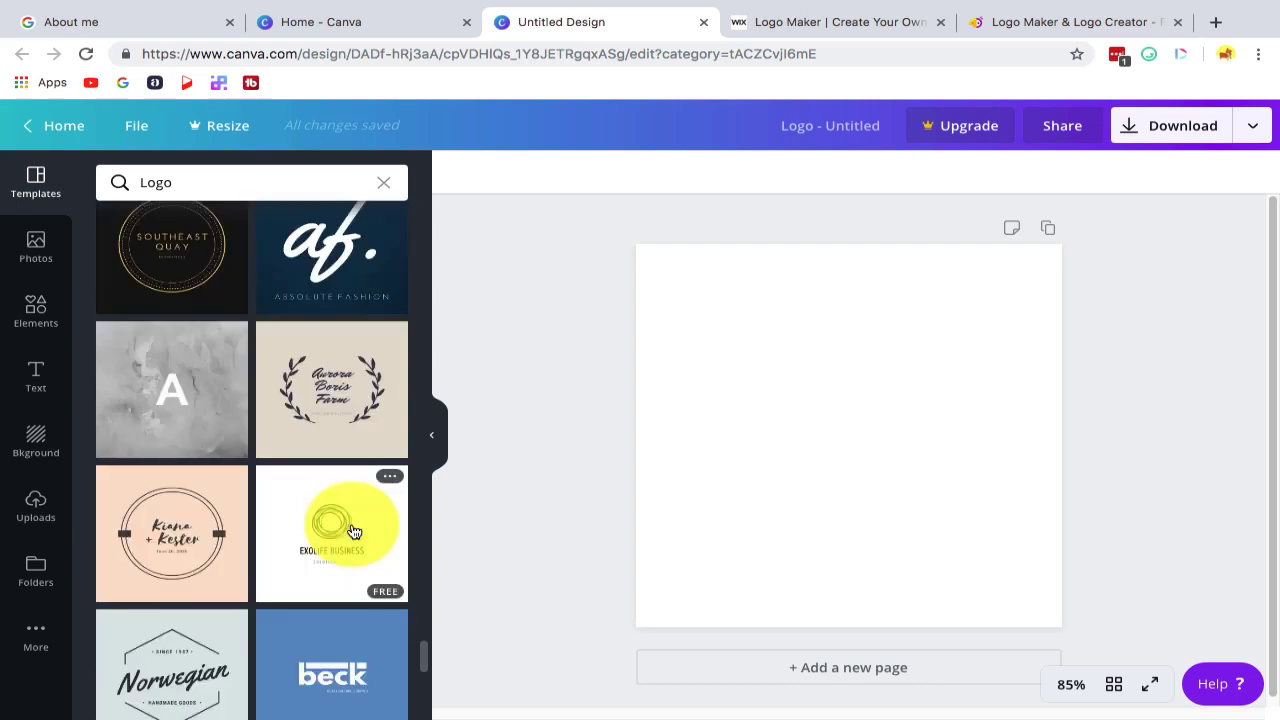
pyautogui.scroll(-1, 260, 545)
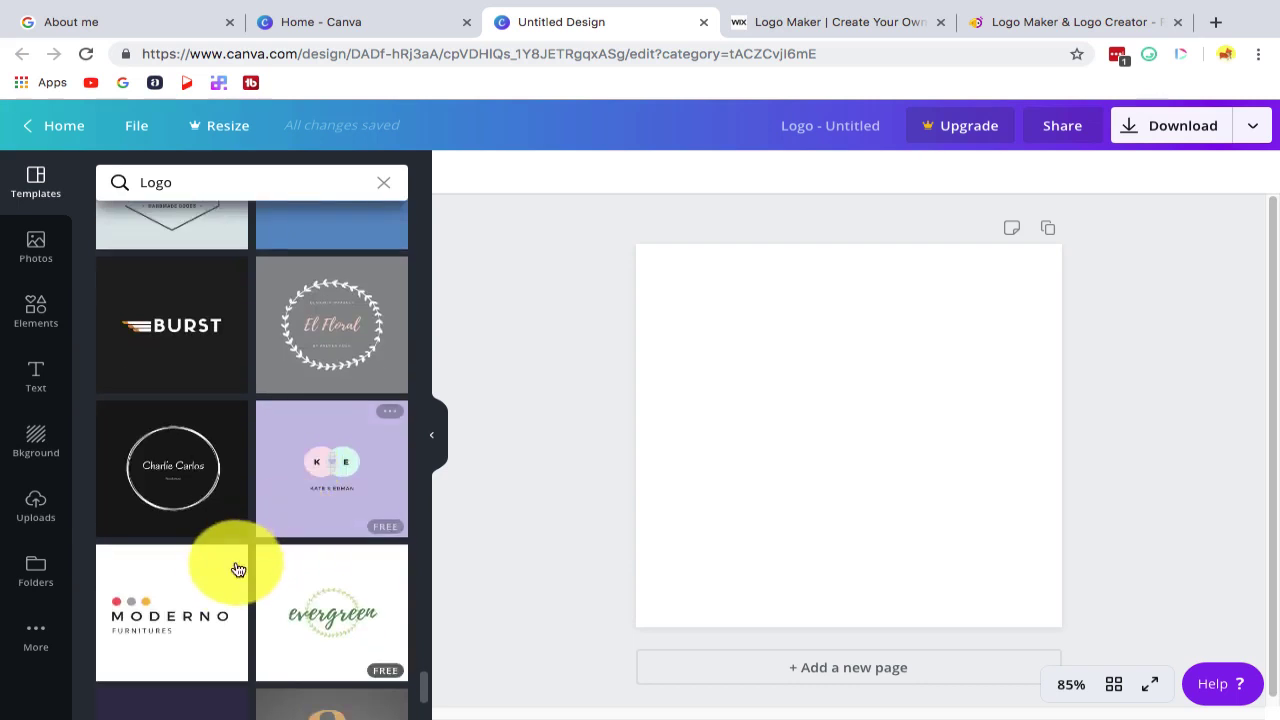
pyautogui.scroll(-4, 240, 560)
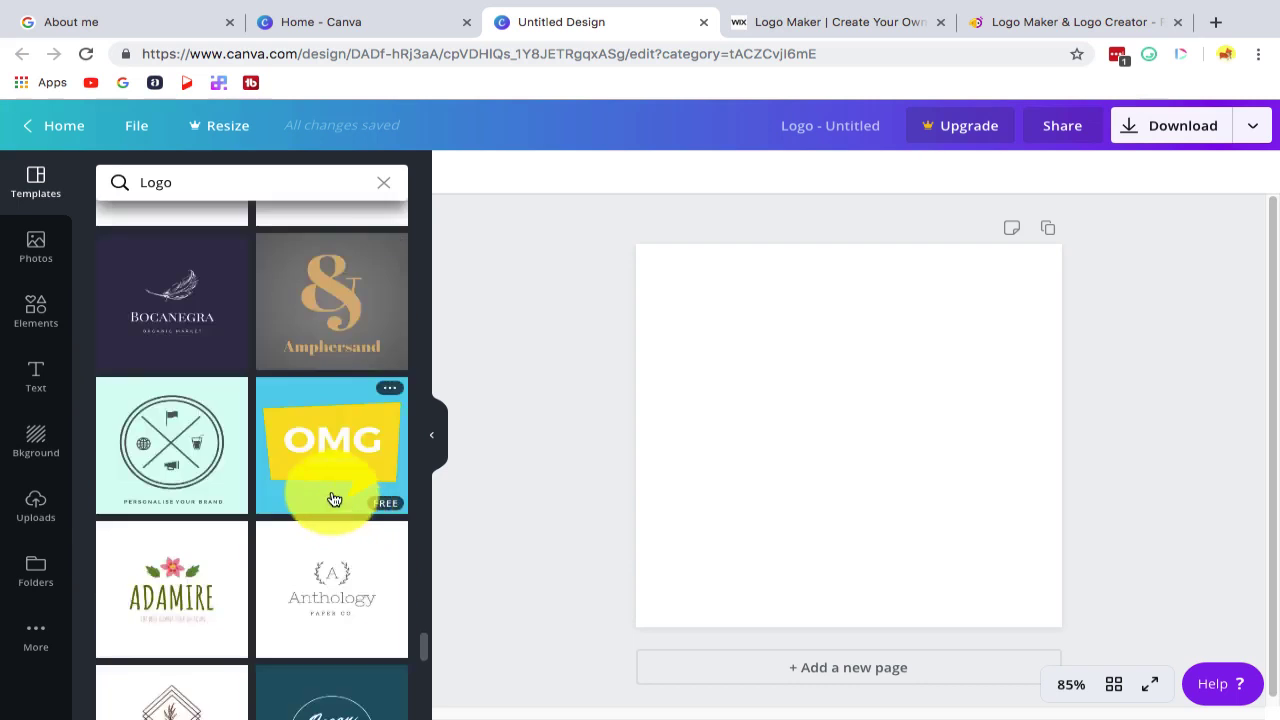
pyautogui.scroll(-10, 334, 499)
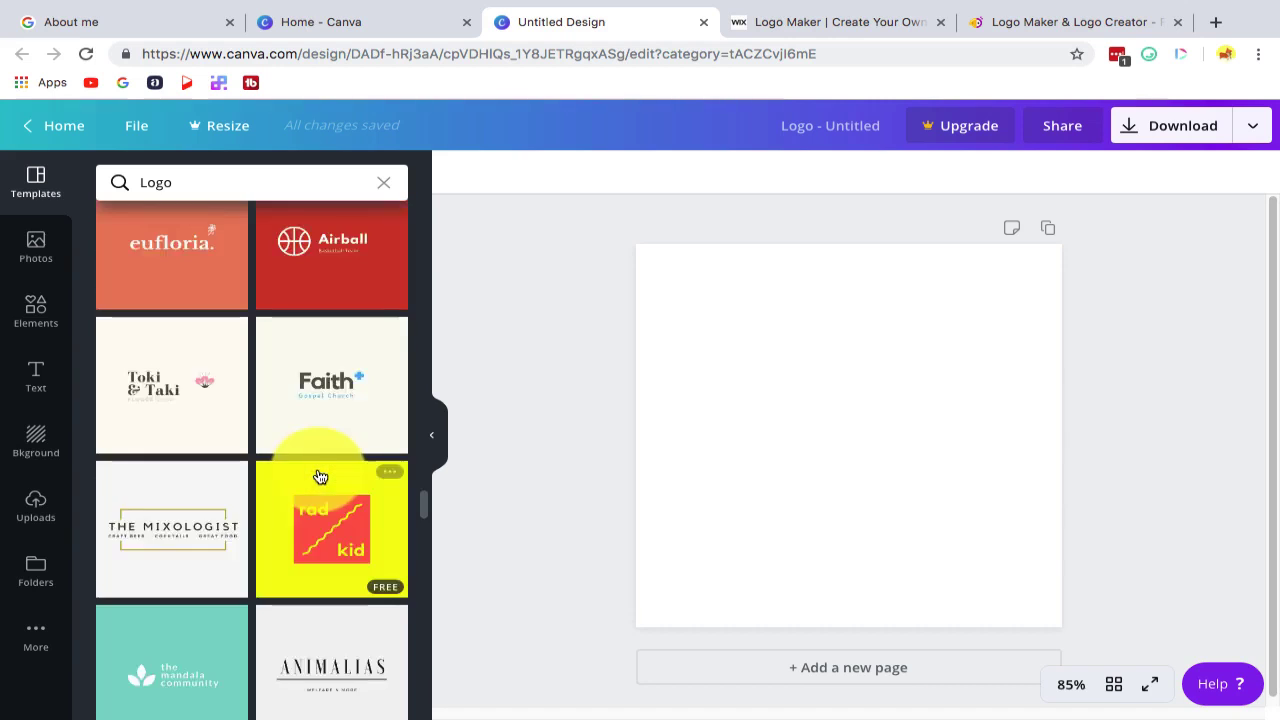
# Step: Return to the earlier logo templates and apply the yellow Holly's "Since 1875" template to the blank page
pyautogui.scroll(10, 320, 477)
pyautogui.scroll(-4, 320, 477)
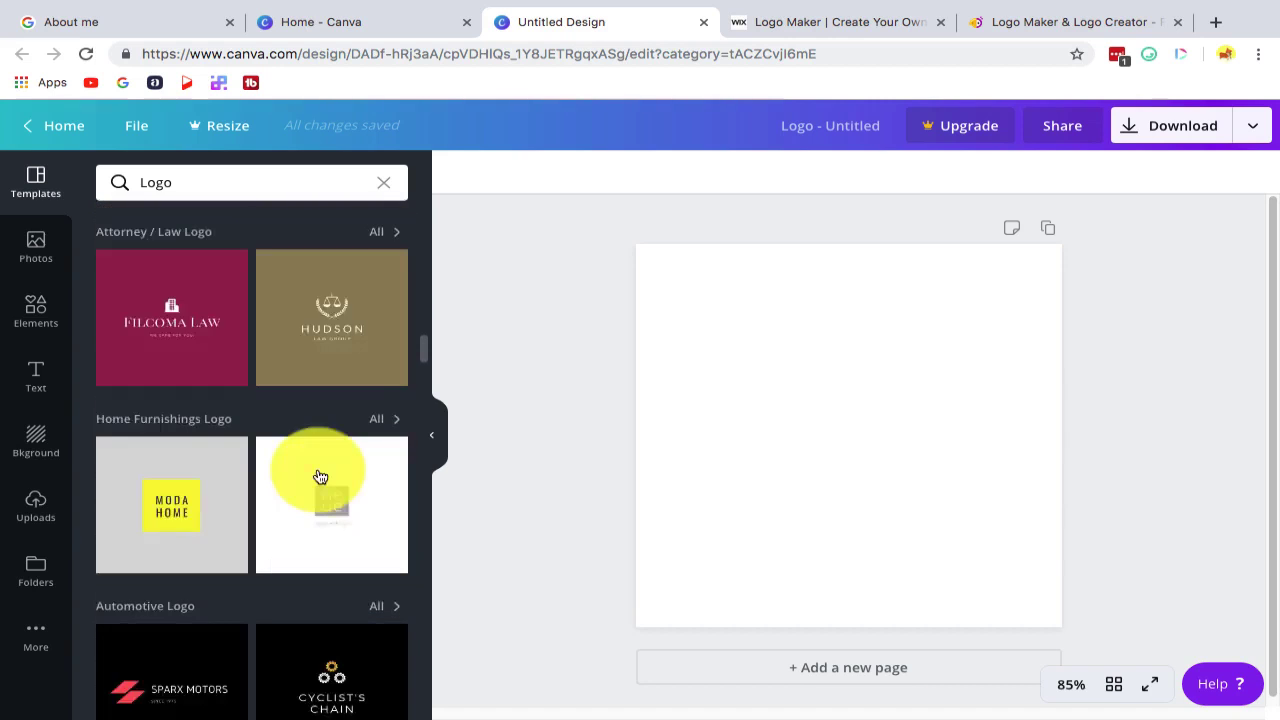
pyautogui.scroll(-10, 320, 477)
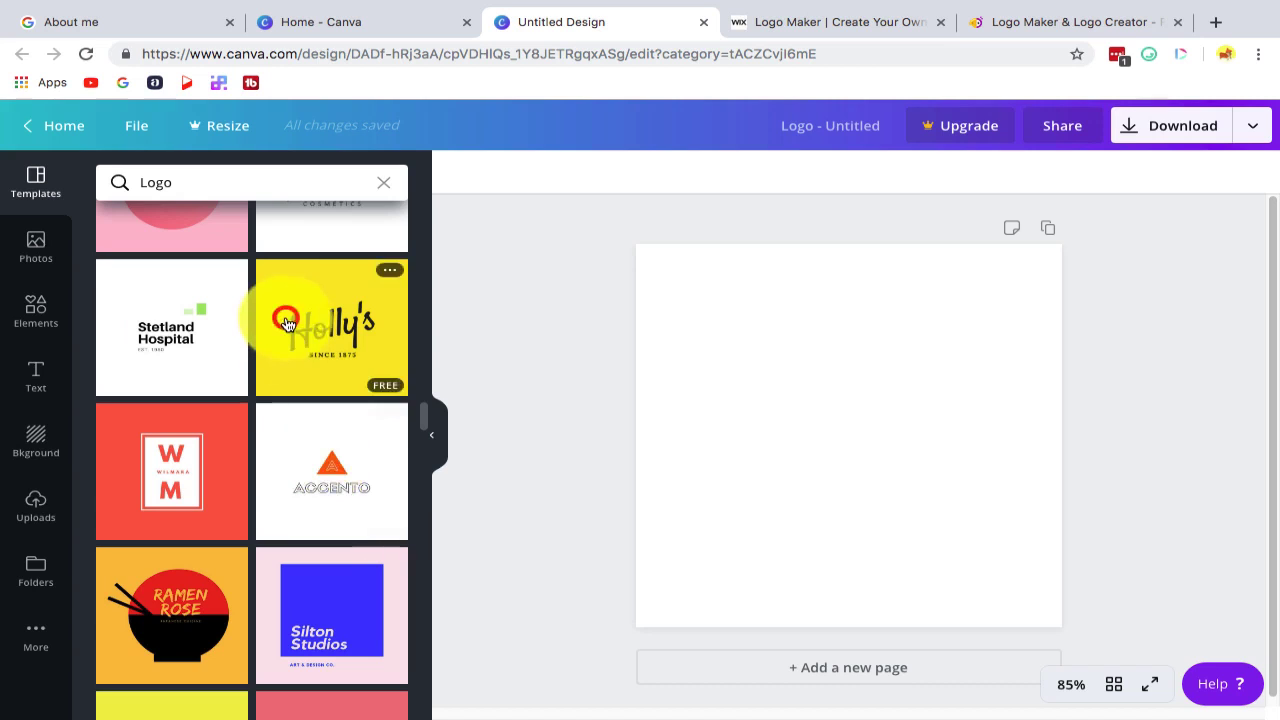
pyautogui.click(287, 323)
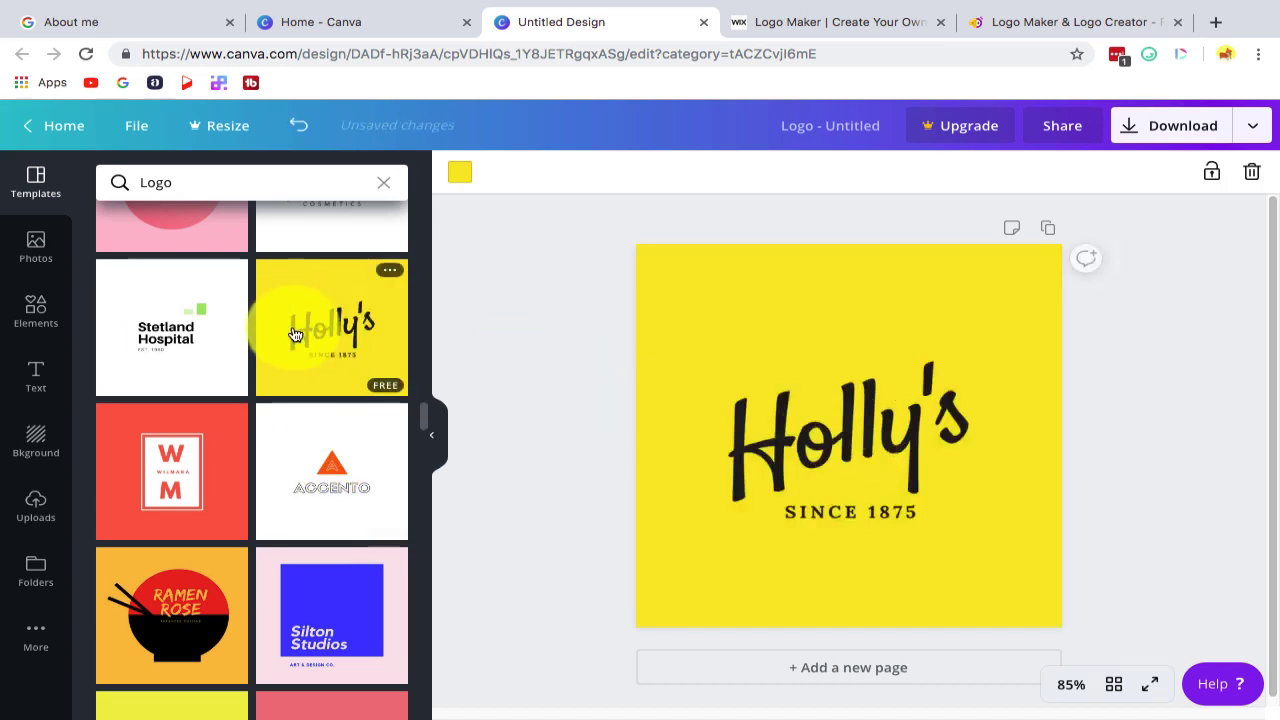
# Step: Replace the slanted "Holly's" heading text with "KelasTuber"
pyautogui.click(814, 440)
pyautogui.click(857, 424)
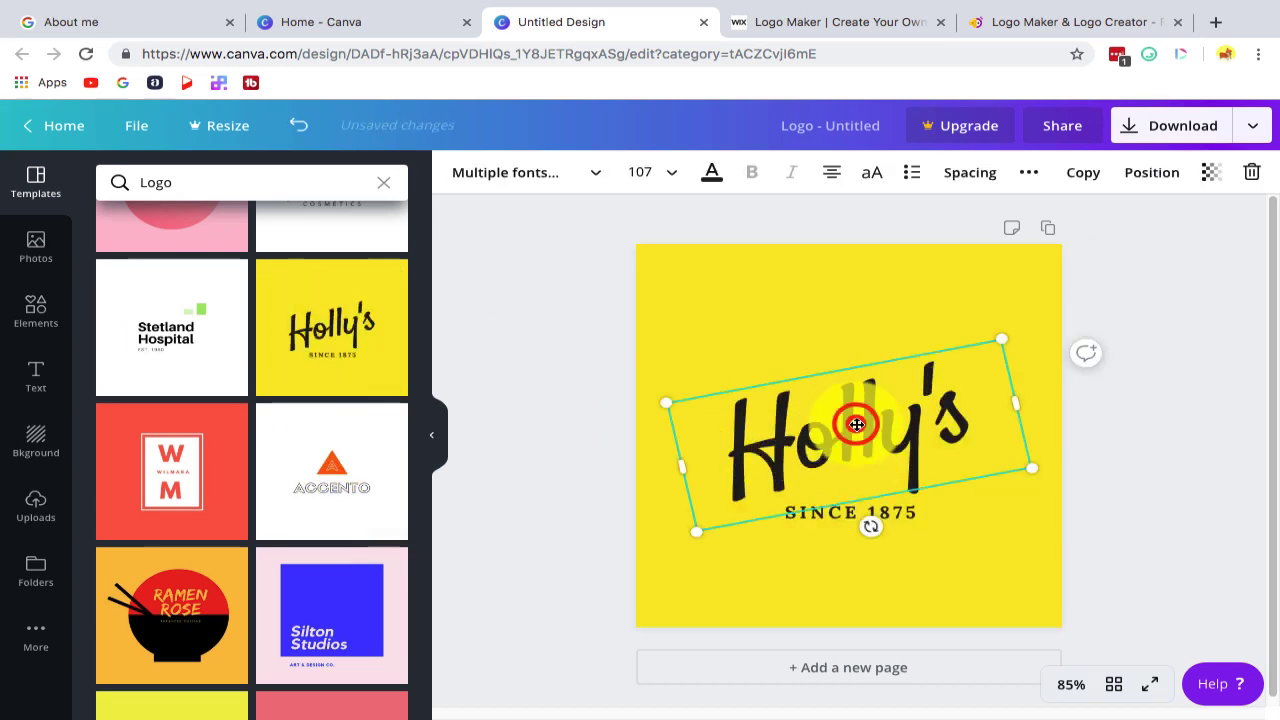
pyautogui.click(857, 424)
pyautogui.write('Kelas')
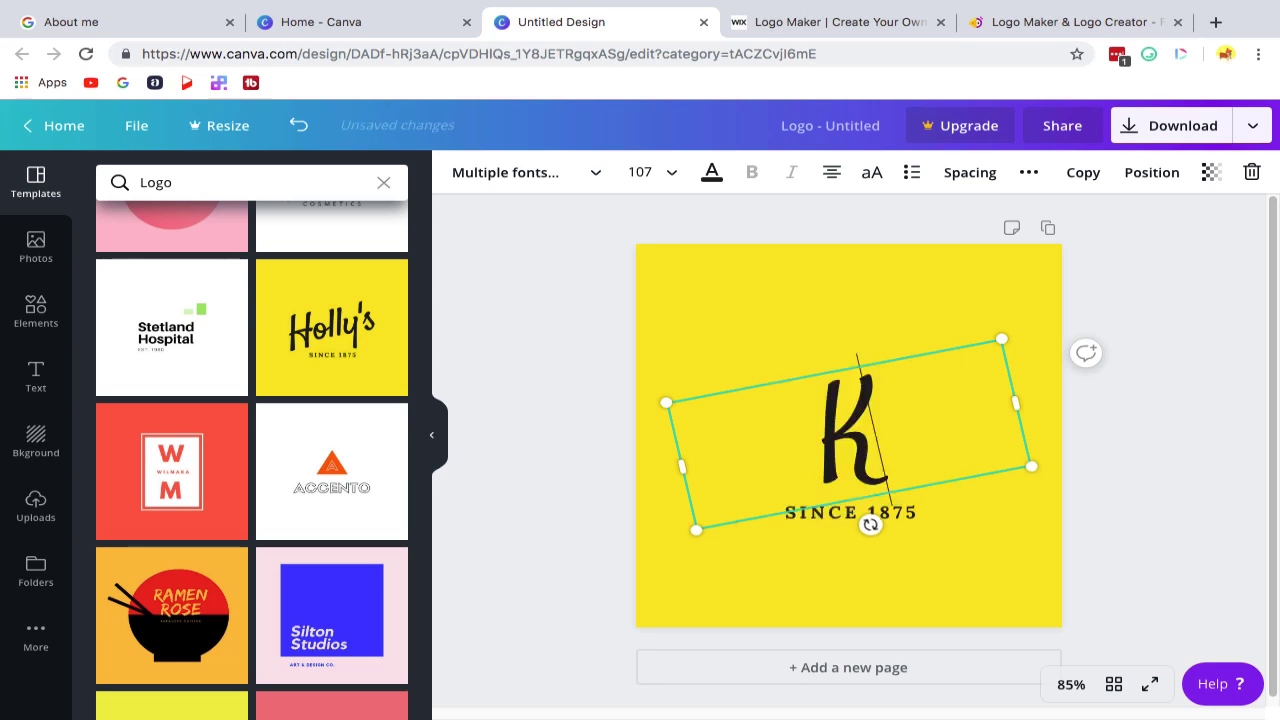
pyautogui.press('BackSpace')
pyautogui.press('BackSpace')
pyautogui.press('BackSpace')
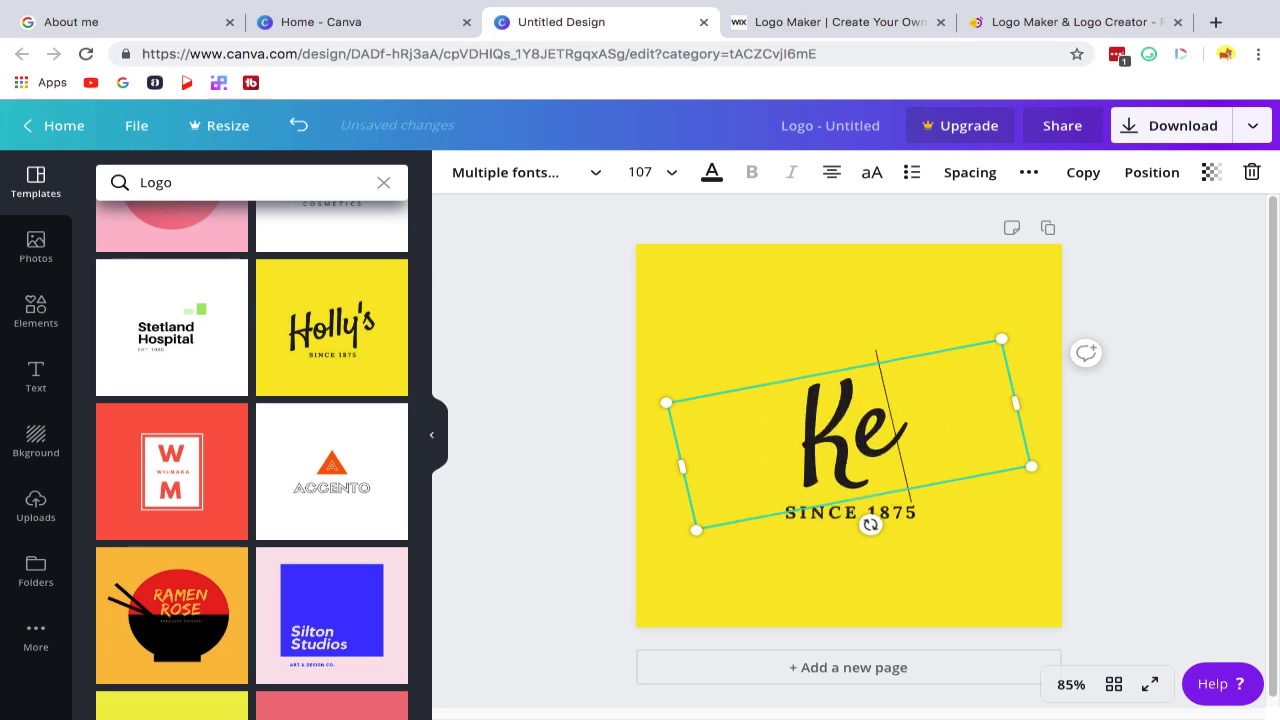
pyautogui.write('lasTuber')
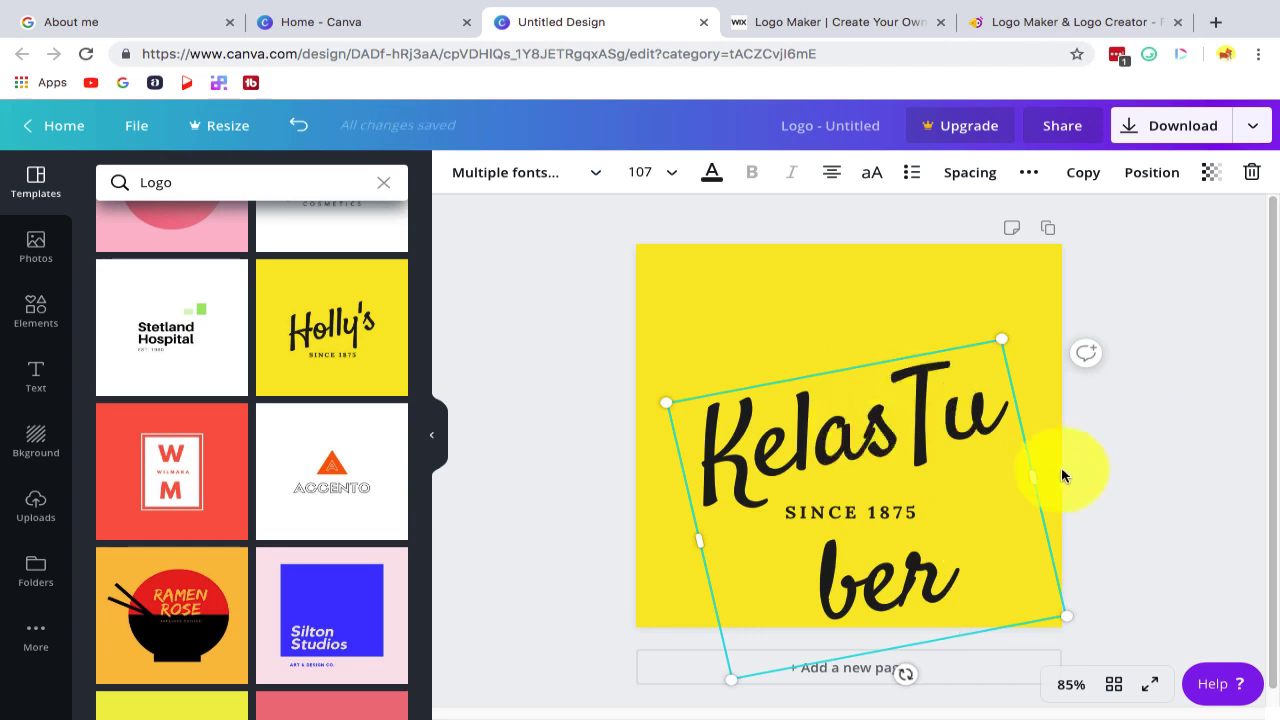
# Step: Shrink the KelasTuber heading to about 382 × 122 so it fits on one line, and nudge the tagline beneath it
pyautogui.moveTo(1041, 475); pyautogui.dragTo(1026, 451)
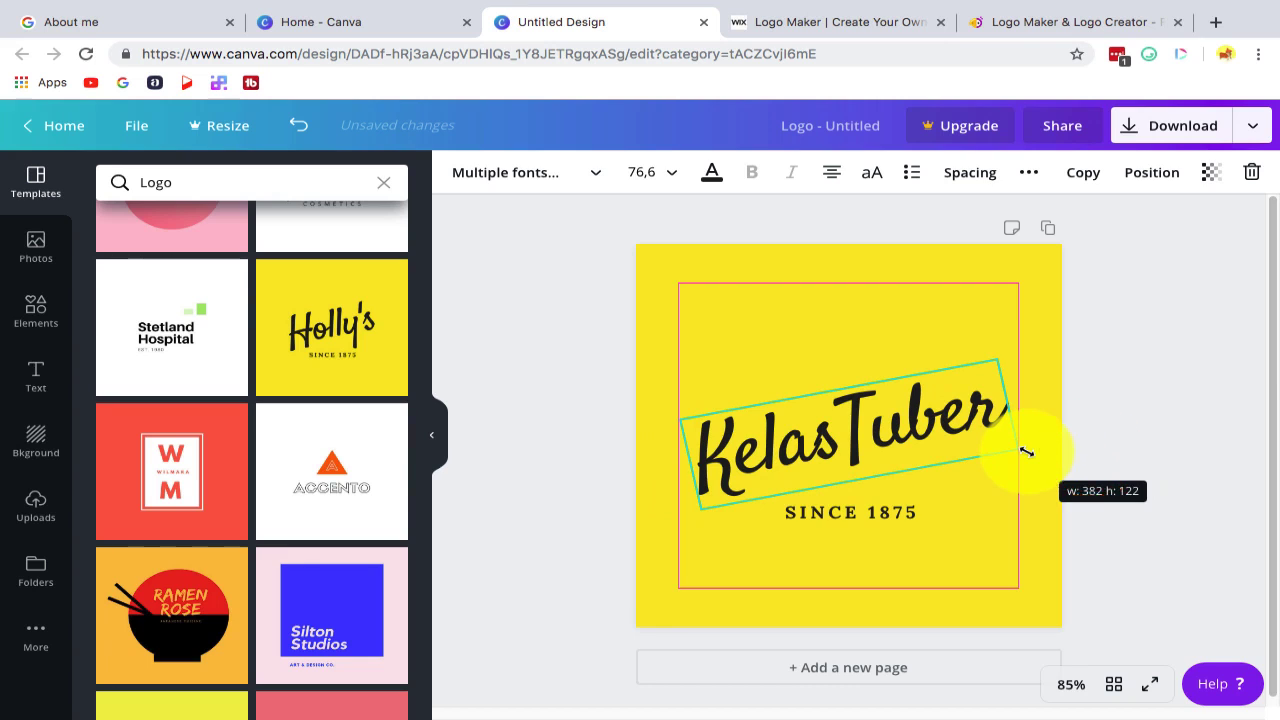
pyautogui.click(1246, 351)
pyautogui.moveTo(846, 507); pyautogui.dragTo(851, 507)
pyautogui.click(1165, 399)
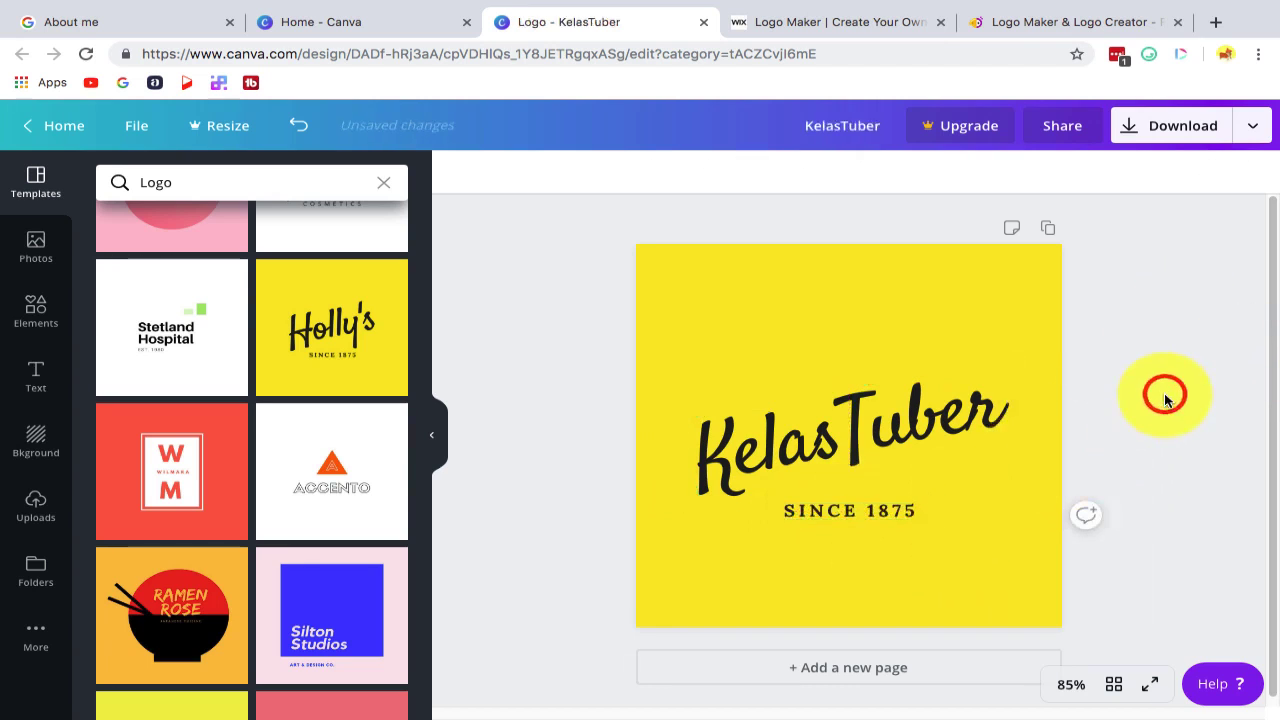
# Step: Replace the "SINCE 1875" tagline under the heading with "CHANNEL"
pyautogui.click(882, 516)
pyautogui.doubleClick(884, 512)
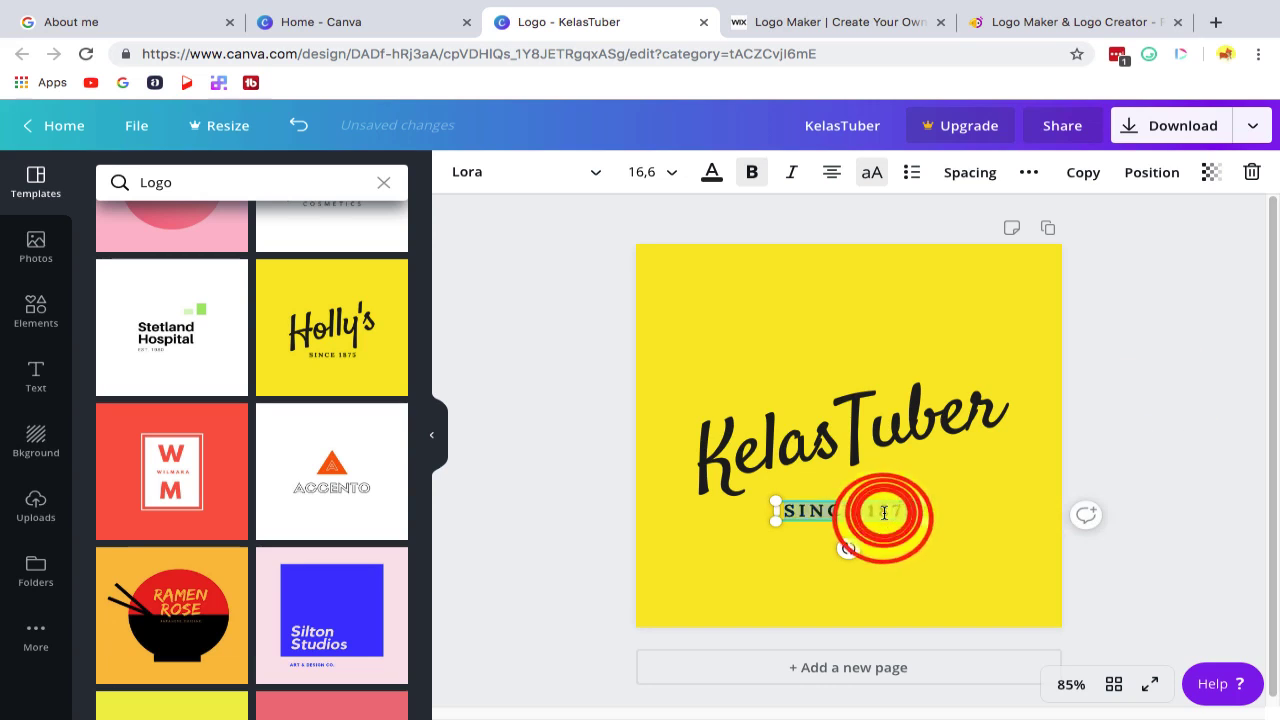
pyautogui.write('HANNEL')
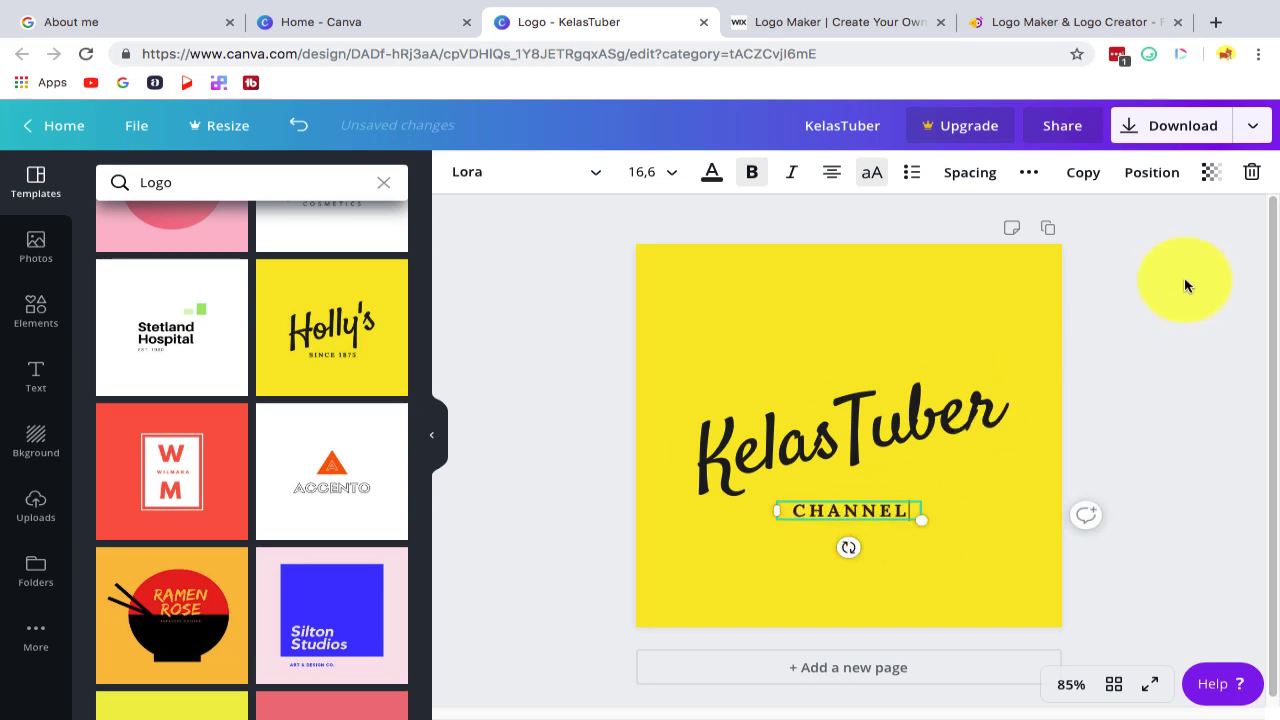
pyautogui.click(1186, 283)
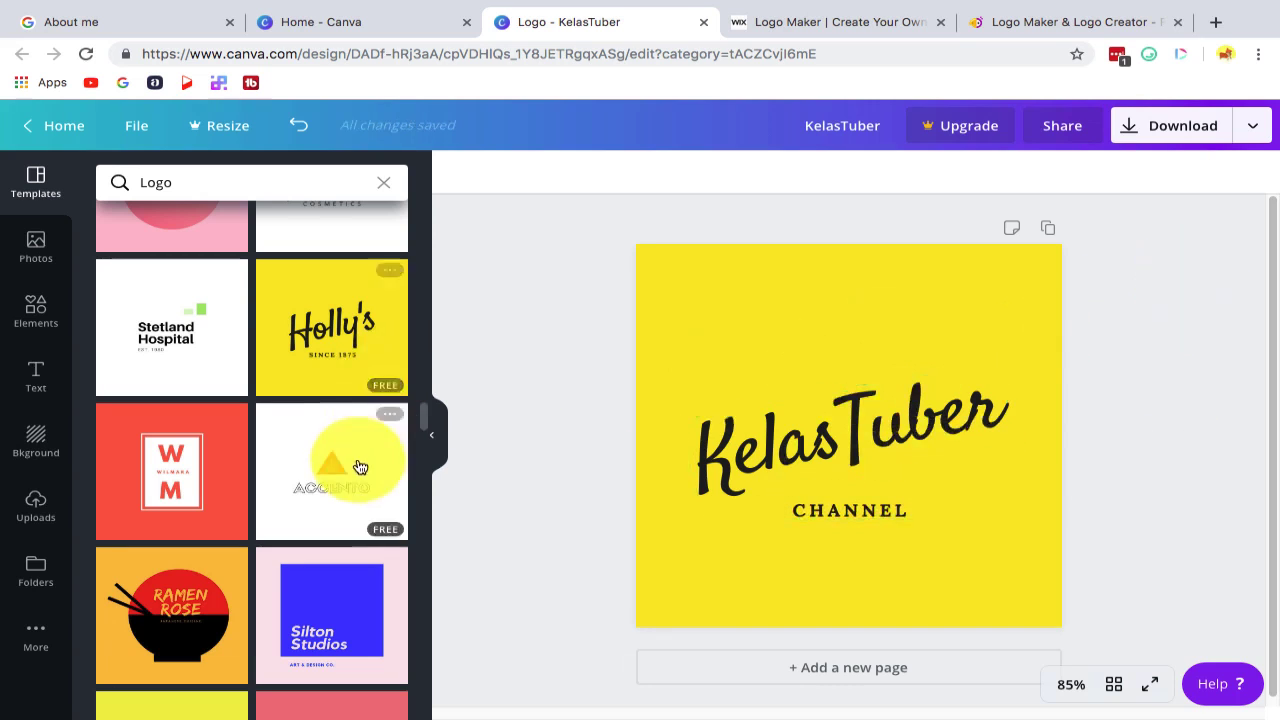
# Step: Add a second page to the logo design
pyautogui.scroll(-3, 286, 480)
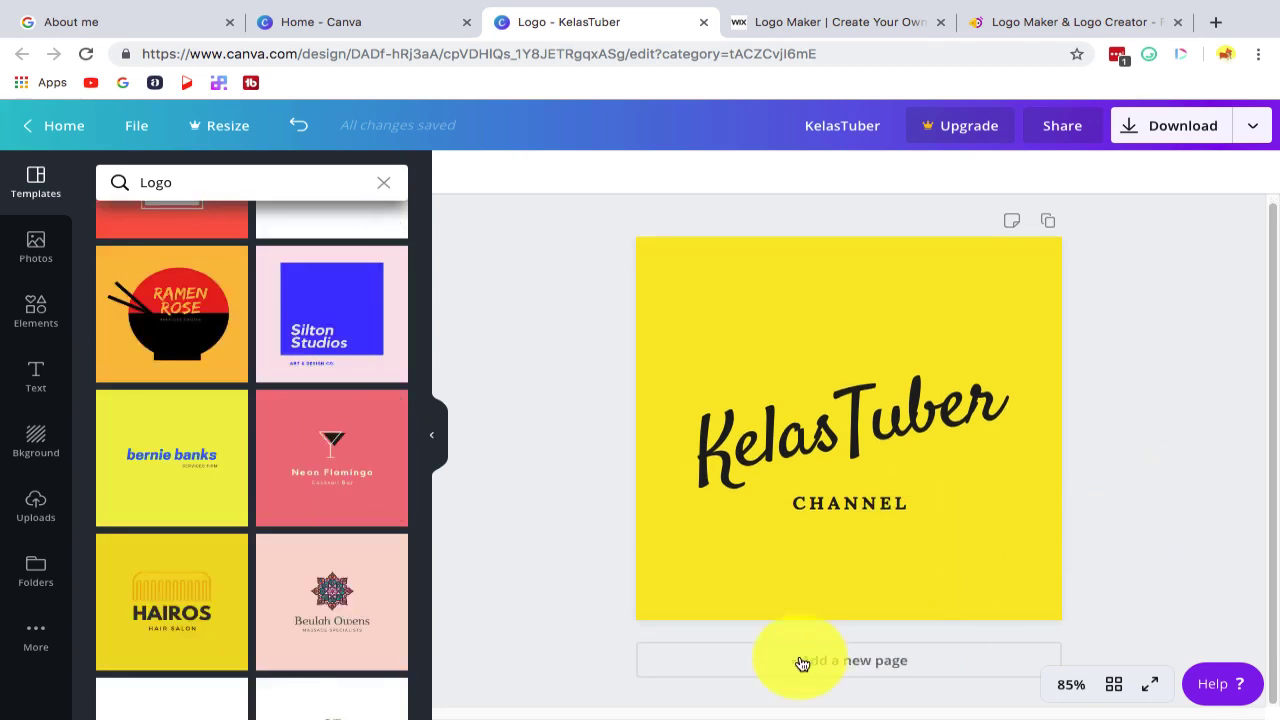
pyautogui.click(781, 664)
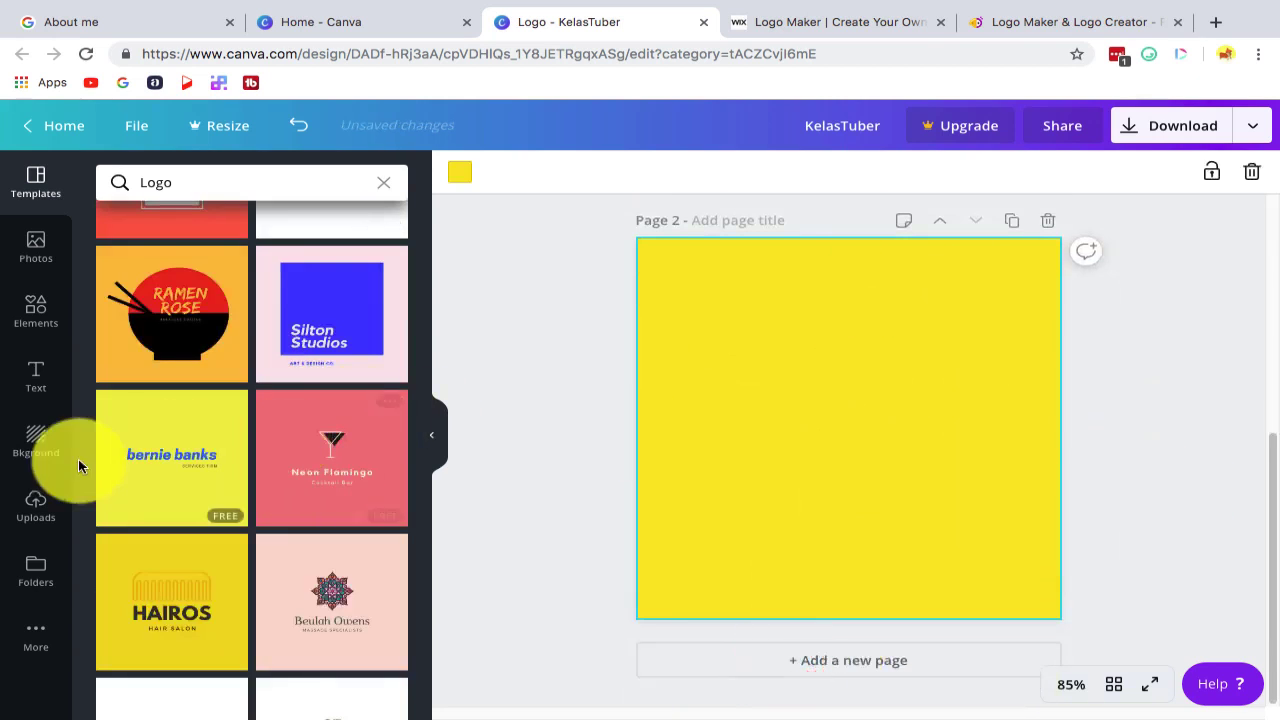
# Step: Apply the XOXO Cosmetics template to page 2 and replace its "XOXO" heading with "KelasTuber"
pyautogui.scroll(5, 299, 444)
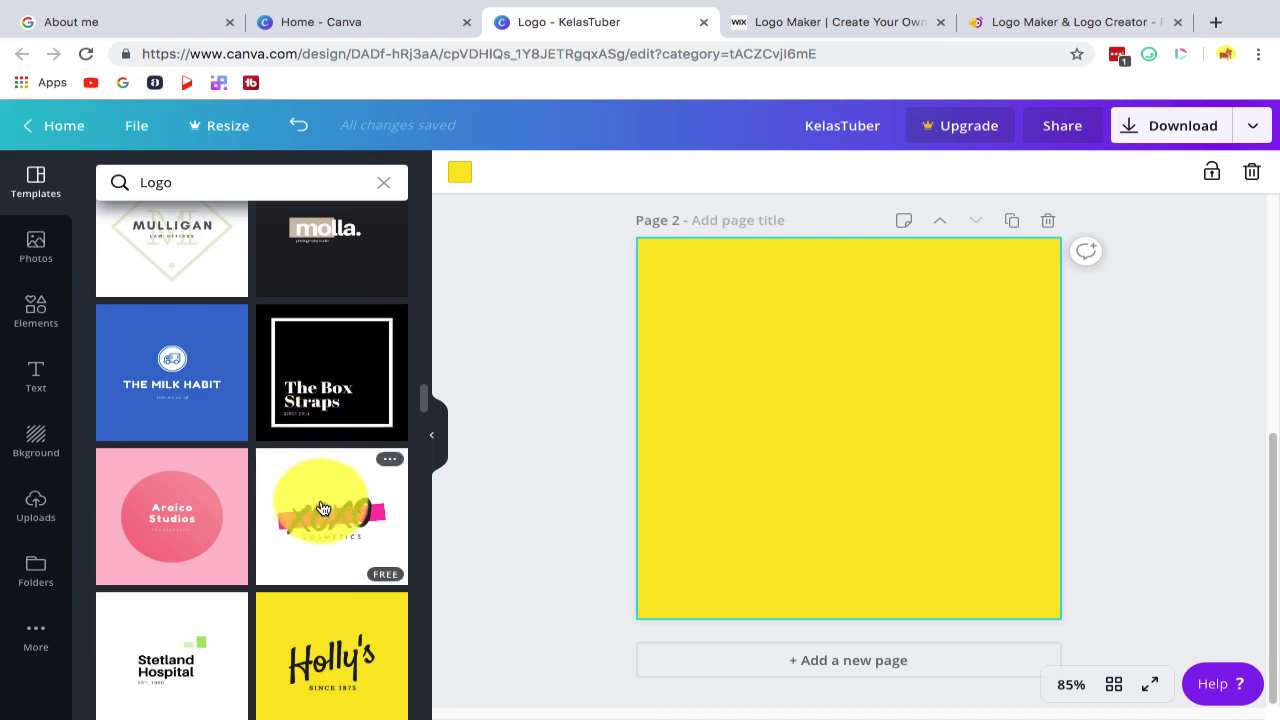
pyautogui.click(323, 510)
pyautogui.click(865, 425)
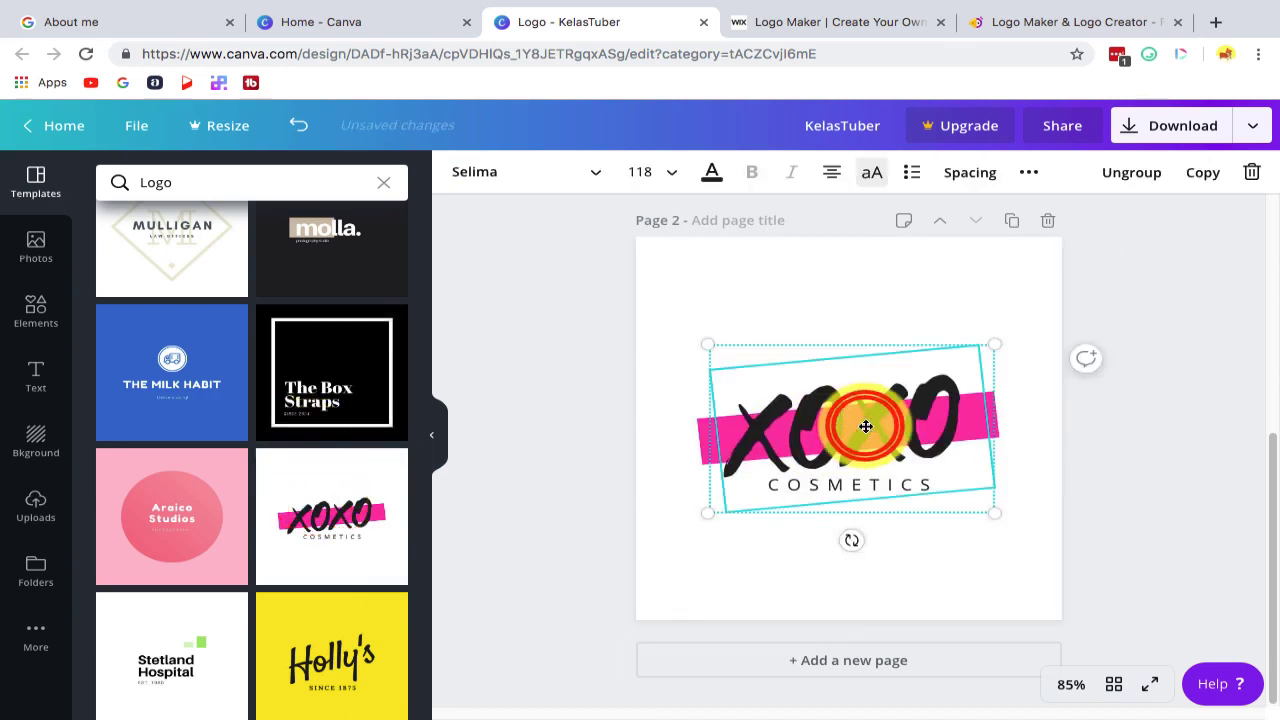
pyautogui.click(865, 425)
pyautogui.write('Kela Stuber')
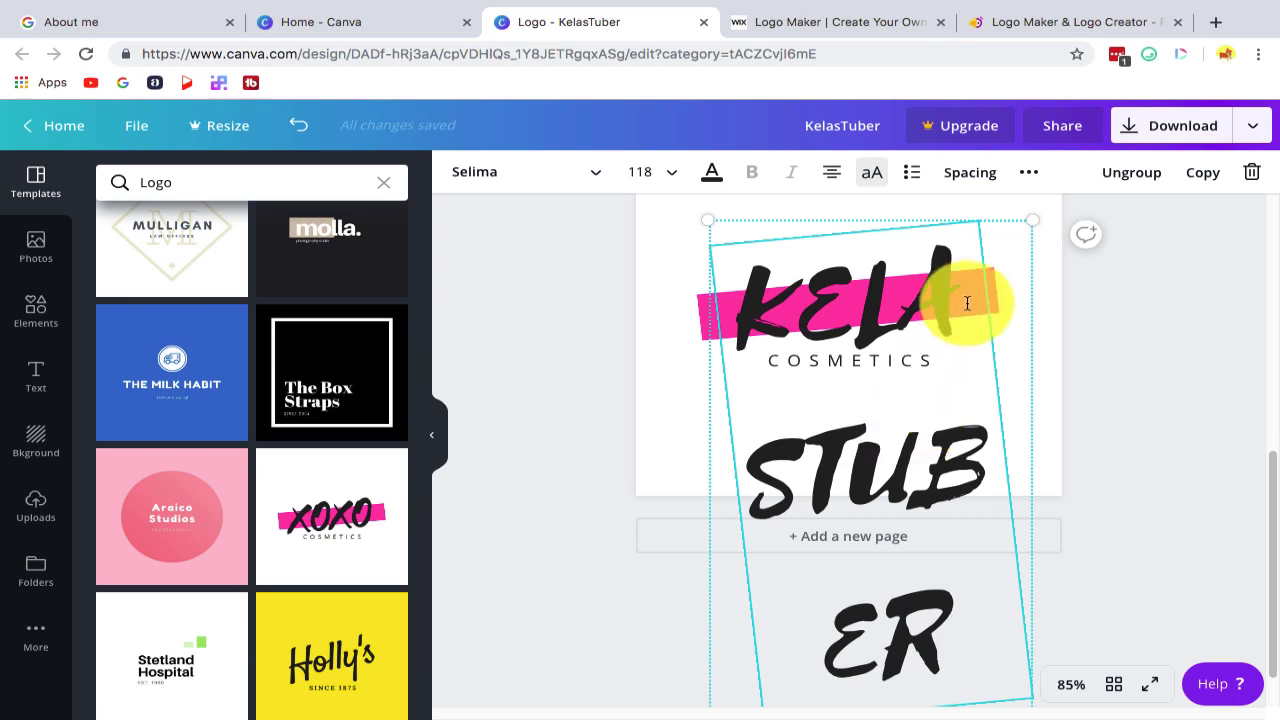
pyautogui.scroll(3, 1157, 466)
pyautogui.click(1204, 437)
pyautogui.click(966, 577)
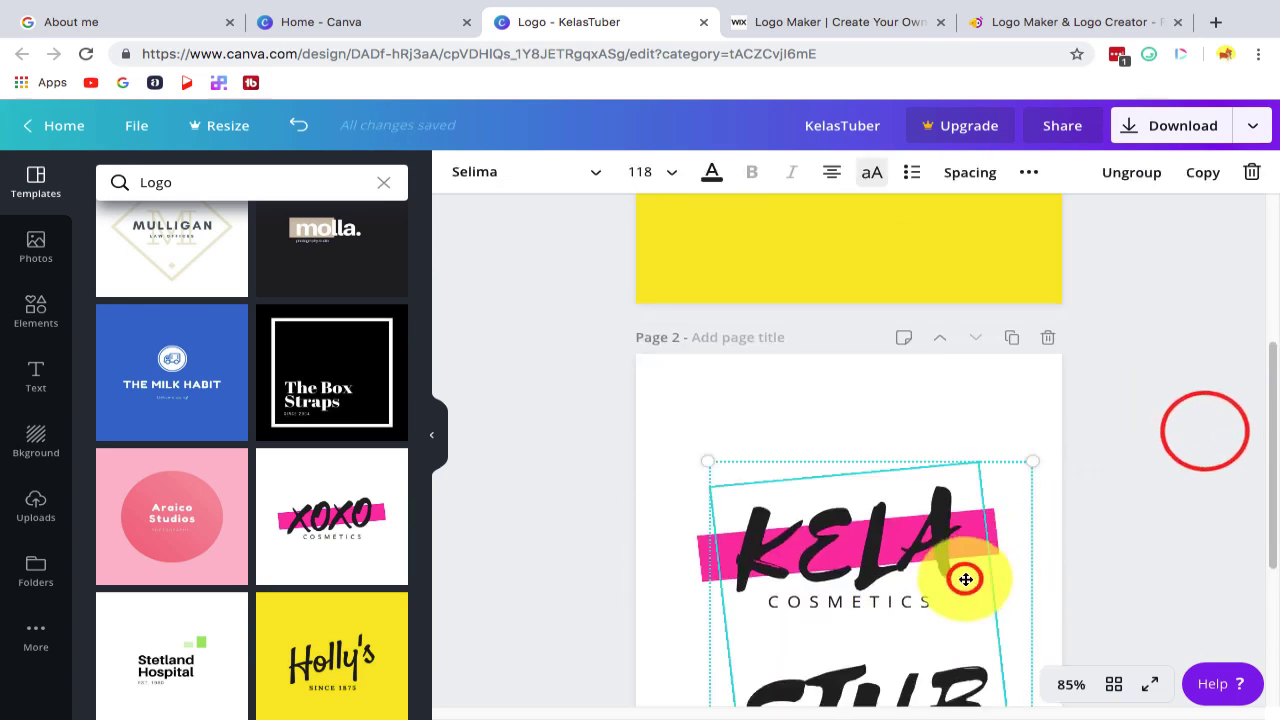
pyautogui.scroll(-5, 1045, 598)
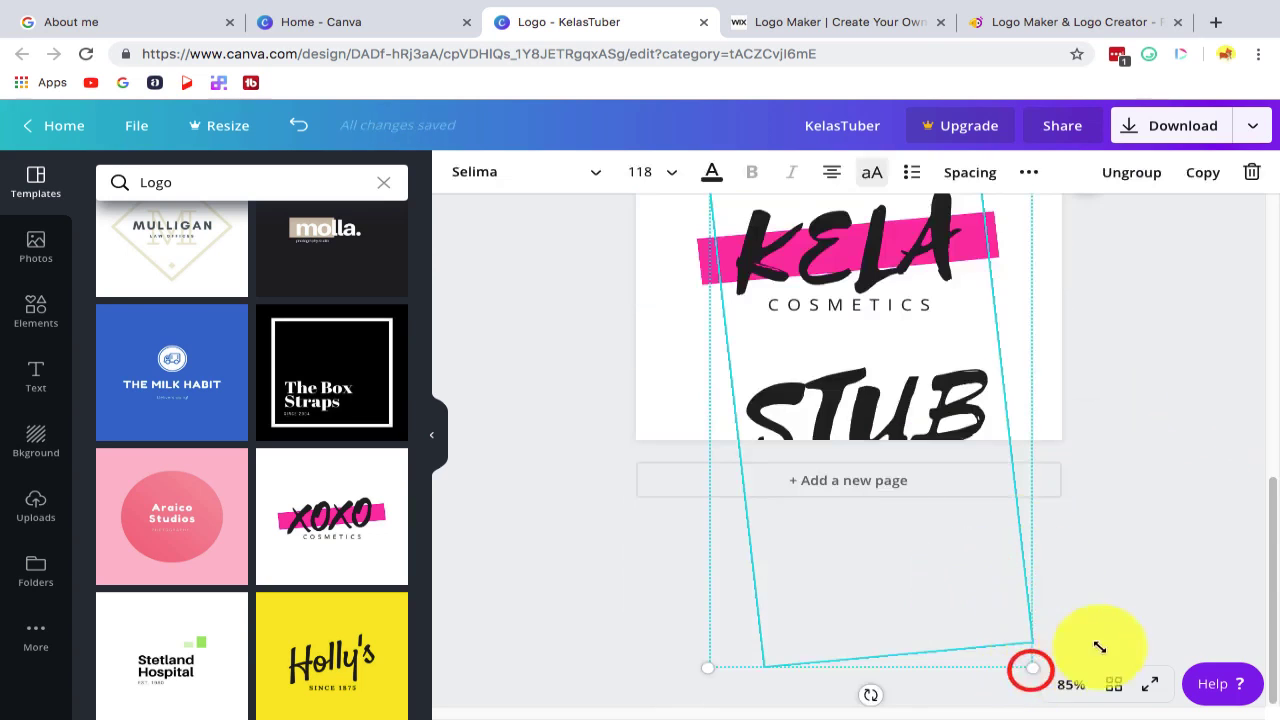
# Step: Try to shrink the wrapped KelasTuber heading on page 2, and undo the resize
pyautogui.moveTo(1099, 647); pyautogui.dragTo(1003, 547)
pyautogui.press('super+z')
pyautogui.scroll(1, 1049, 372)
pyautogui.click(1190, 365)
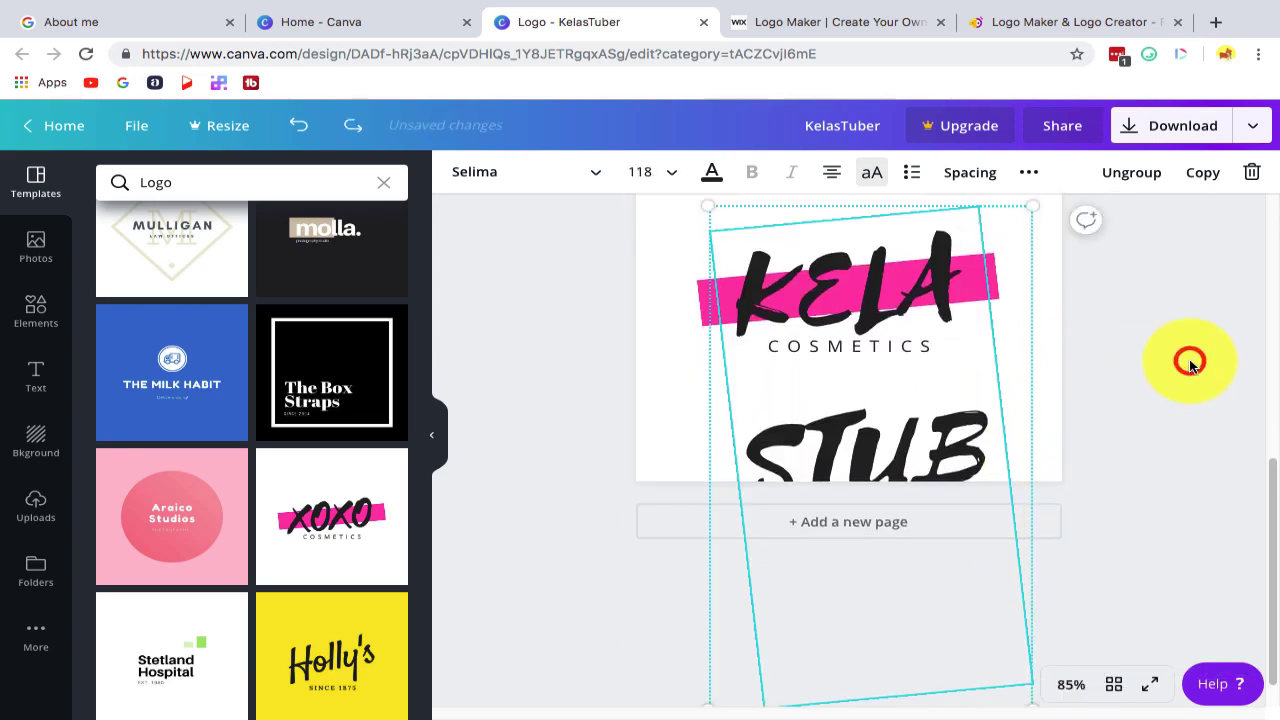
pyautogui.scroll(2, 886, 311)
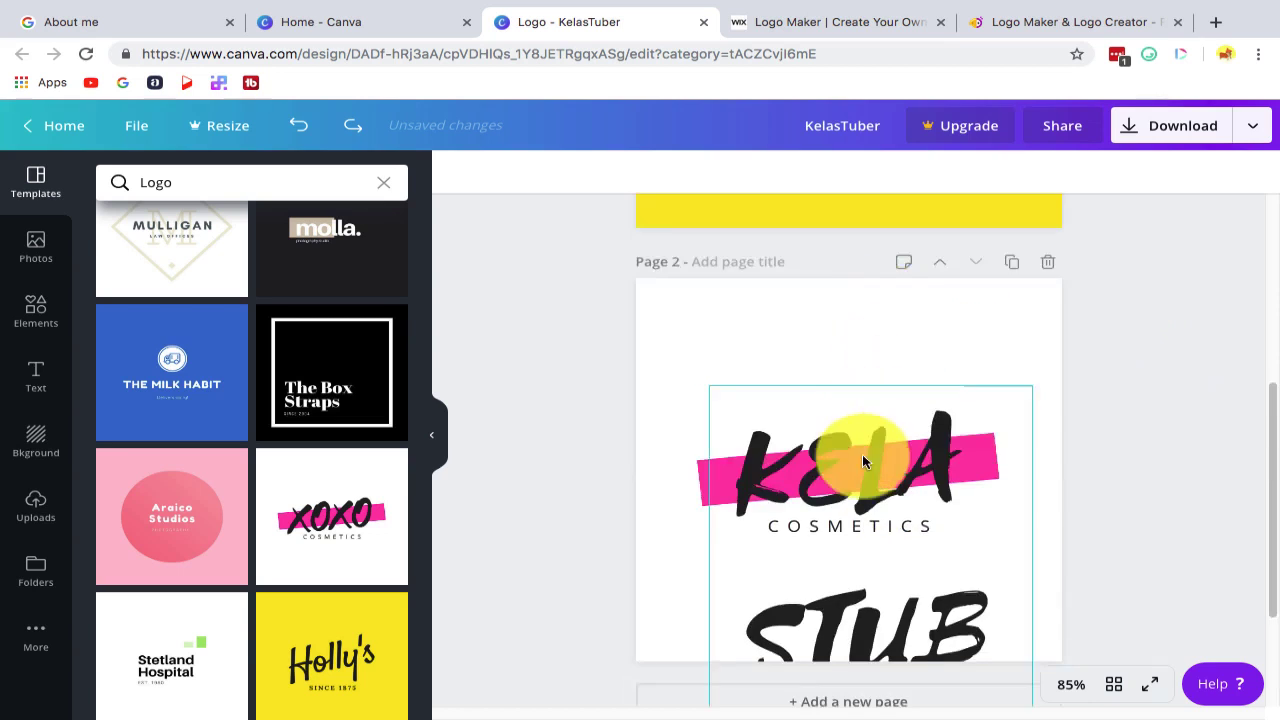
# Step: Replace the wrapped KelasTuber heading over the pink strip with "XXX"
pyautogui.click(863, 458)
pyautogui.write('XXX')
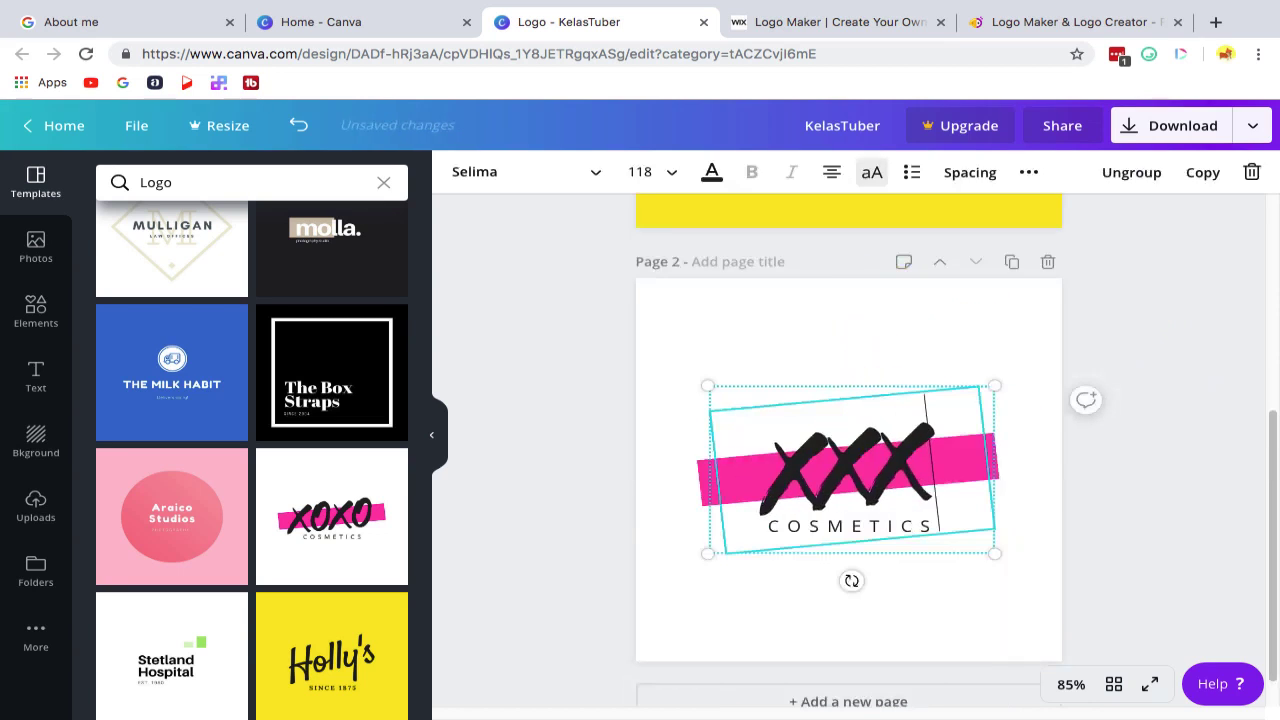
pyautogui.click(1160, 323)
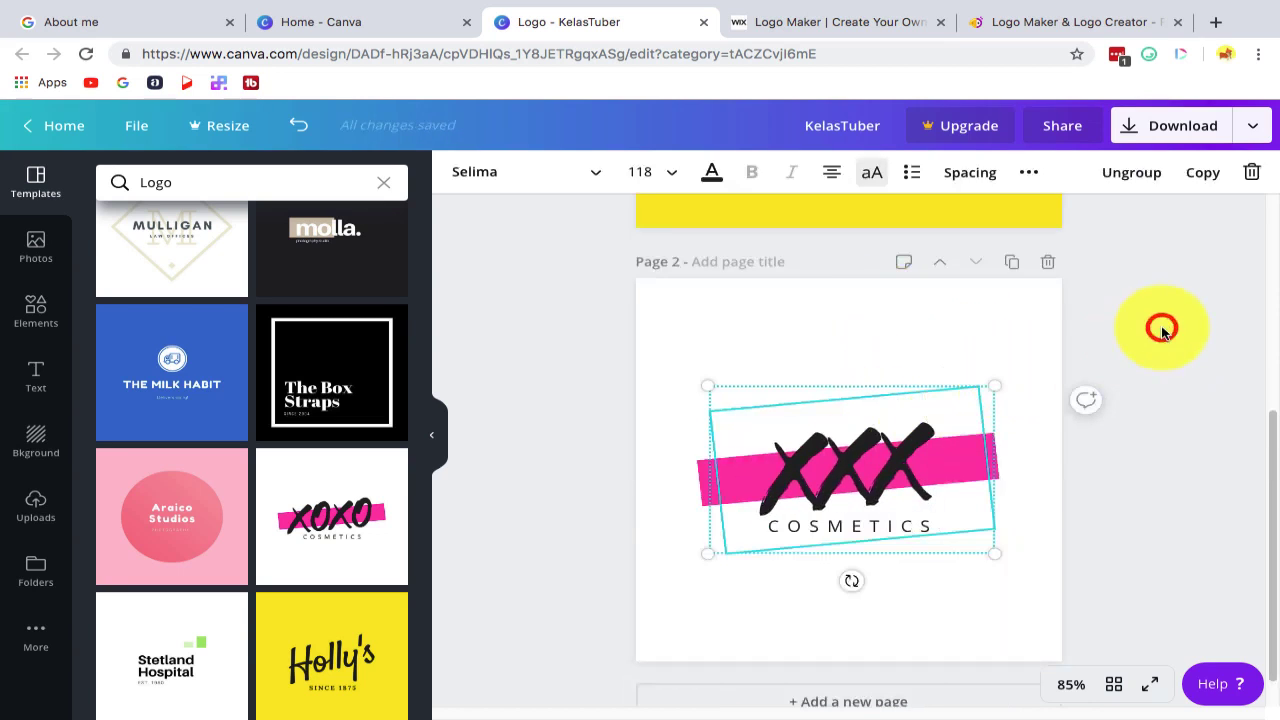
# Step: Delete page 2 with the pink-strip design and add a blank page in its place
pyautogui.click(1050, 262)
pyautogui.click(845, 668)
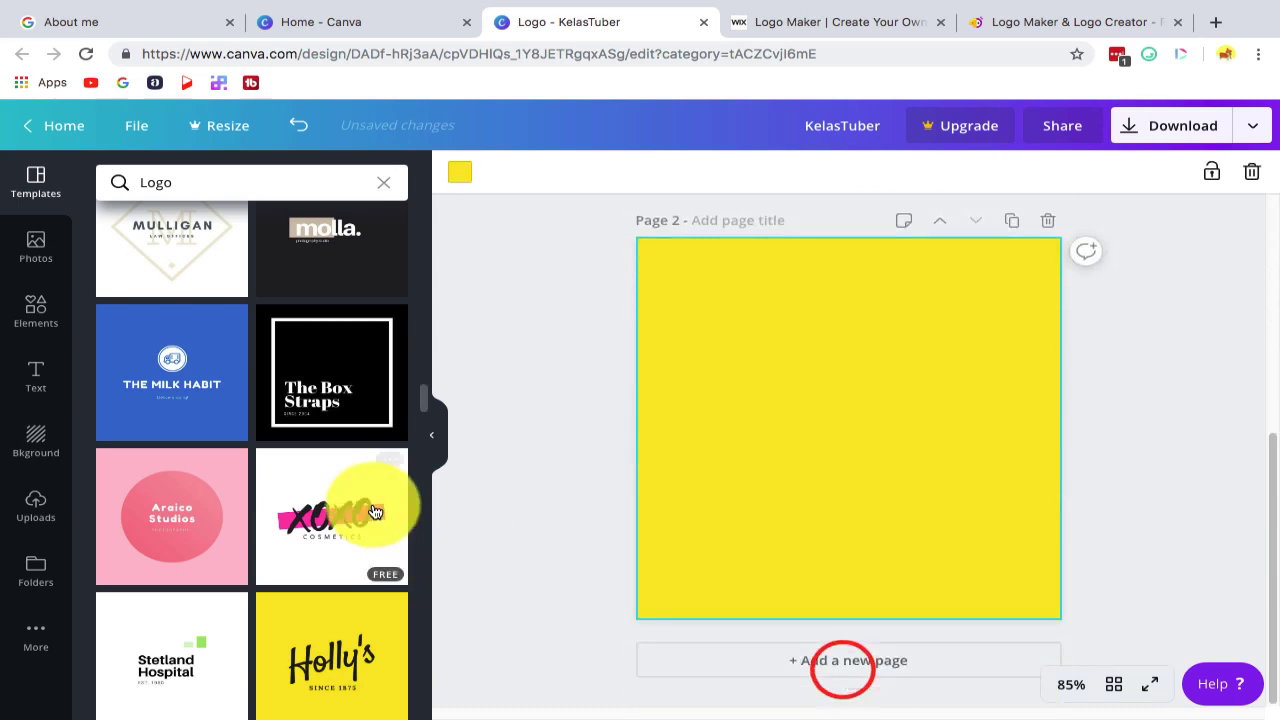
# Step: List all Games / Recreation Logo templates and apply the yellow Piste Fit template to page 2
pyautogui.scroll(-15, 170, 522)
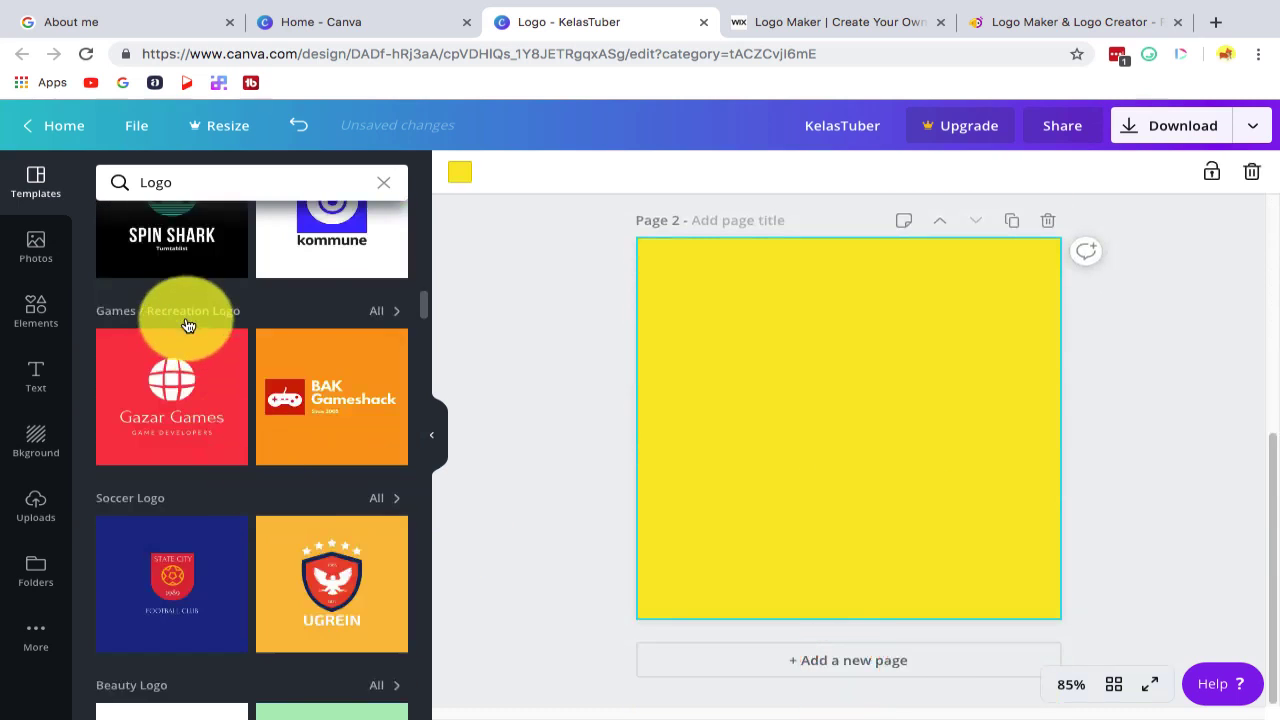
pyautogui.click(379, 308)
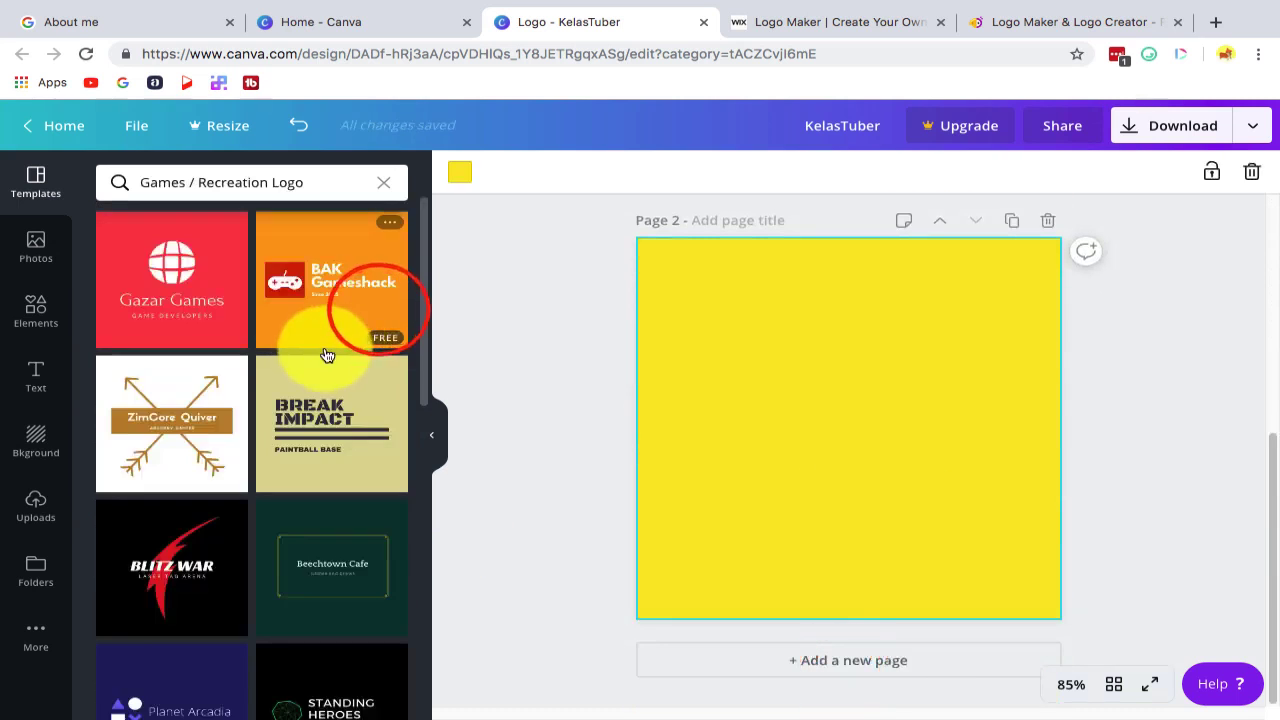
pyautogui.scroll(-2, 226, 451)
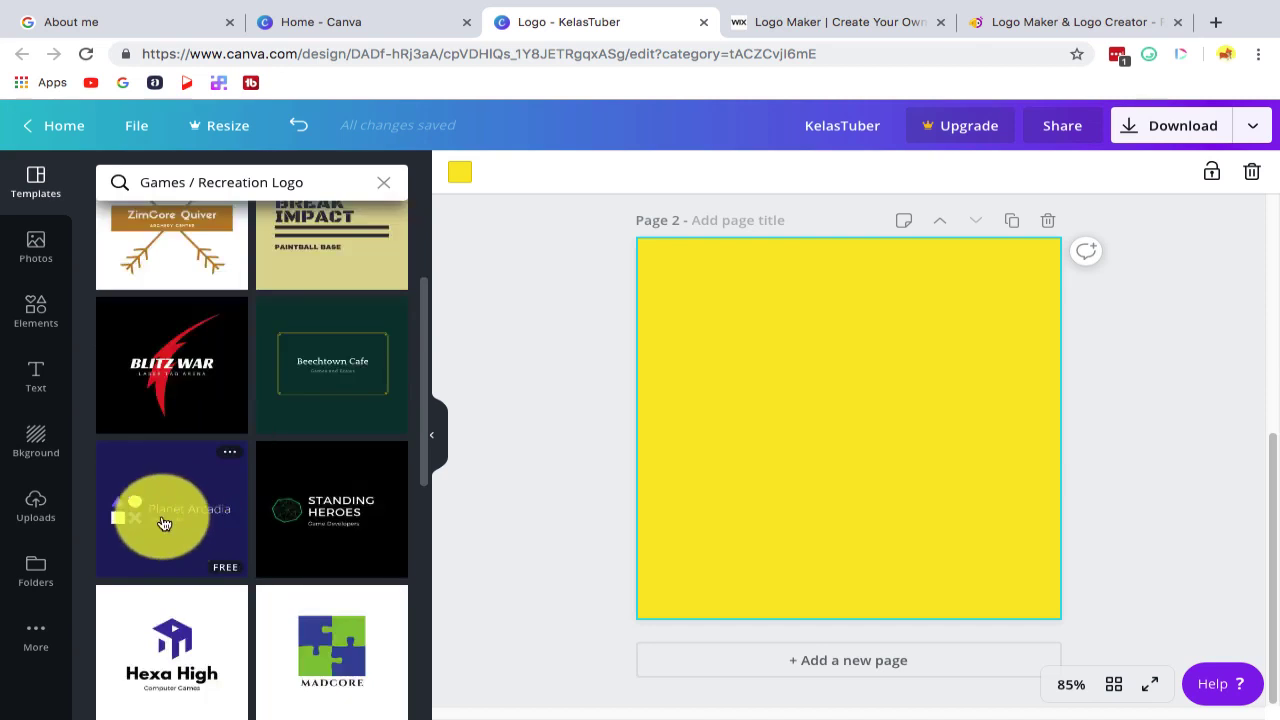
pyautogui.scroll(-1, 250, 540)
pyautogui.scroll(-5, 357, 578)
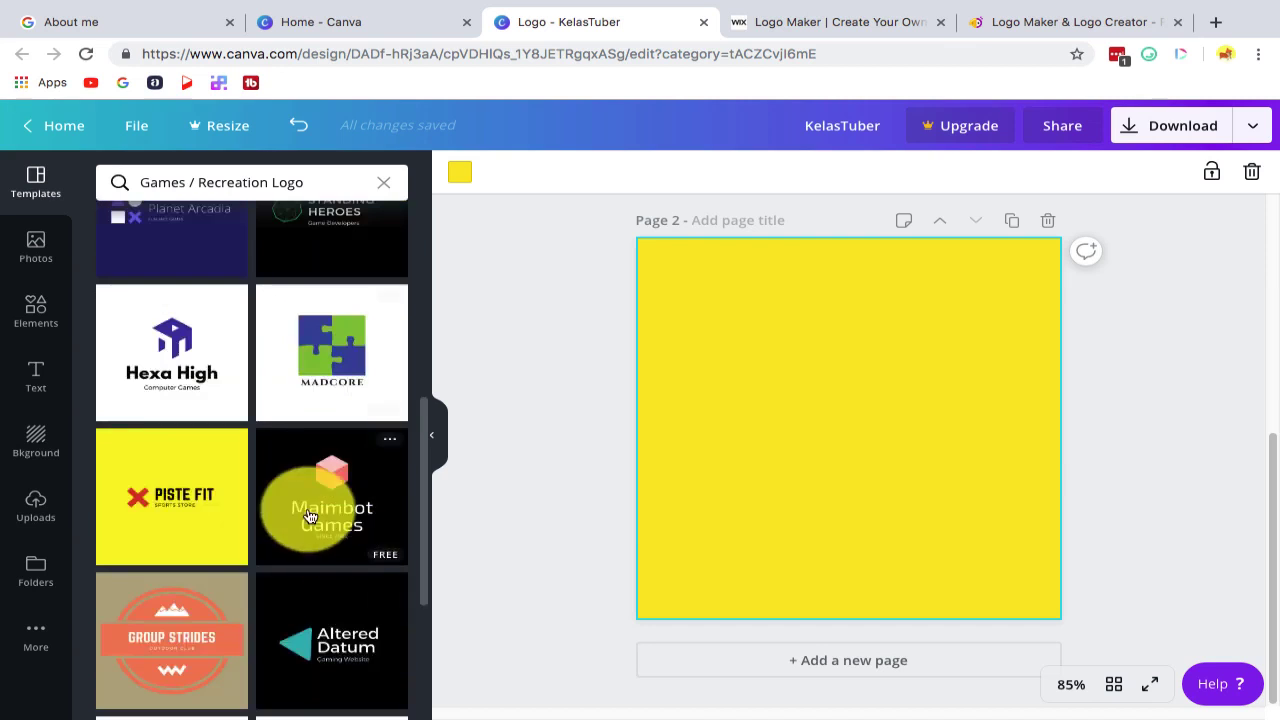
pyautogui.click(166, 486)
# Step: Swap the page 2 design for the Misty Meandering Mountain Club template
pyautogui.scroll(4, 1094, 432)
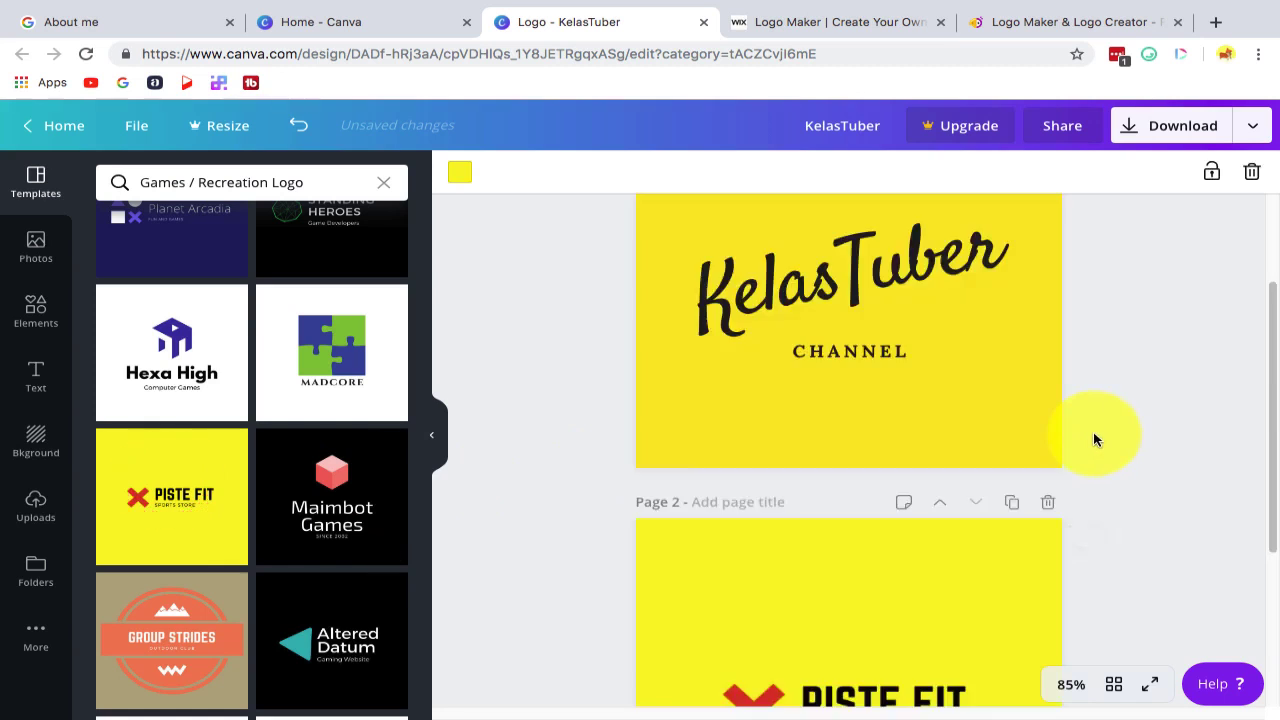
pyautogui.scroll(-3, 1096, 430)
pyautogui.scroll(-6, 316, 503)
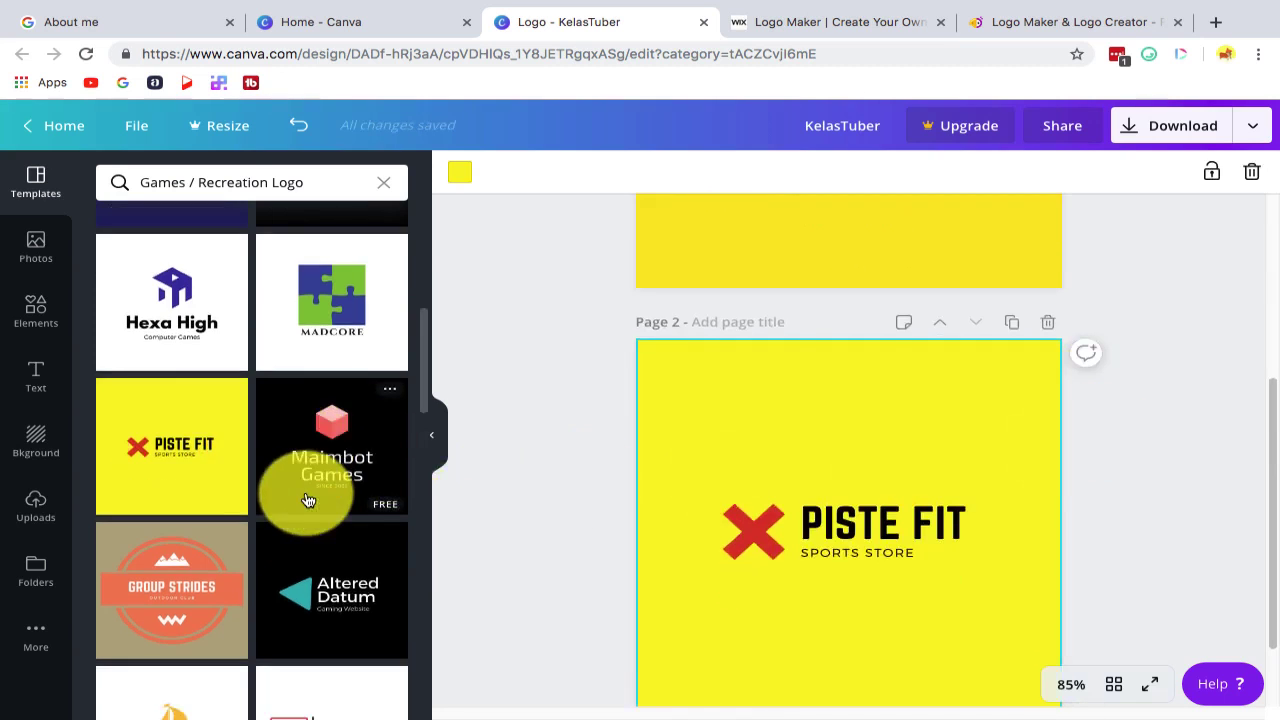
pyautogui.click(312, 477)
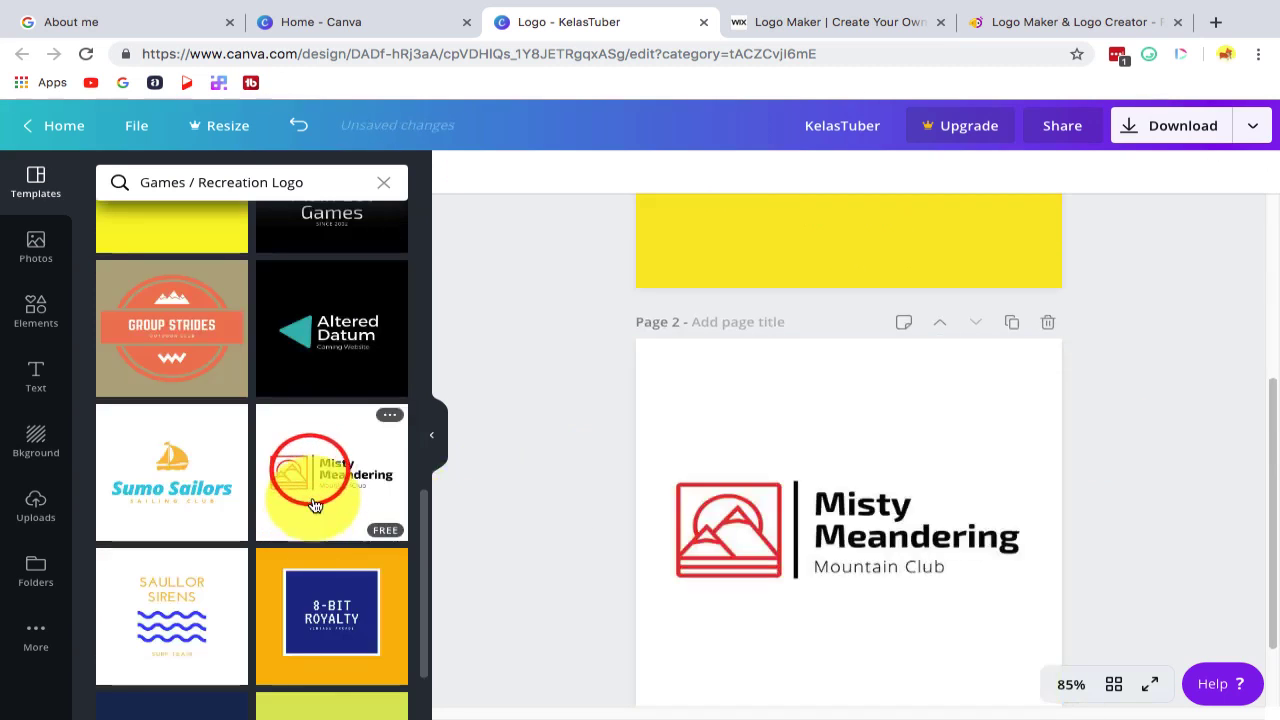
# Step: Clear the Games / Recreation Logo filter and apply the green "linked innovations" template to page 2
pyautogui.scroll(-2, 305, 475)
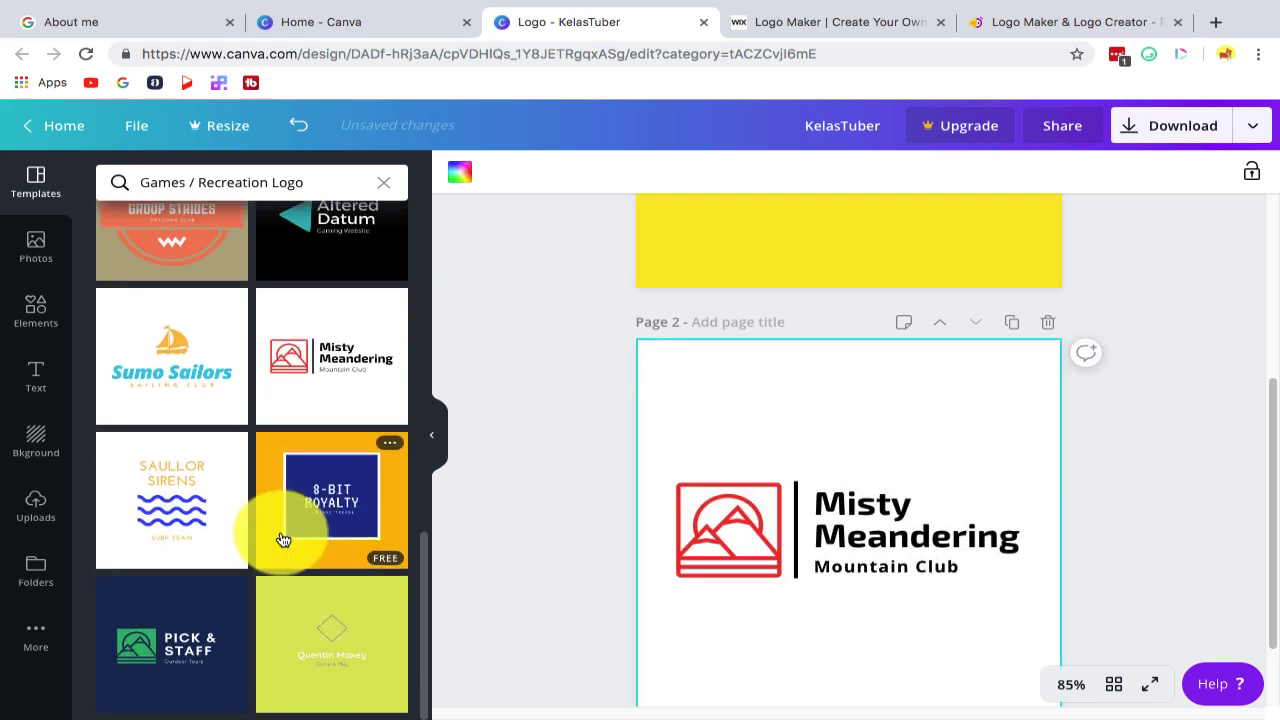
pyautogui.scroll(-5, 320, 480)
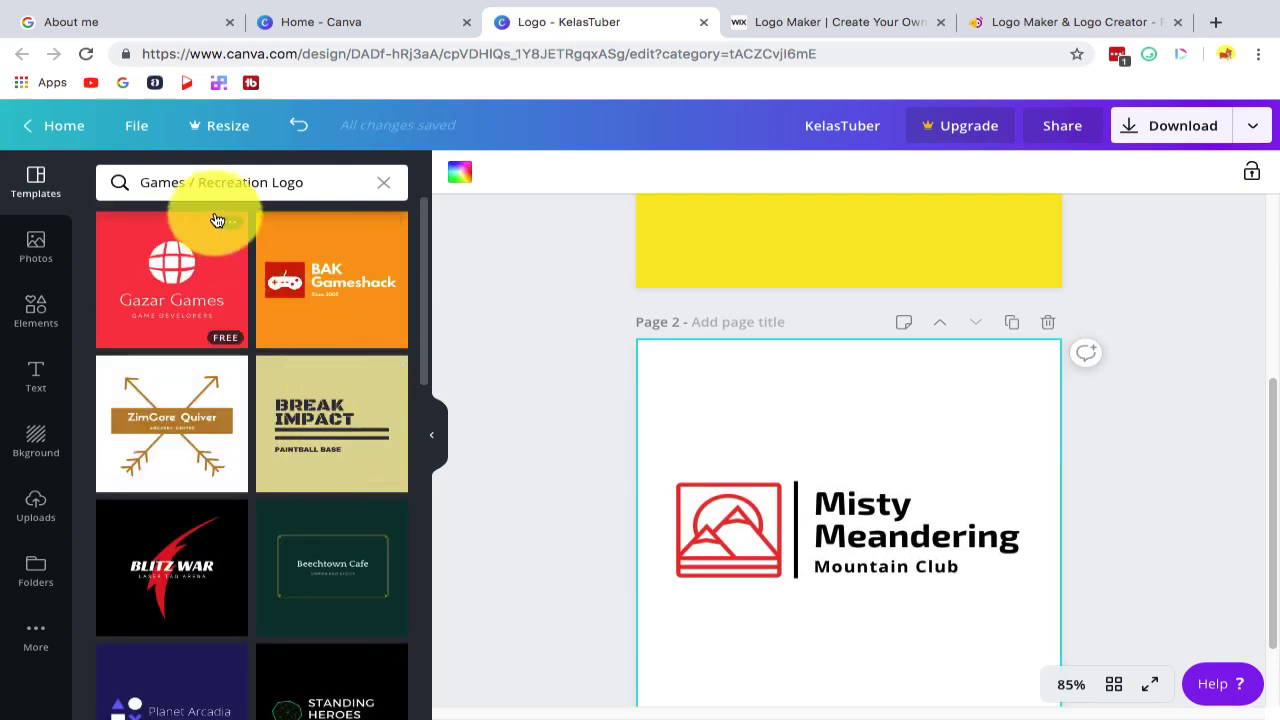
pyautogui.click(387, 186)
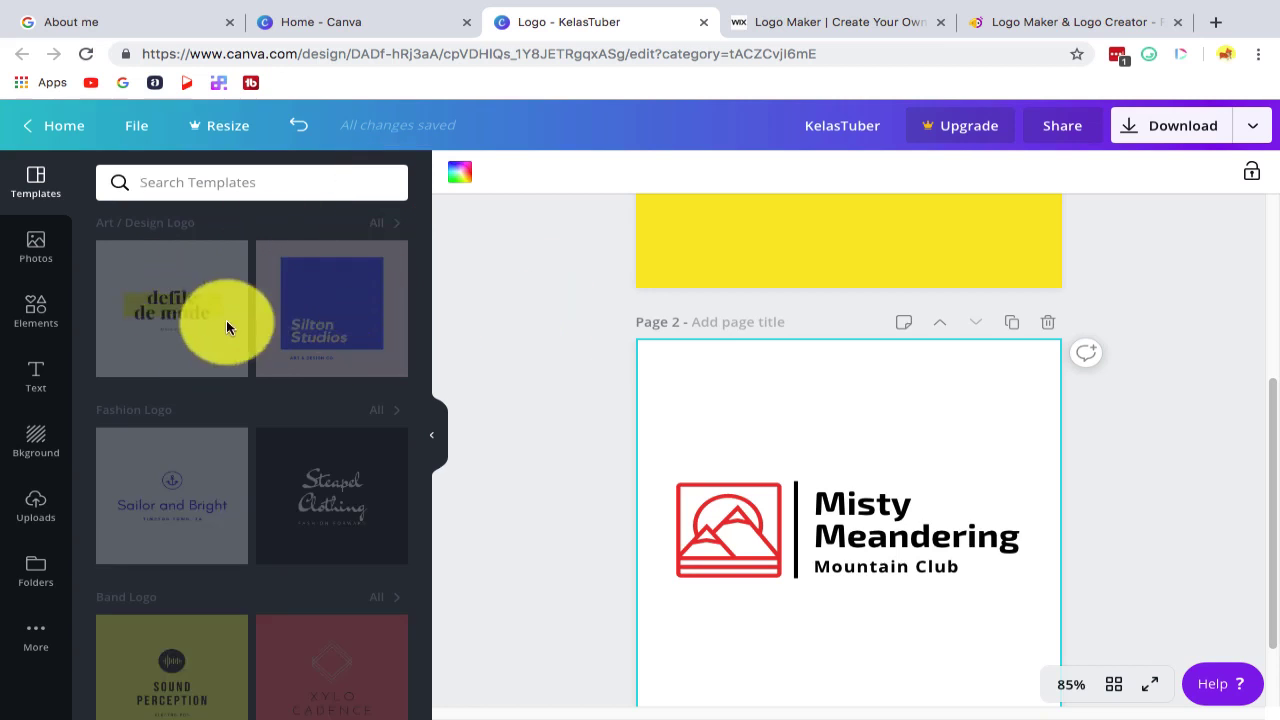
pyautogui.click(291, 226)
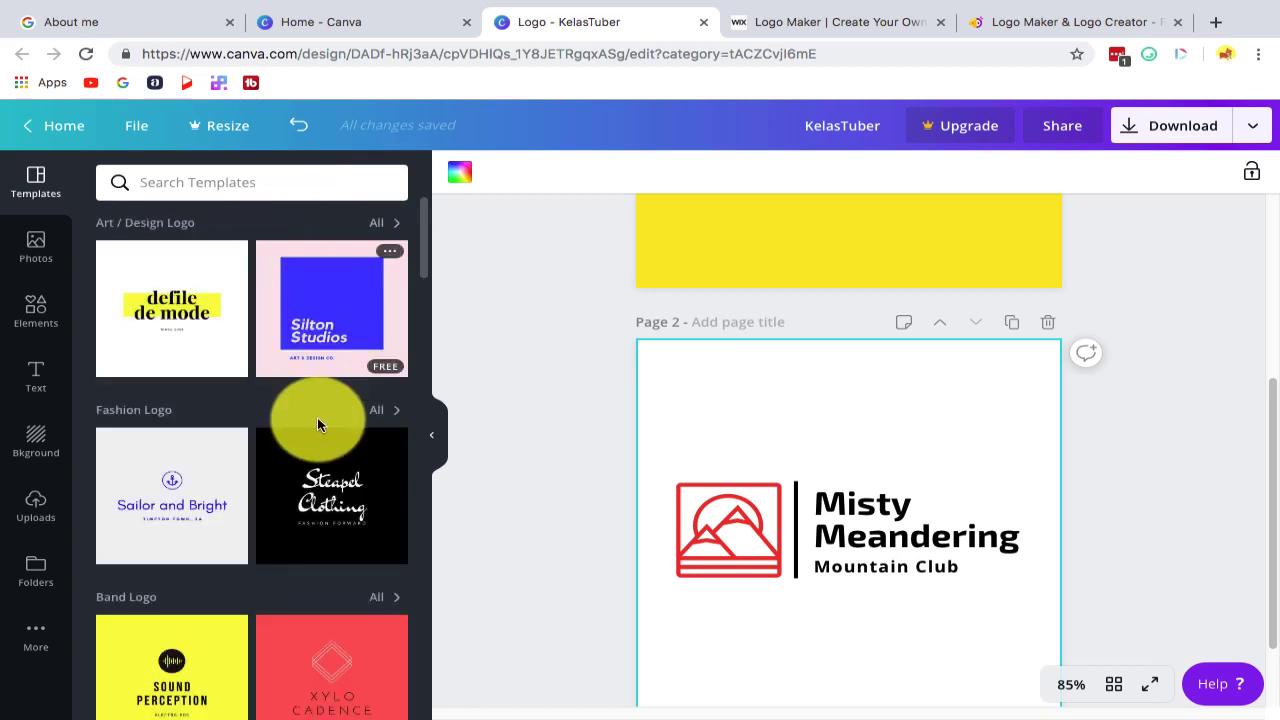
pyautogui.scroll(-10, 317, 423)
pyautogui.scroll(-10, 319, 431)
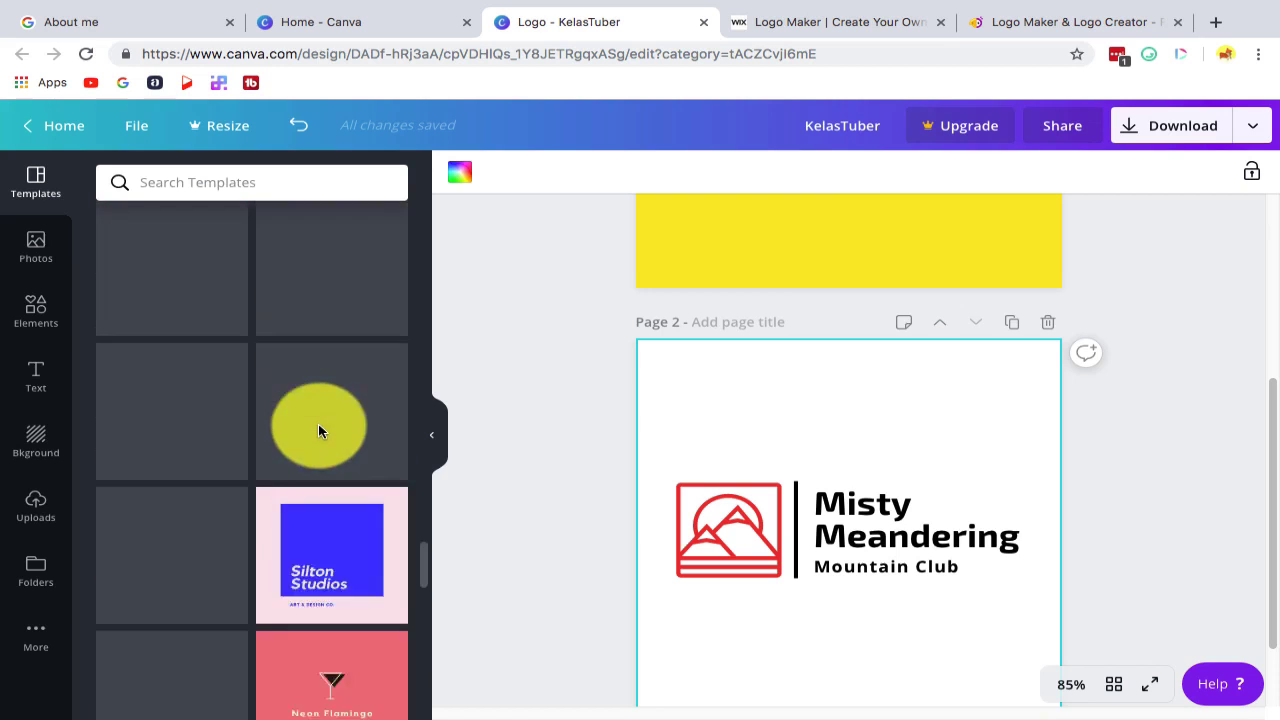
pyautogui.scroll(-5, 319, 463)
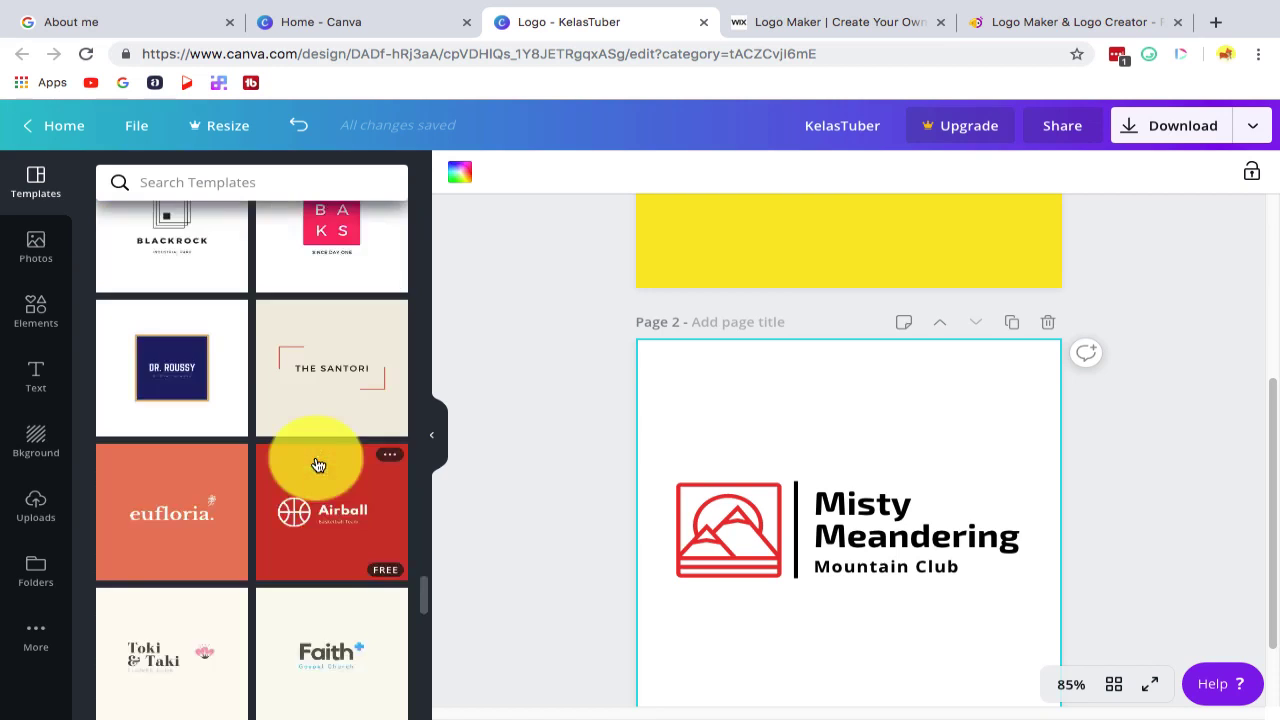
pyautogui.scroll(-5, 318, 456)
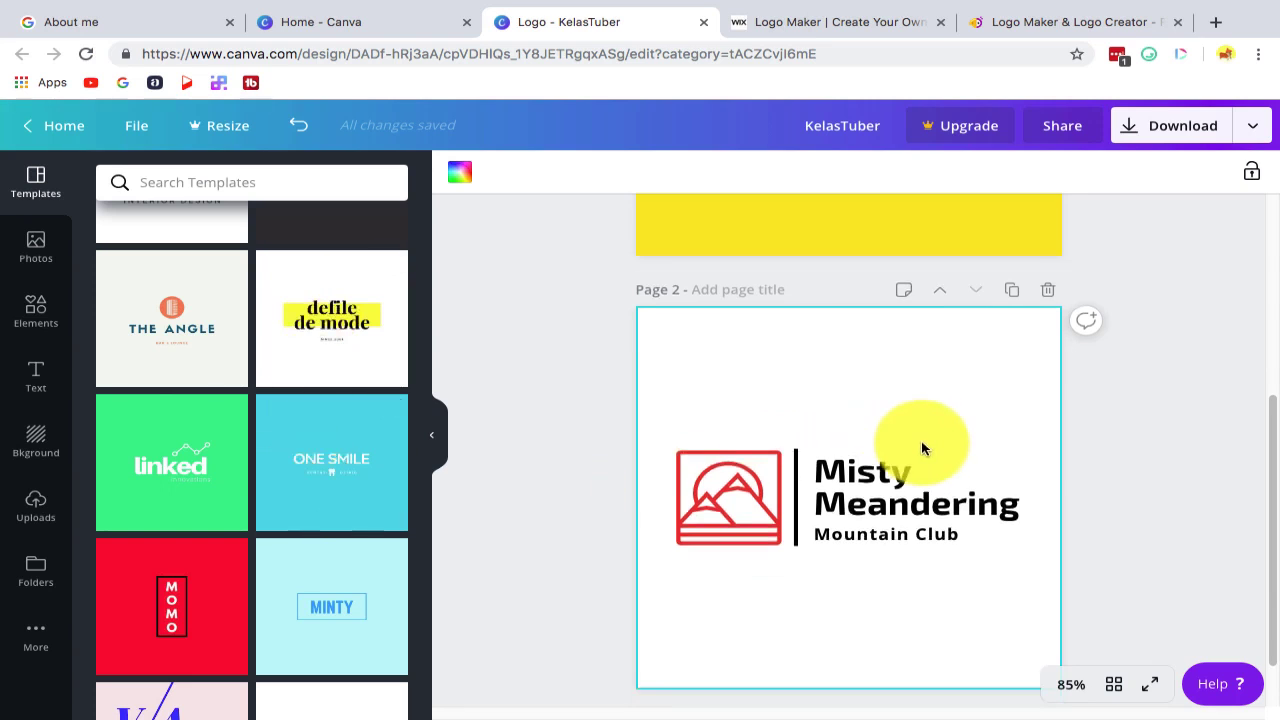
pyautogui.click(167, 447)
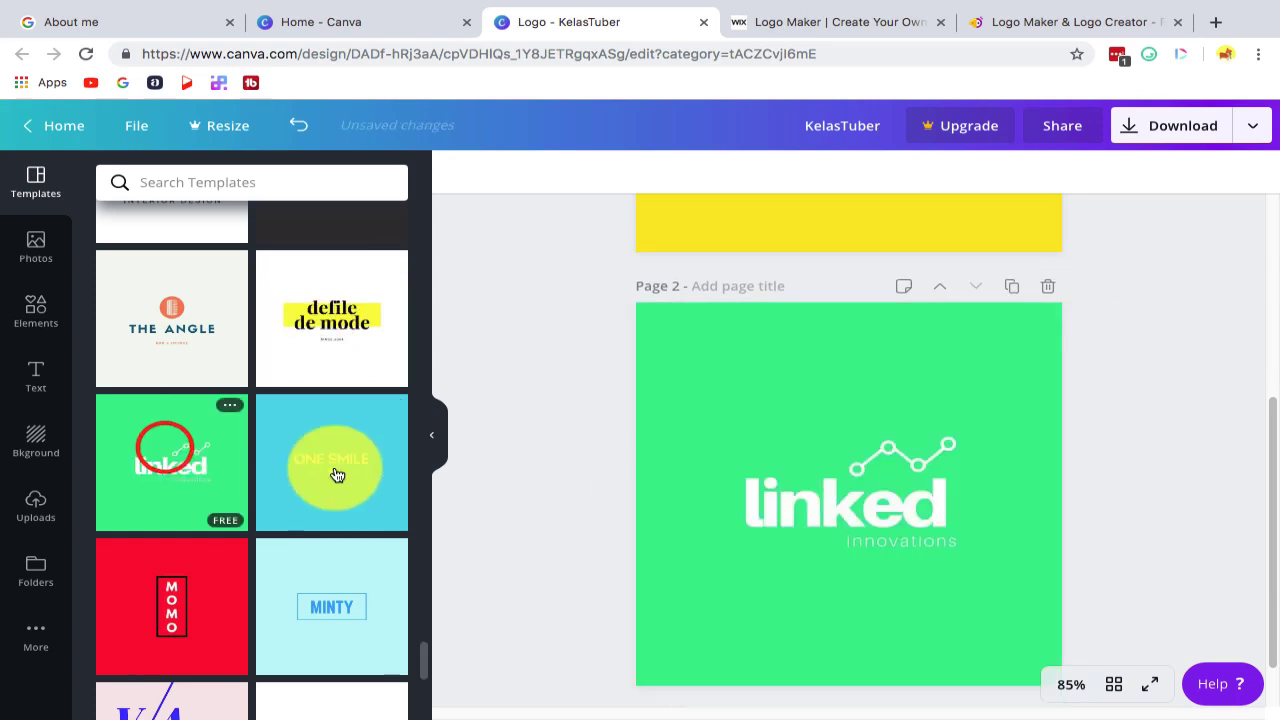
# Step: Replace the "linked" heading on the green logo with "KelasTuber"
pyautogui.click(824, 502)
pyautogui.doubleClick(825, 503)
pyautogui.write('K')
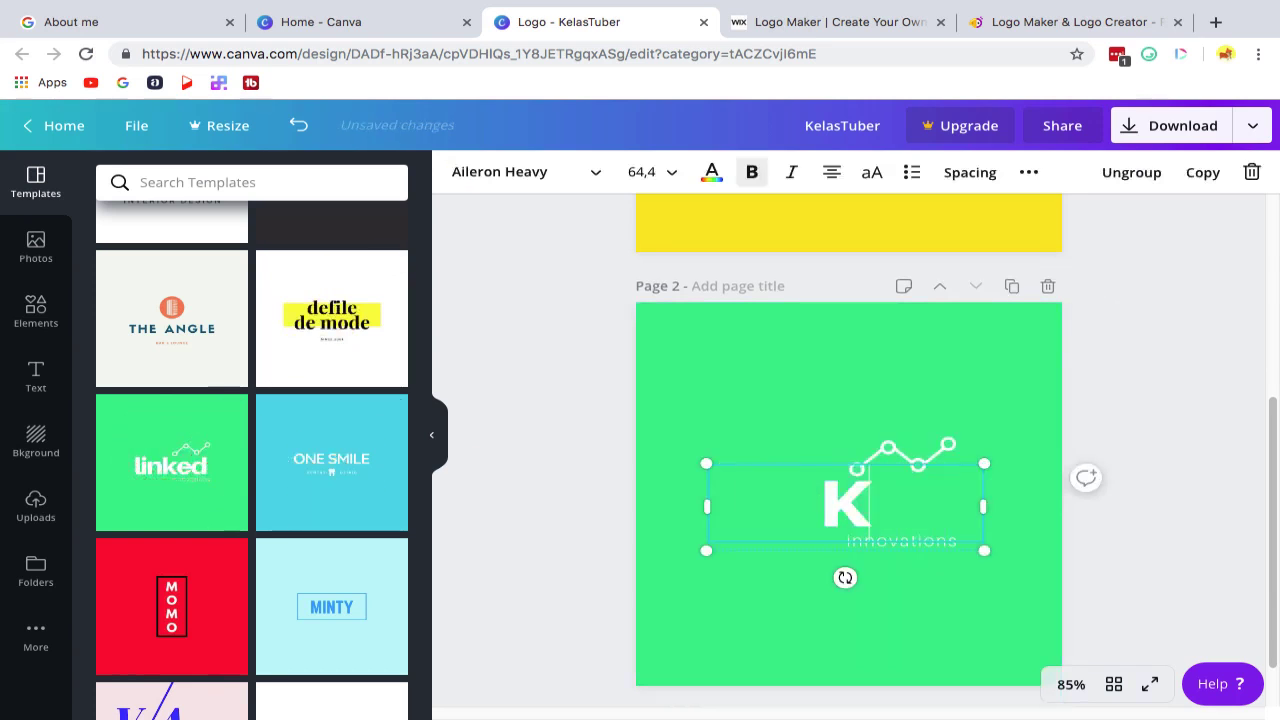
pyautogui.write('elasTuber')
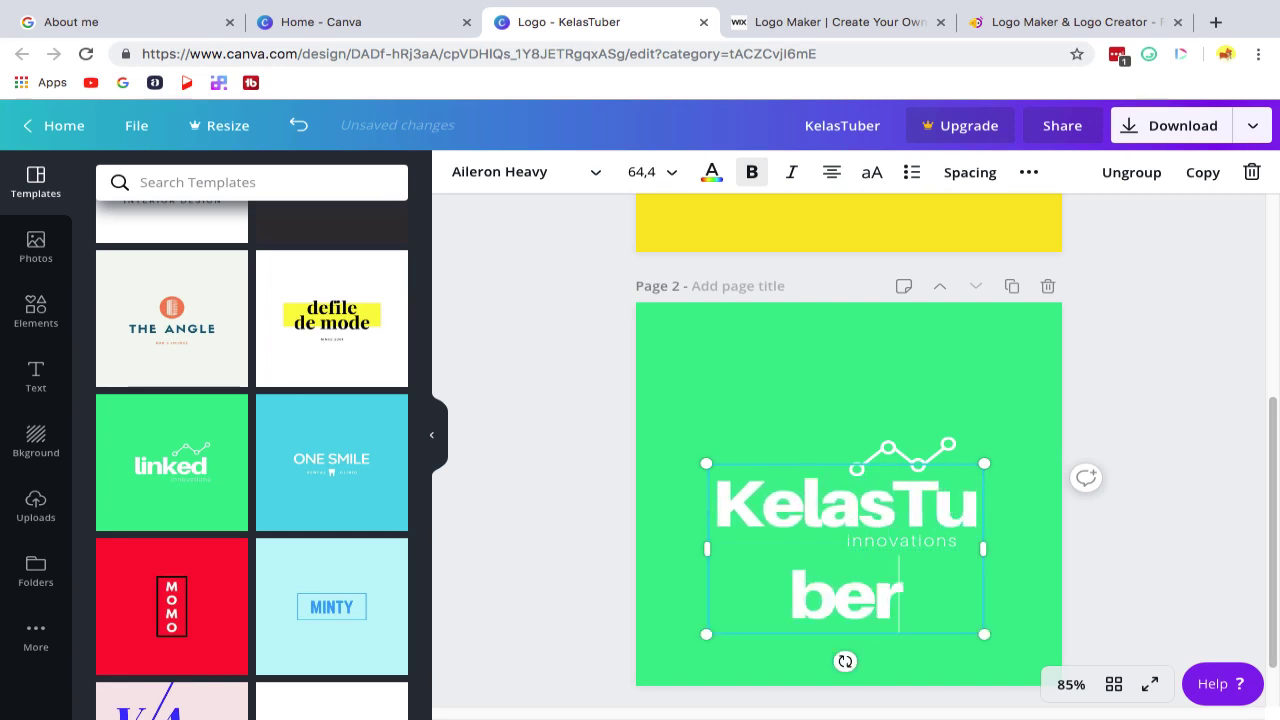
pyautogui.click(1166, 521)
# Step: Shrink the KelasTuber heading on the green logo to about 342 × 77 so it fits on one line
pyautogui.click(980, 511)
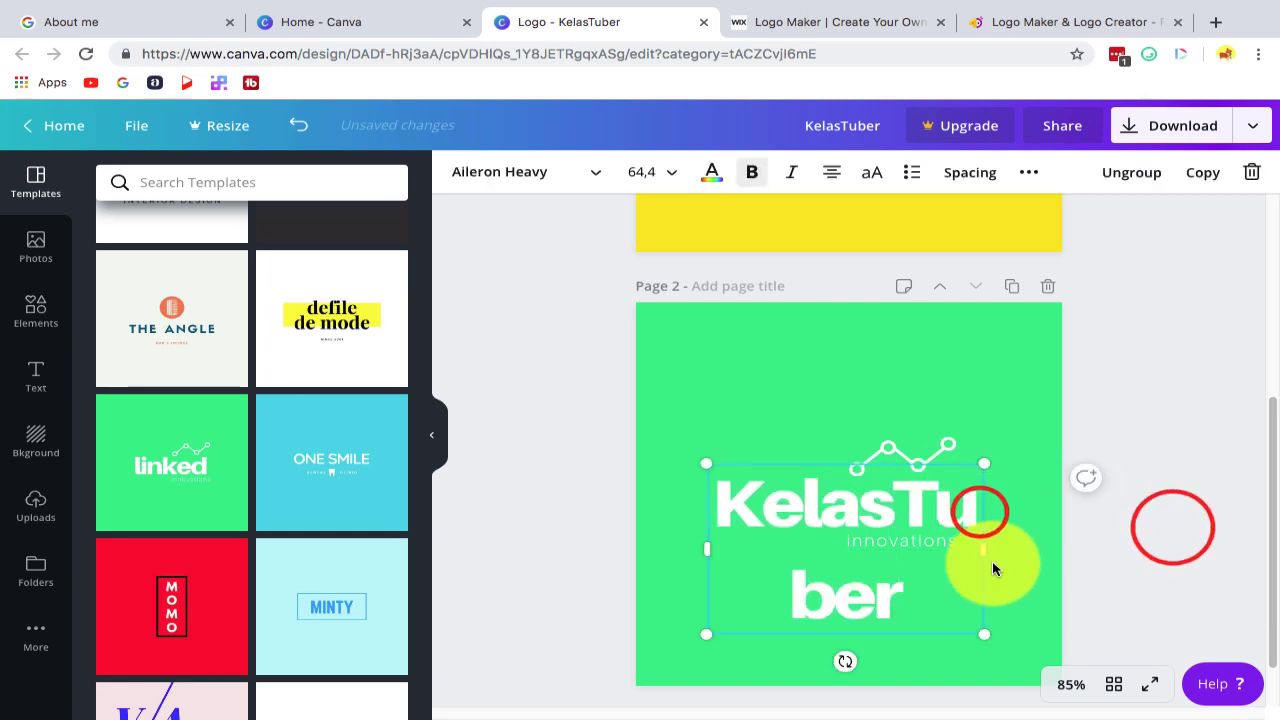
pyautogui.moveTo(997, 550); pyautogui.dragTo(1037, 457)
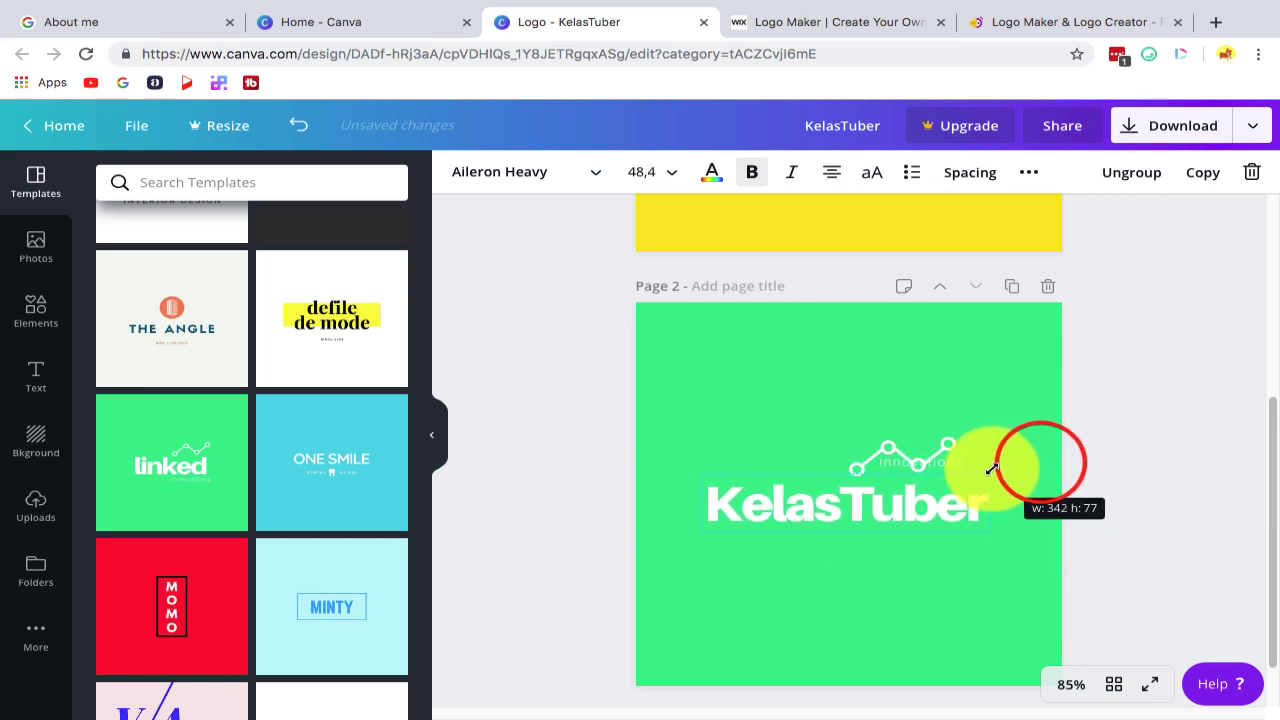
# Step: Move the "innovations" tagline beneath the right end of the KelasTuber heading and change its text to "CHANNEL"
pyautogui.click(957, 459)
pyautogui.moveTo(948, 462); pyautogui.dragTo(934, 517)
pyautogui.click(936, 493)
pyautogui.click(934, 491)
pyautogui.click(941, 500)
pyautogui.click(932, 472)
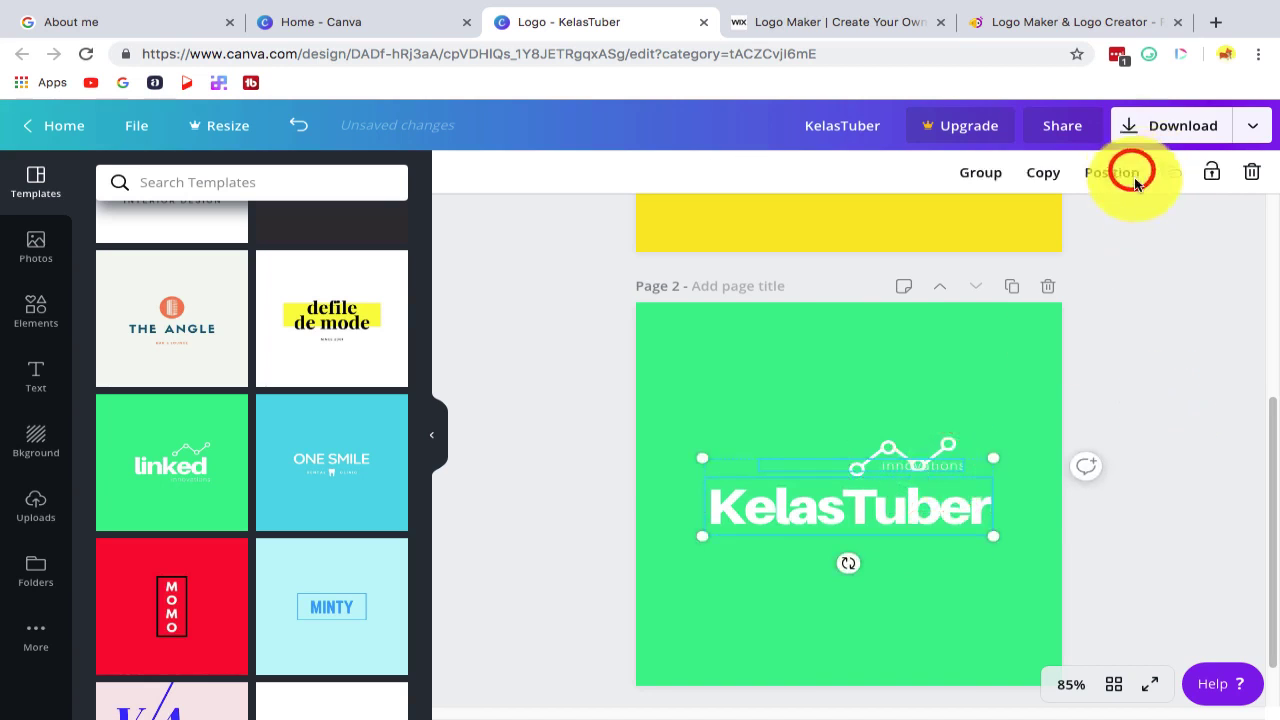
pyautogui.moveTo(947, 464); pyautogui.dragTo(973, 537)
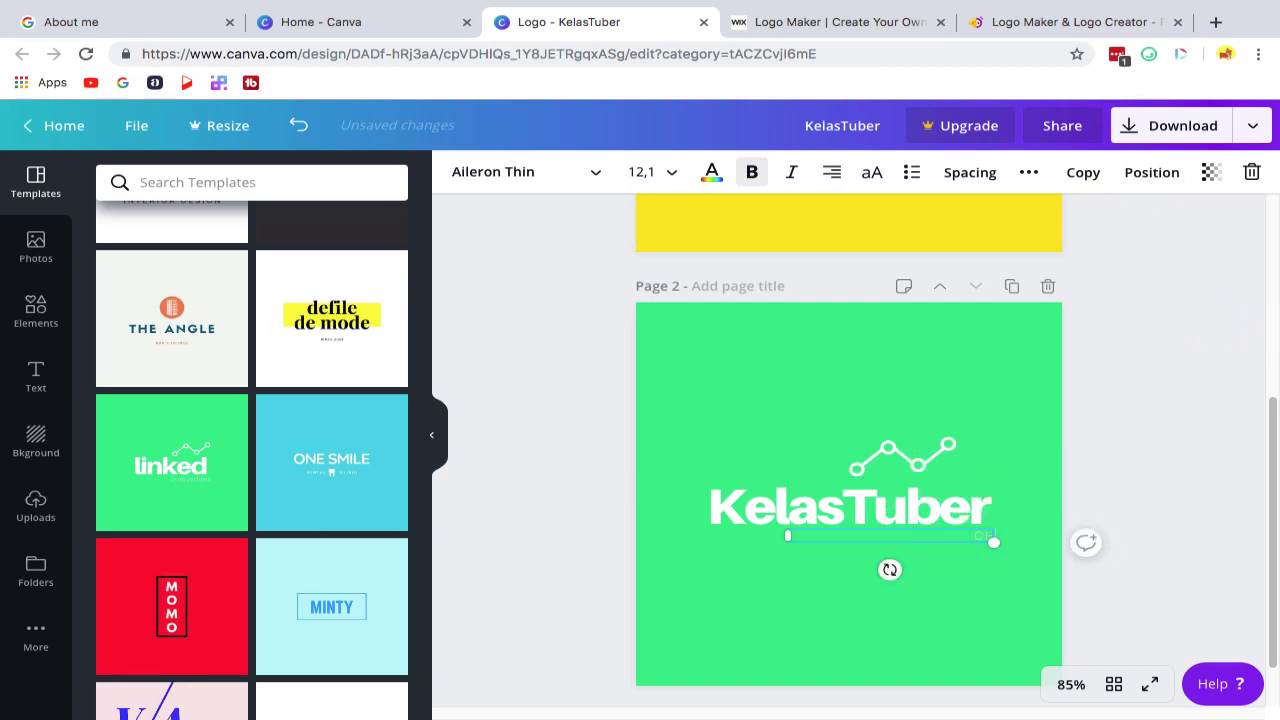
pyautogui.click(1166, 352)
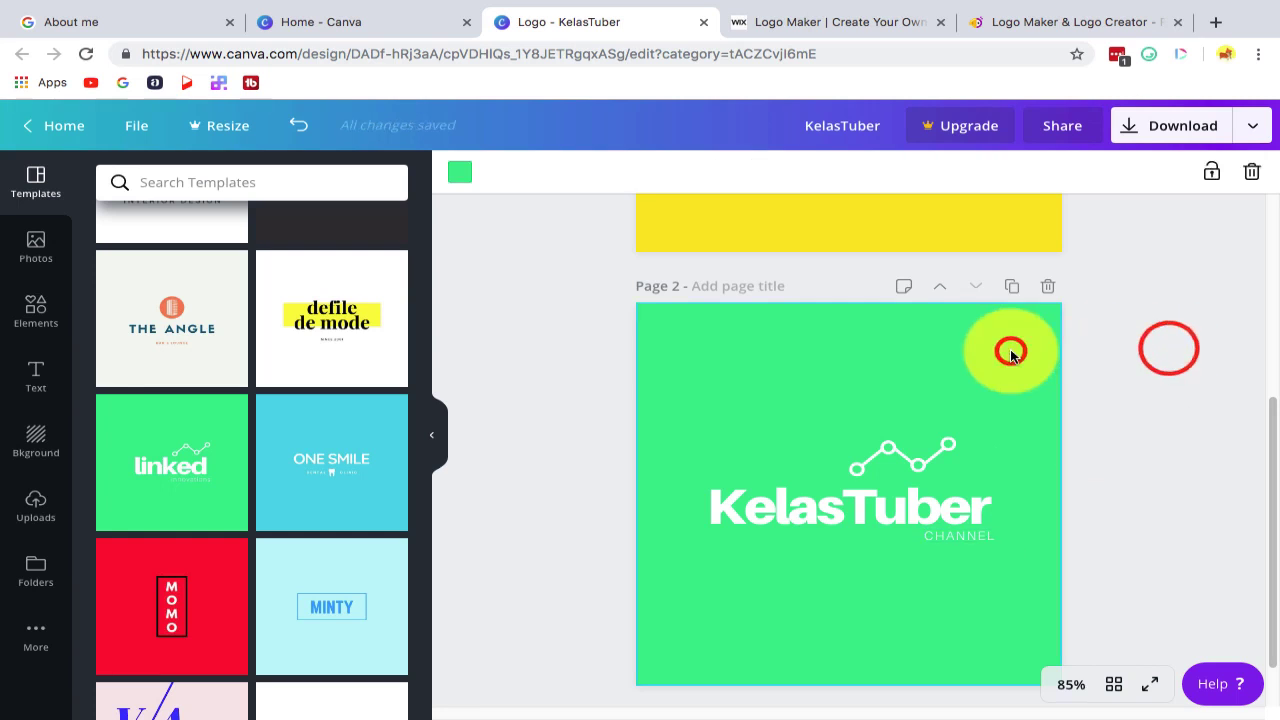
# Step: Change the page 2 background to a custom darker green, #20bf70
pyautogui.click(1010, 350)
pyautogui.click(469, 172)
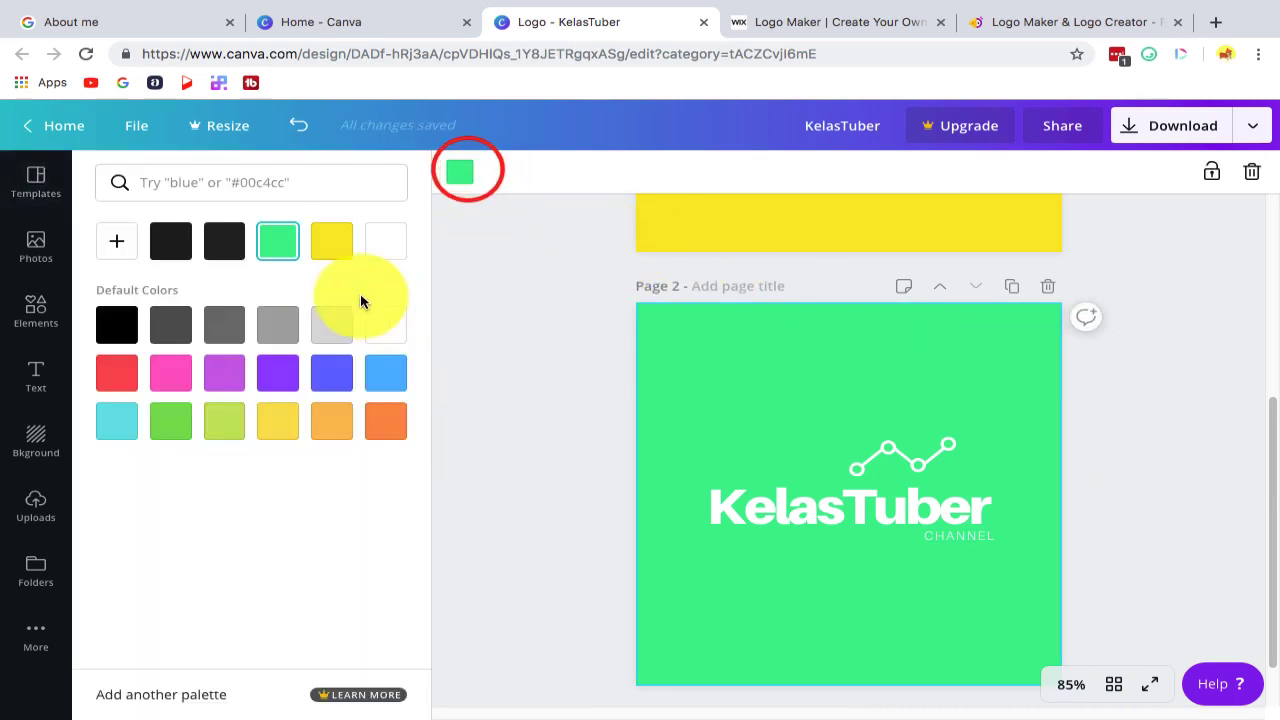
pyautogui.click(120, 245)
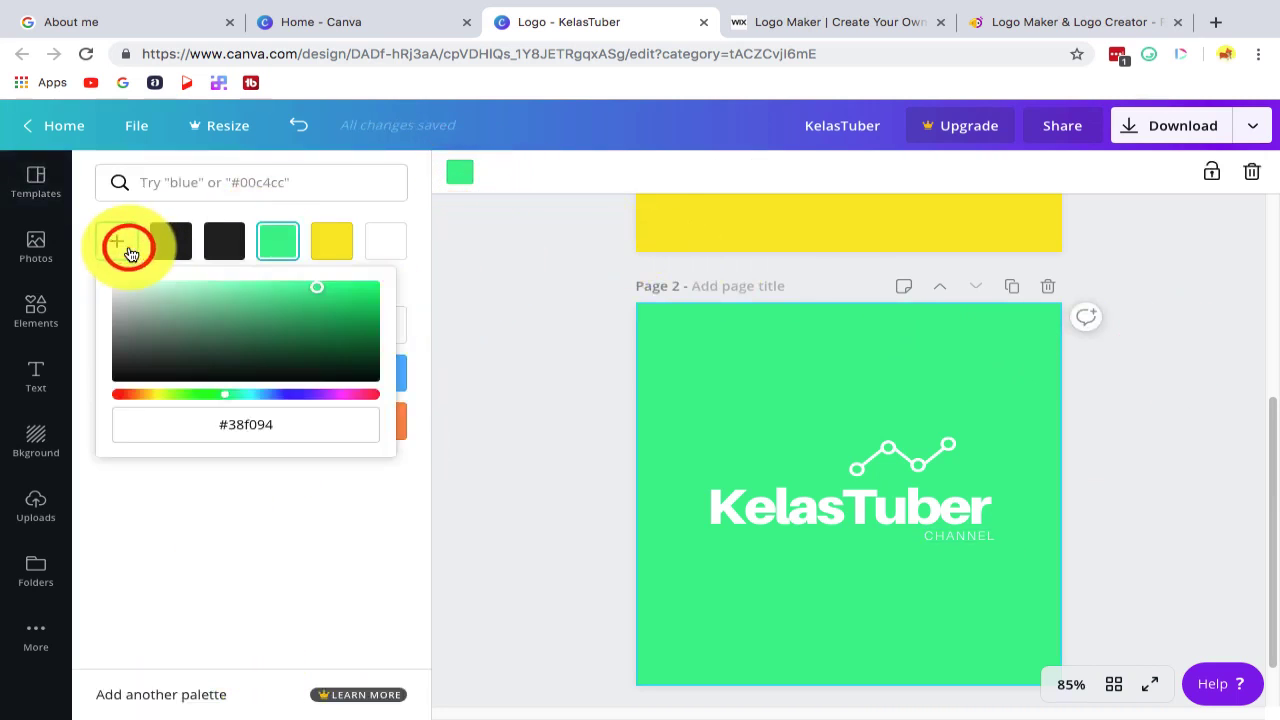
pyautogui.moveTo(300, 300); pyautogui.dragTo(335, 306)
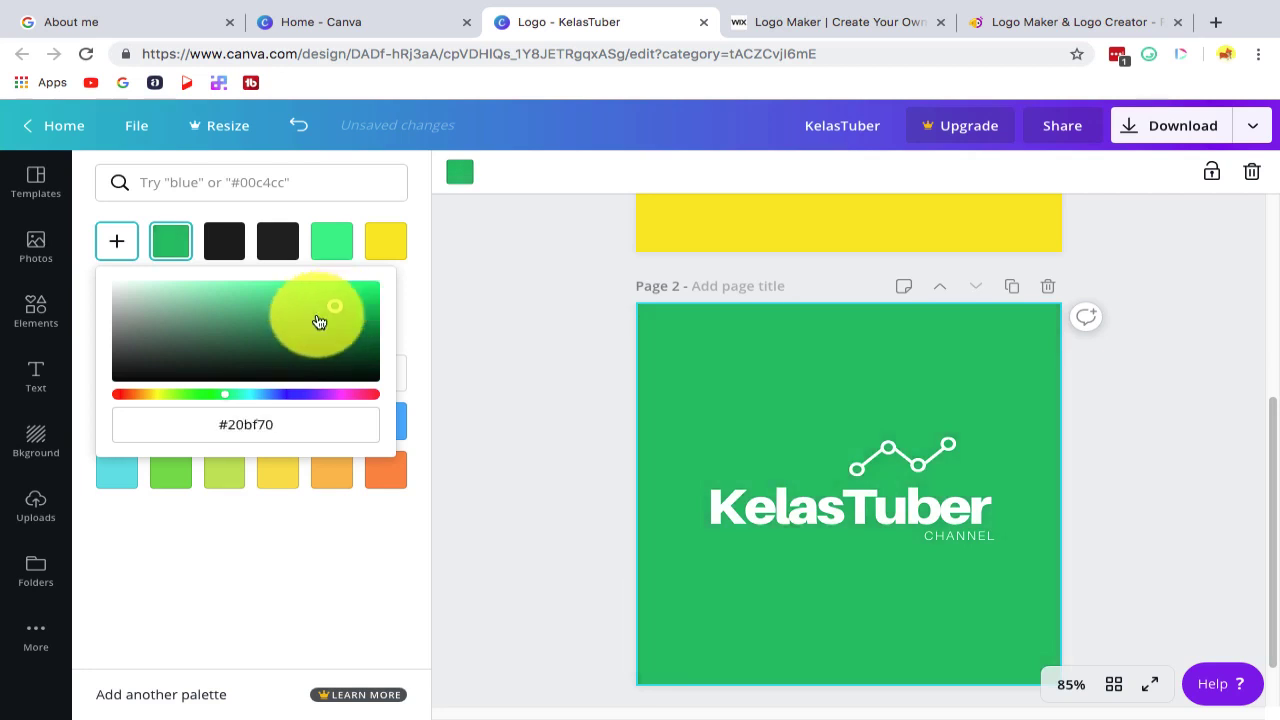
# Step: Try other custom background colours on page 2, such as #20bf3a, #2b993c, #998e2b and #000000
pyautogui.click(223, 397)
pyautogui.moveTo(211, 400); pyautogui.dragTo(209, 396)
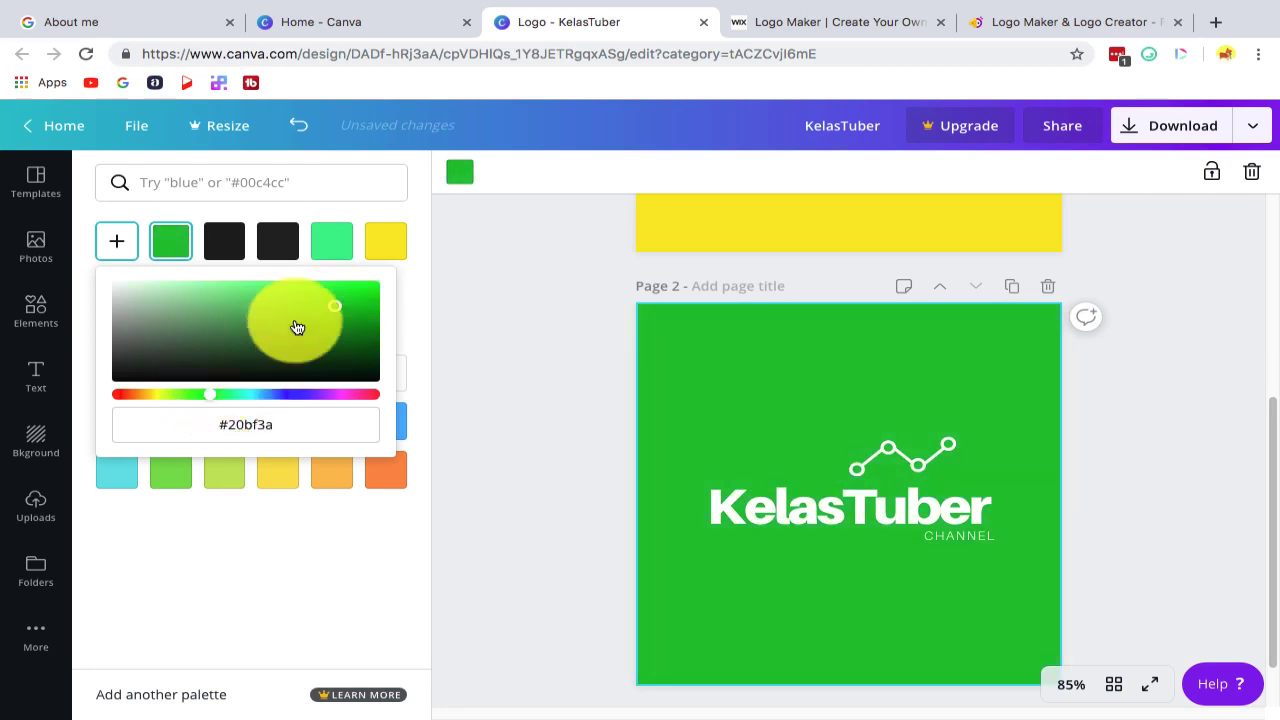
pyautogui.moveTo(341, 312); pyautogui.dragTo(305, 321)
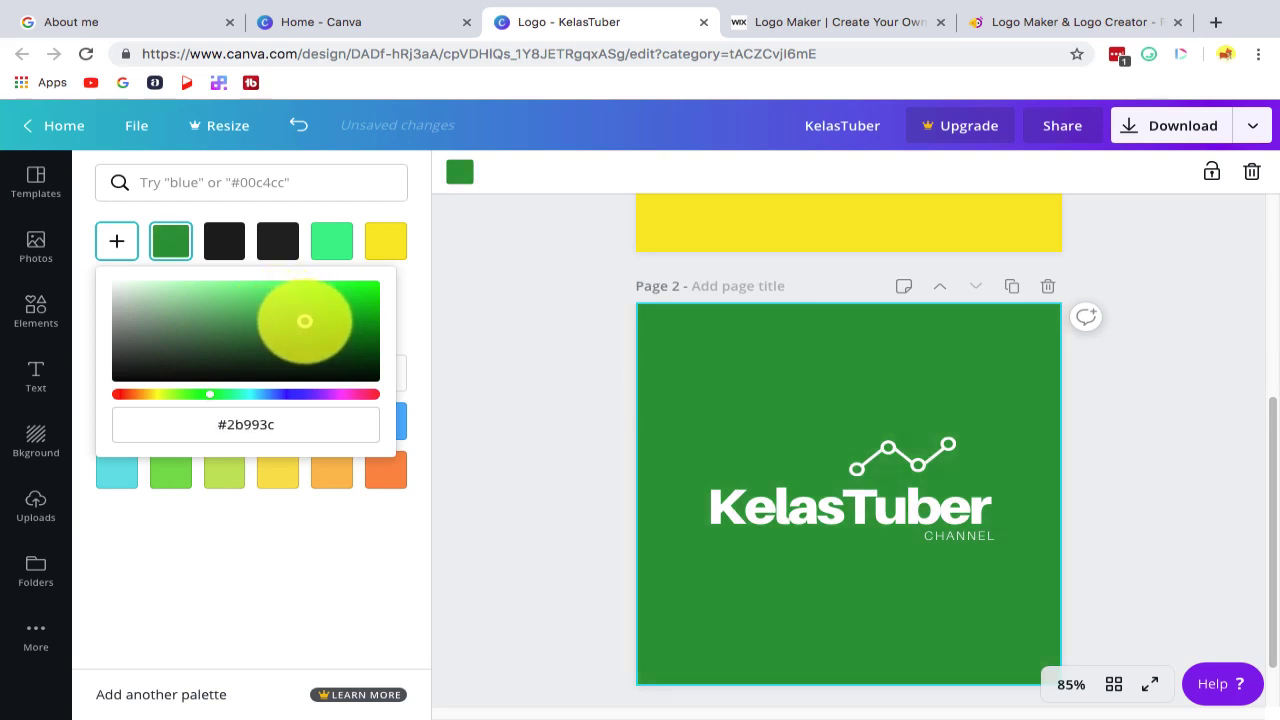
pyautogui.moveTo(211, 397); pyautogui.dragTo(151, 397)
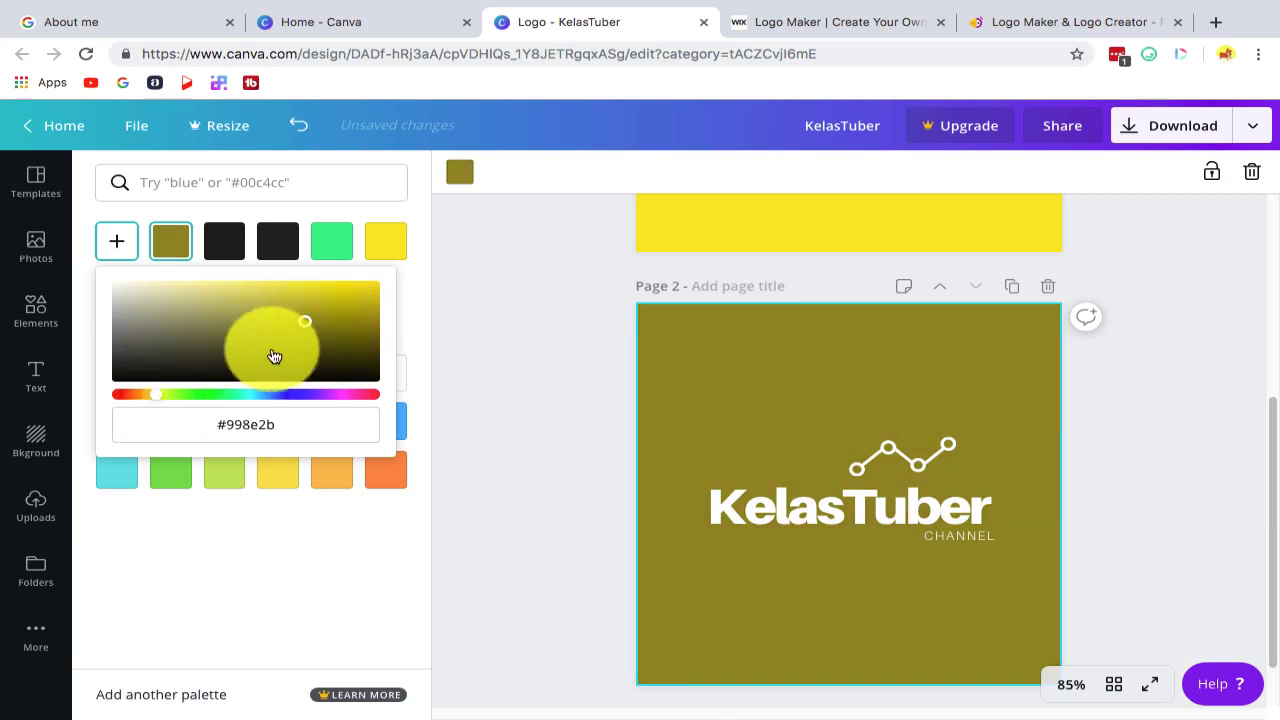
pyautogui.moveTo(323, 311); pyautogui.dragTo(449, 423)
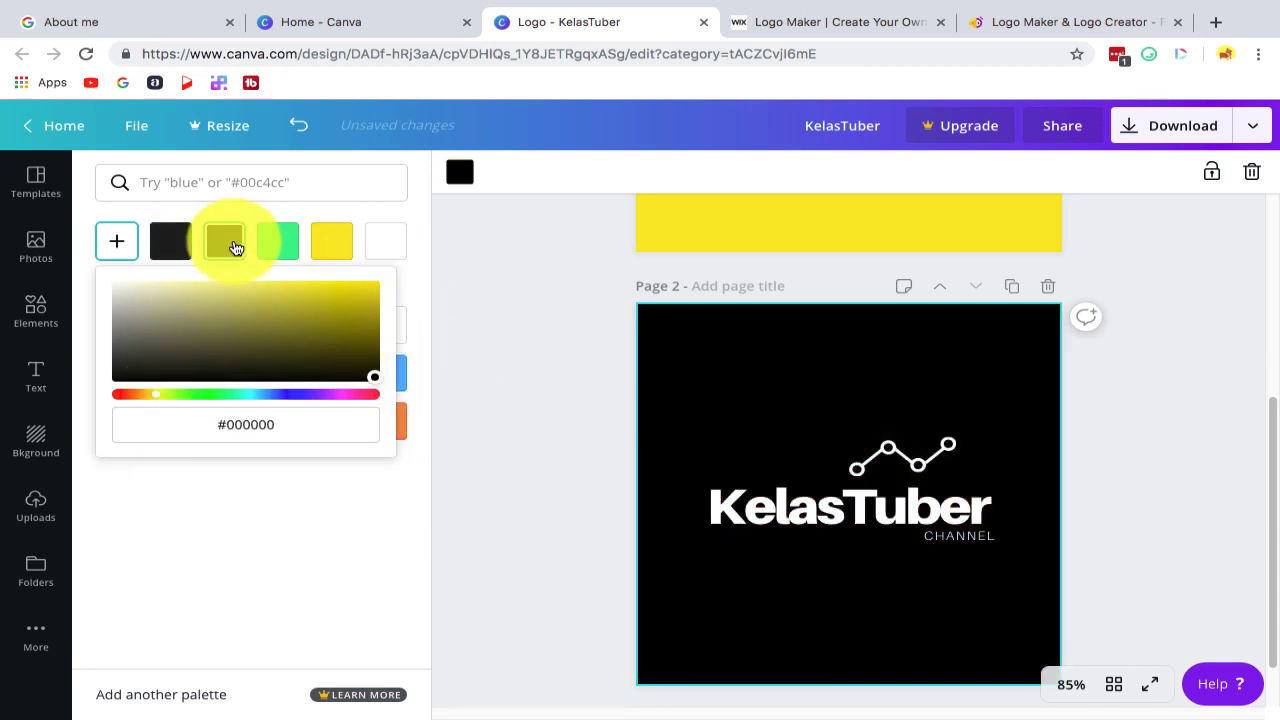
# Step: Set the page 2 background back to the template's green, and darken it to the custom colour #218b56
pyautogui.click(275, 242)
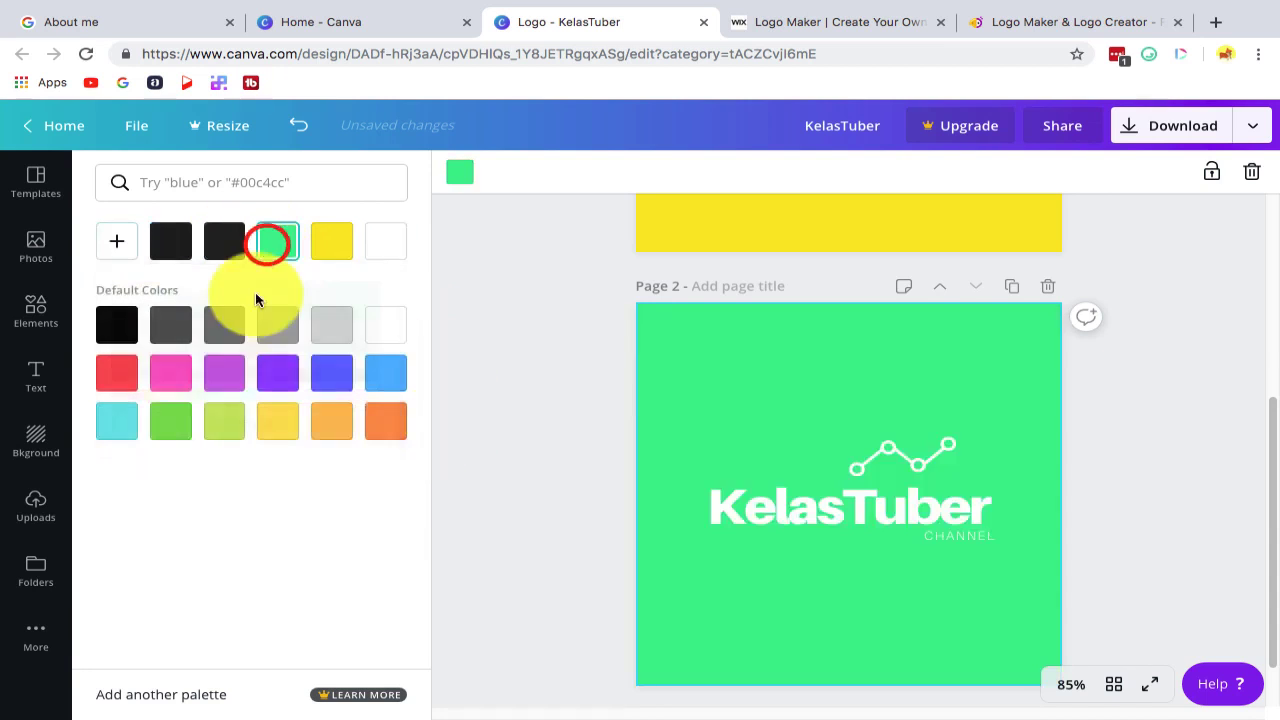
pyautogui.click(125, 247)
pyautogui.moveTo(306, 323); pyautogui.dragTo(315, 320)
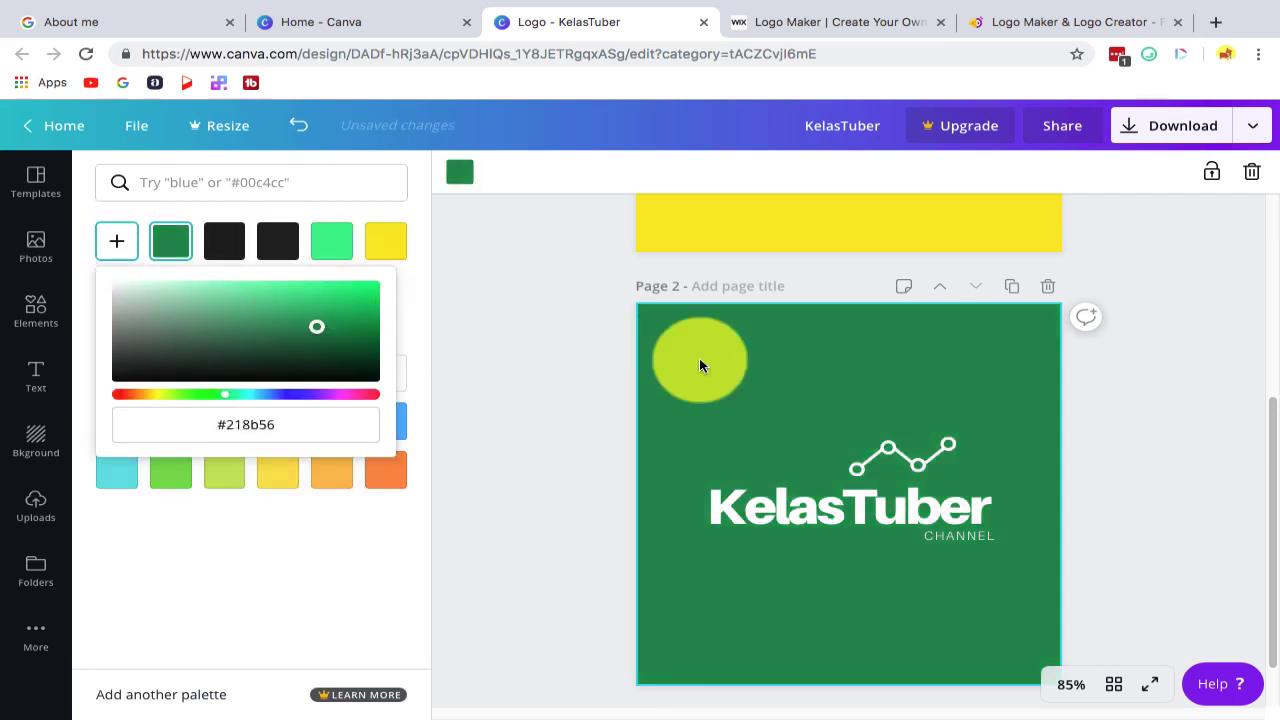
pyautogui.click(1172, 411)
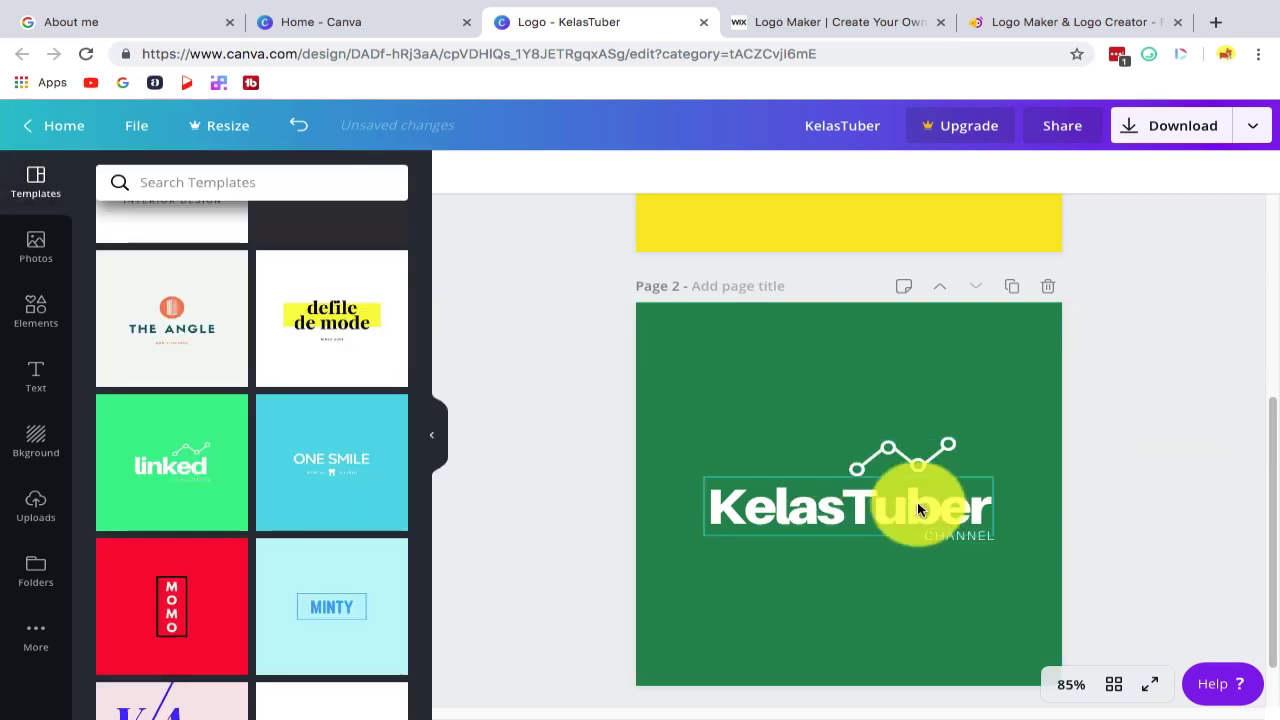
pyautogui.scroll(-1, 1205, 408)
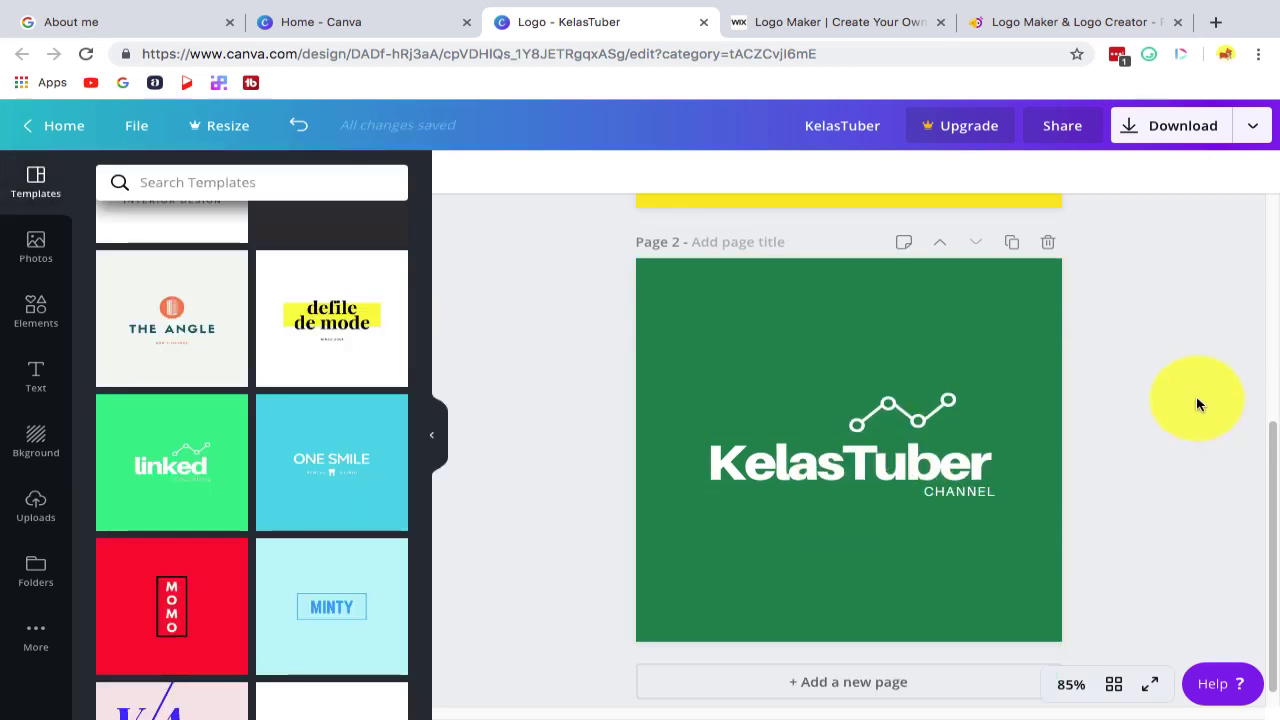
pyautogui.click(895, 463)
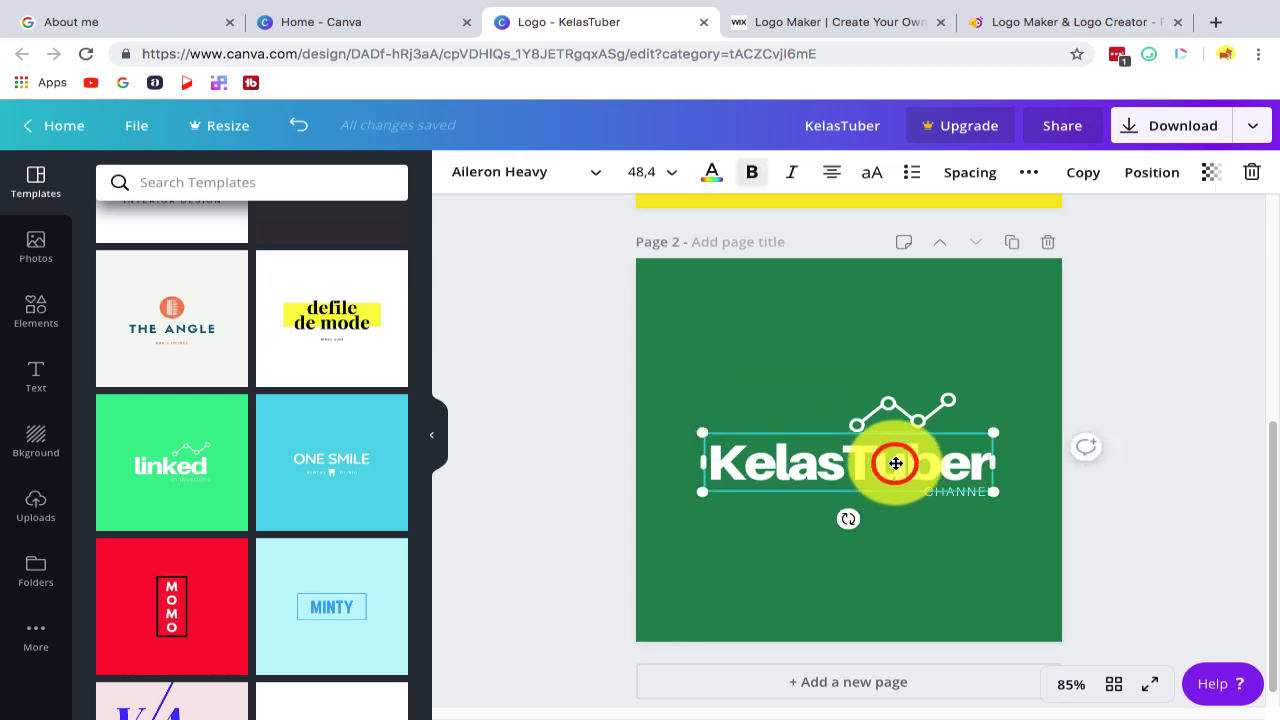
pyautogui.click(1166, 311)
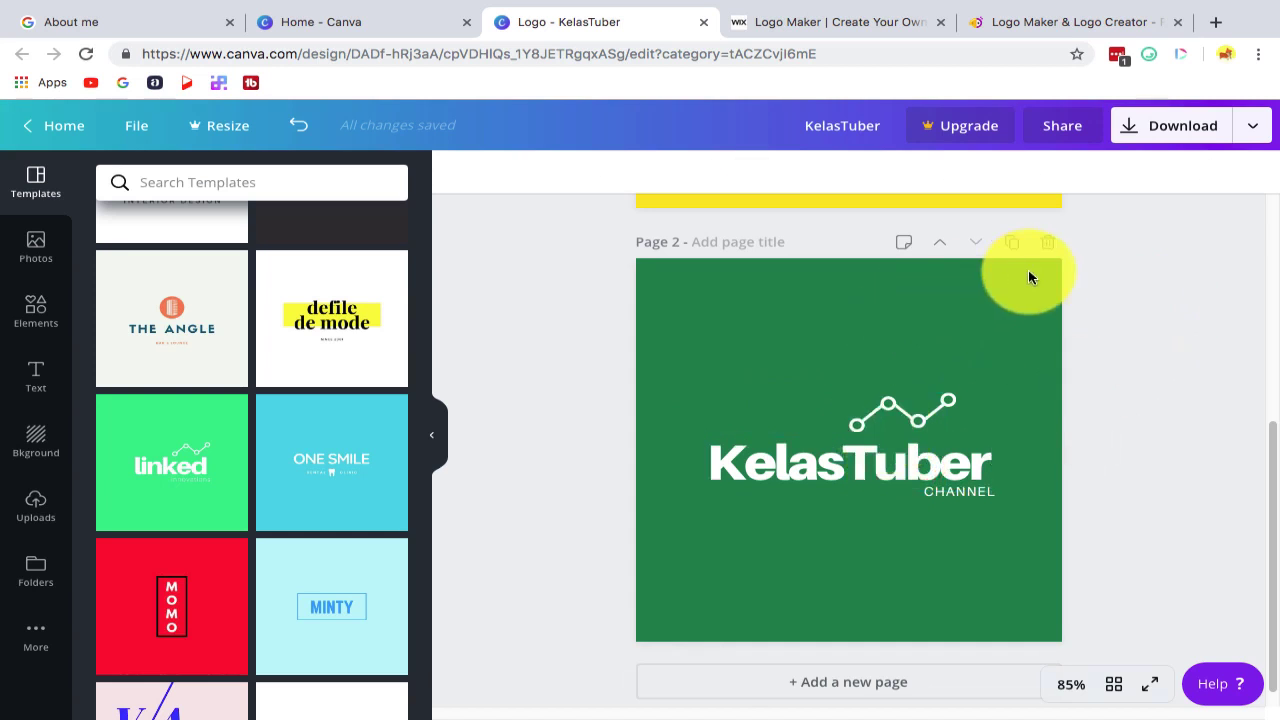
# Step: Add a third page to the design and apply the light-blue MINTY logo template to it
pyautogui.scroll(-1, 877, 440)
pyautogui.scroll(5, 853, 412)
pyautogui.scroll(-1, 876, 286)
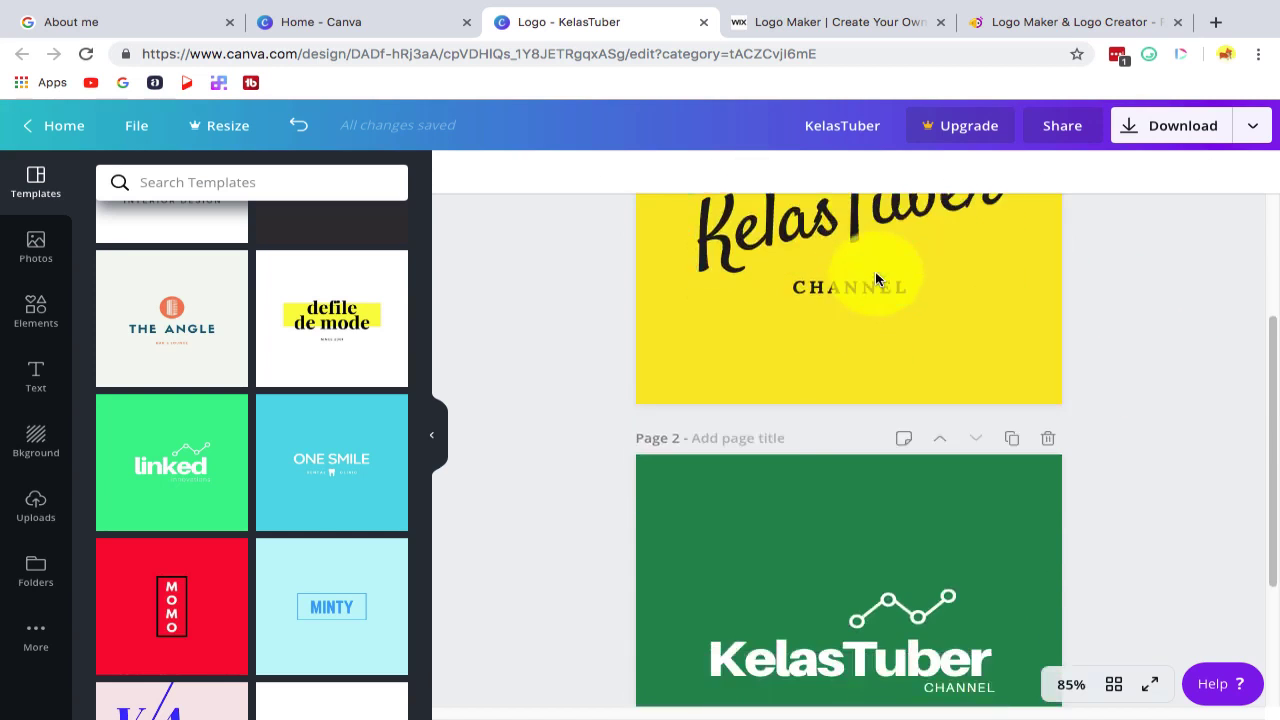
pyautogui.scroll(-3, 346, 460)
pyautogui.scroll(-2, 346, 457)
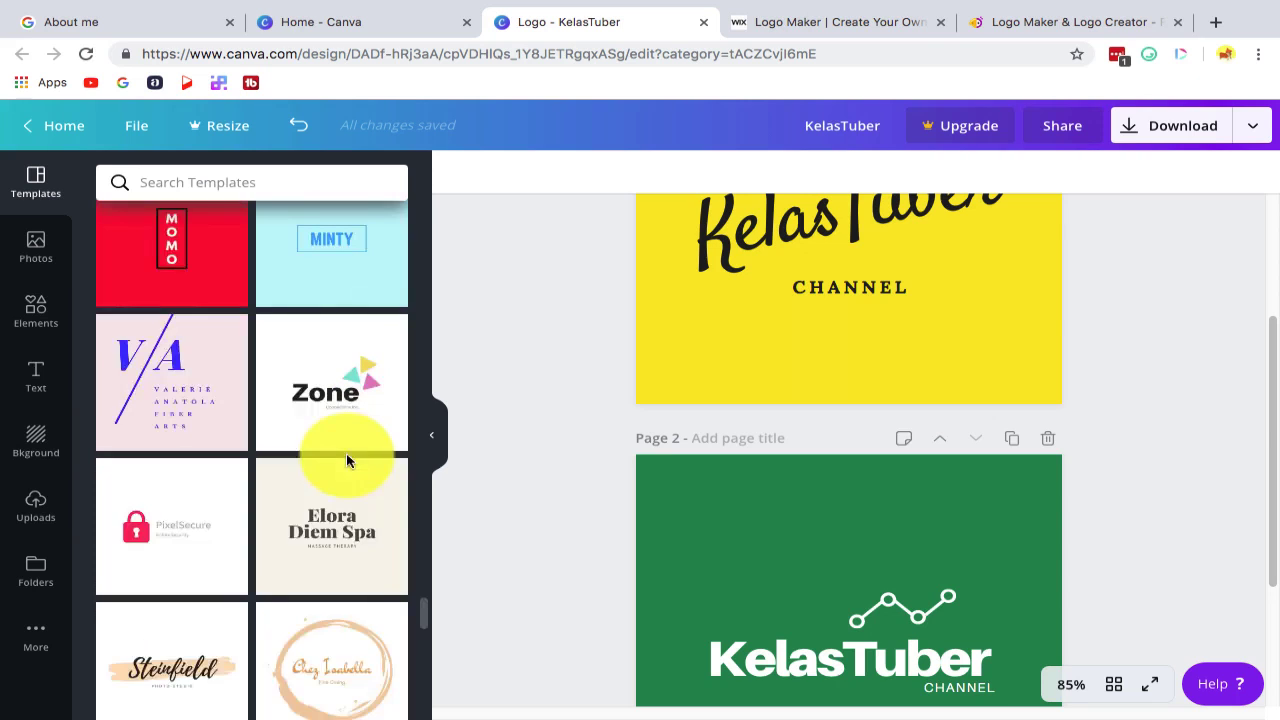
pyautogui.scroll(-3, 766, 463)
pyautogui.click(884, 660)
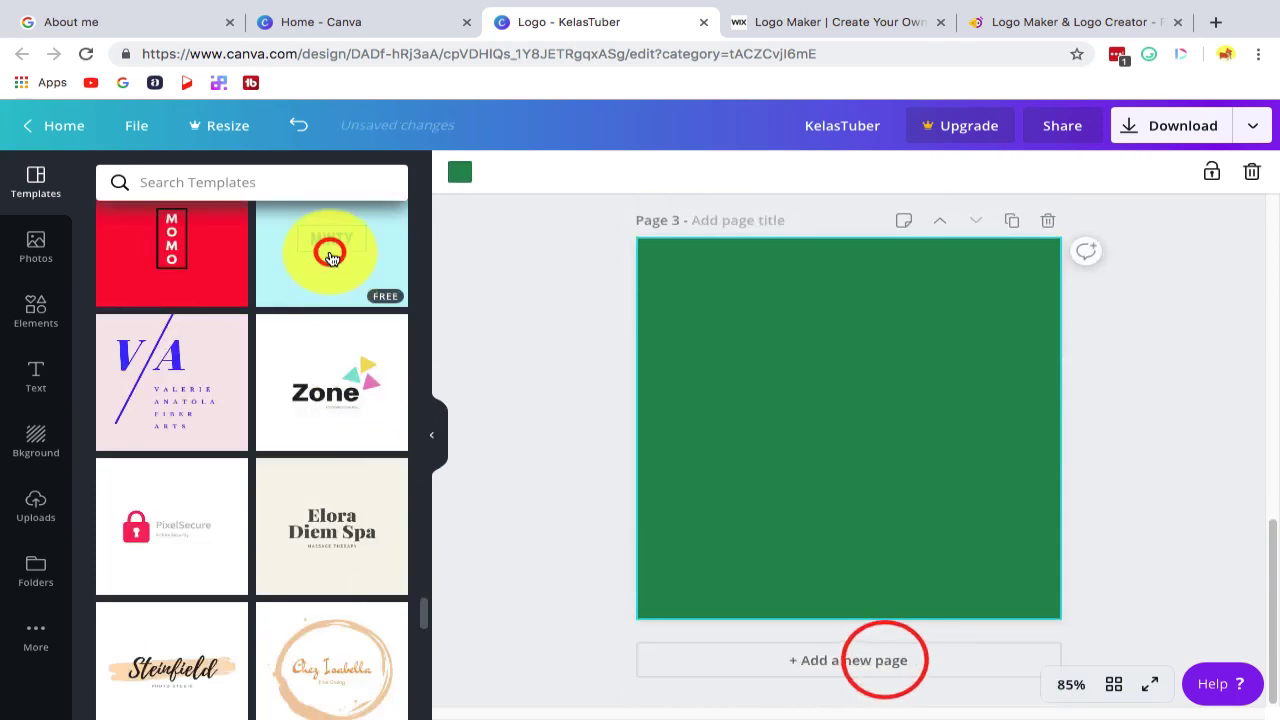
pyautogui.click(330, 245)
# Step: Replace the "MINTY" text on page 3 with "KELASTUBER"
pyautogui.click(823, 414)
pyautogui.doubleClick(828, 413)
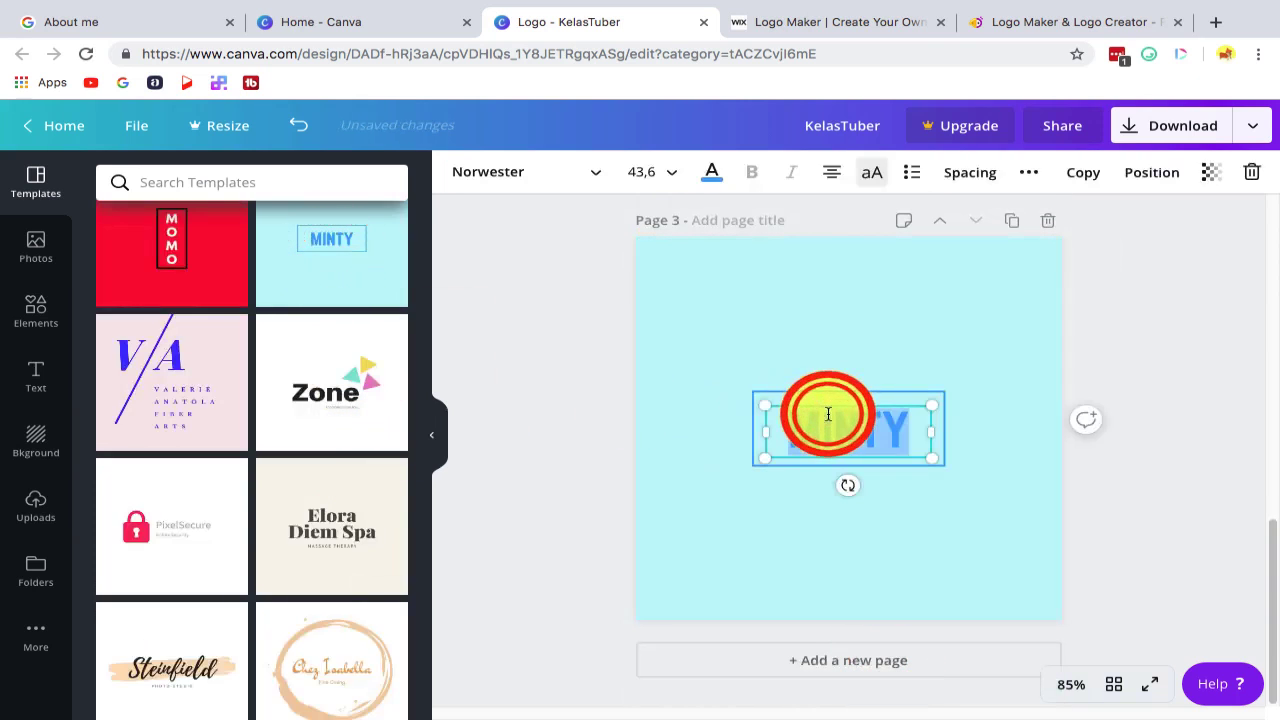
pyautogui.write('KELASTUBER')
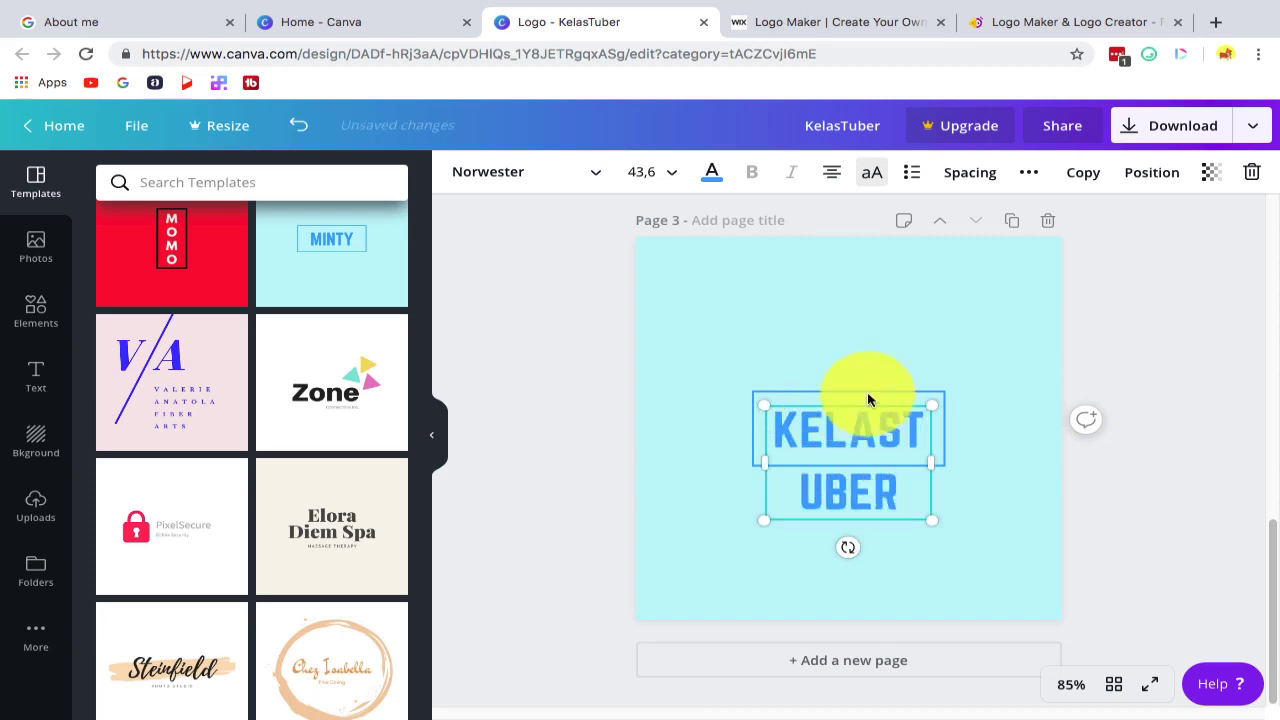
pyautogui.click(1229, 335)
# Step: Widen the KELASTUBER text box so it fits on one line and stretch the blue frame around it to about 337 wide
pyautogui.click(928, 420)
pyautogui.moveTo(932, 462); pyautogui.dragTo(986, 428)
pyautogui.click(926, 396)
pyautogui.moveTo(751, 428); pyautogui.dragTo(706, 428)
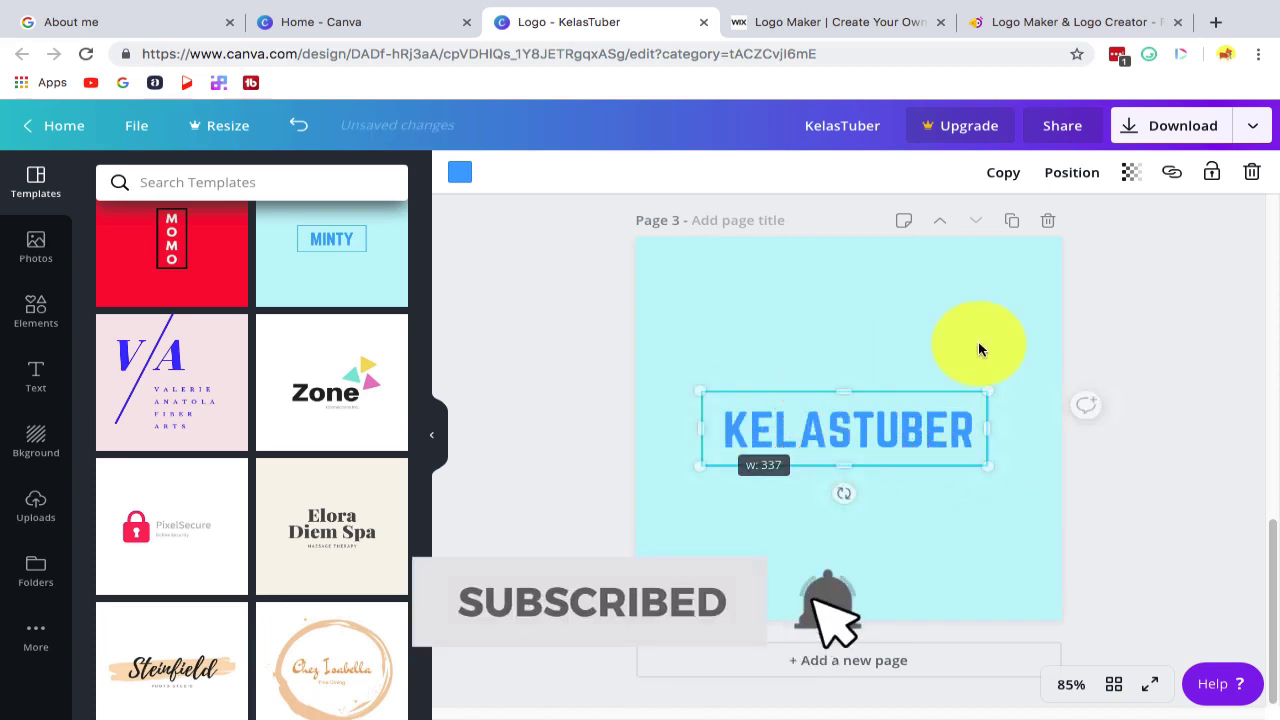
pyautogui.click(1161, 336)
pyautogui.scroll(3, 962, 333)
pyautogui.scroll(-2, 1080, 423)
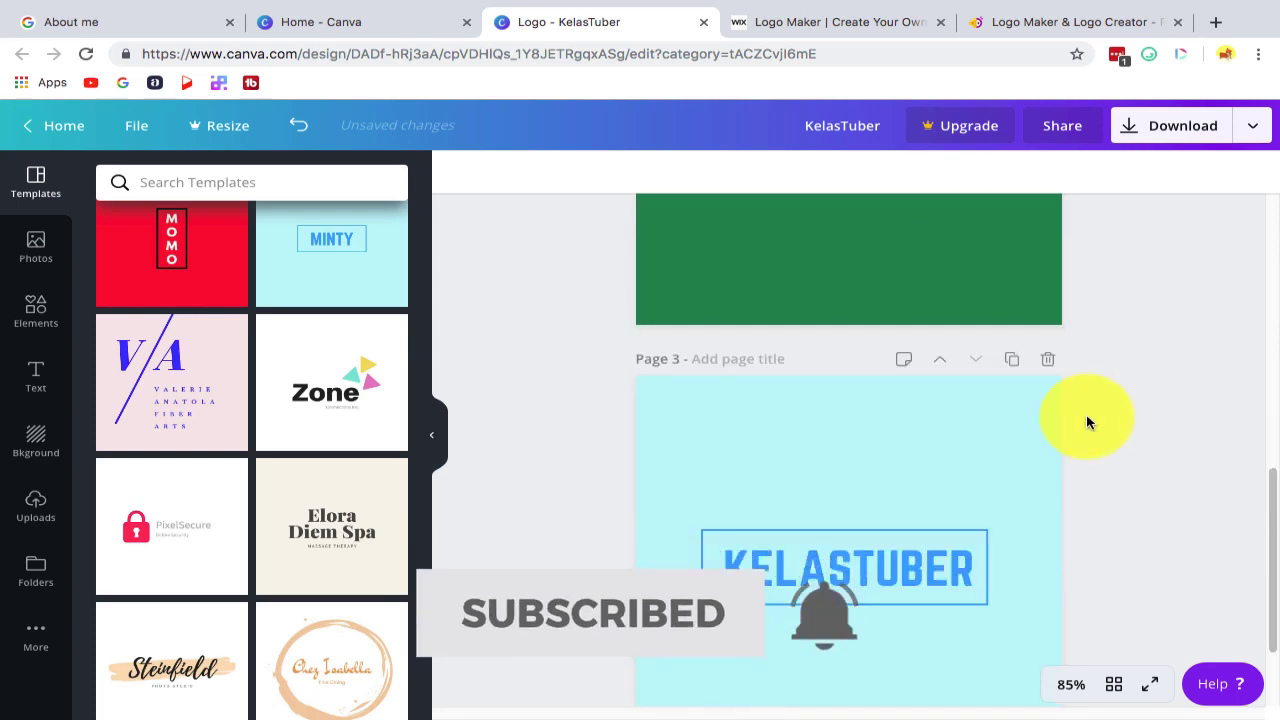
# Step: Download all three logo pages as JPG files and dismiss the business card offer
pyautogui.click(1247, 130)
pyautogui.click(1246, 128)
pyautogui.click(1160, 127)
pyautogui.click(1100, 257)
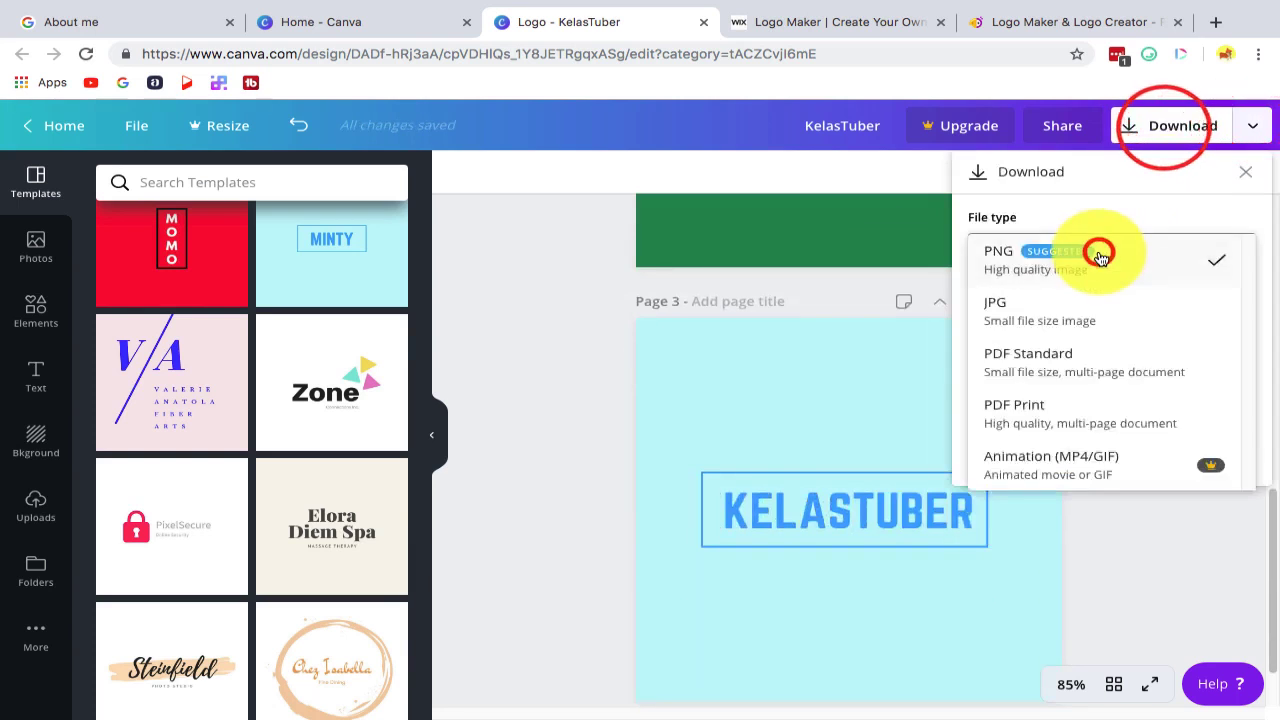
pyautogui.click(1080, 318)
pyautogui.click(1100, 326)
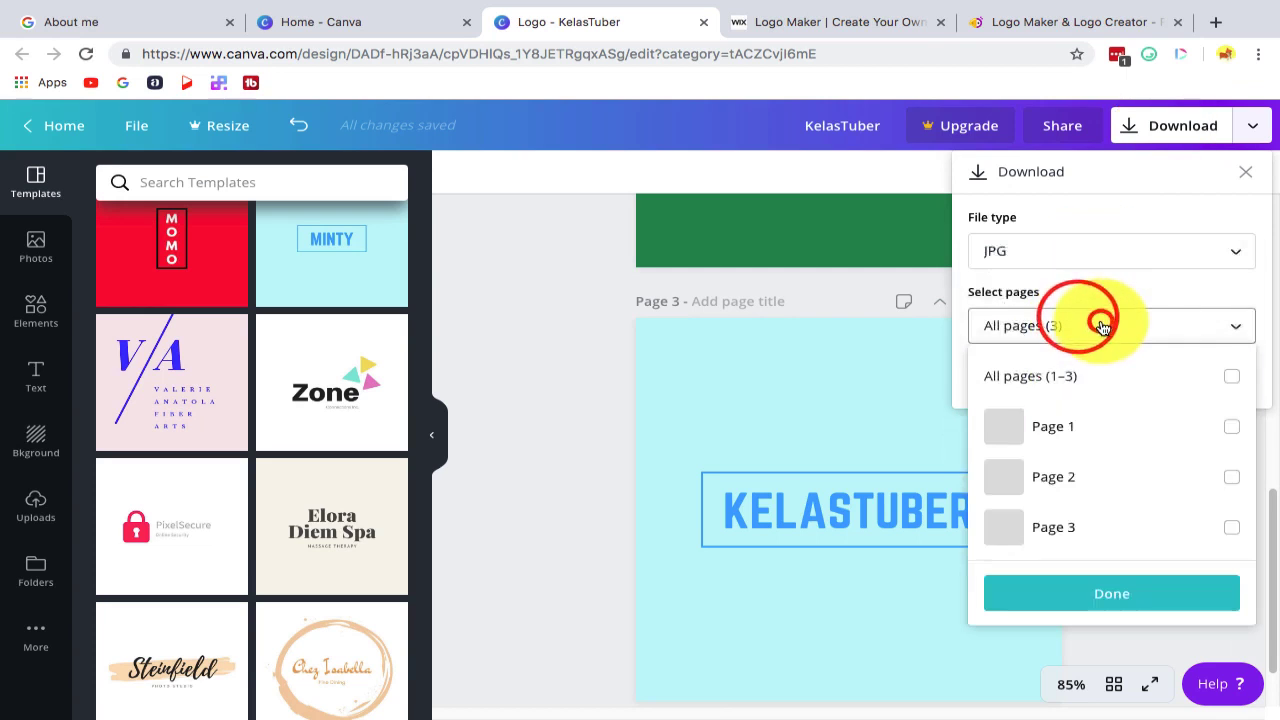
pyautogui.click(1055, 375)
pyautogui.click(1131, 596)
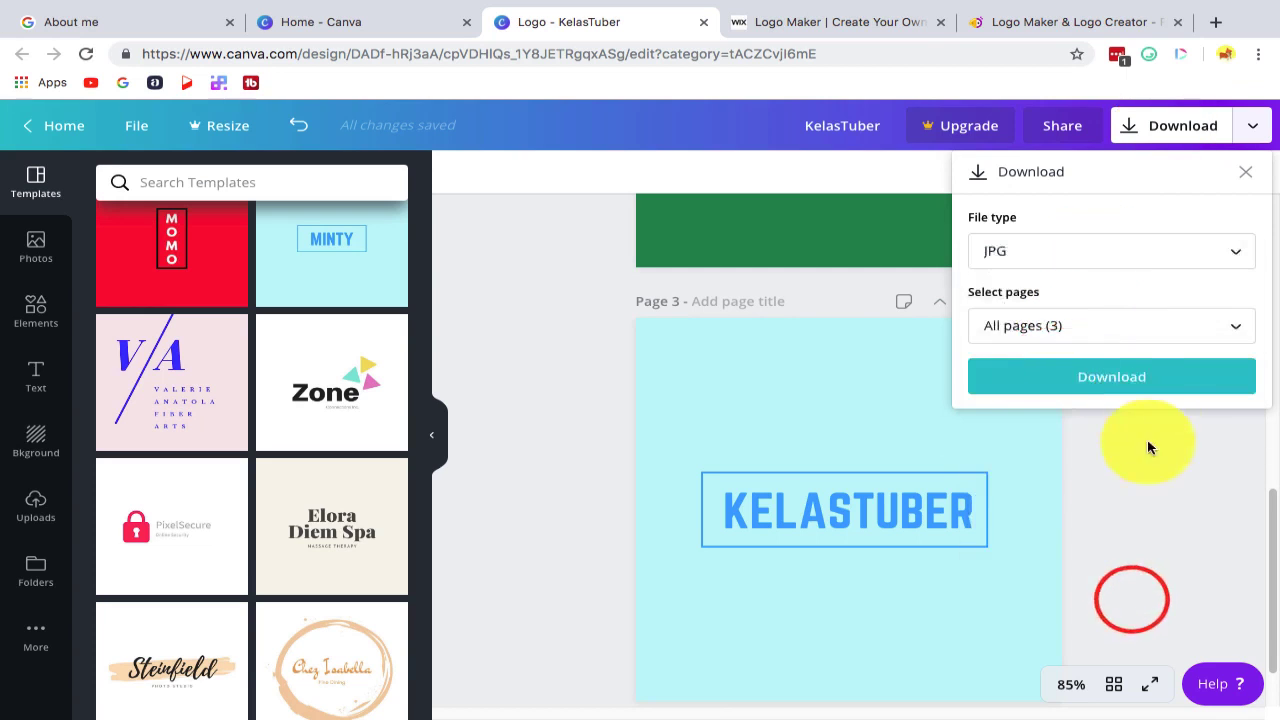
pyautogui.click(1145, 382)
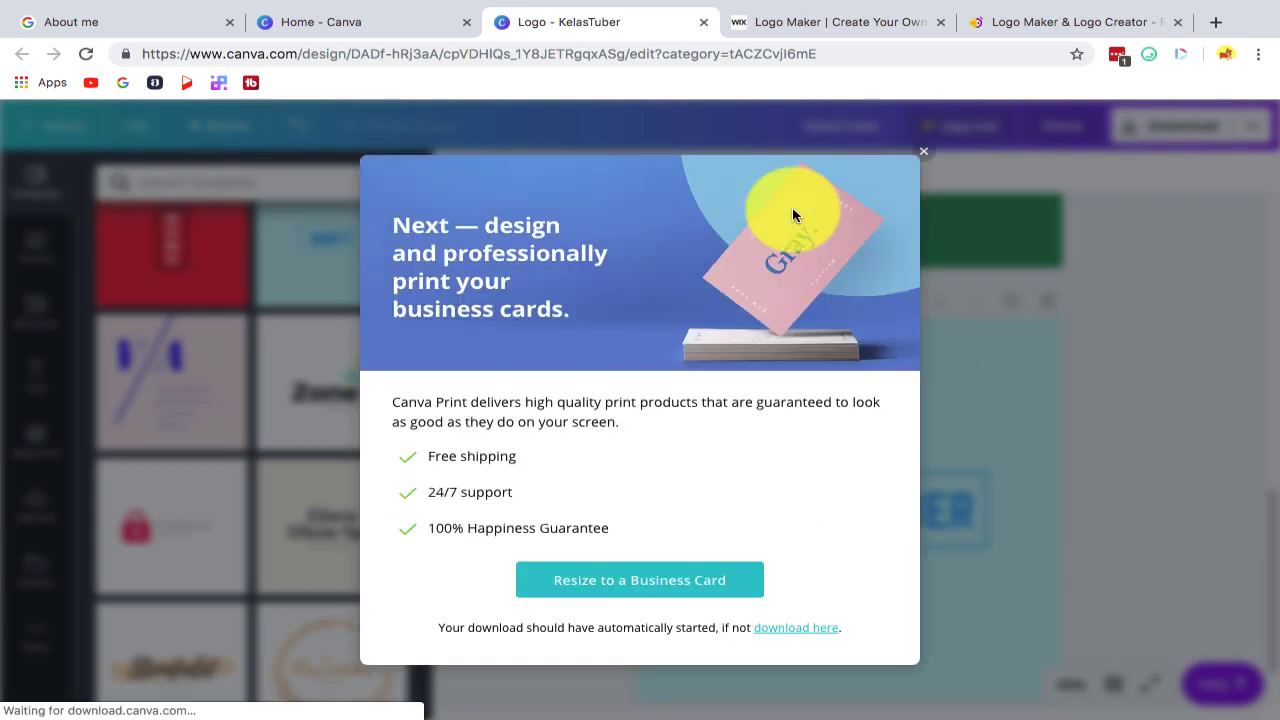
pyautogui.click(929, 157)
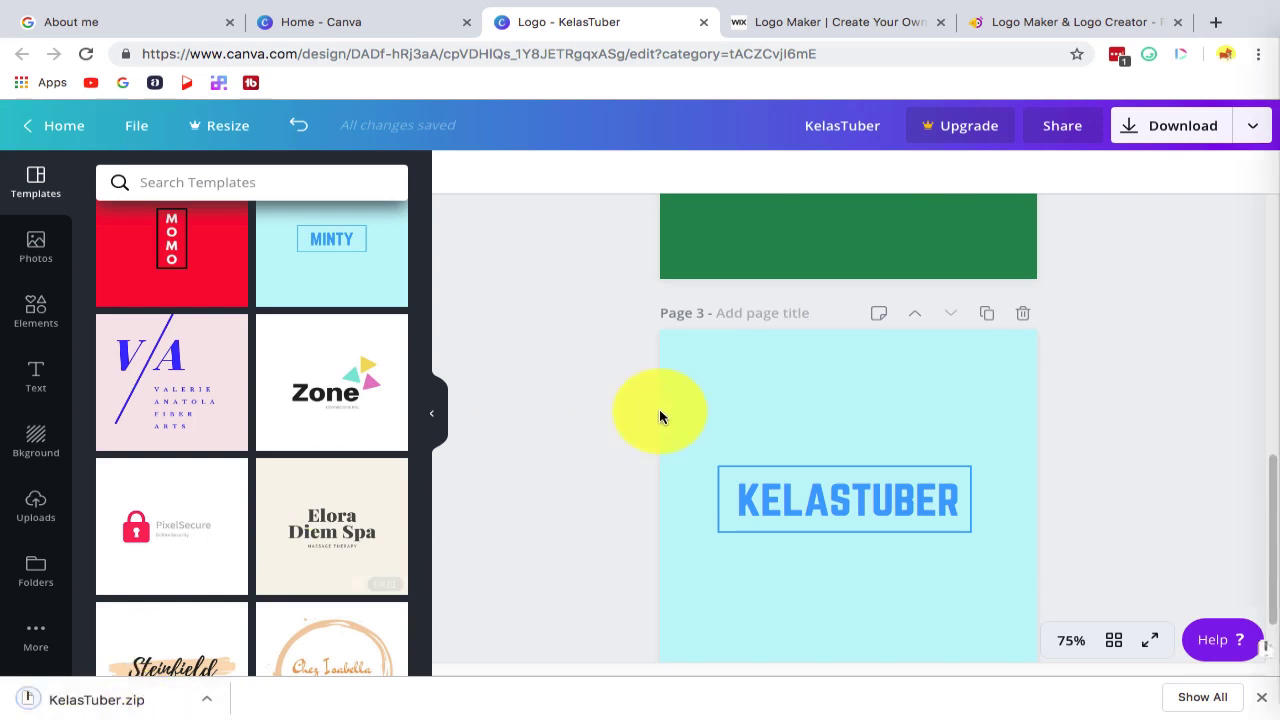
# Step: Access the downloaded KelasTuber.zip and dismiss the browser's downloads bar
pyautogui.scroll(10, 659, 412)
pyautogui.scroll(-4, 794, 300)
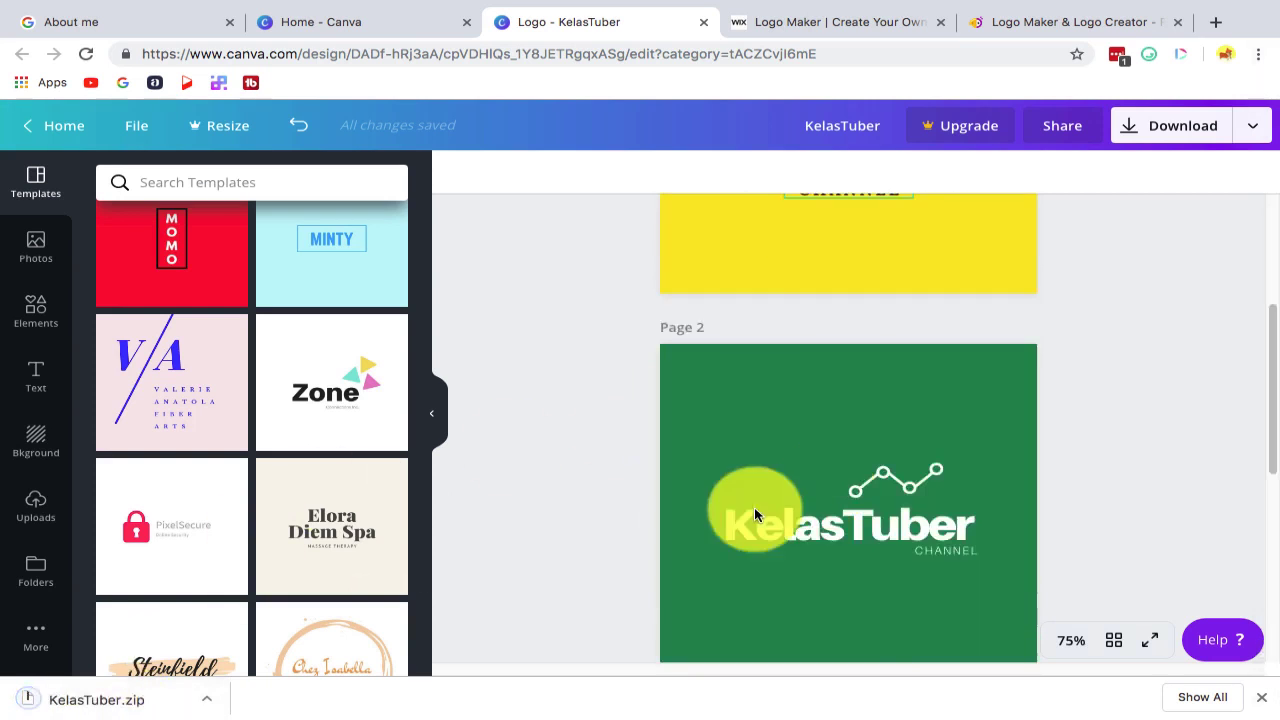
pyautogui.click(207, 698)
pyautogui.click(259, 673)
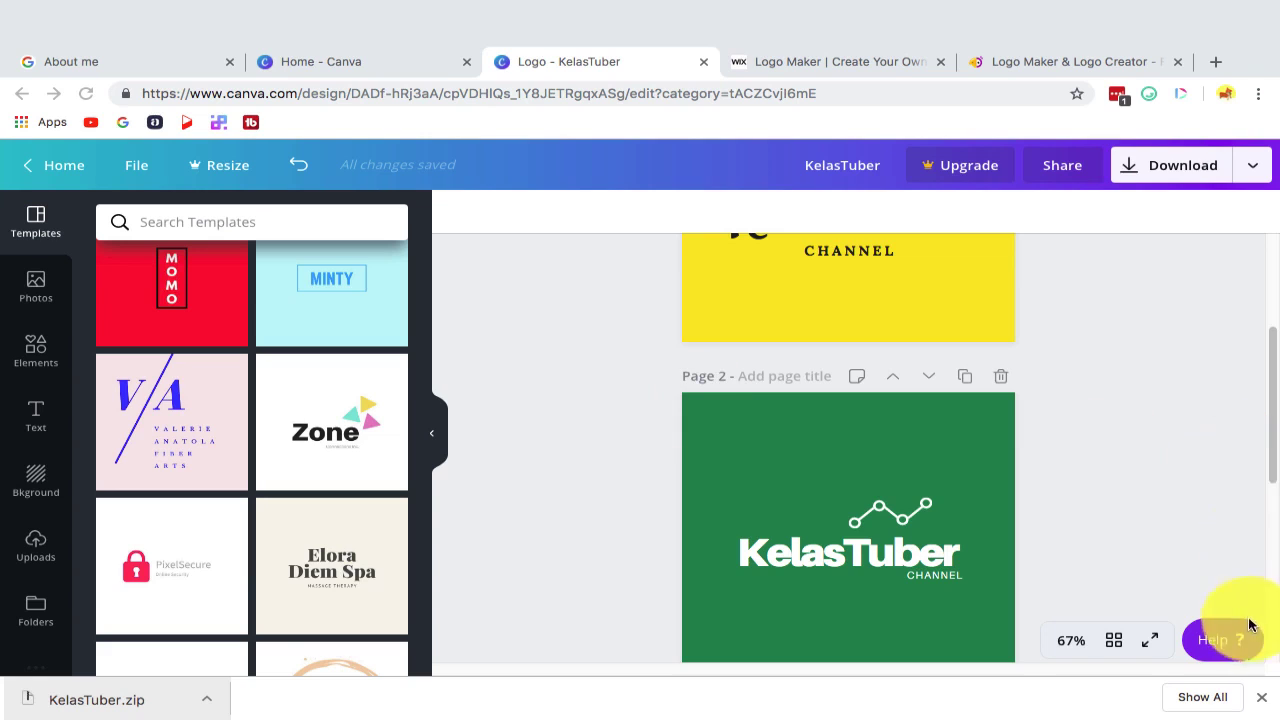
pyautogui.click(1261, 700)
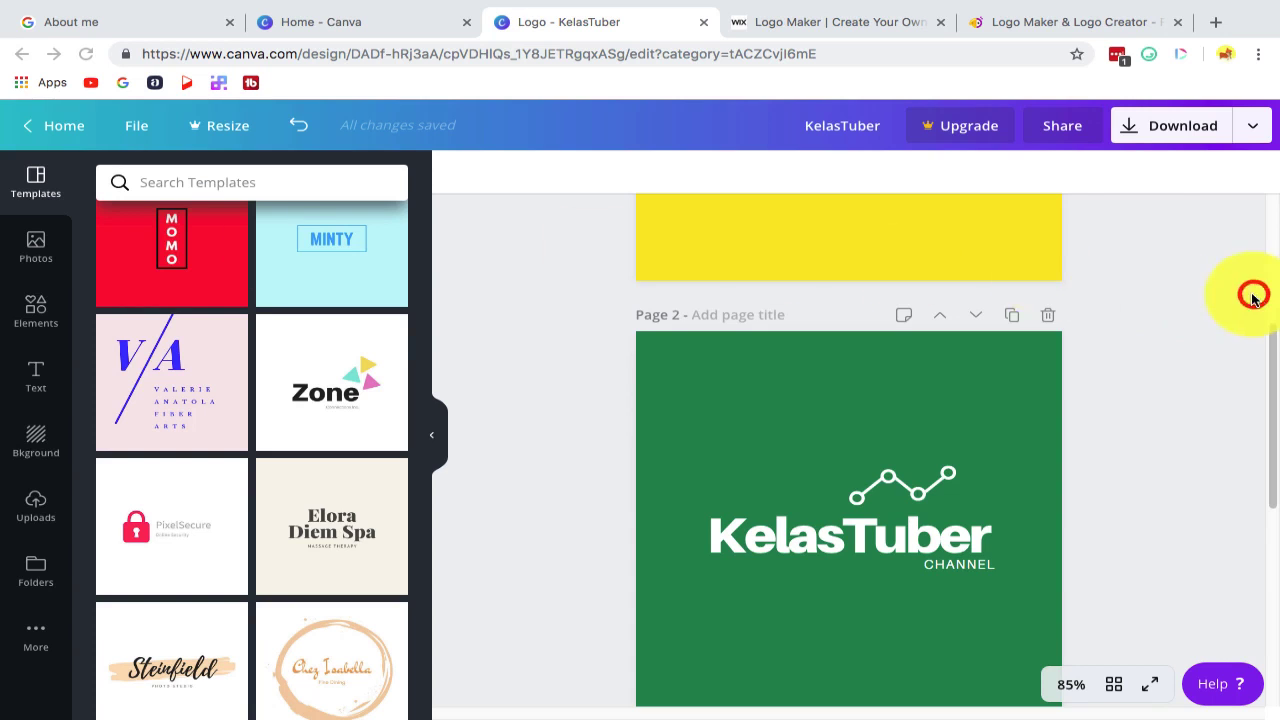
# Step: Switch to the Google About me page, start uploading a new profile photo and browse to the Desktop folder
pyautogui.click(80, 21)
pyautogui.click(627, 425)
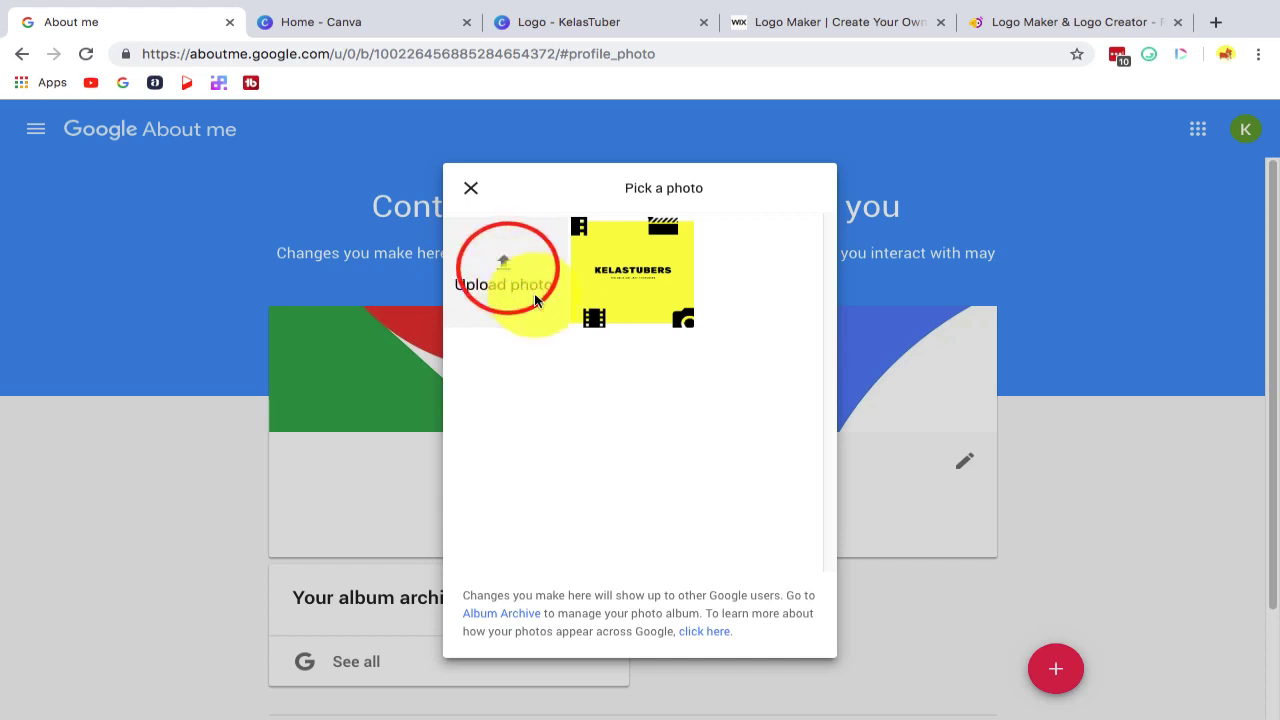
pyautogui.click(507, 268)
pyautogui.click(866, 428)
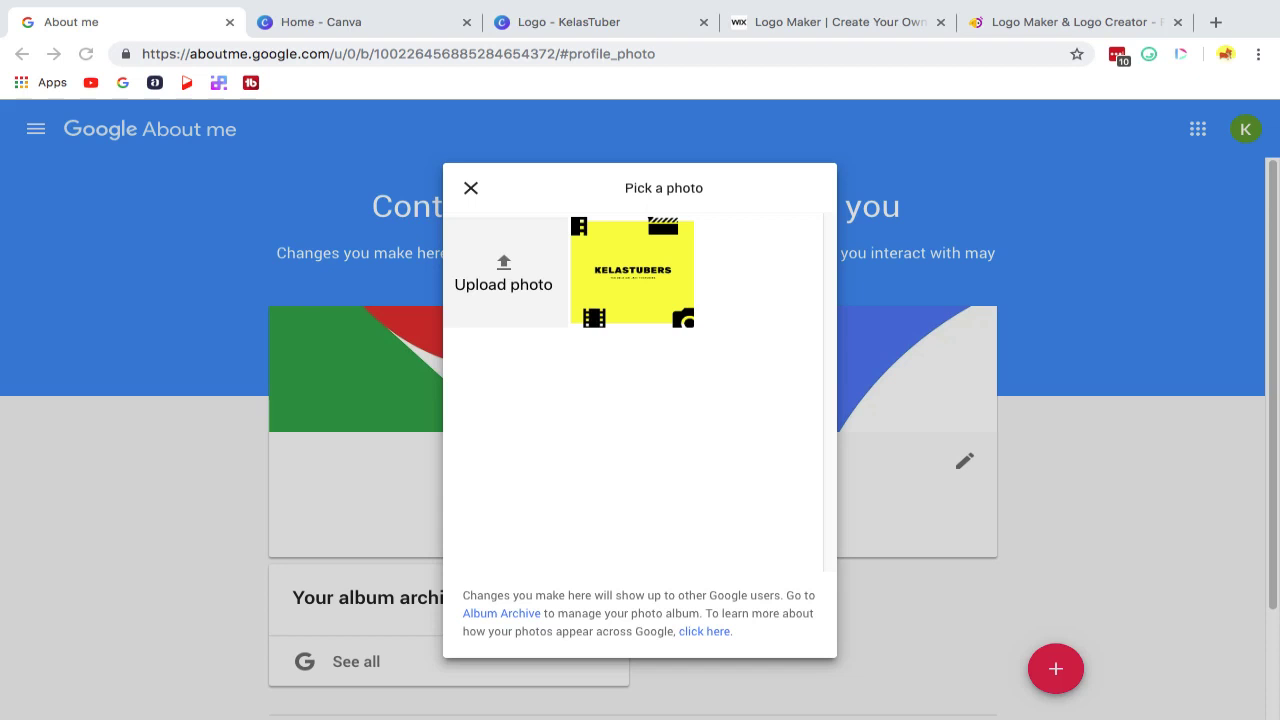
pyautogui.click(614, 436)
pyautogui.click(526, 282)
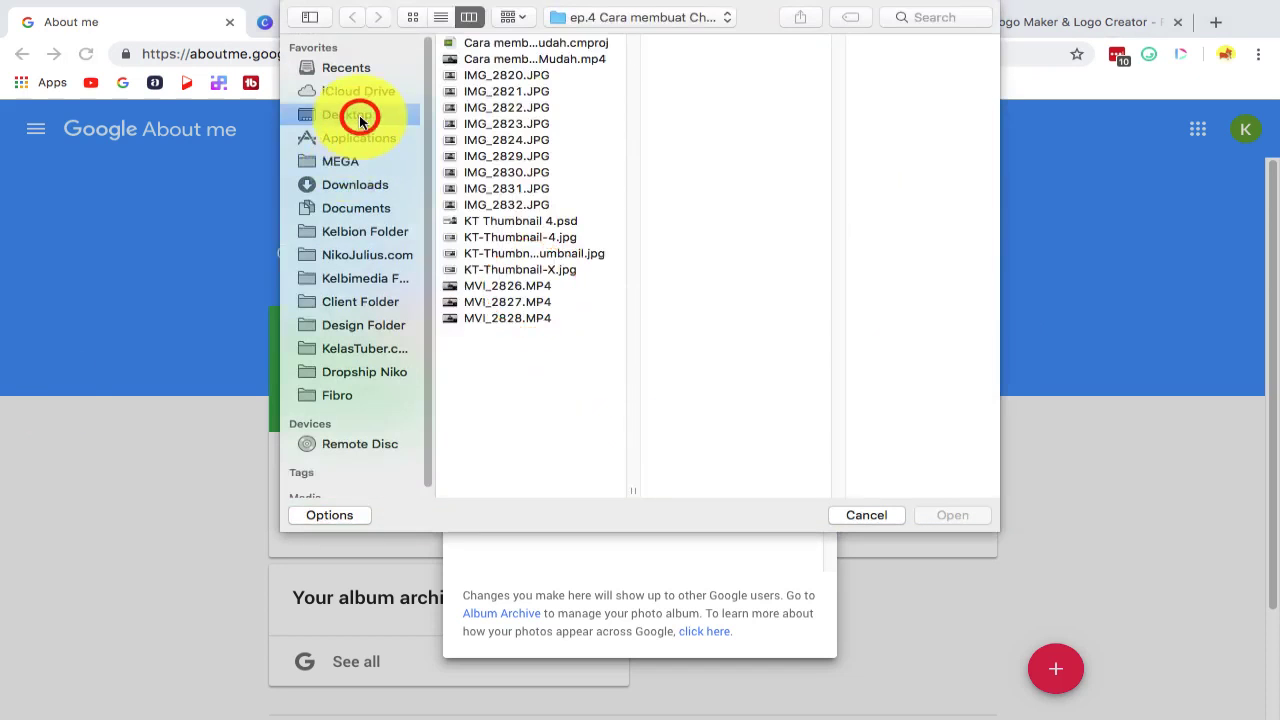
pyautogui.click(360, 117)
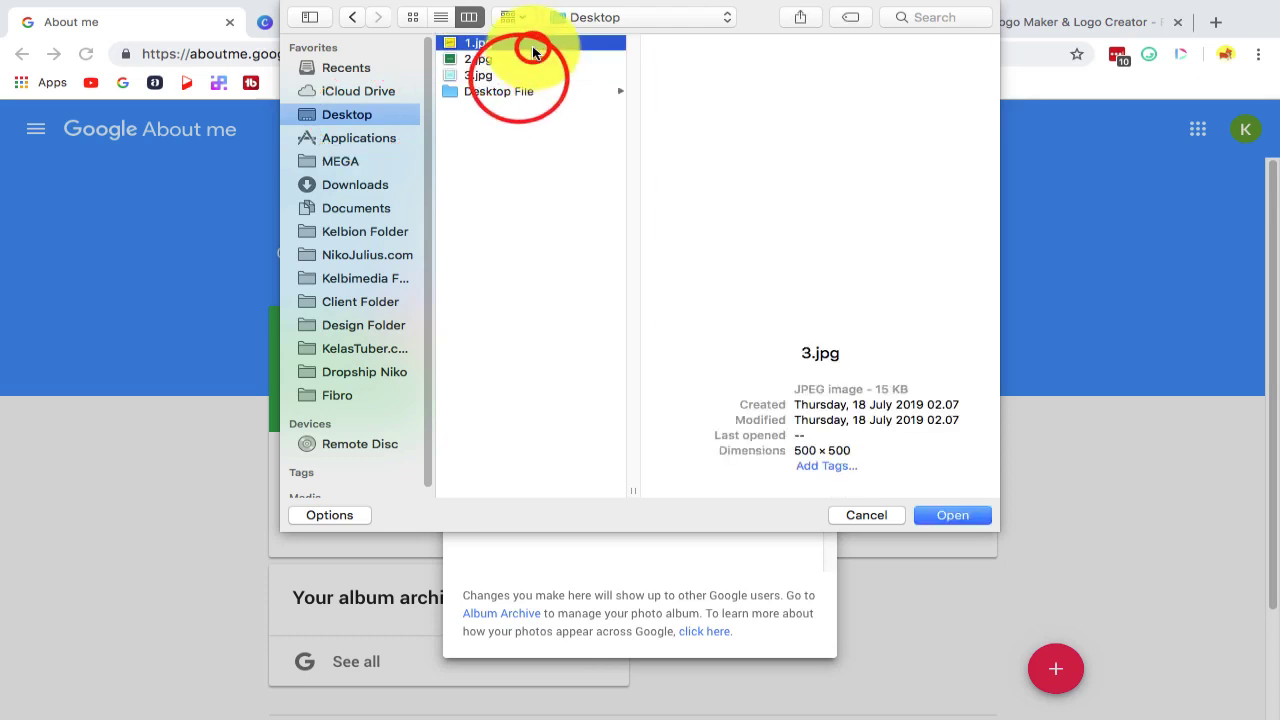
# Step: Upload 2.jpg, the green KelasTuber logo, with its full crop as the account's profile picture
pyautogui.click(510, 43)
pyautogui.click(510, 60)
pyautogui.click(510, 75)
pyautogui.doubleClick(510, 60)
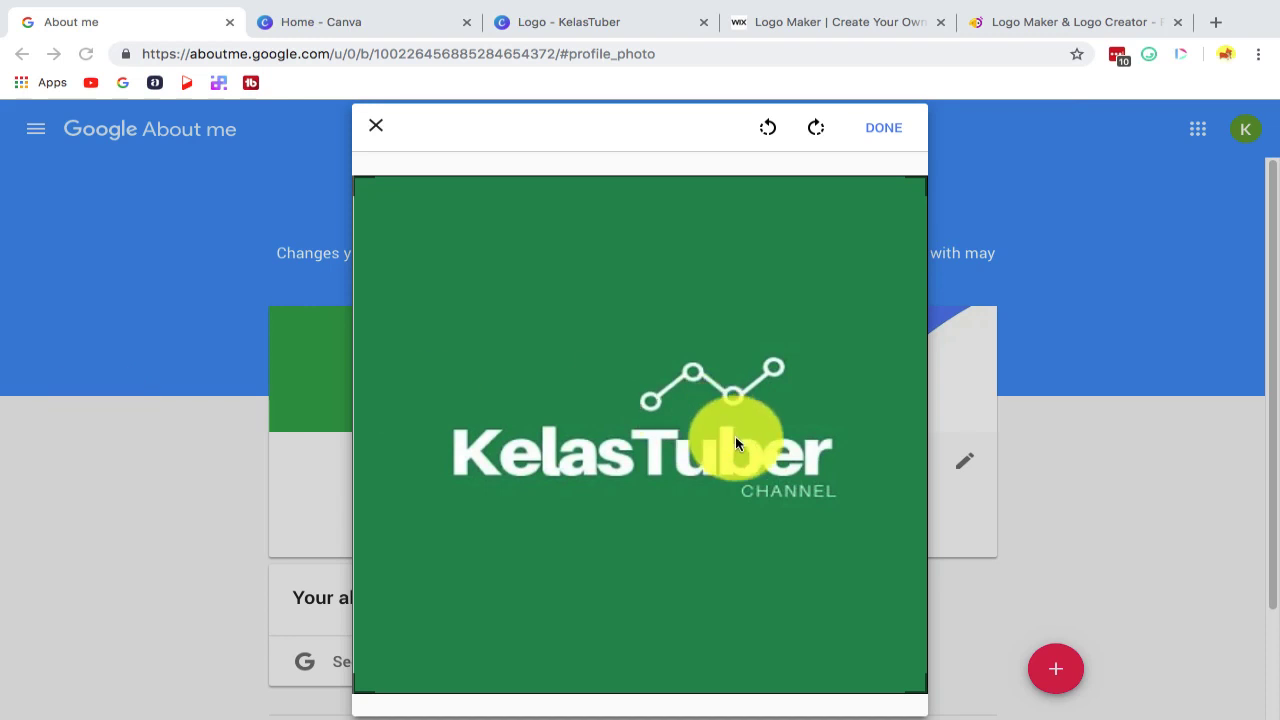
pyautogui.click(882, 132)
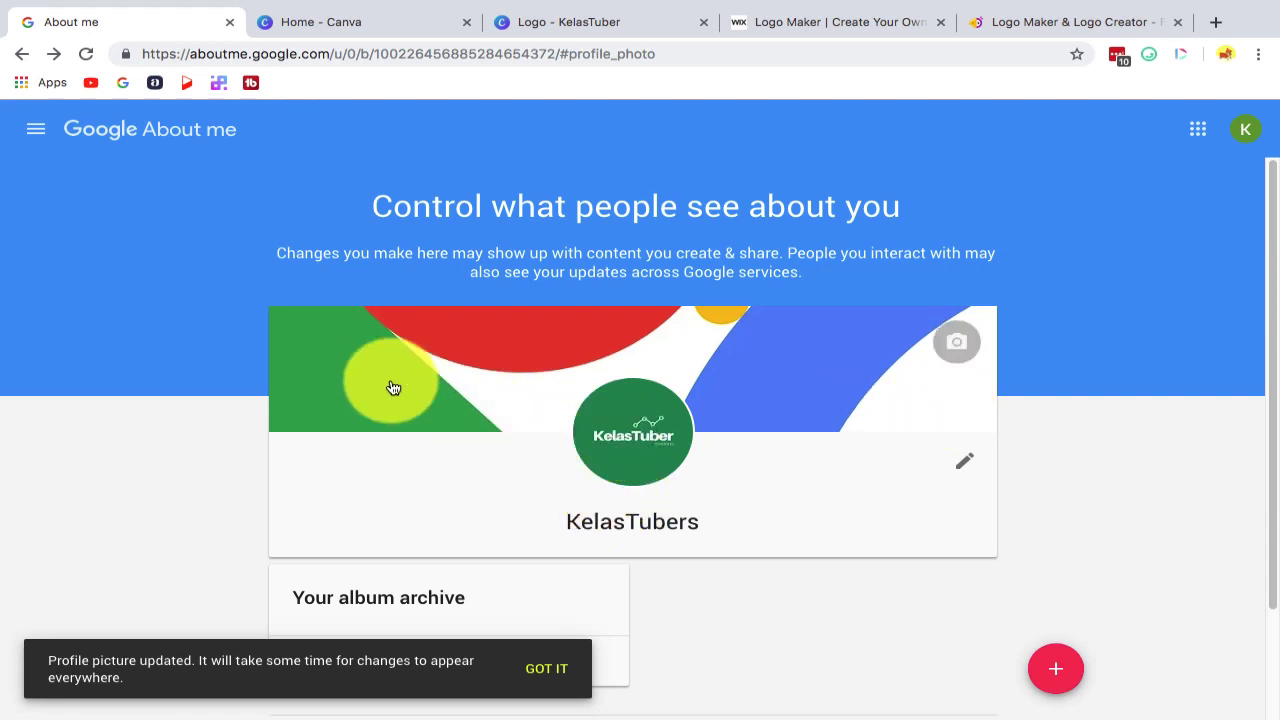
# Step: Dismiss the update notice, return to the KelasTubers YouTube channel page and reload it to check the profile picture
pyautogui.scroll(-2, 480, 292)
pyautogui.scroll(2, 474, 340)
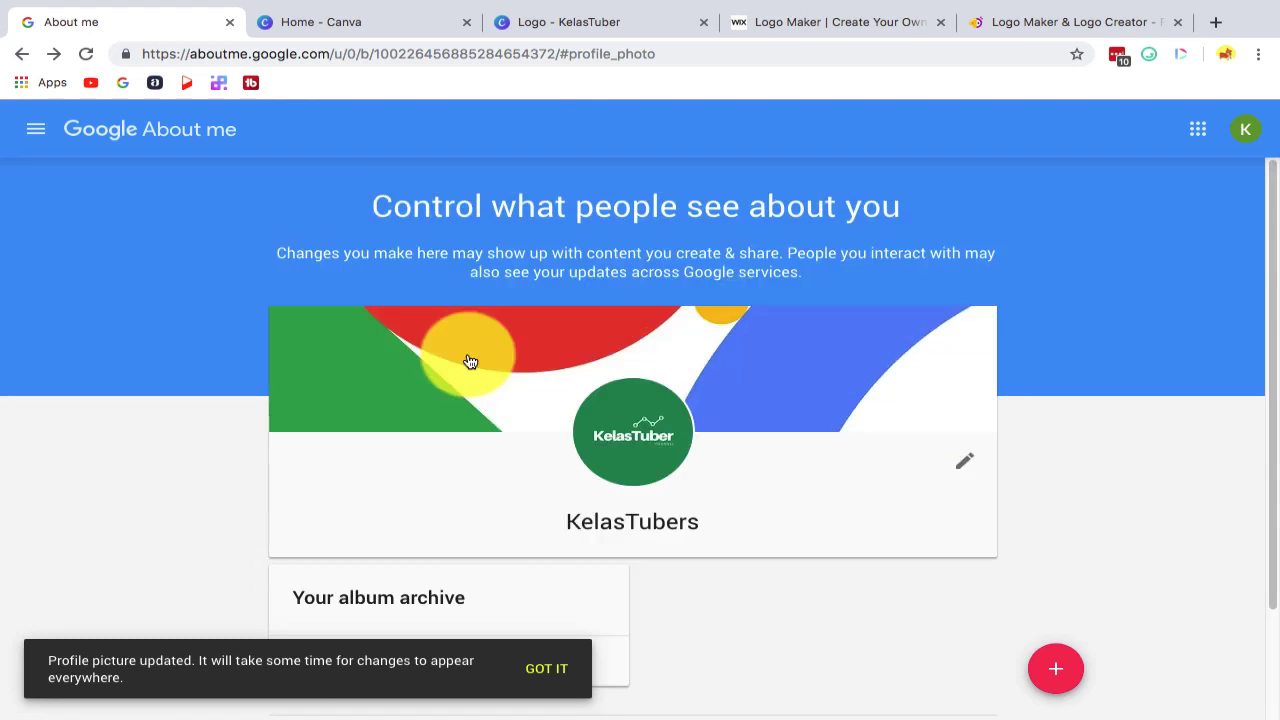
pyautogui.click(550, 670)
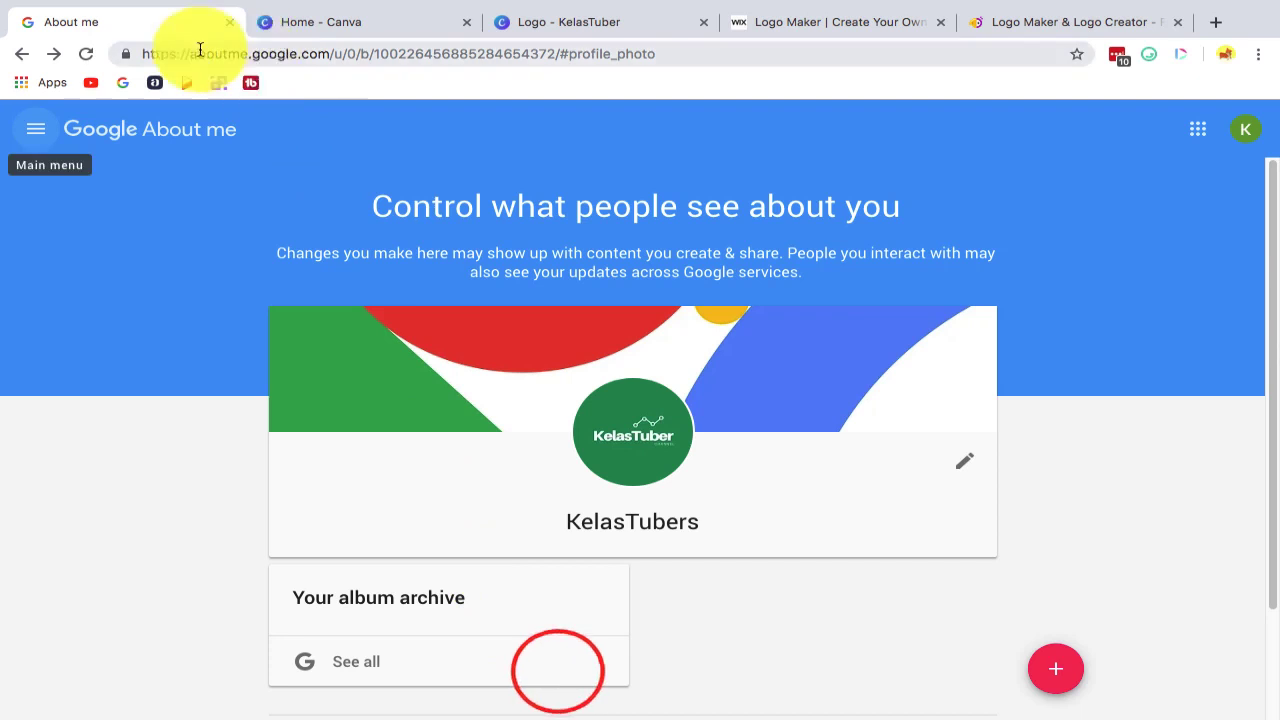
pyautogui.click(22, 54)
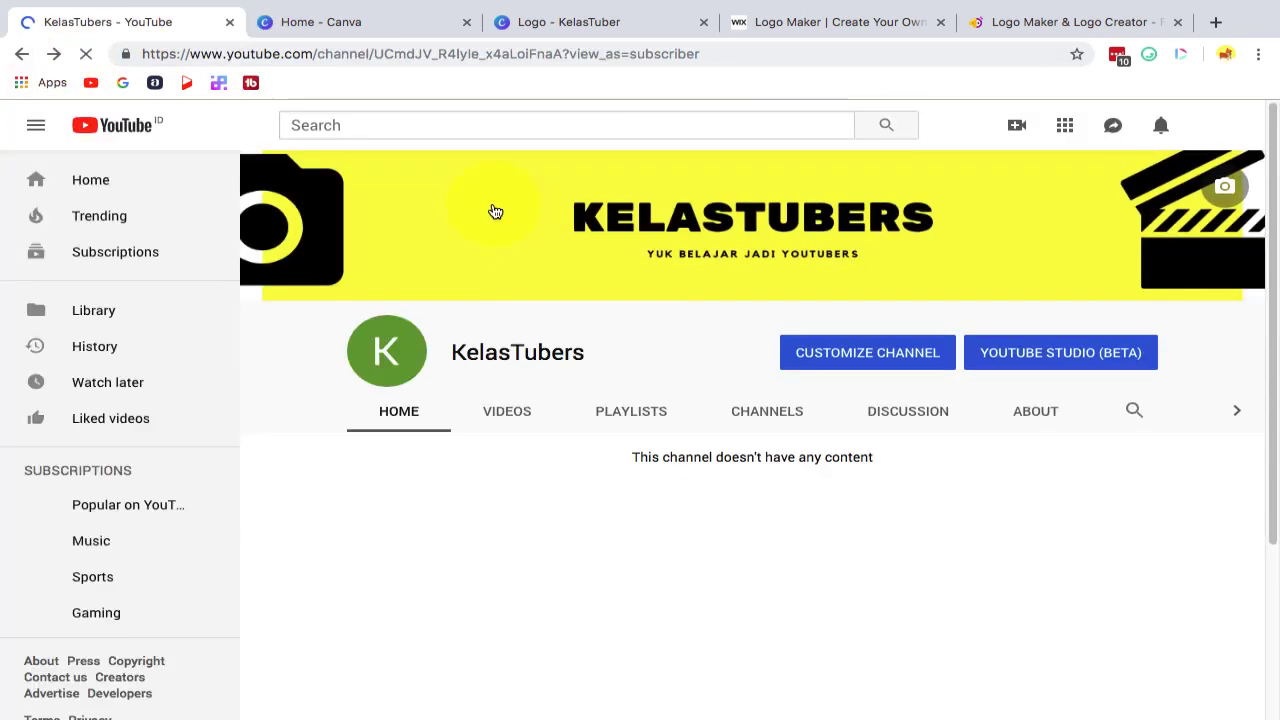
pyautogui.click(86, 54)
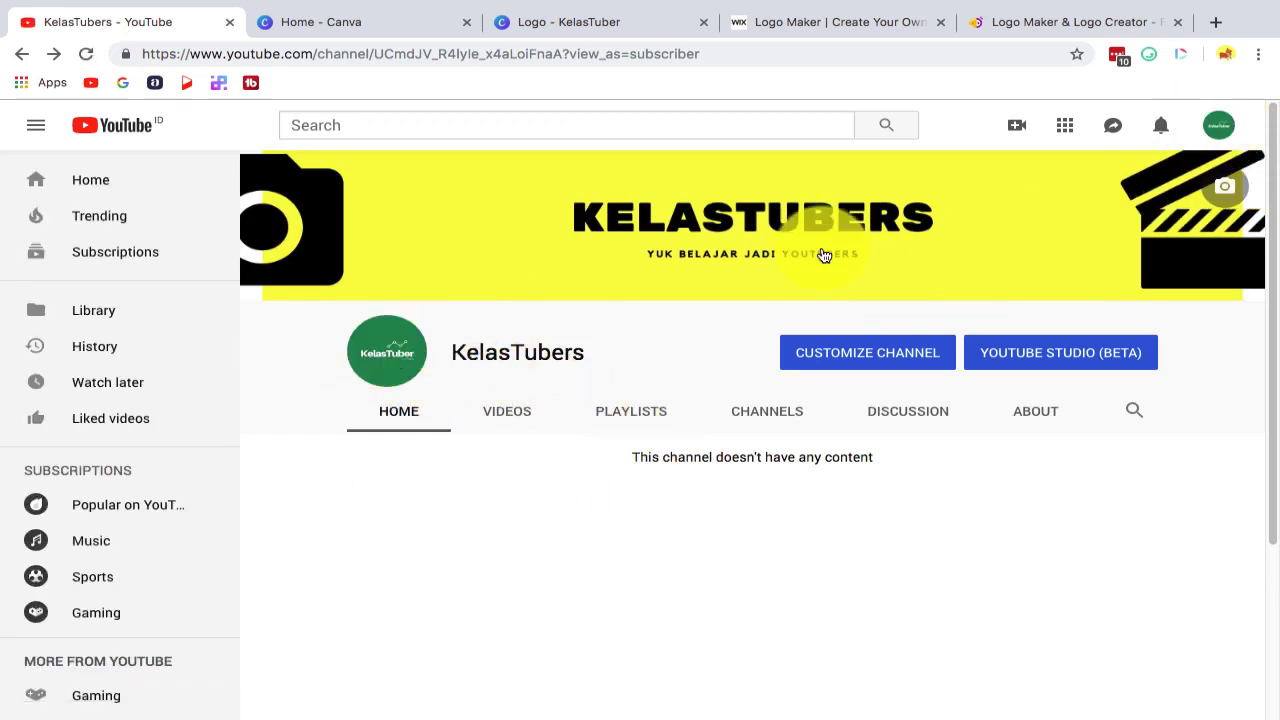
# Step: Switch from the YouTube channel to the Google About me page and upload 1.jpg, the yellow KelasTuber logo, uncropped as the profile picture
pyautogui.click(407, 352)
pyautogui.click(945, 463)
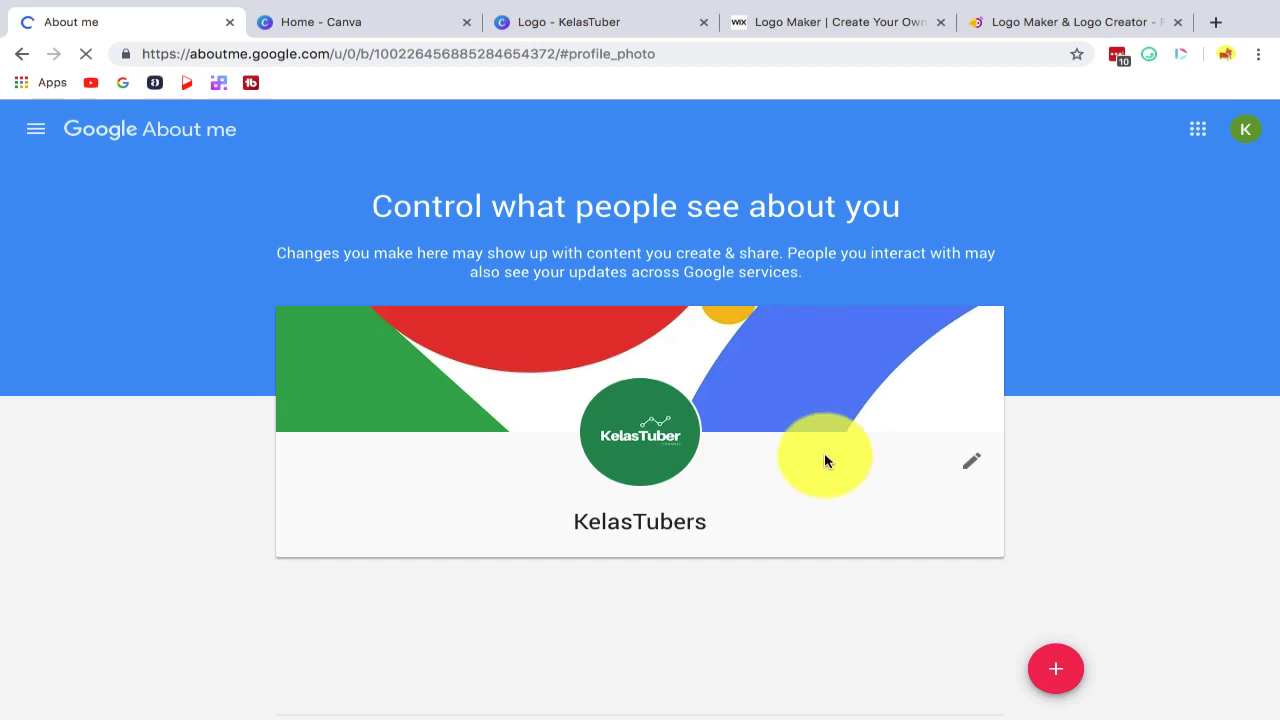
pyautogui.click(641, 420)
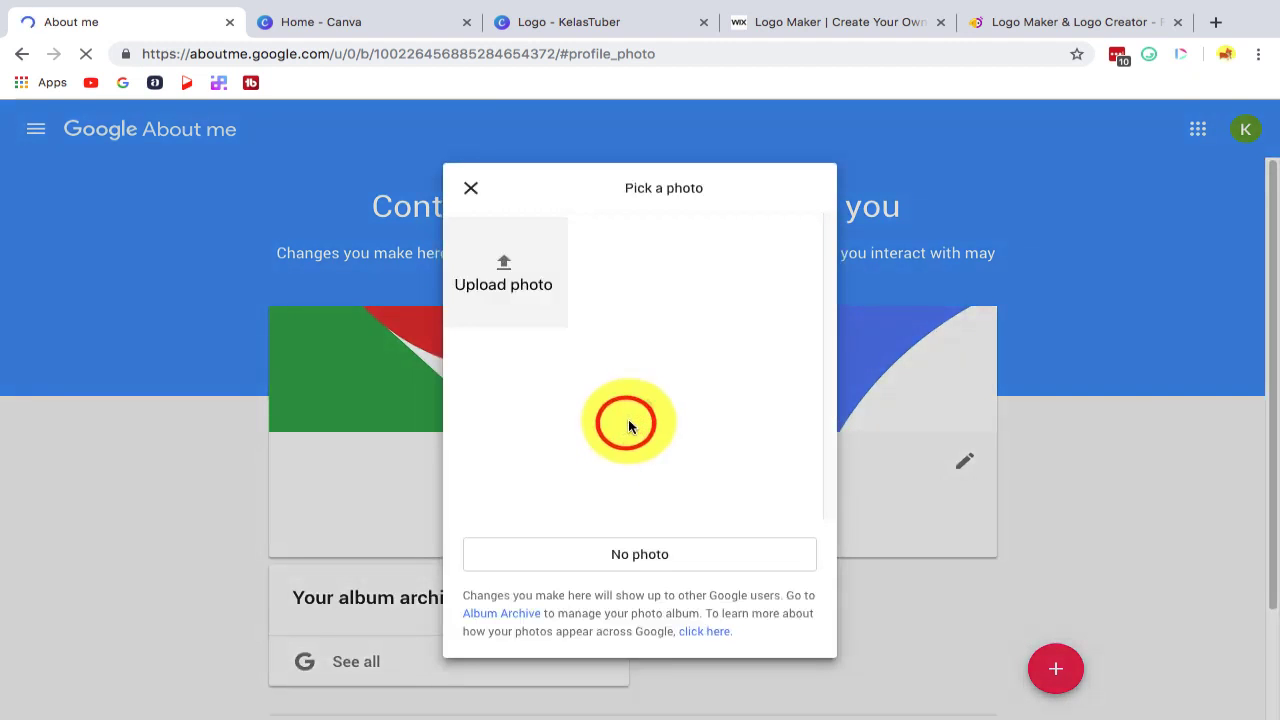
pyautogui.click(511, 281)
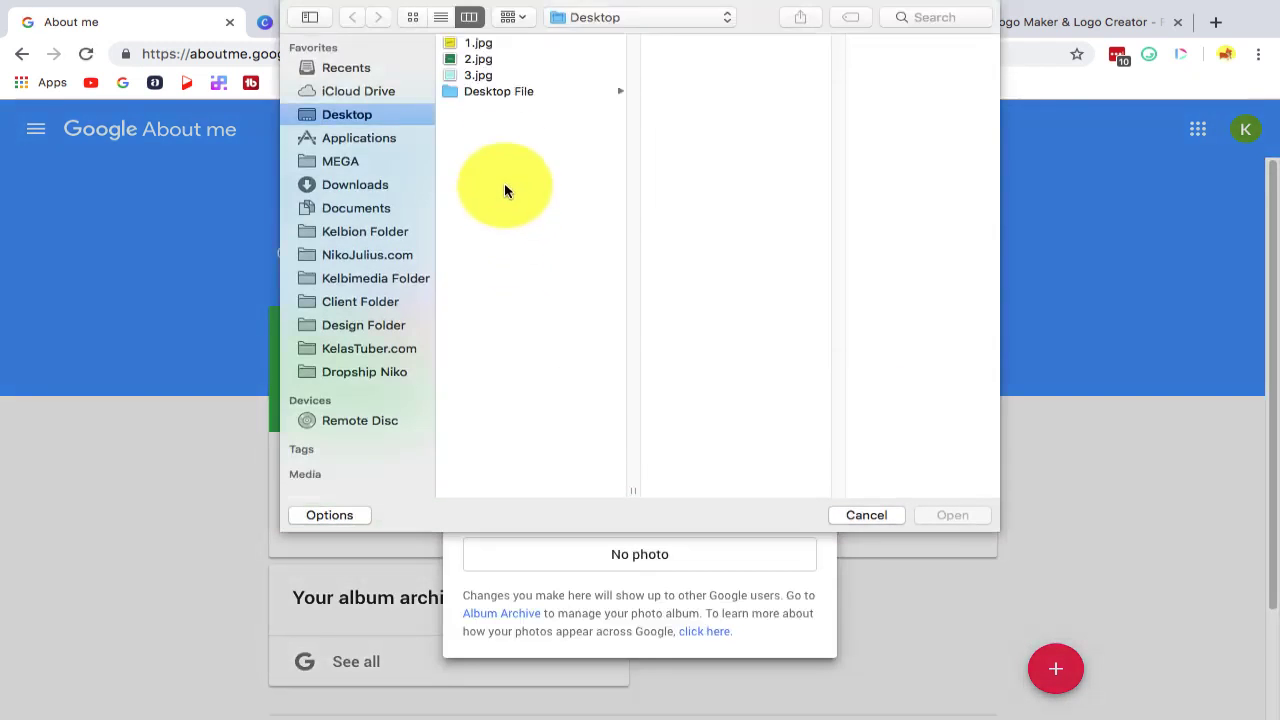
pyautogui.doubleClick(491, 45)
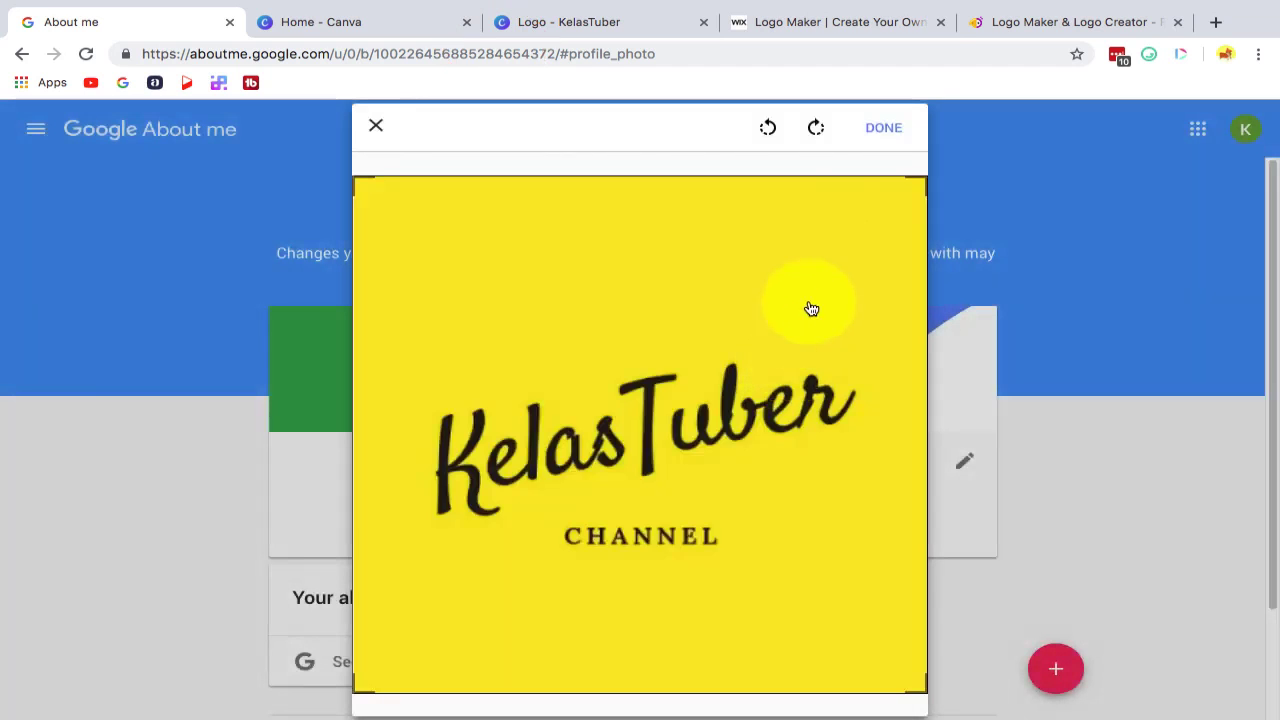
pyautogui.click(890, 128)
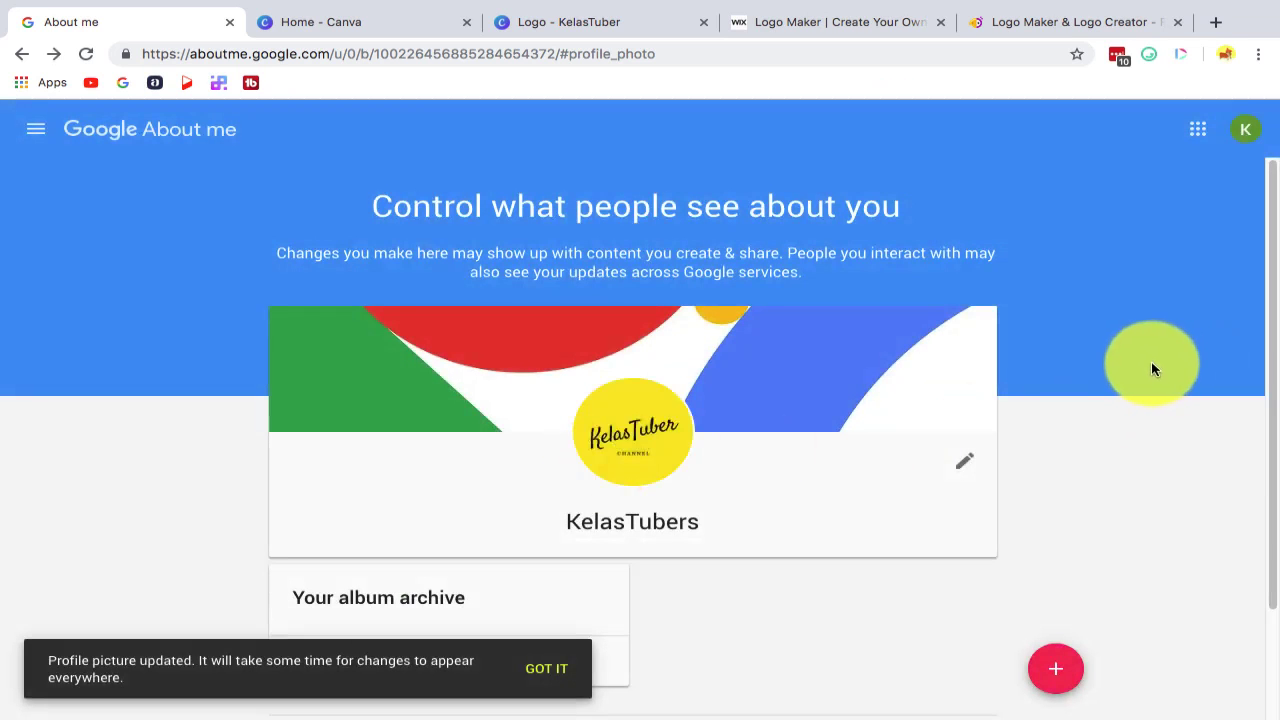
# Step: Upload 3.jpg, the light blue KelasTuber logo, from the Desktop with its full crop as the profile picture
pyautogui.click(618, 420)
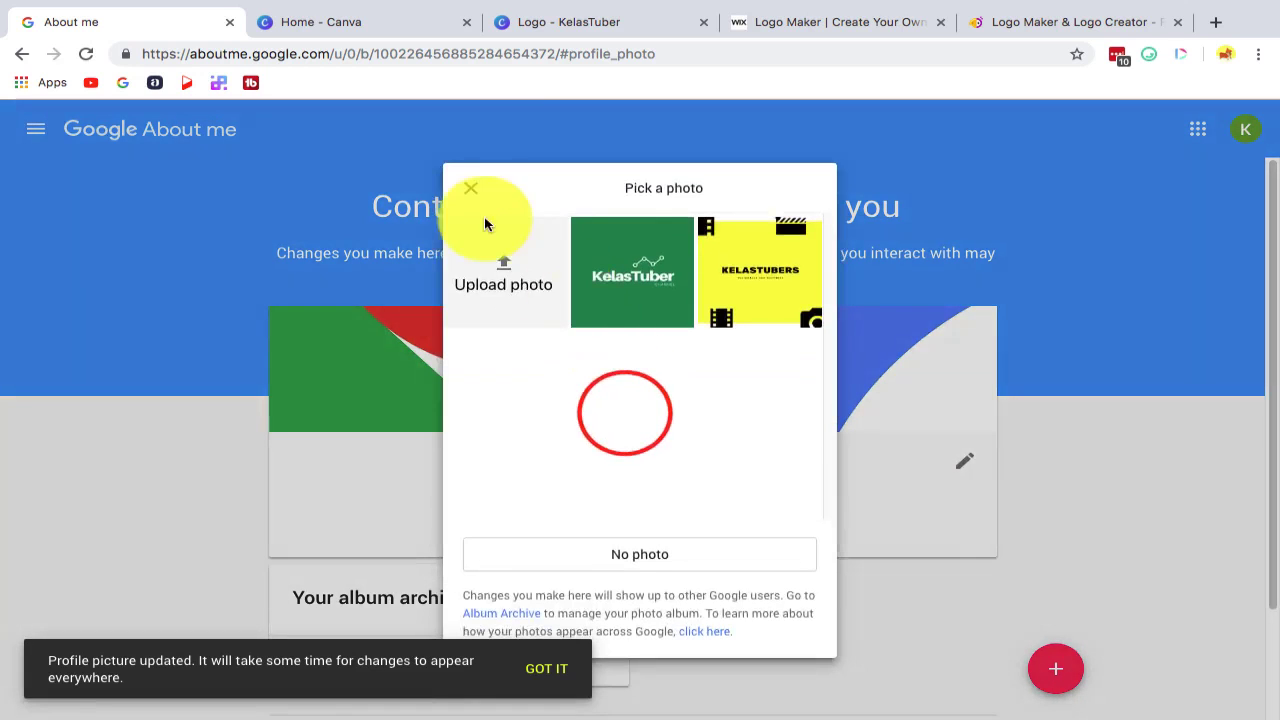
pyautogui.click(521, 292)
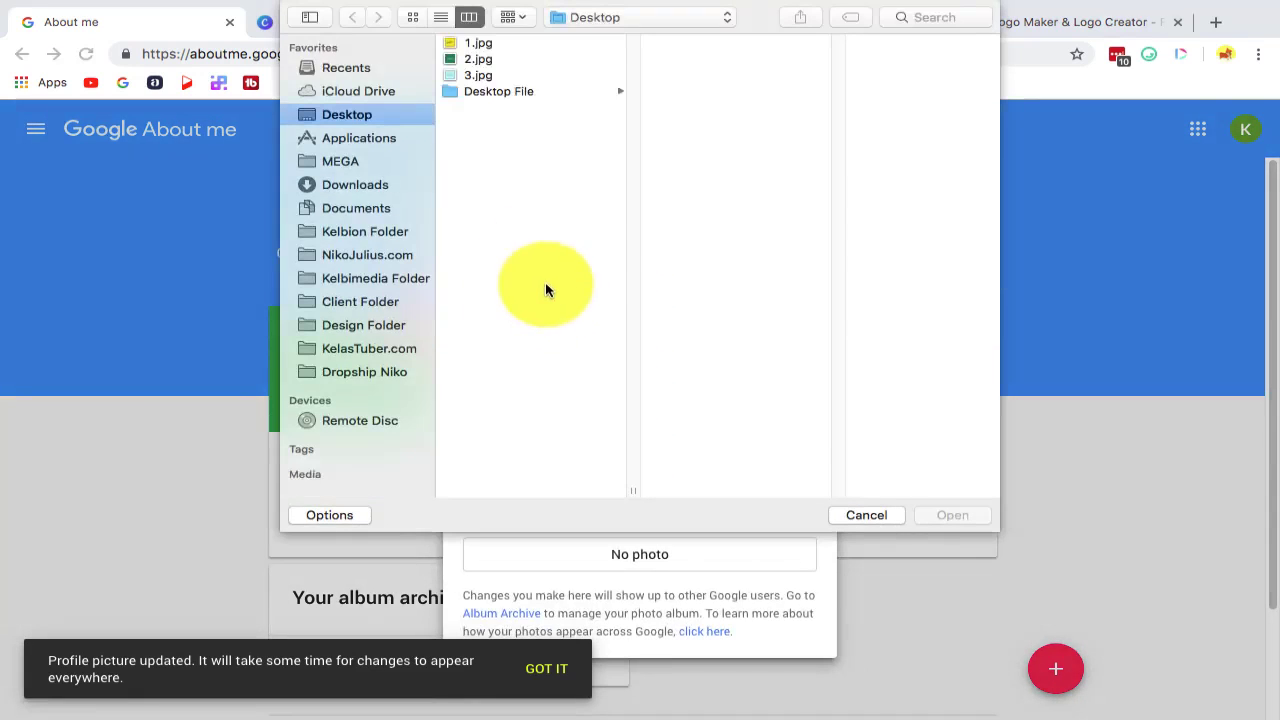
pyautogui.doubleClick(520, 74)
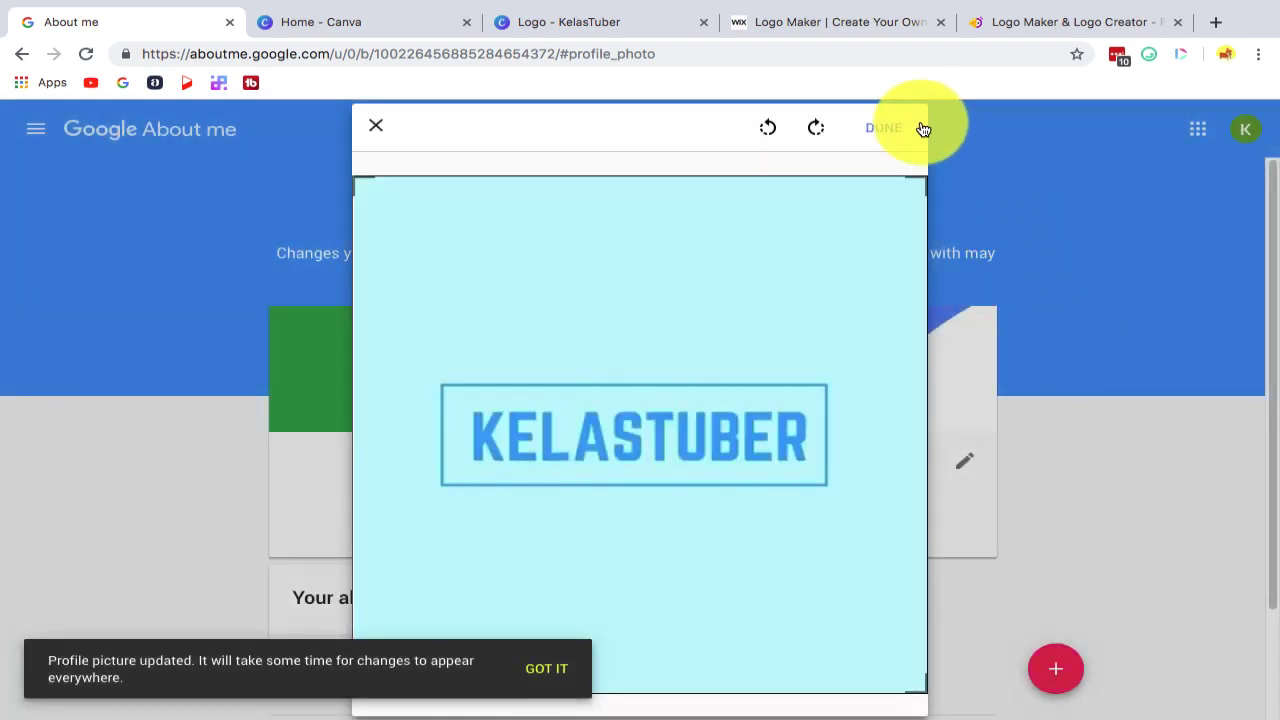
pyautogui.click(898, 126)
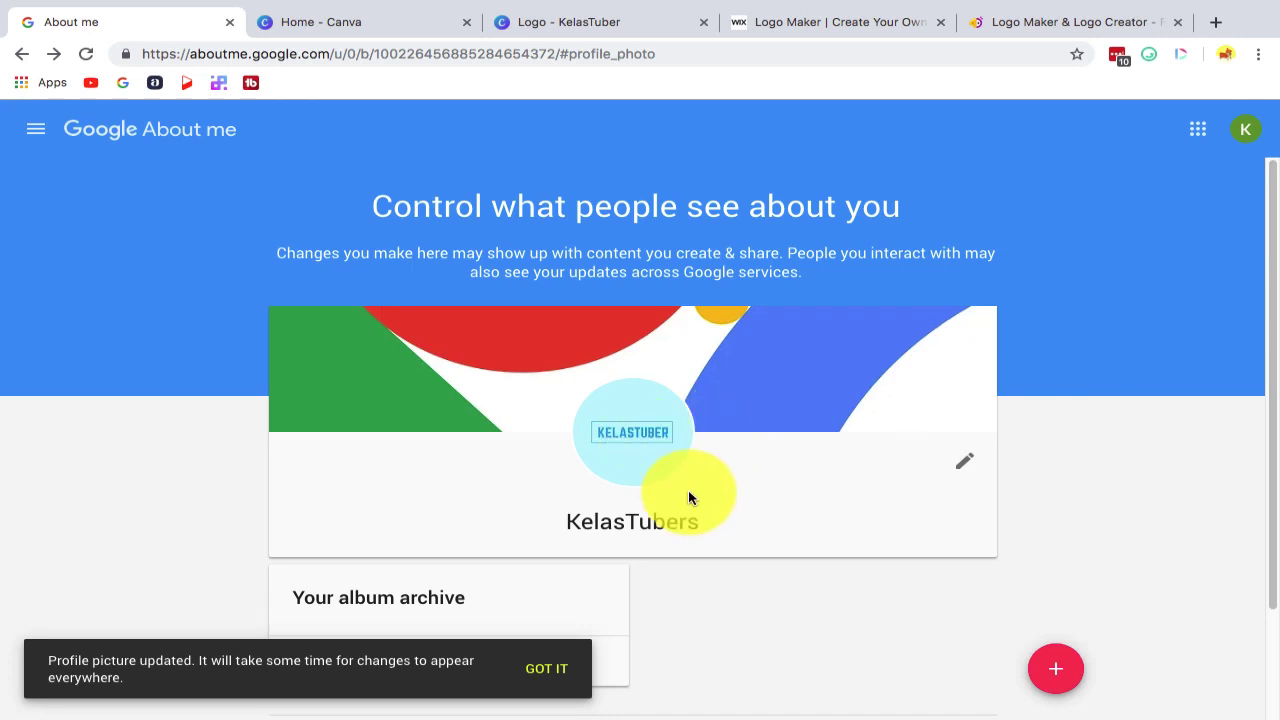
# Step: Set 1.jpg, the yellow KelasTuber logo, as the profile picture again, and return to the YouTube channel page with a reload
pyautogui.click(656, 427)
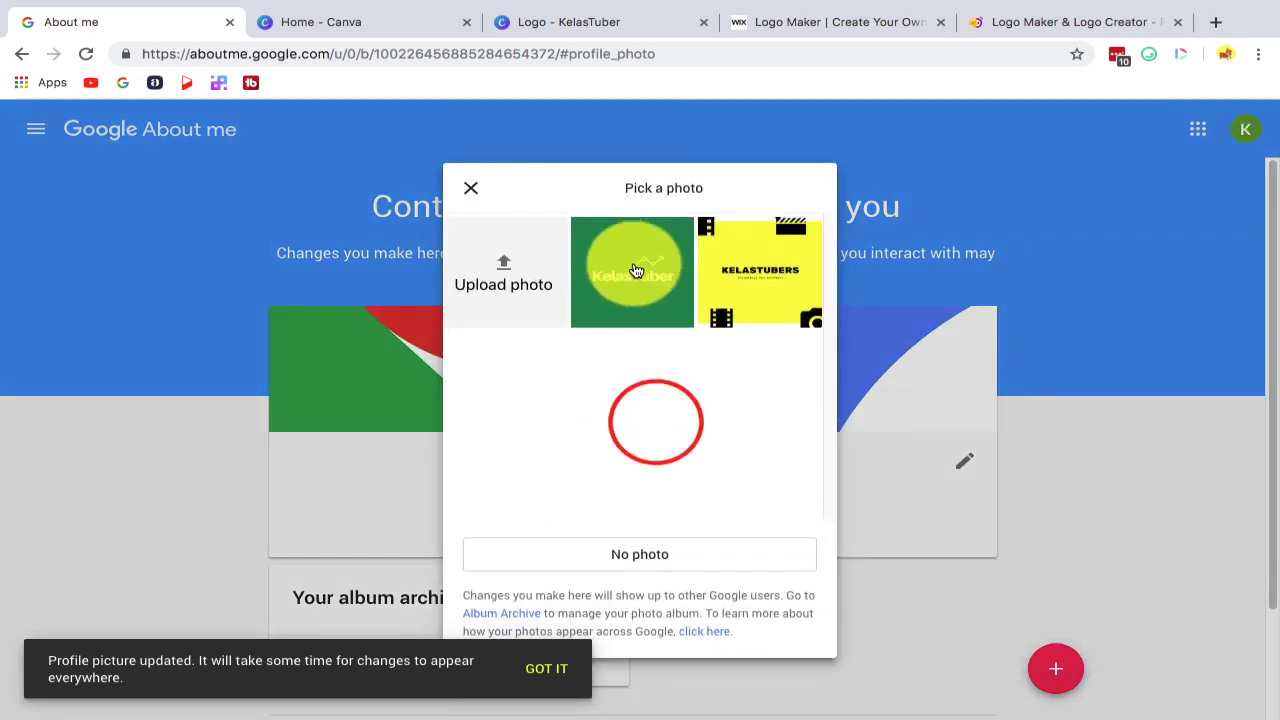
pyautogui.click(487, 240)
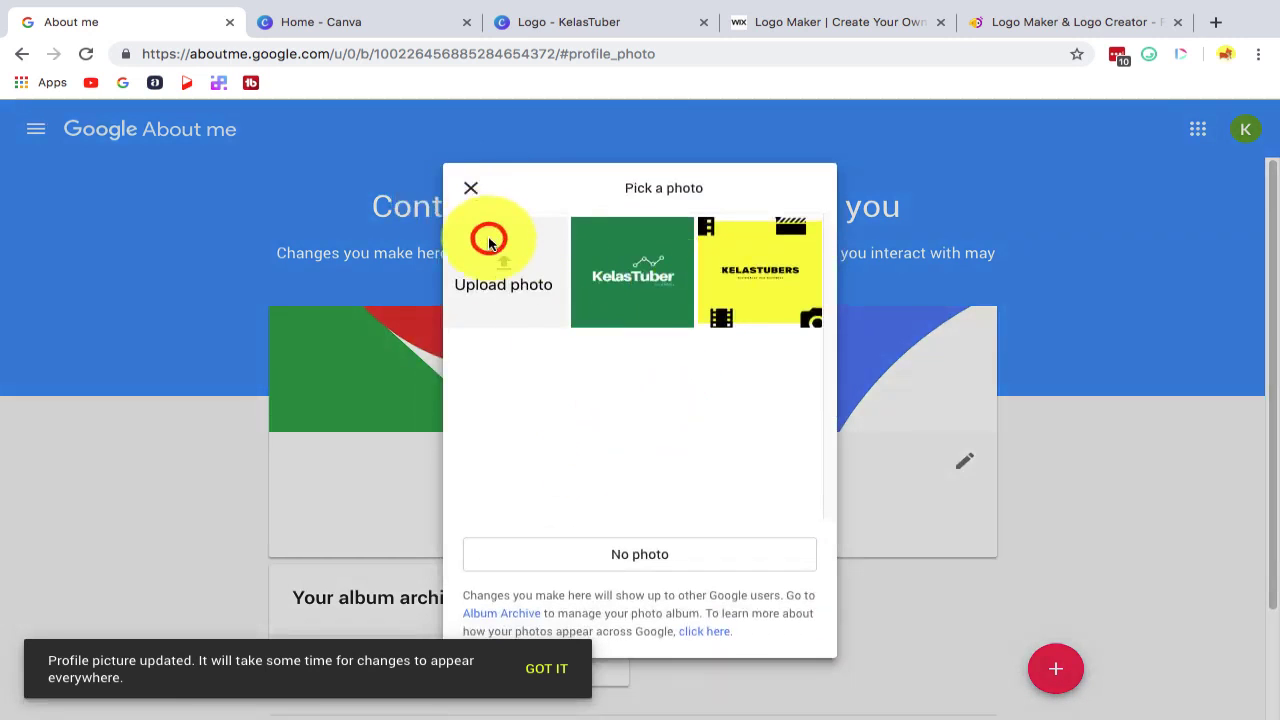
pyautogui.doubleClick(484, 44)
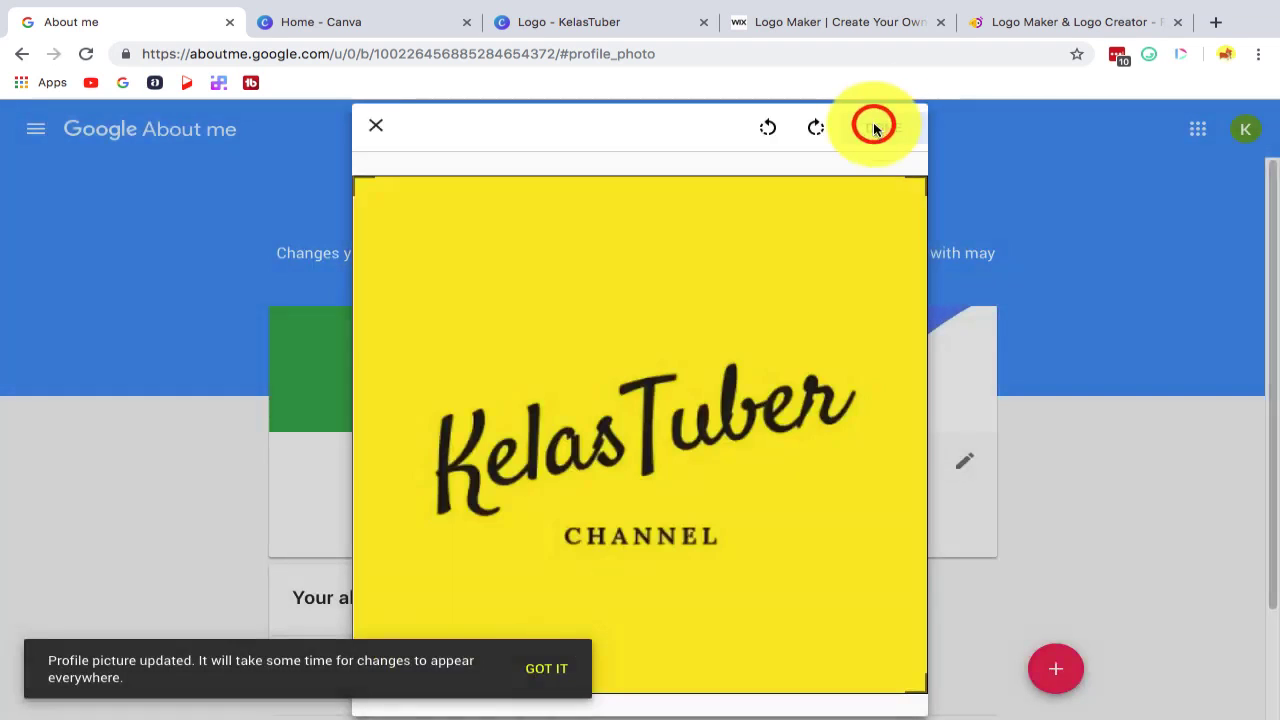
pyautogui.click(874, 127)
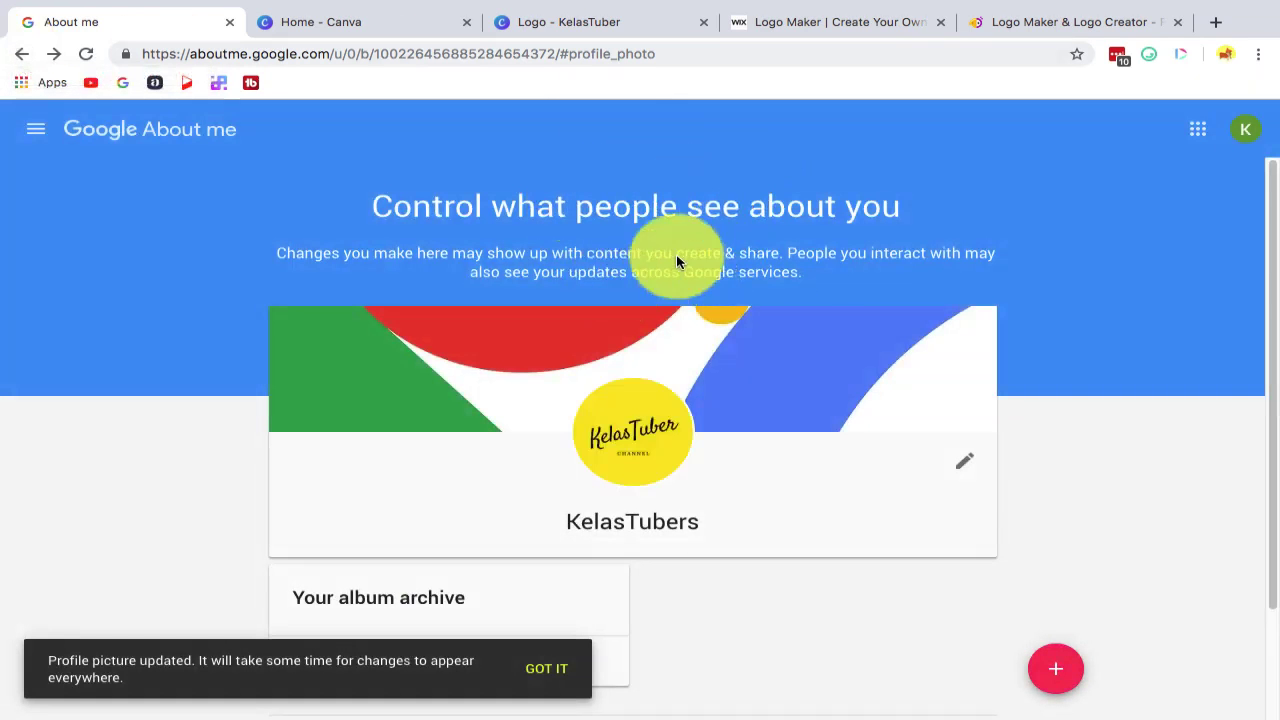
pyautogui.click(21, 55)
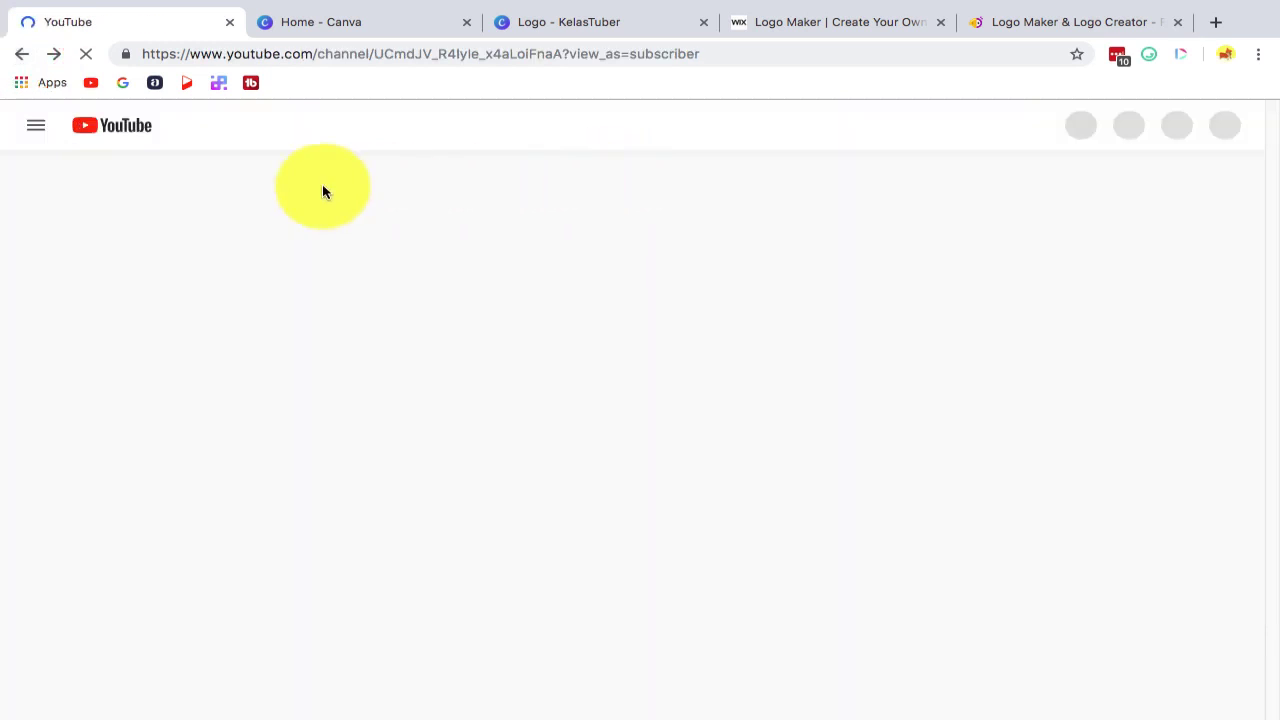
pyautogui.click(90, 55)
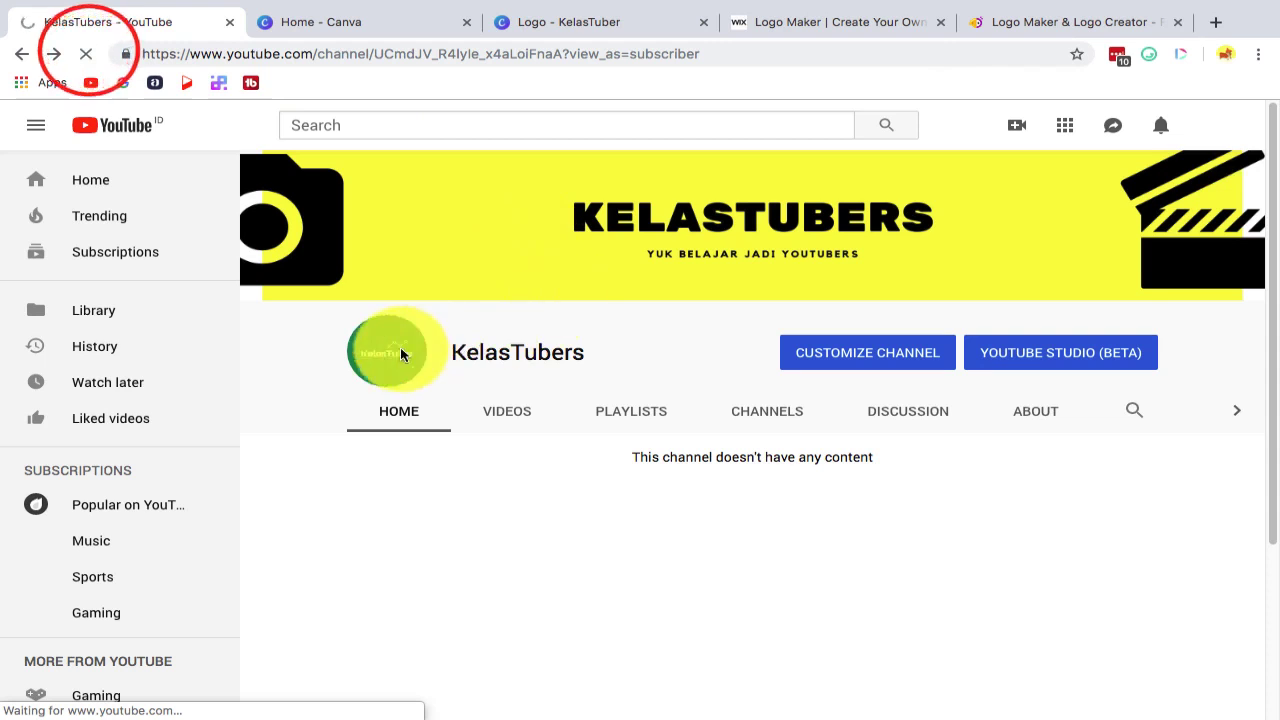
# Step: Switch to the KelasTuber logo design in Canva and browse the list of logo templates for further style options
pyautogui.click(571, 21)
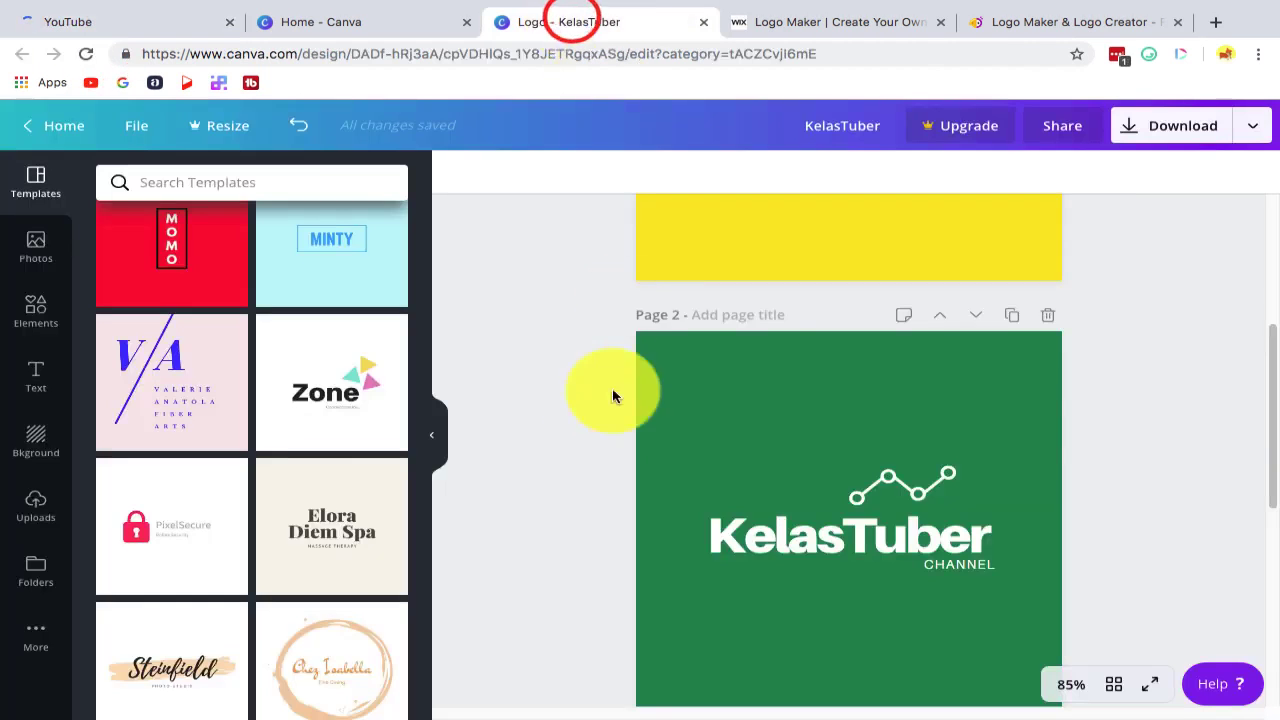
pyautogui.scroll(-7, 291, 486)
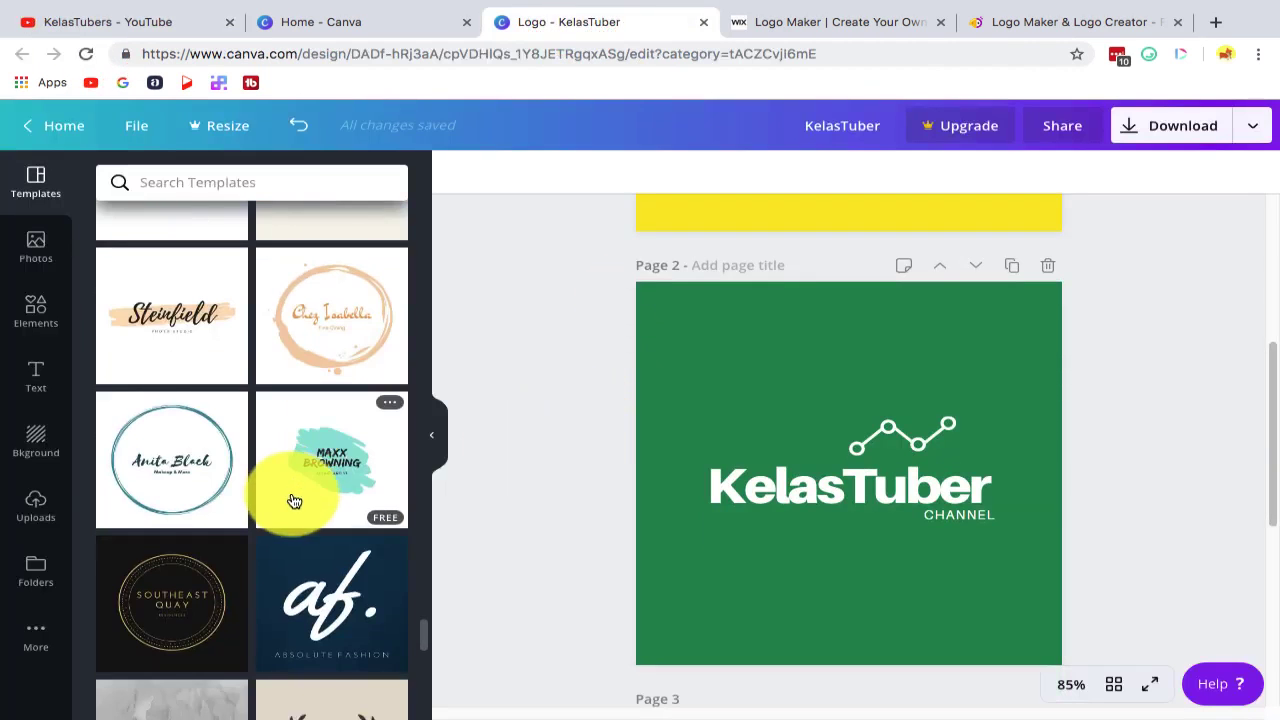
pyautogui.scroll(-3, 270, 447)
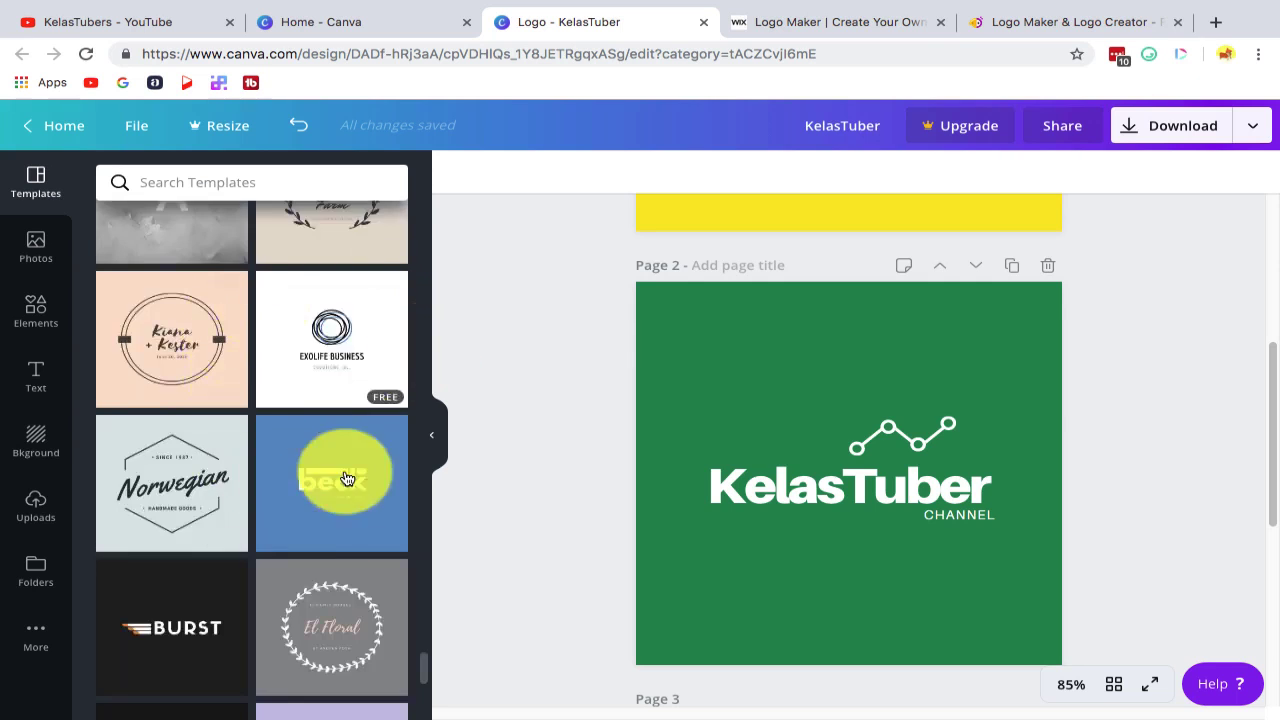
pyautogui.scroll(-3, 309, 446)
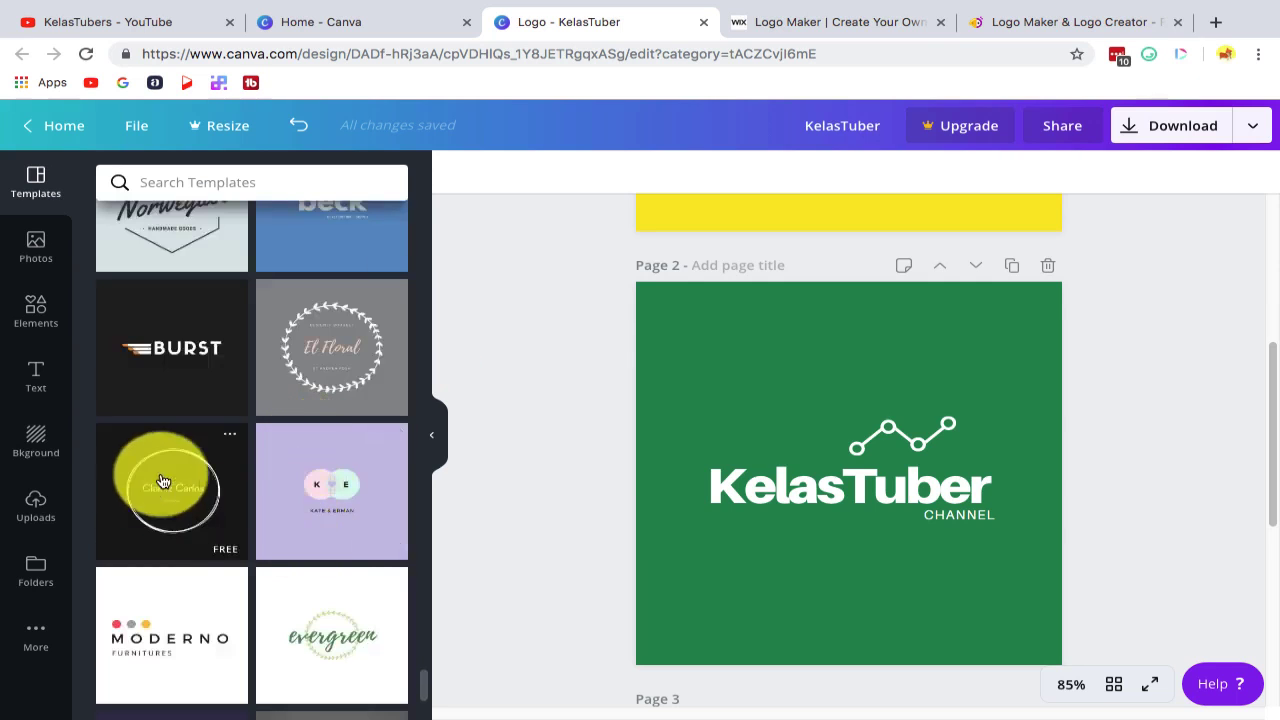
pyautogui.scroll(-1, 304, 519)
pyautogui.scroll(-5, 304, 519)
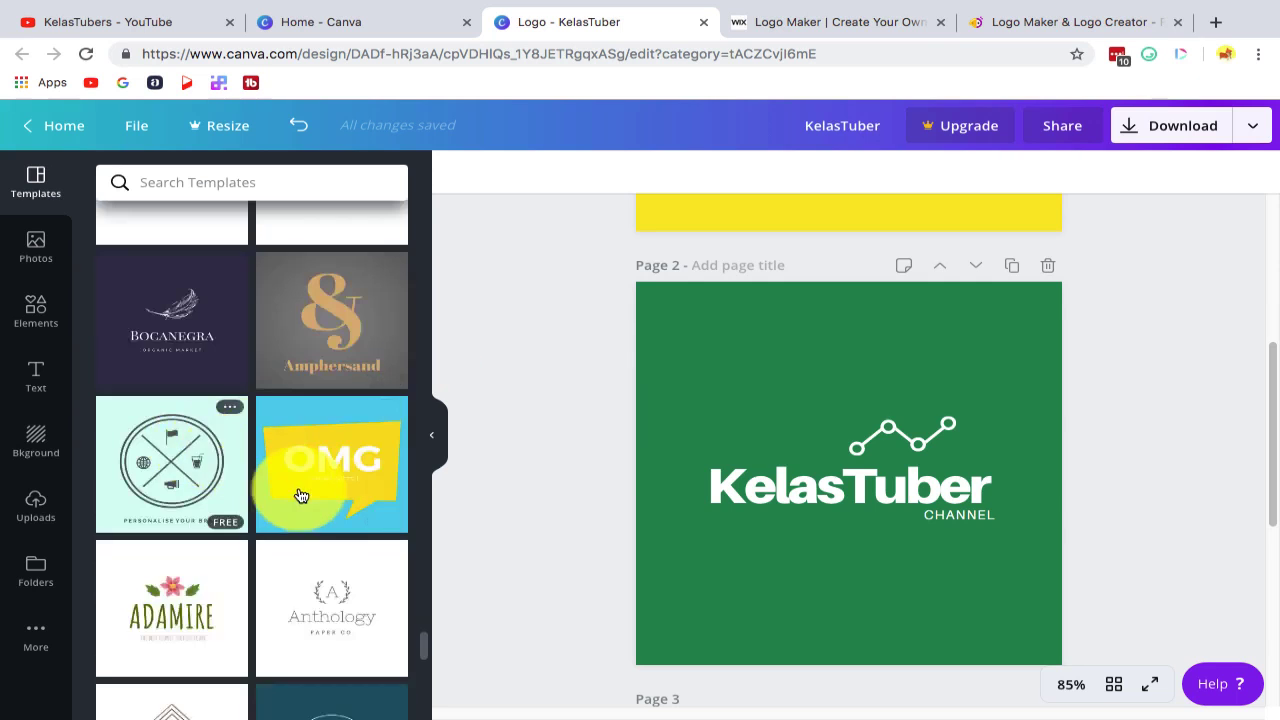
pyautogui.scroll(-10, 305, 497)
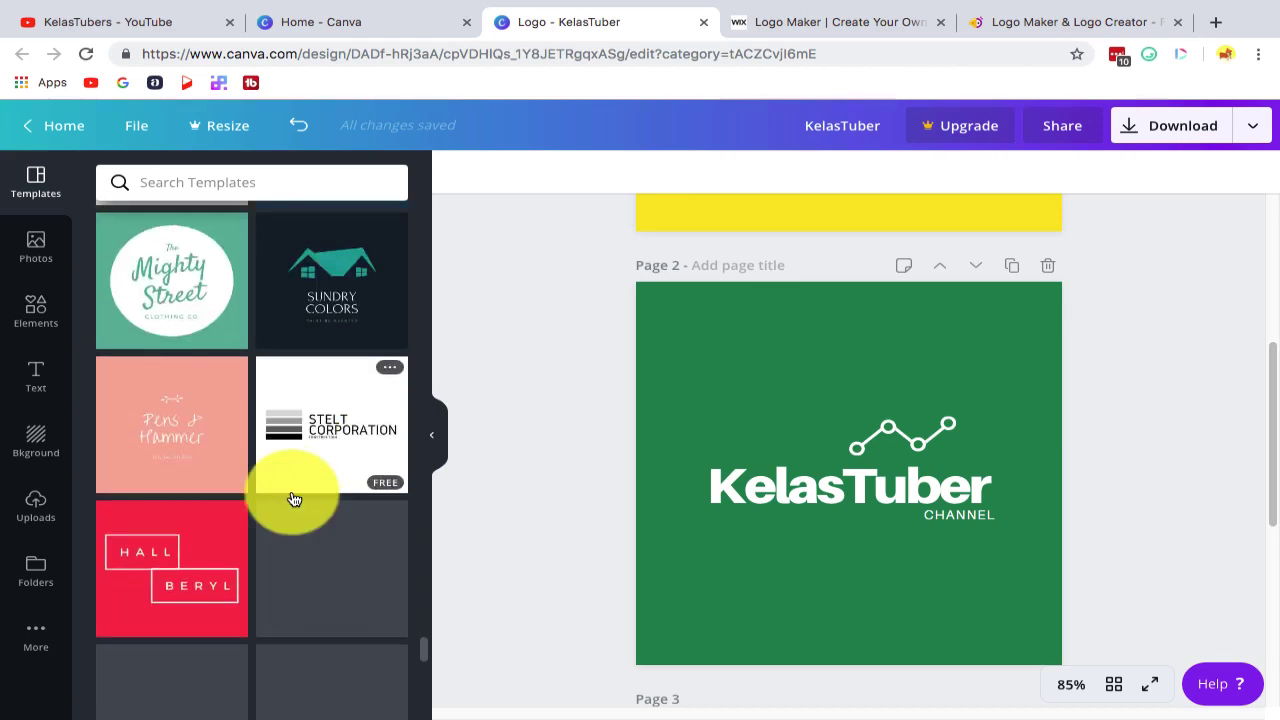
pyautogui.scroll(-3, 277, 349)
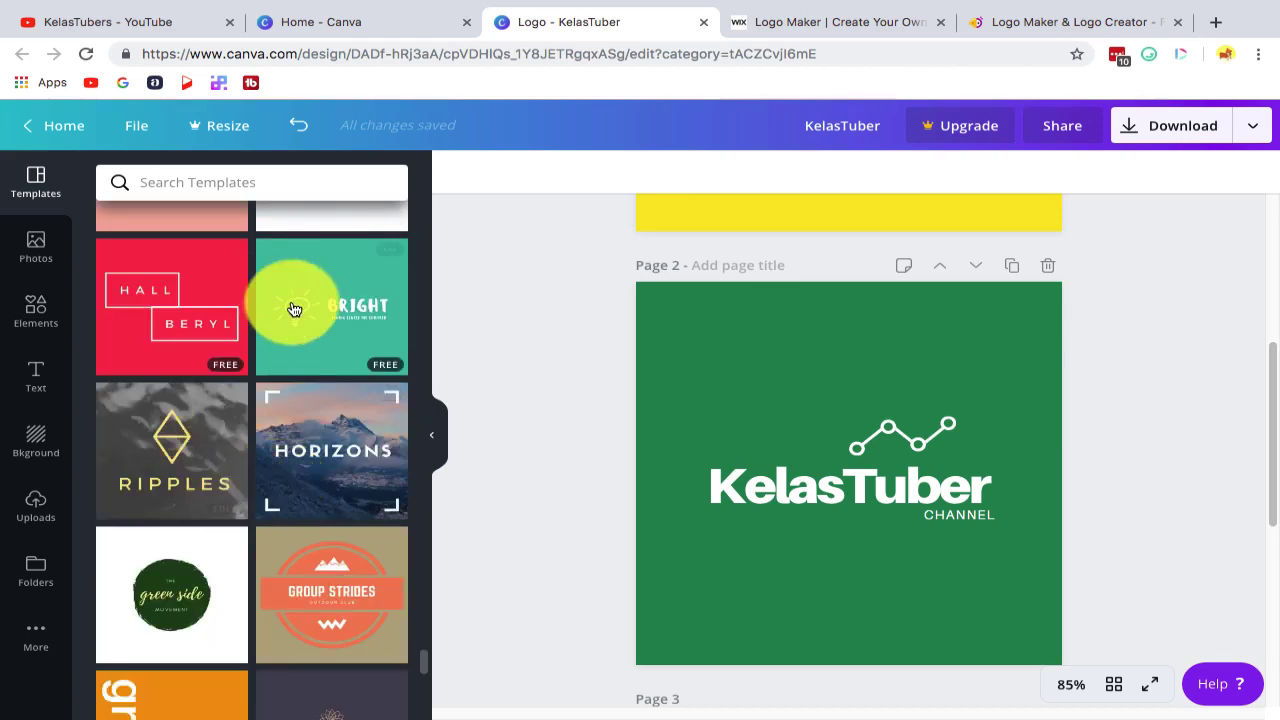
# Step: Check the profile picture on the KelasTubers YouTube channel page, and view more logo templates in the Canva design
pyautogui.click(155, 35)
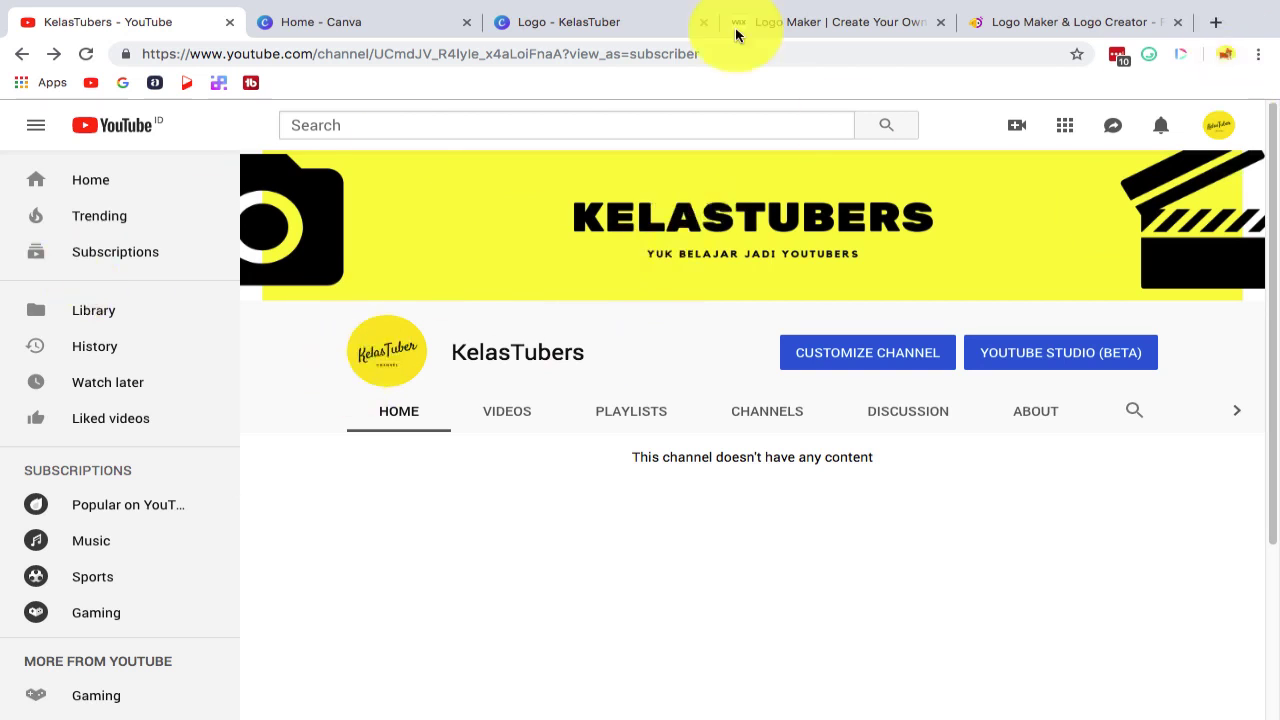
pyautogui.click(828, 21)
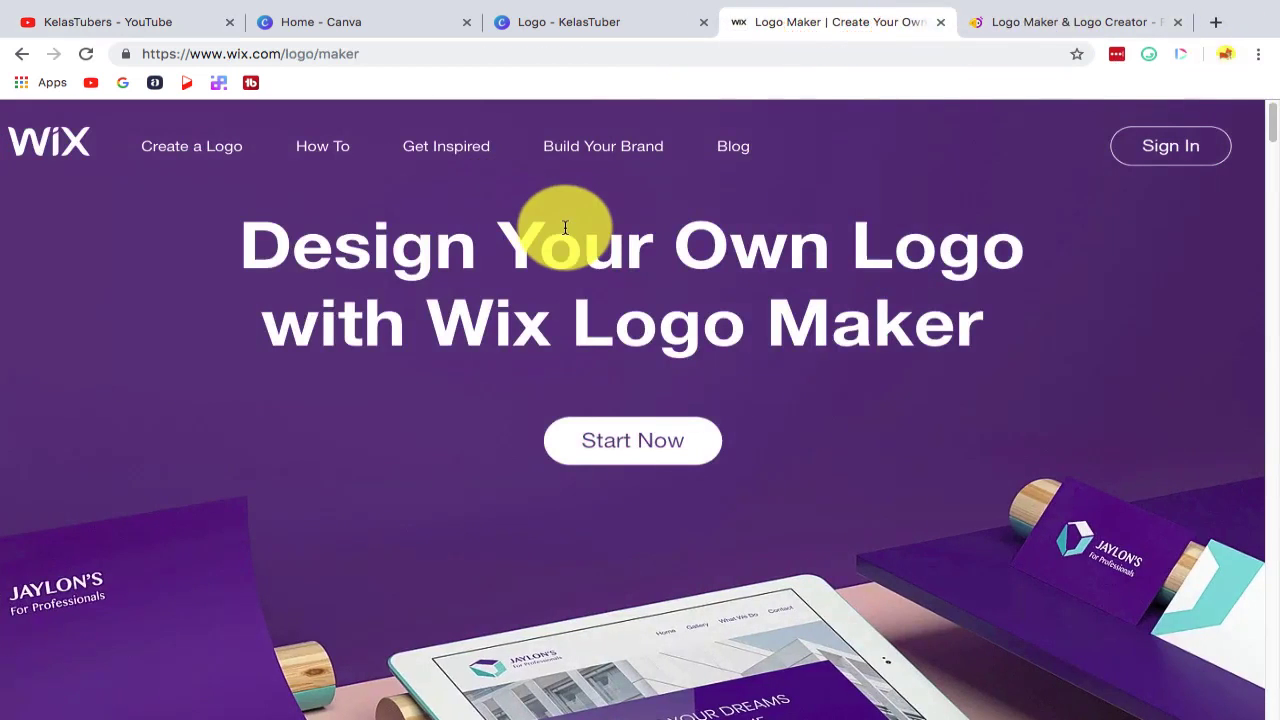
pyautogui.click(549, 25)
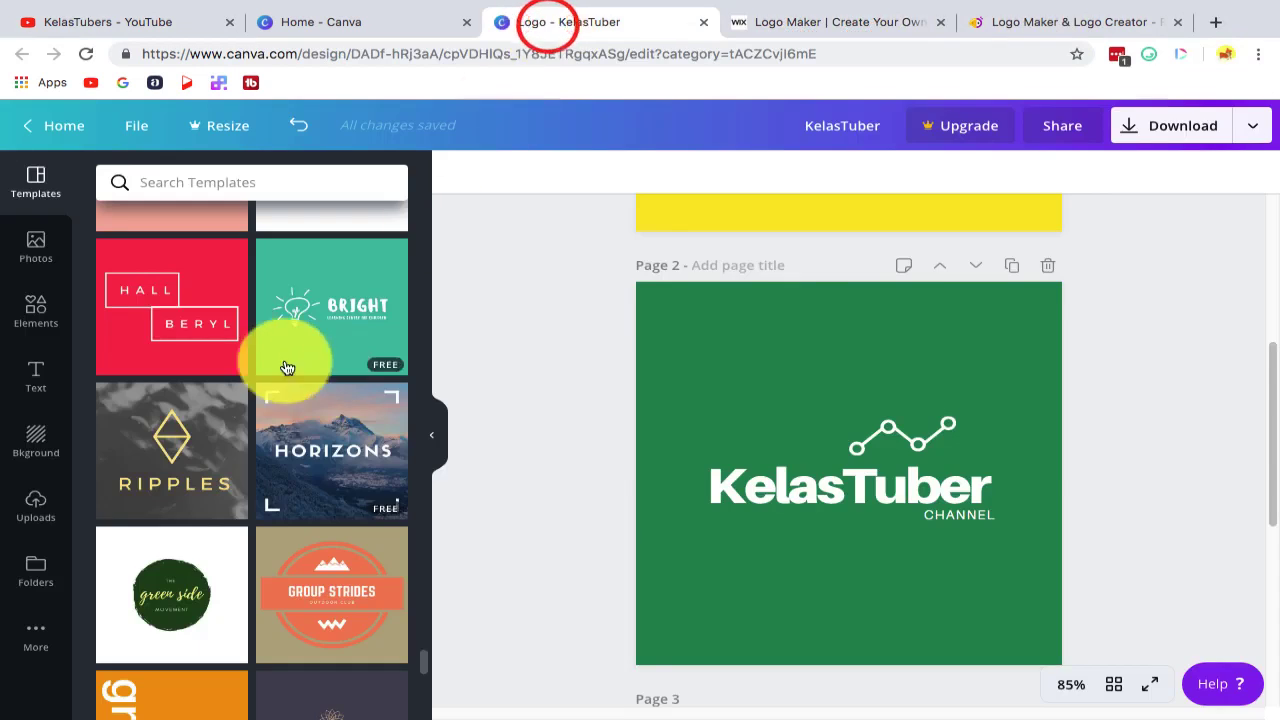
pyautogui.scroll(-1, 191, 537)
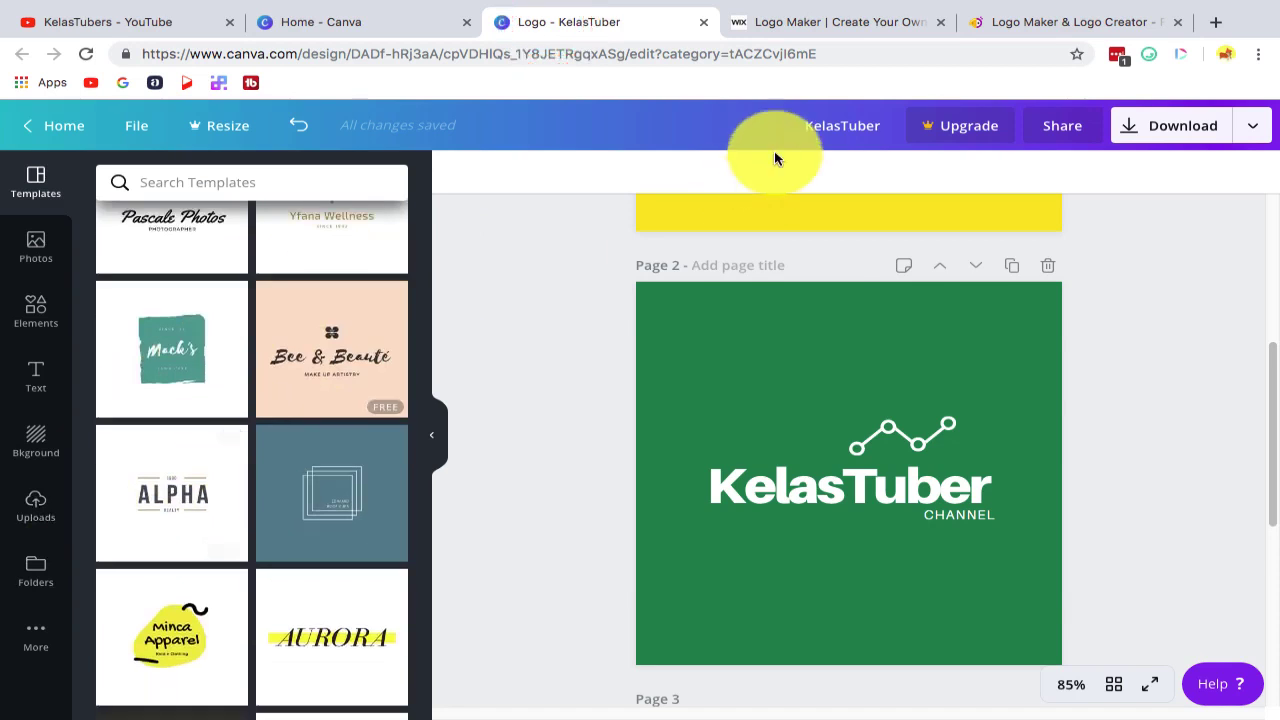
# Step: Switch to the Wix Logo Maker landing page and start creating a logo from it in a new tab
pyautogui.click(822, 25)
pyautogui.moveTo(234, 206); pyautogui.dragTo(957, 271)
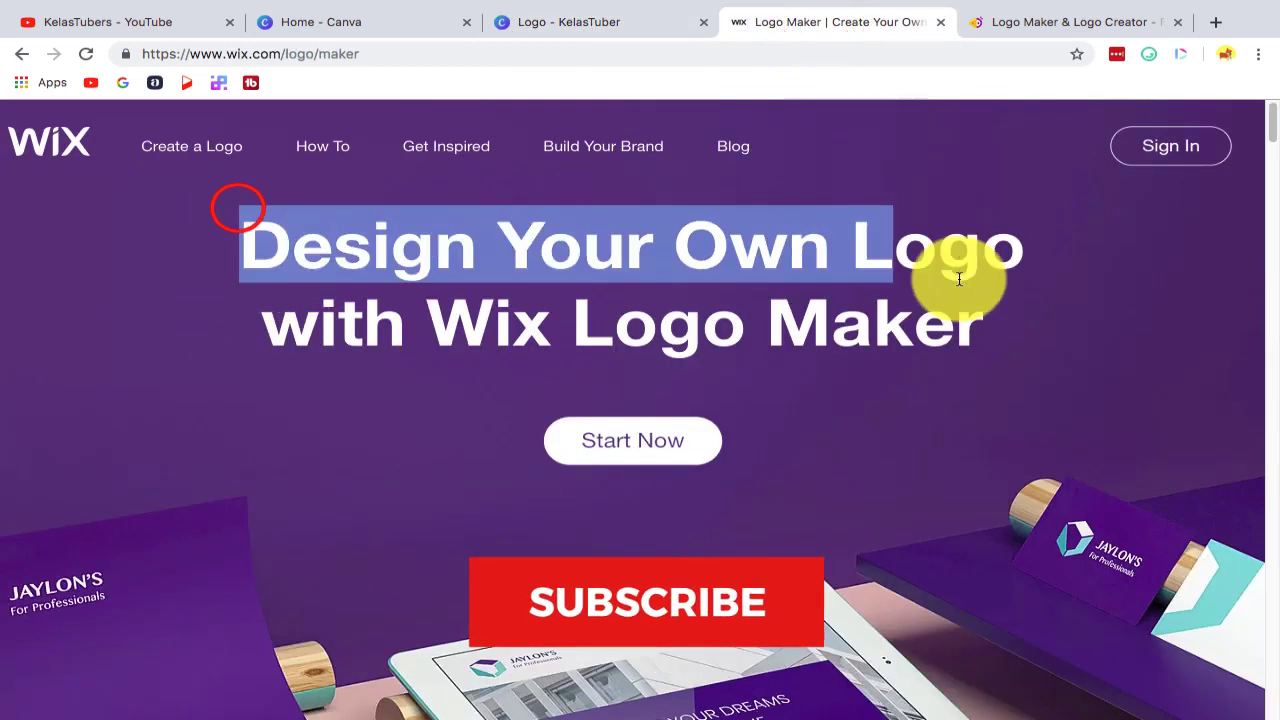
pyautogui.click(1009, 334)
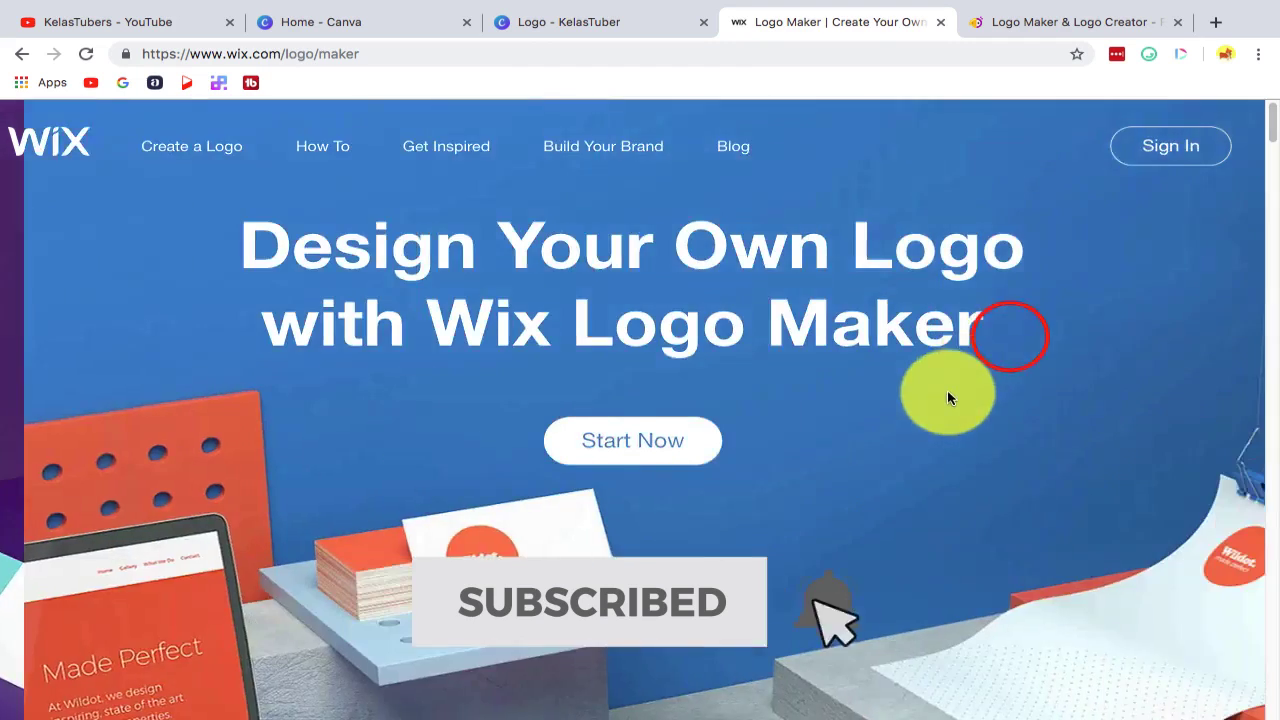
pyautogui.scroll(-1, 660, 412)
pyautogui.scroll(-5, 660, 412)
pyautogui.click(669, 130)
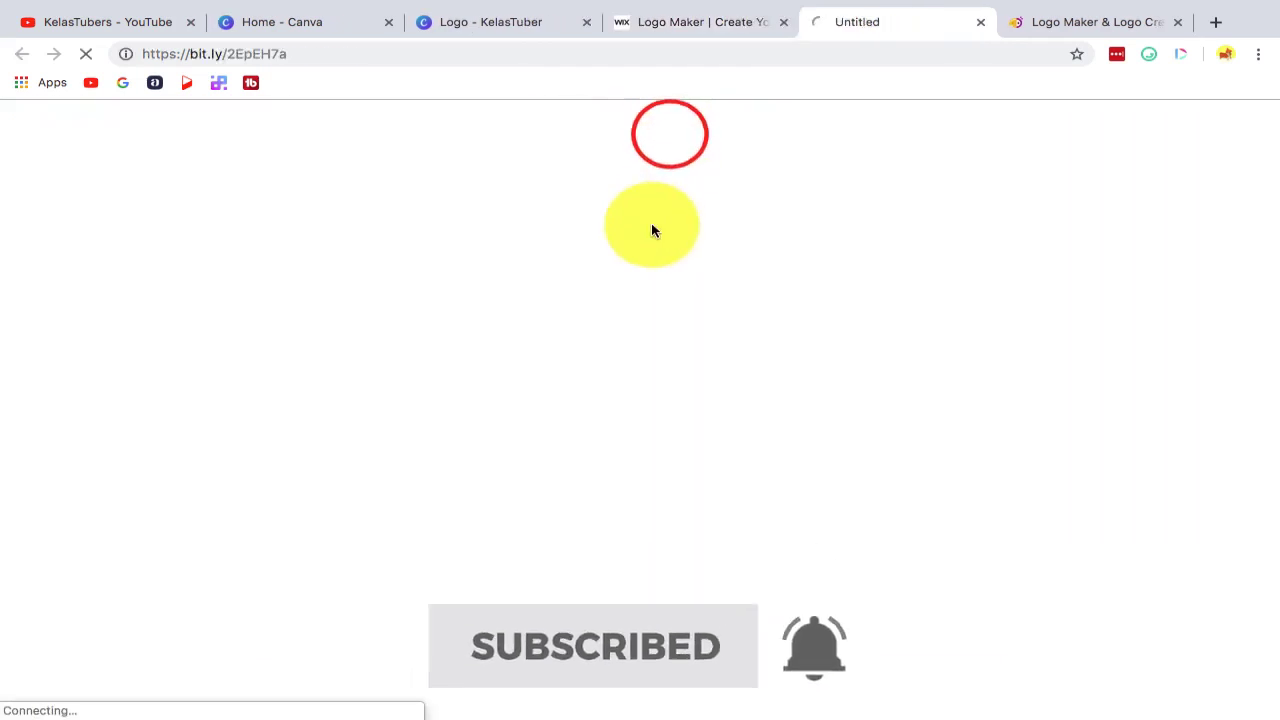
# Step: Review the Wix Logo Maker landing page's heading and its sections on customizing logos, and return to the logo design start form
pyautogui.click(711, 23)
pyautogui.scroll(5, 720, 280)
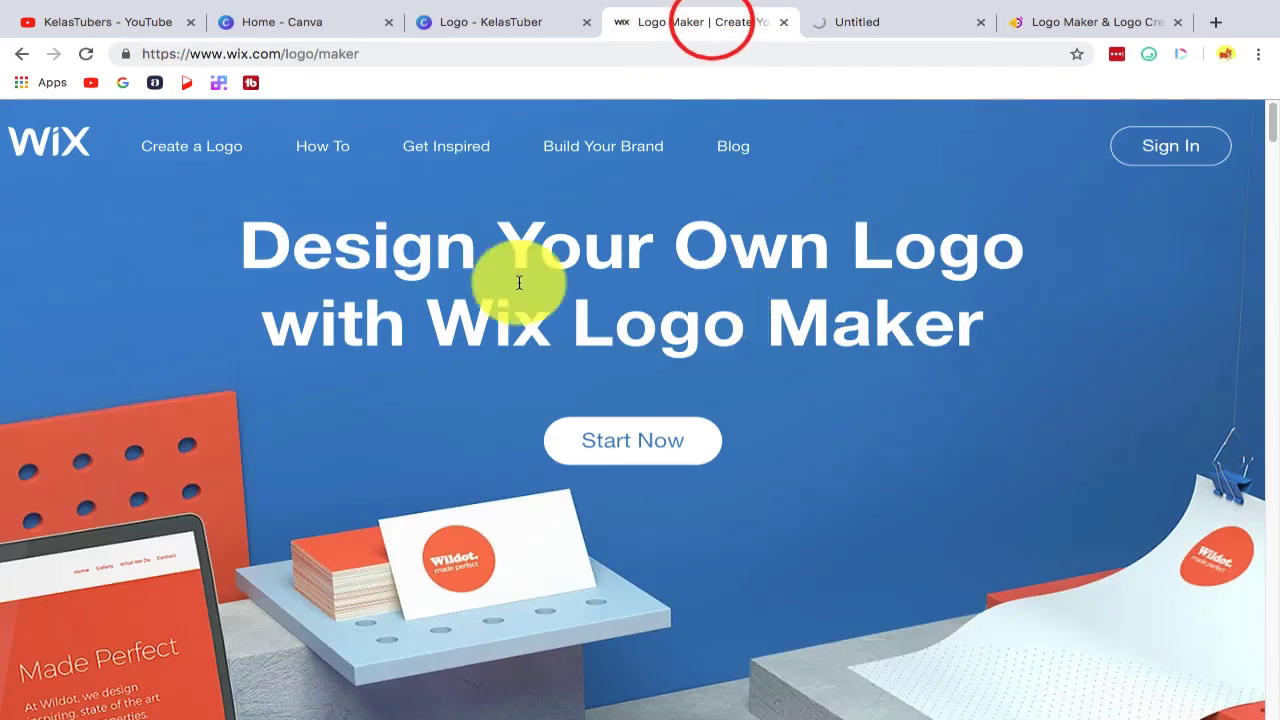
pyautogui.moveTo(248, 243); pyautogui.dragTo(1039, 312)
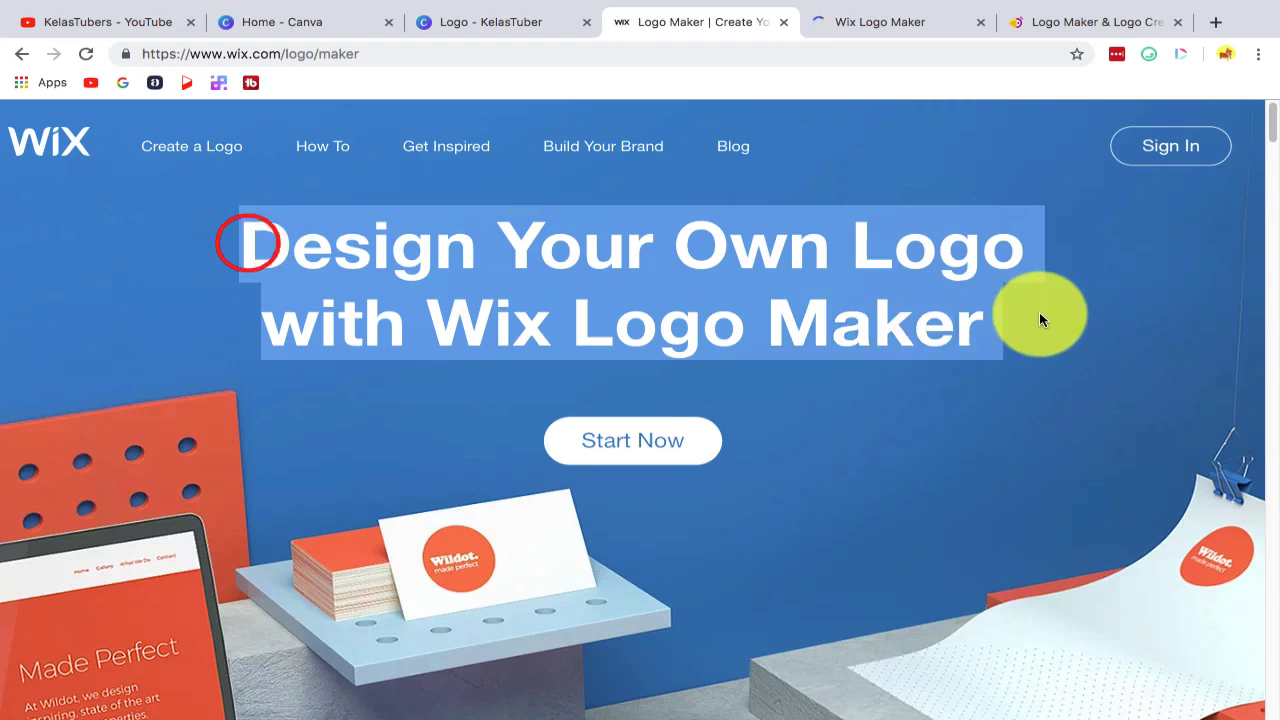
pyautogui.click(870, 22)
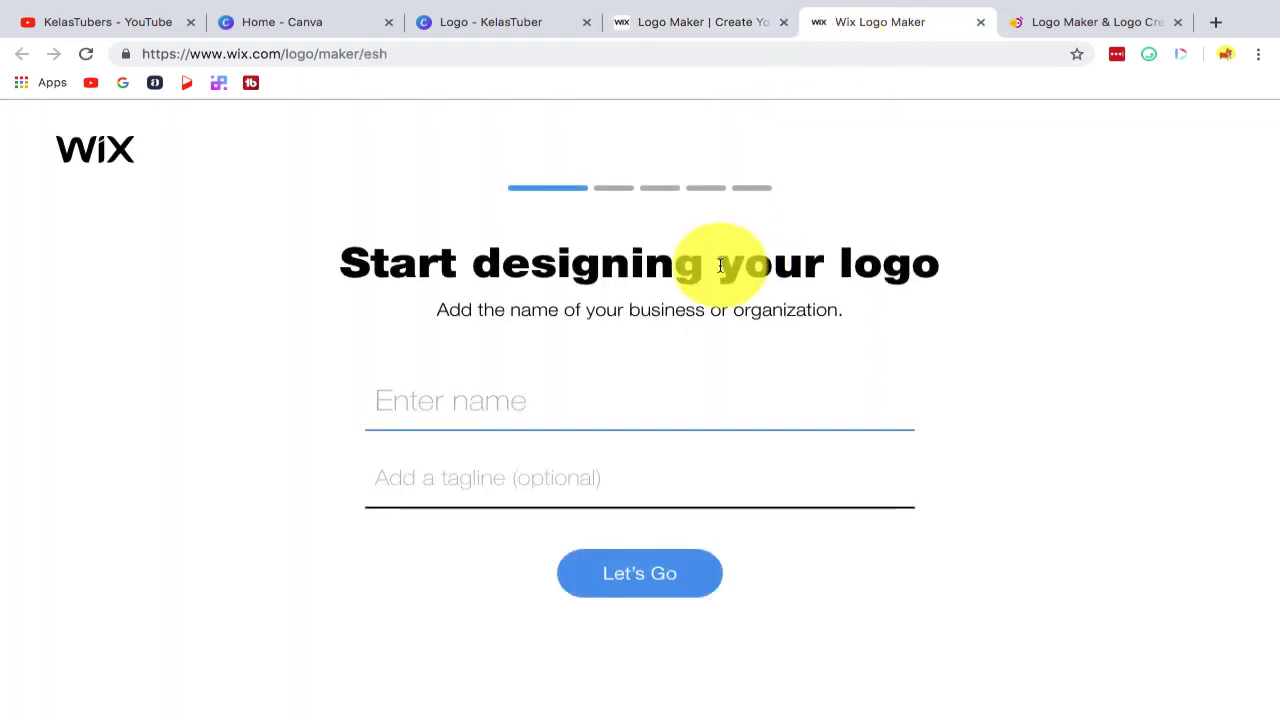
pyautogui.click(711, 24)
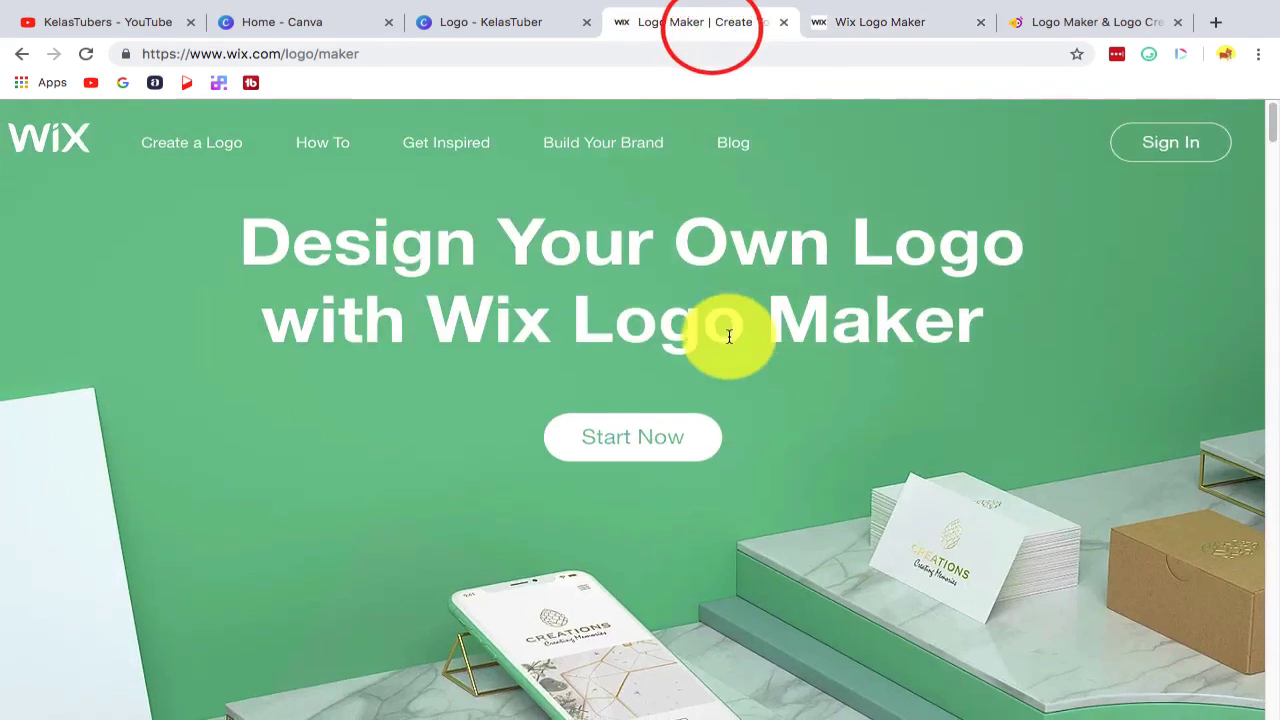
pyautogui.scroll(-3, 699, 360)
pyautogui.scroll(-6, 699, 360)
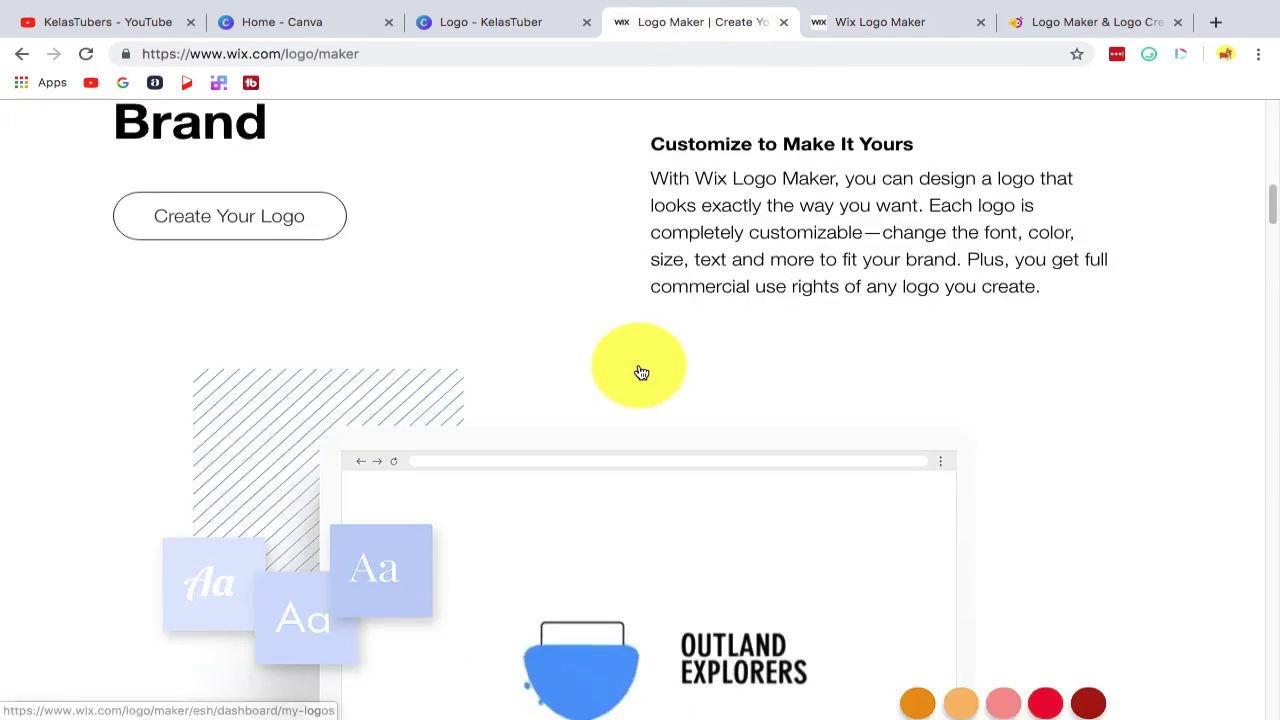
pyautogui.scroll(-3, 638, 364)
pyautogui.scroll(-3, 641, 372)
pyautogui.click(858, 22)
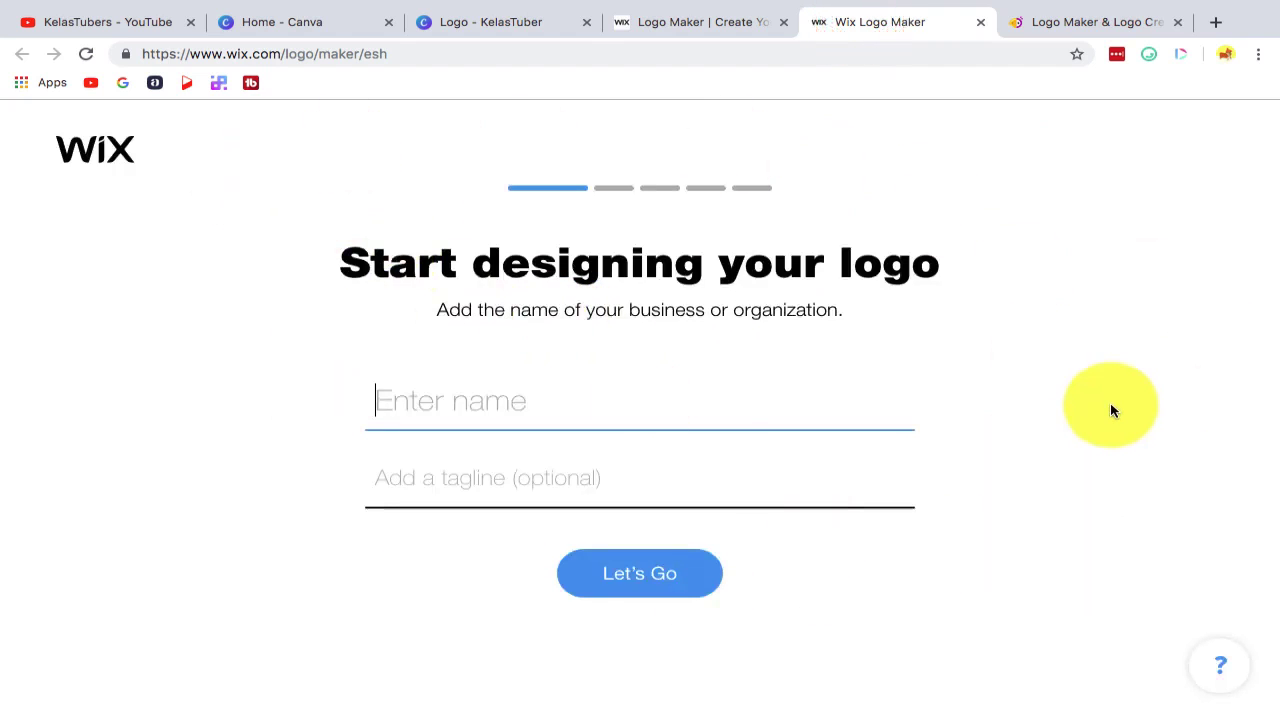
# Step: Enter KelasTuber as the logo name and CHANNEL as the tagline, and continue to the industry question
pyautogui.write('KelasTuber')
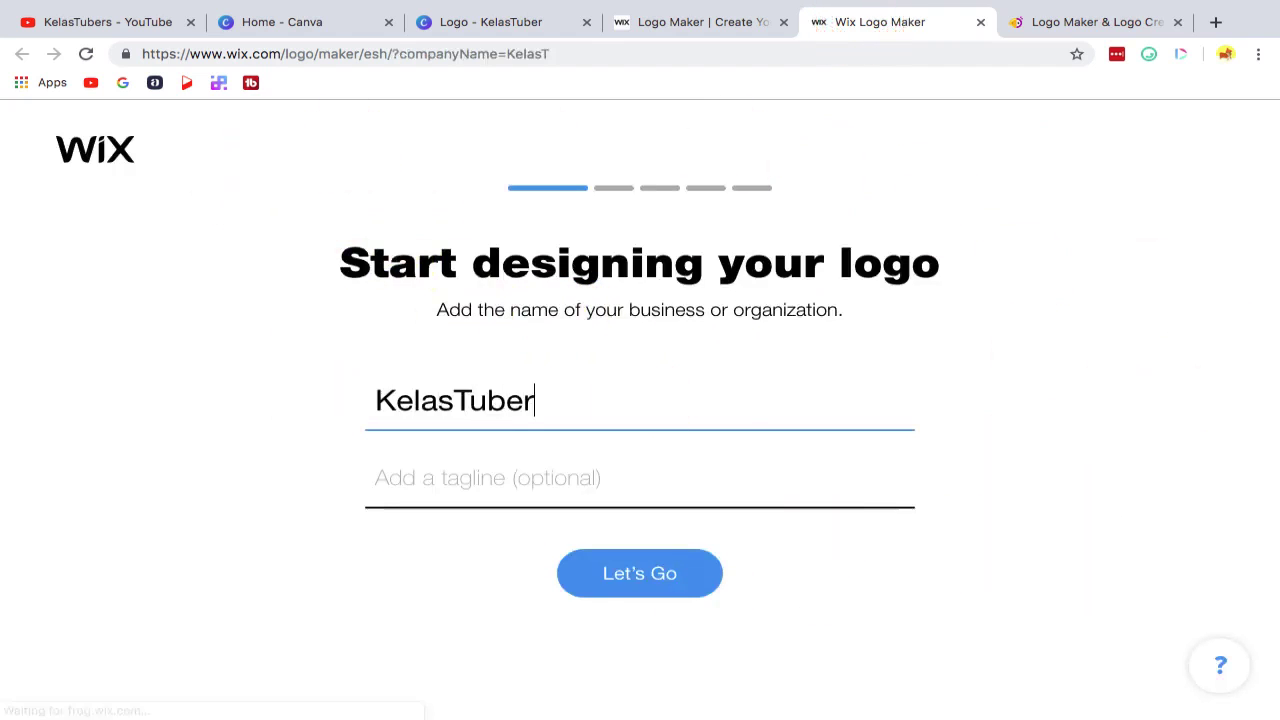
pyautogui.click(513, 462)
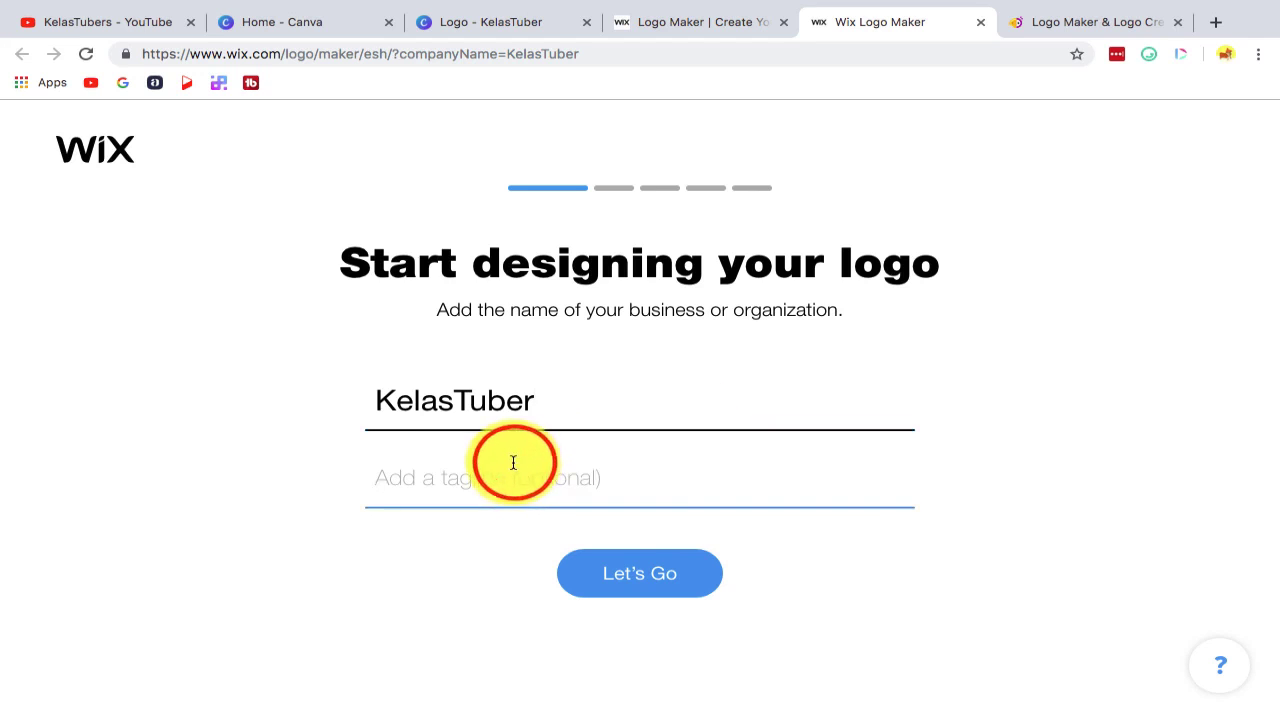
pyautogui.write('CHANN')
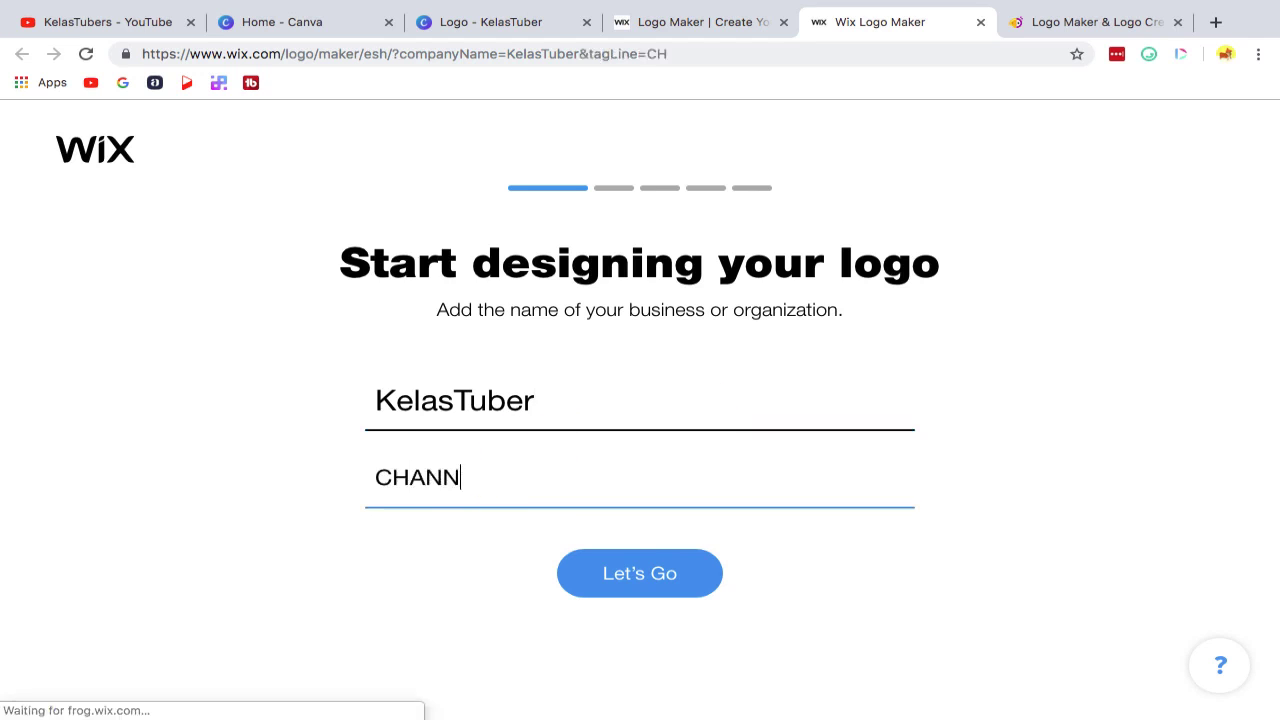
pyautogui.write('EL')
pyautogui.click(620, 554)
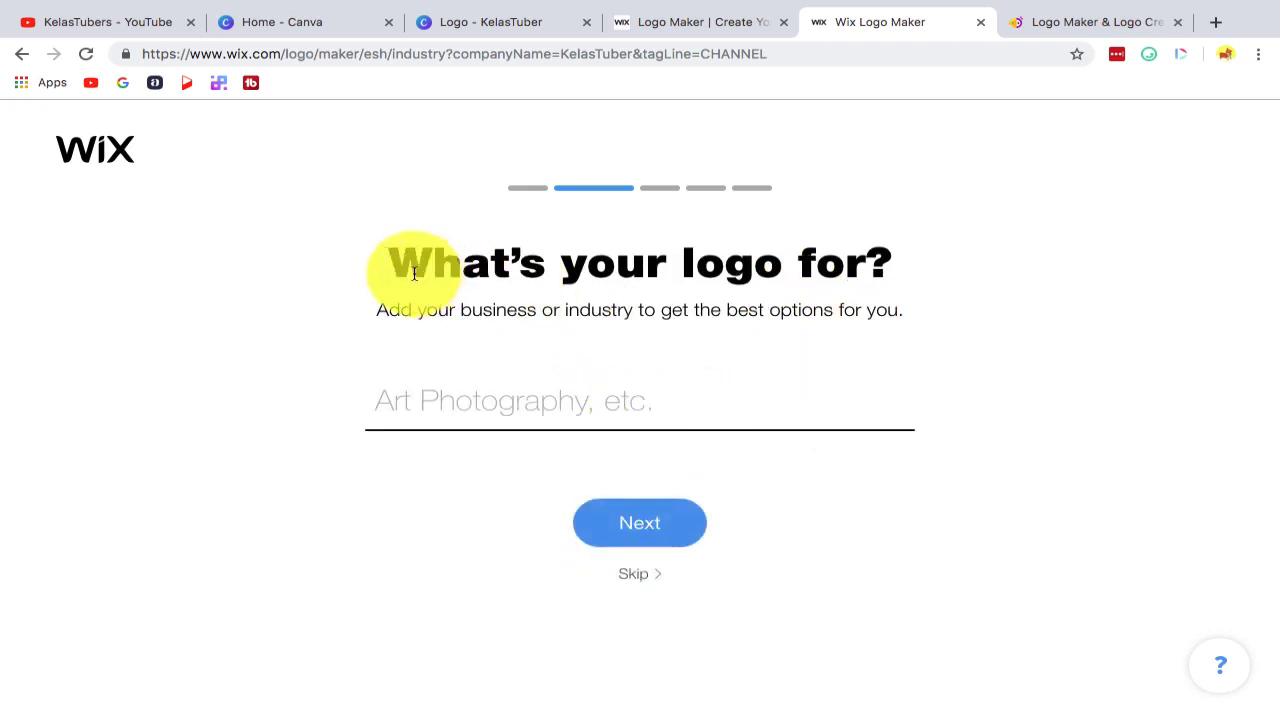
# Step: Read the question about what the logo is for, and continue without entering a business or industry
pyautogui.moveTo(405, 266); pyautogui.dragTo(891, 314)
pyautogui.click(895, 318)
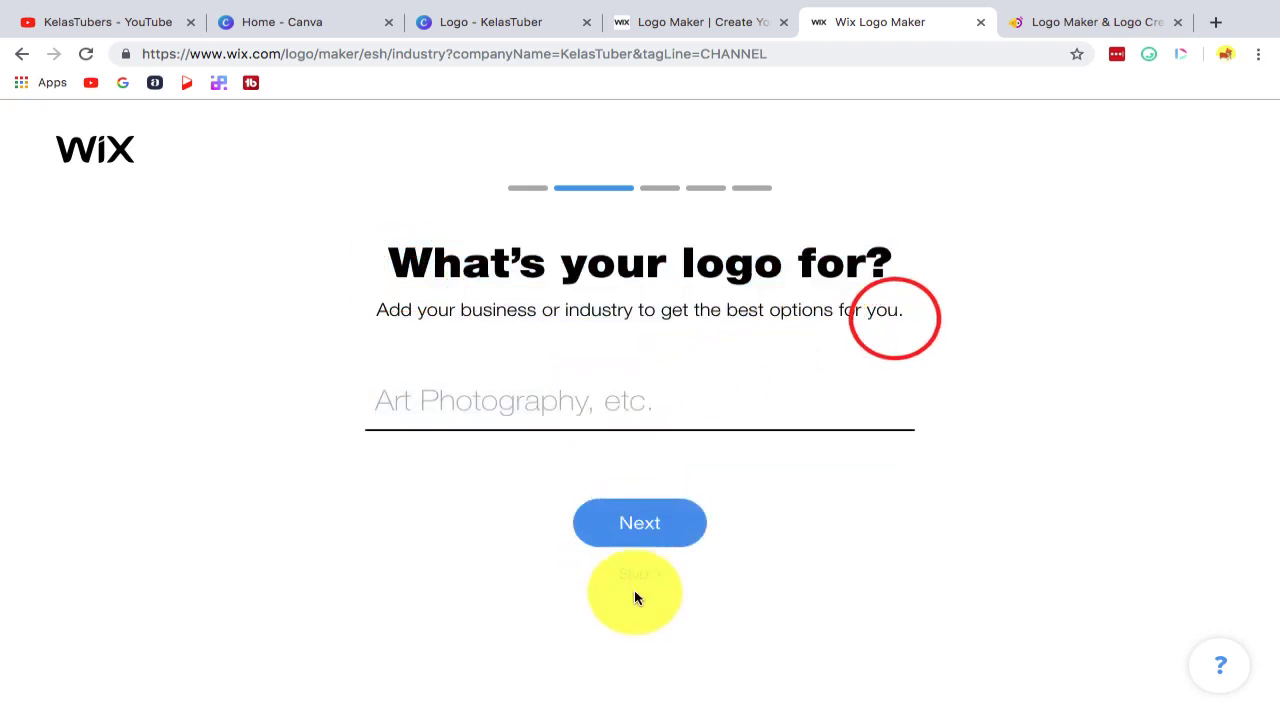
pyautogui.click(640, 538)
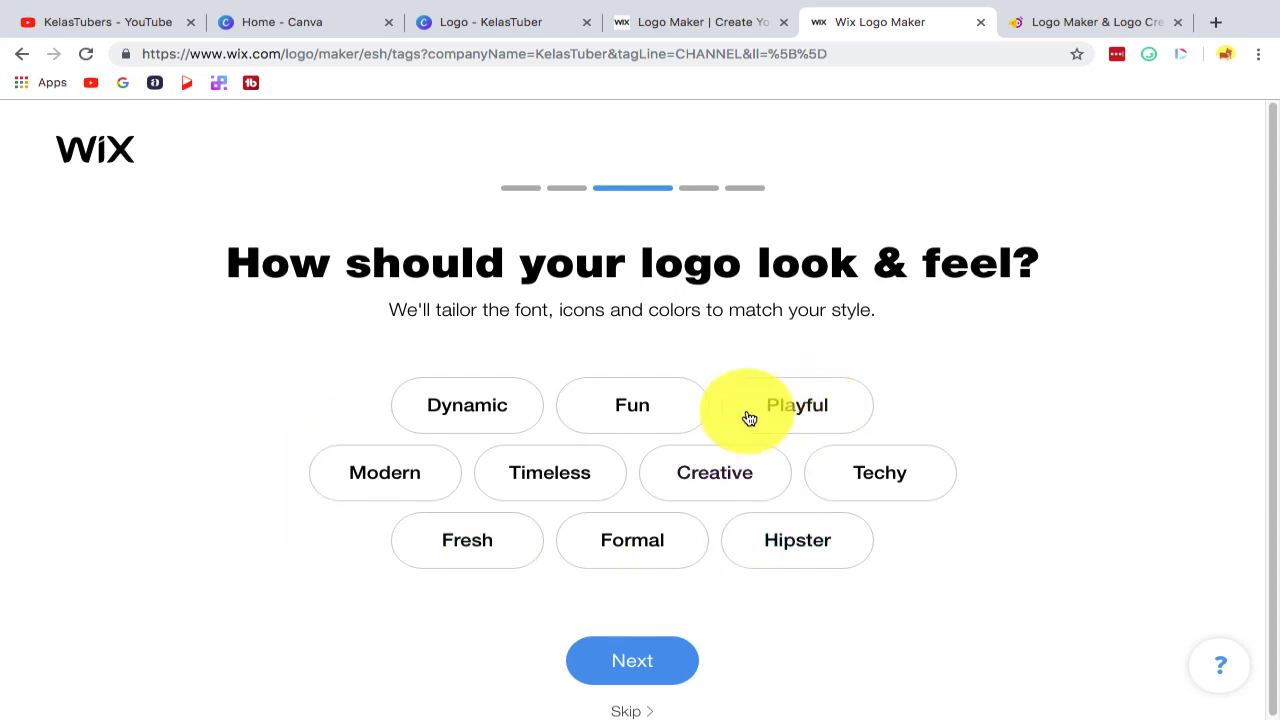
# Step: Choose Playful, Modern and Fresh as the logo's look and feel, and continue to the sample design comparison
pyautogui.click(816, 404)
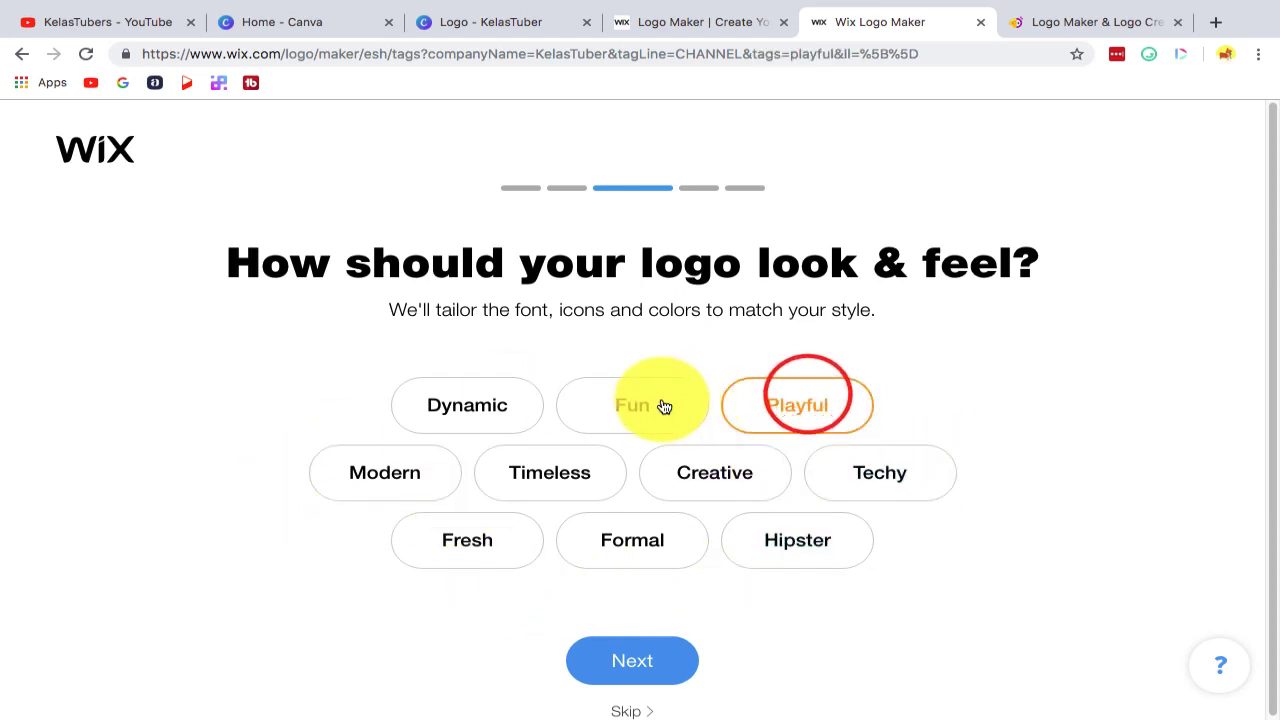
pyautogui.click(628, 402)
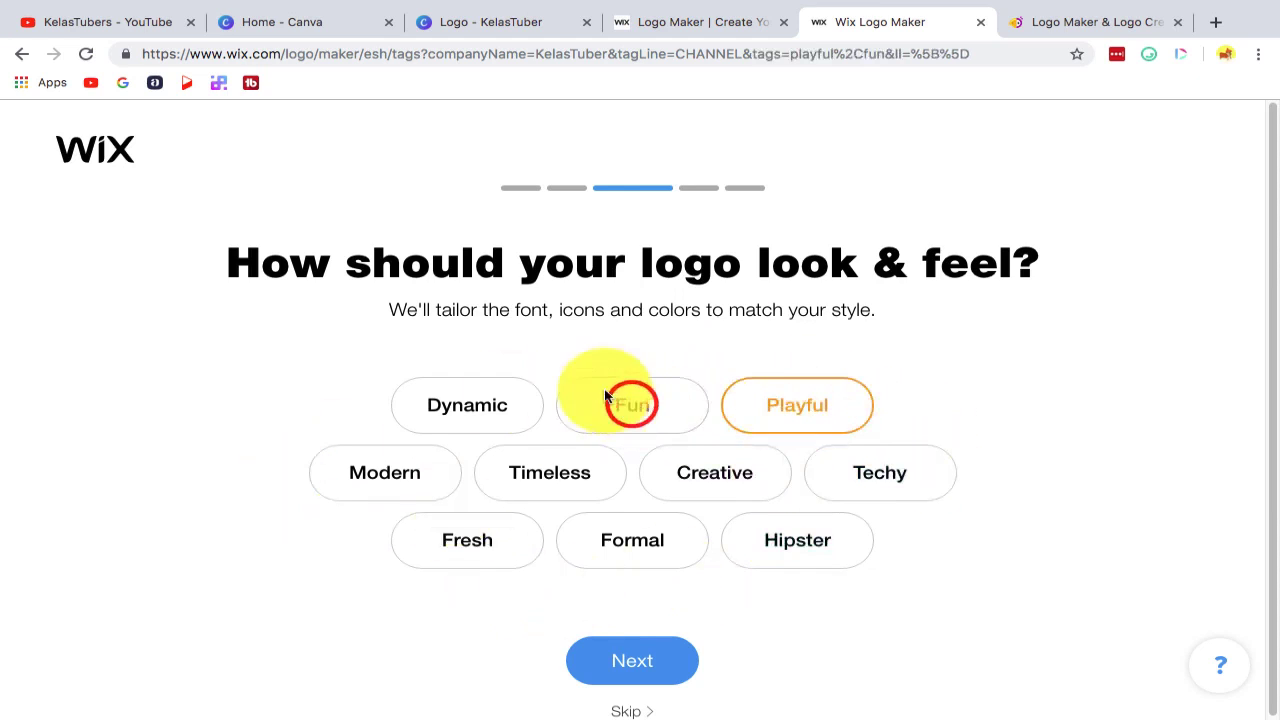
pyautogui.click(415, 462)
pyautogui.click(464, 552)
pyautogui.click(656, 659)
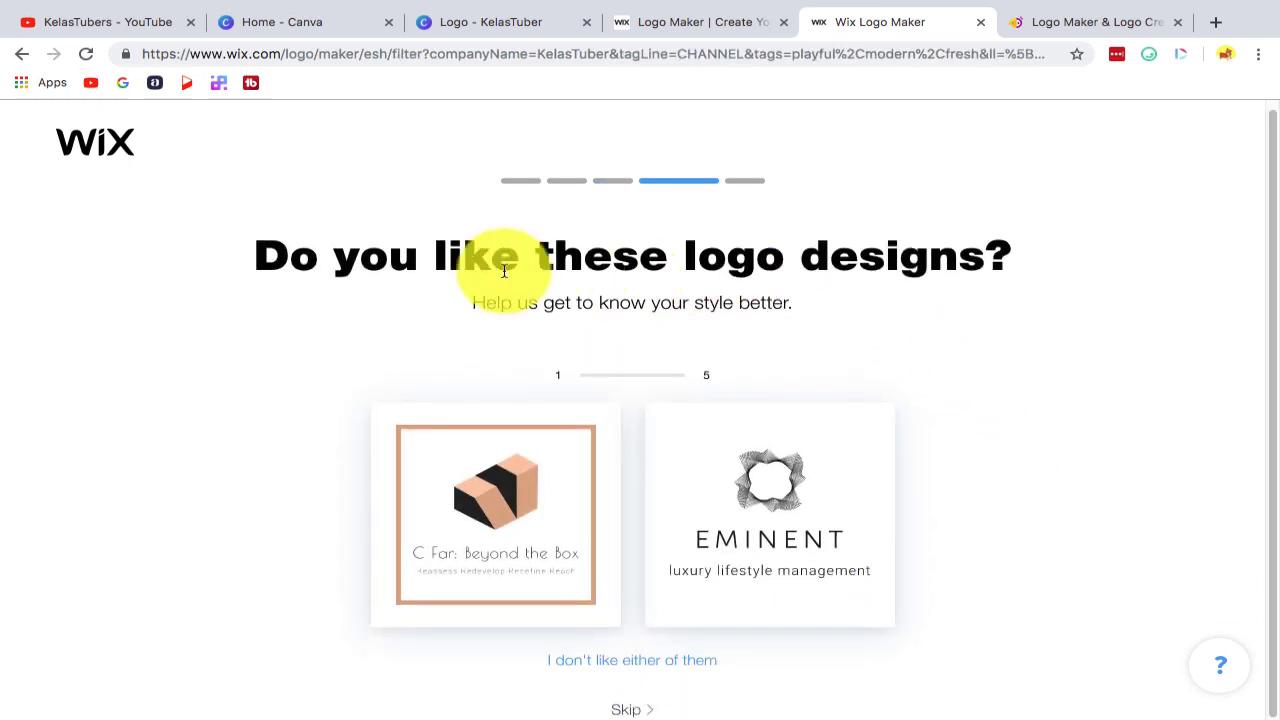
# Step: Reject both sample logo designs in each of the five comparison rounds
pyautogui.moveTo(254, 252); pyautogui.dragTo(1003, 292)
pyautogui.click(1003, 292)
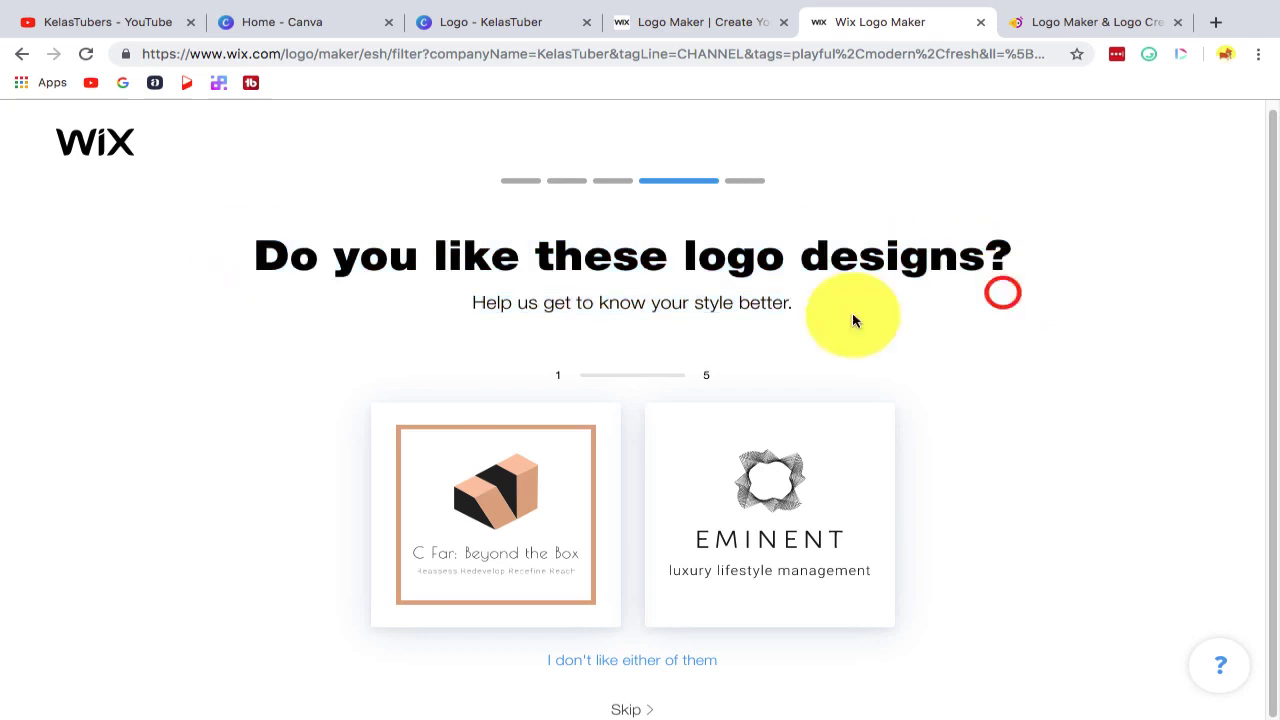
pyautogui.click(600, 662)
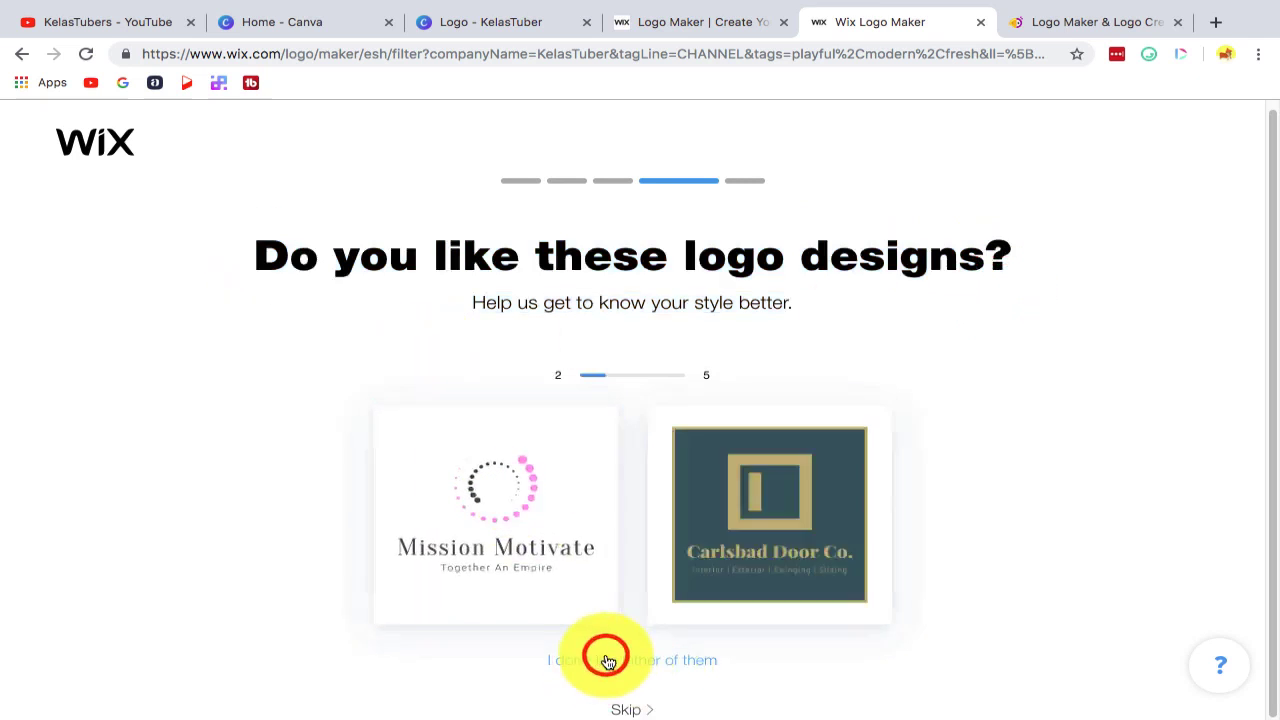
pyautogui.click(607, 661)
pyautogui.click(607, 661)
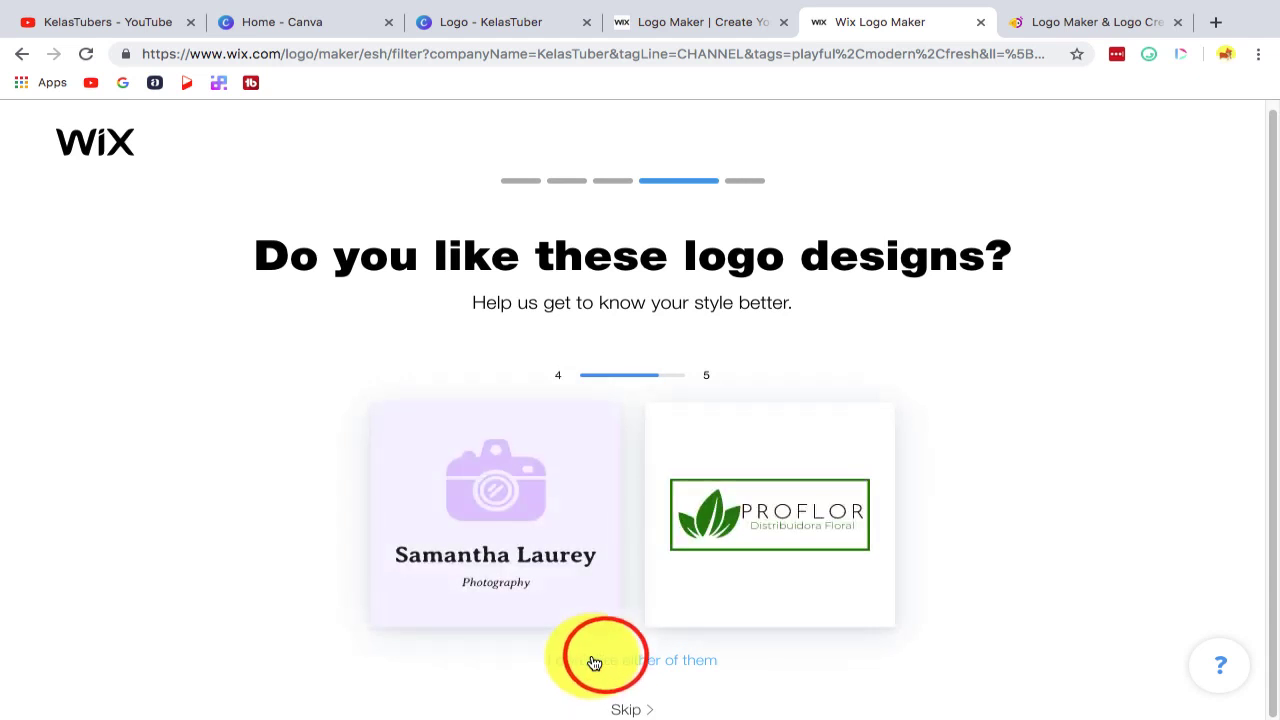
pyautogui.click(593, 661)
pyautogui.click(589, 663)
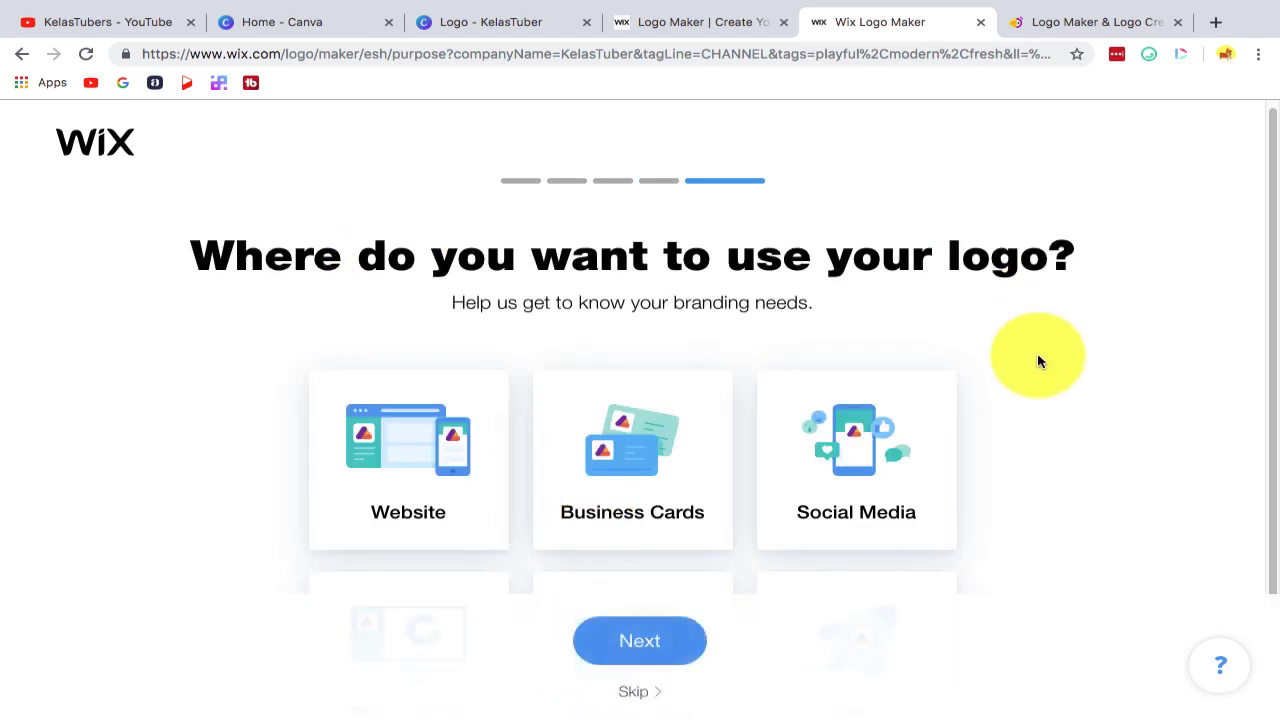
# Step: Choose Social Media as the place where the logo is used, and generate the logo suggestions
pyautogui.scroll(-2, 1020, 380)
pyautogui.click(792, 302)
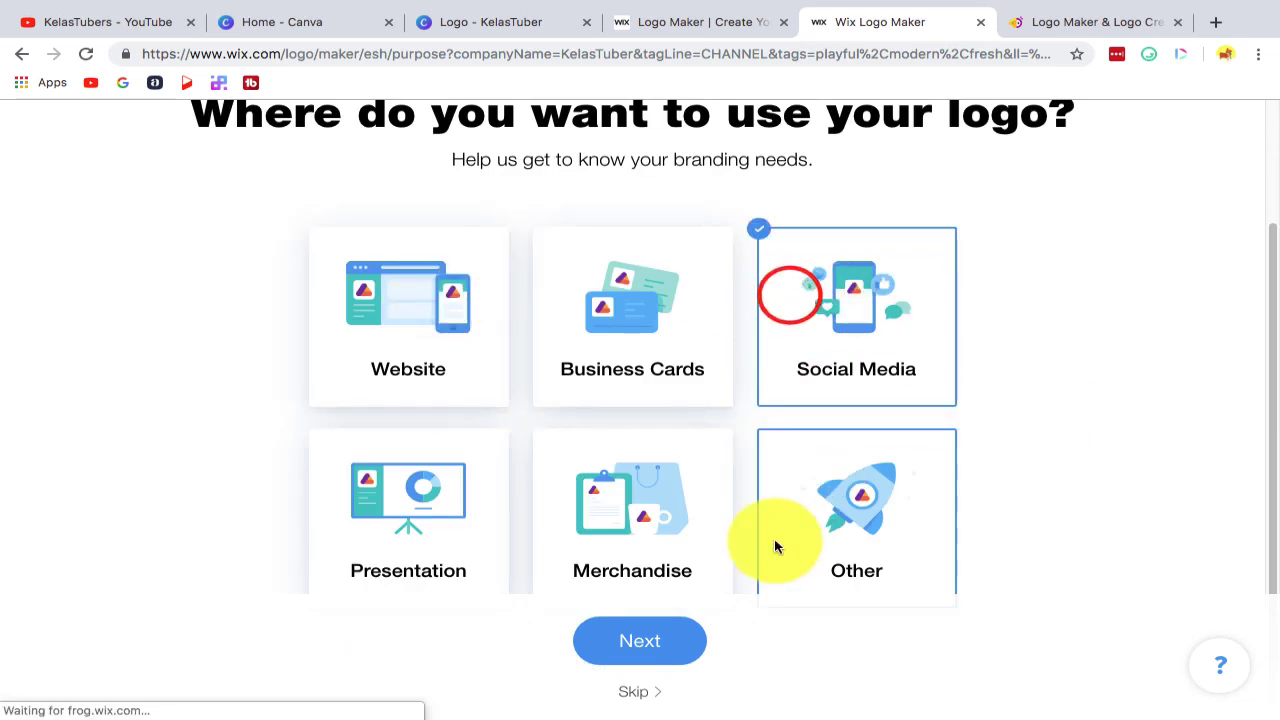
pyautogui.click(636, 640)
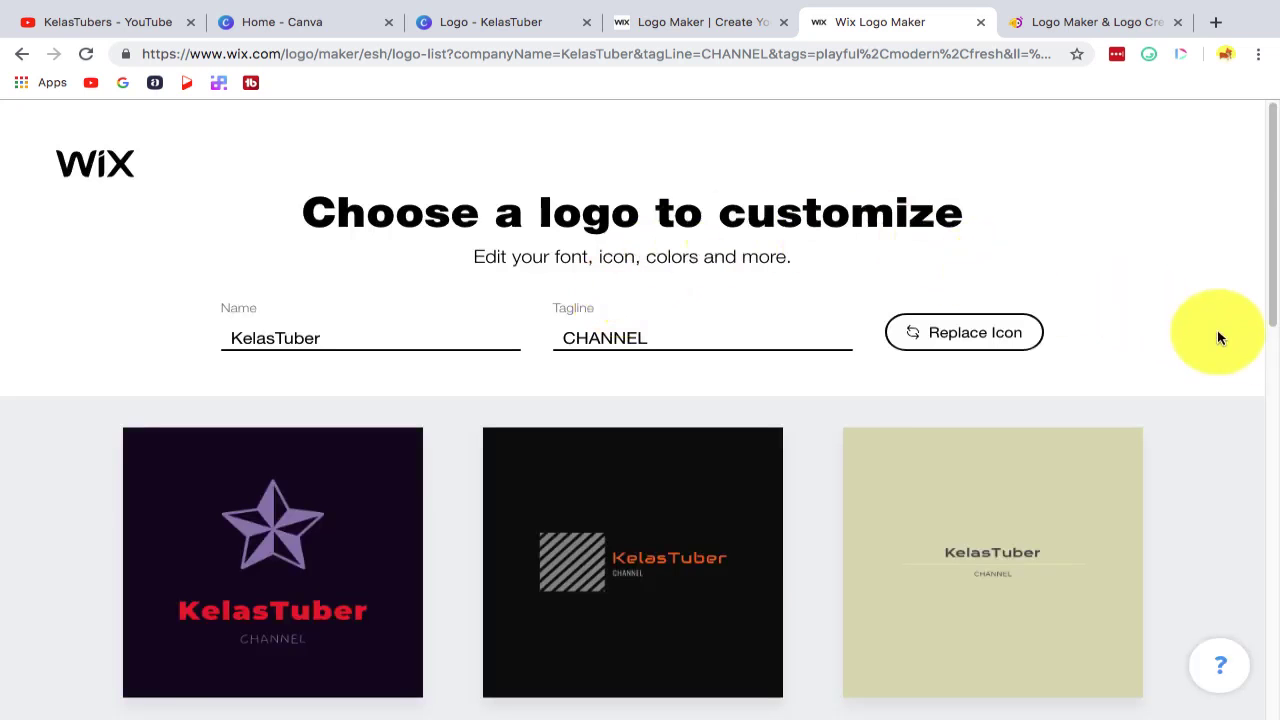
# Step: Browse the generated KelasTuber logo suggestions, loading one additional batch to compare more styles
pyautogui.scroll(-3, 1217, 338)
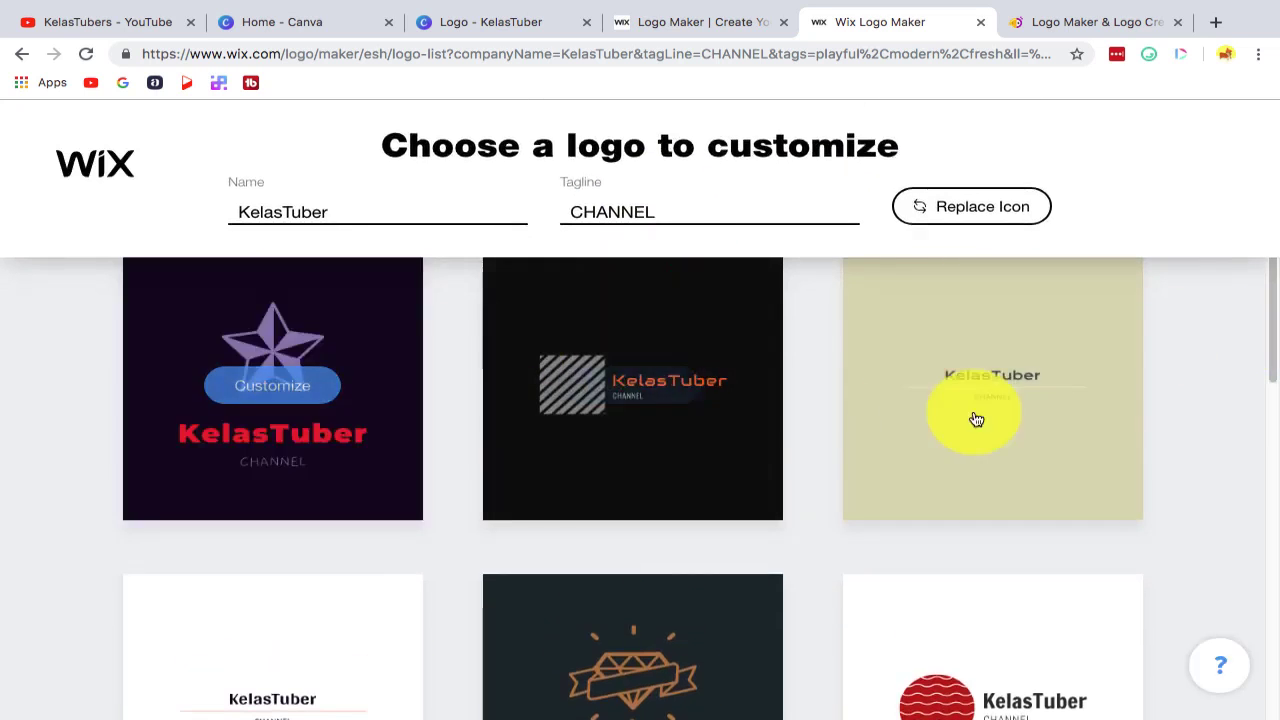
pyautogui.scroll(-3, 1191, 411)
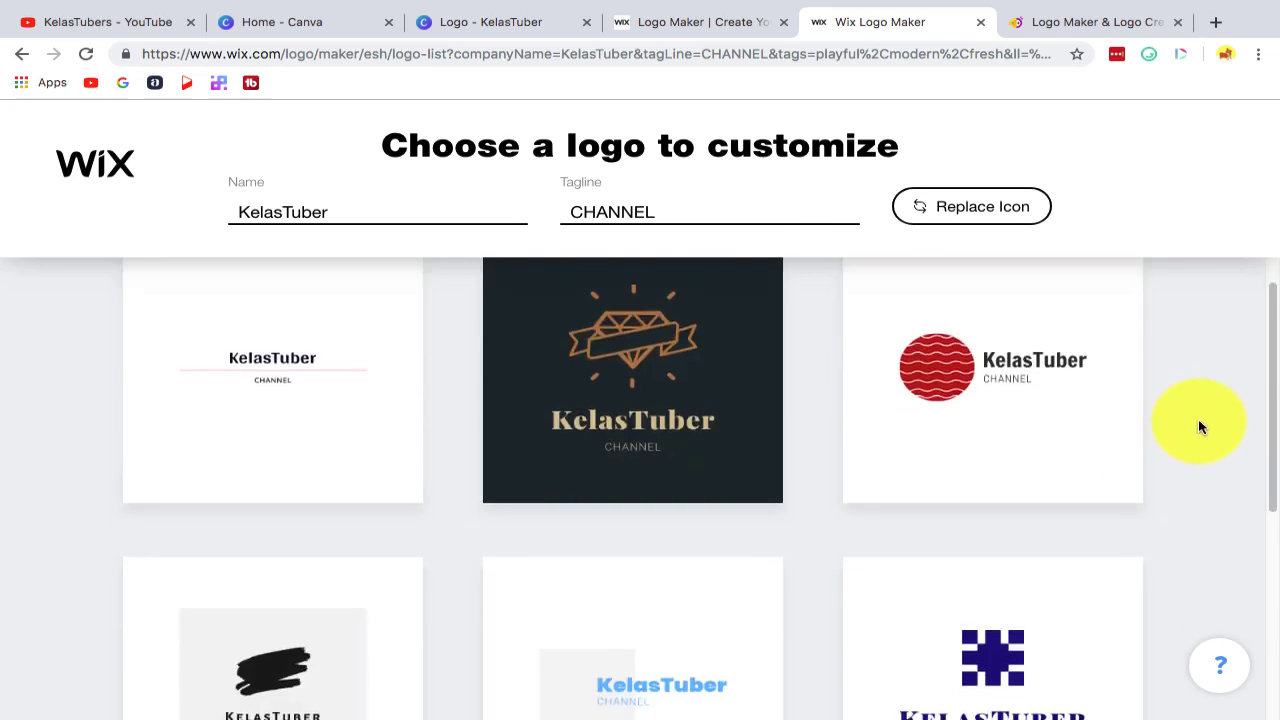
pyautogui.scroll(-5, 1200, 427)
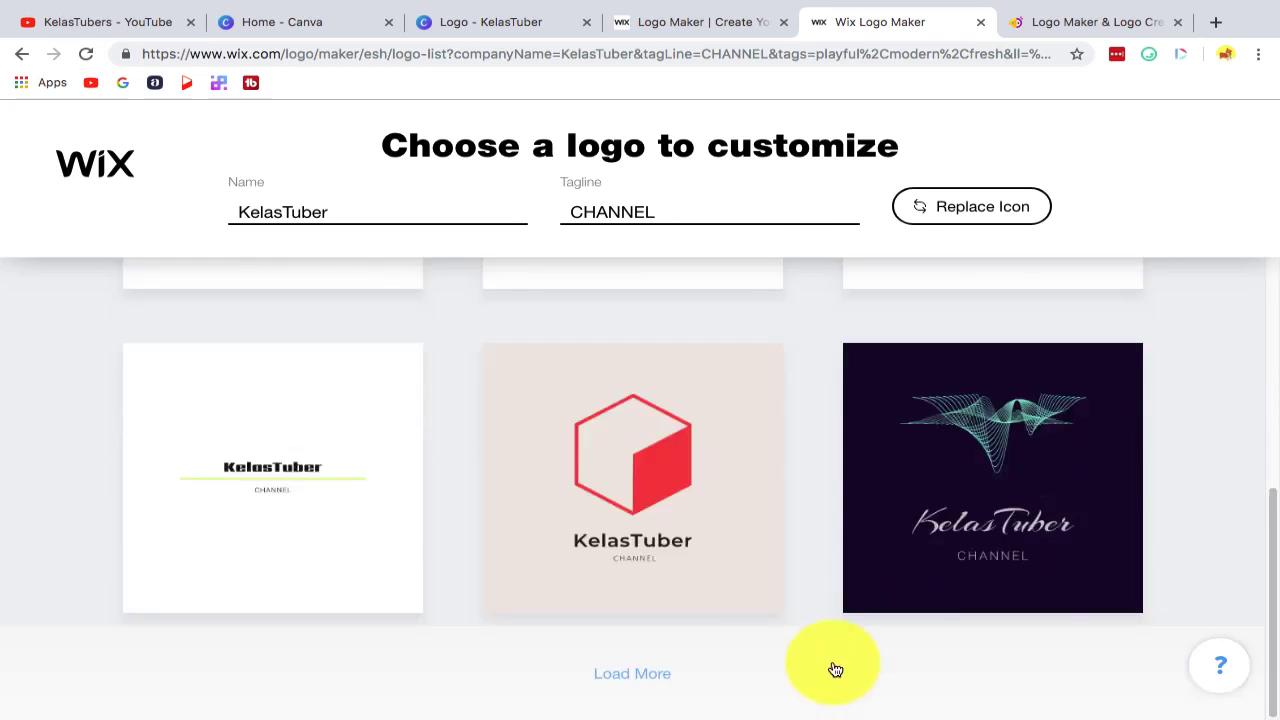
pyautogui.click(663, 673)
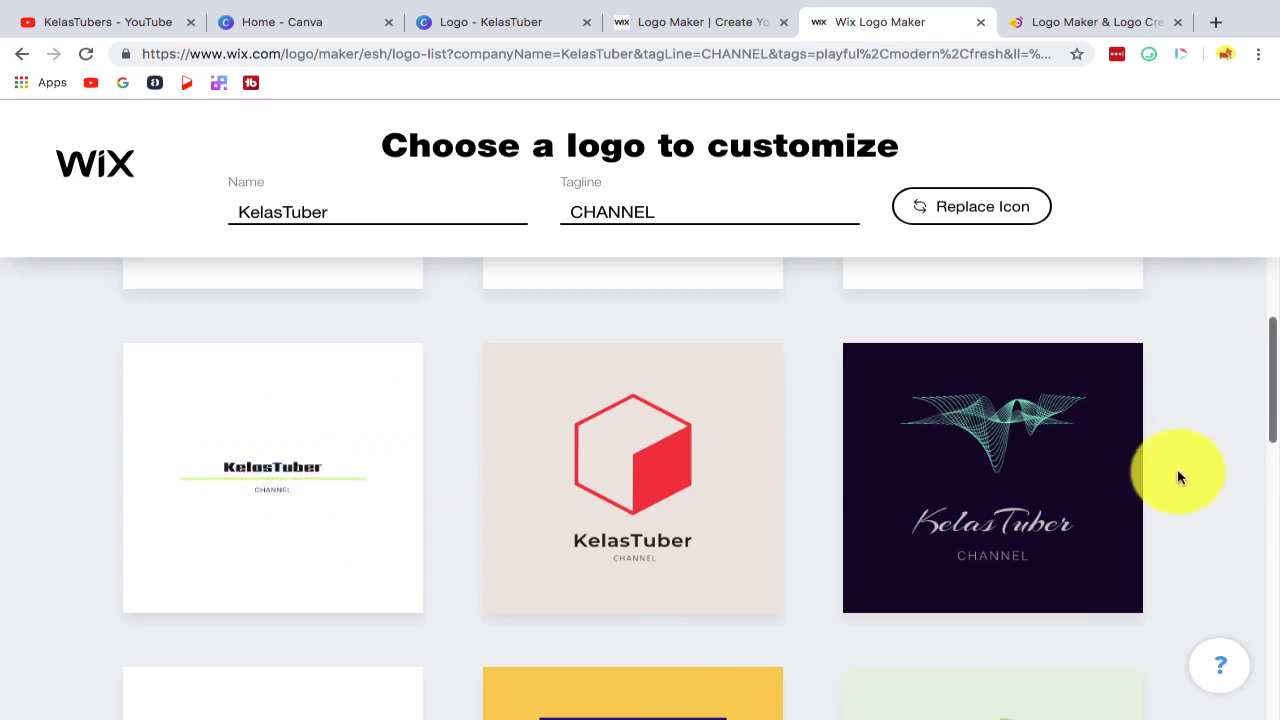
pyautogui.scroll(-5, 1177, 469)
pyautogui.scroll(1, 1164, 478)
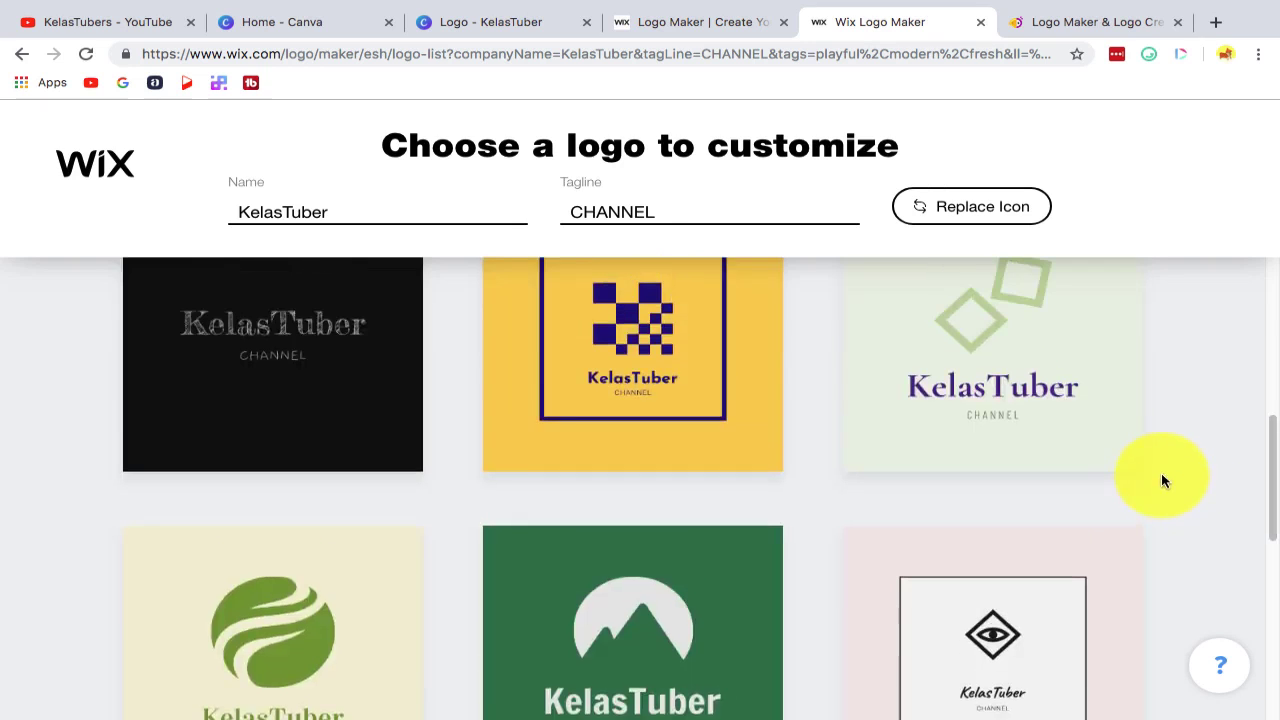
pyautogui.scroll(-5, 1161, 478)
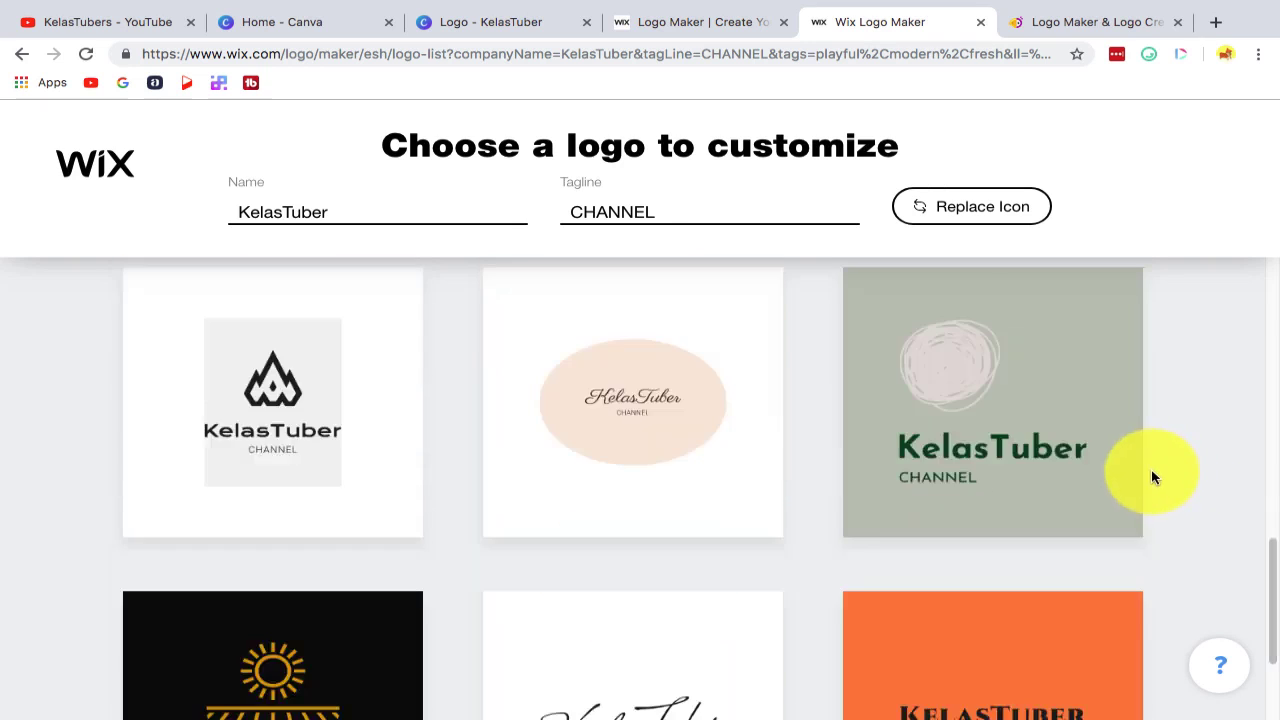
pyautogui.scroll(-3, 1152, 477)
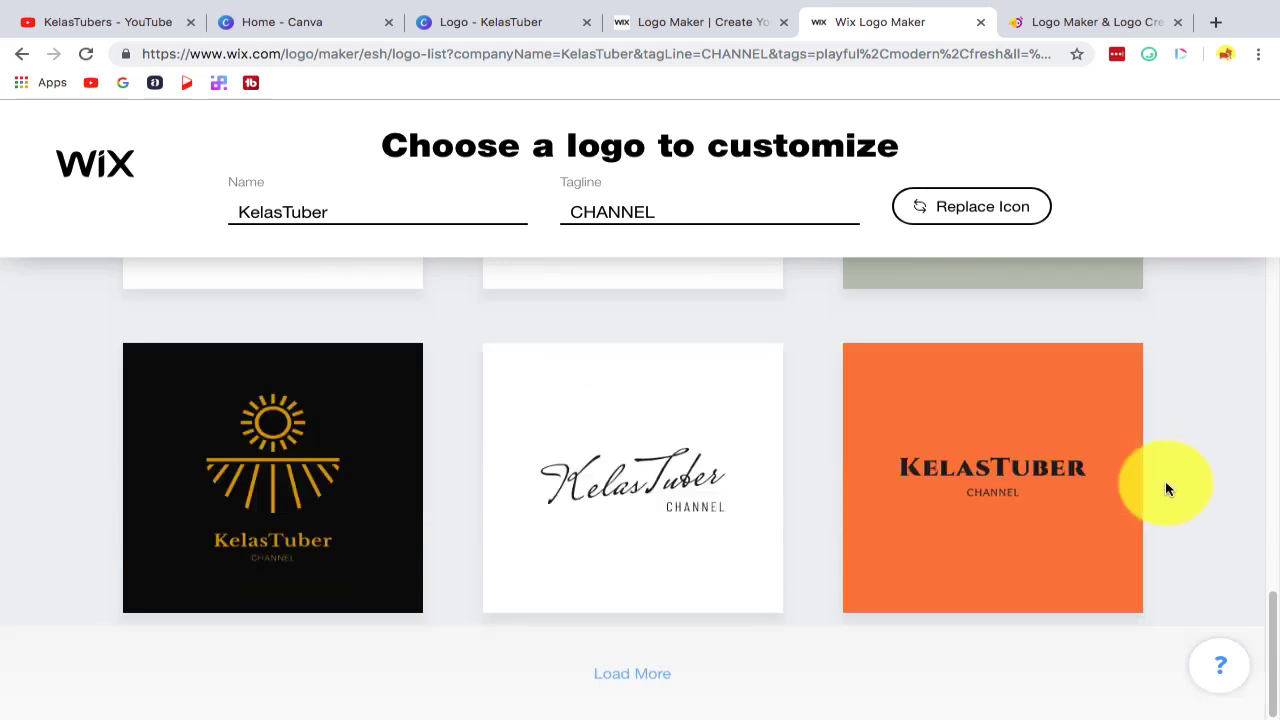
# Step: Load two further batches of KelasTuber logo suggestions and look through them for a design to customize
pyautogui.click(645, 672)
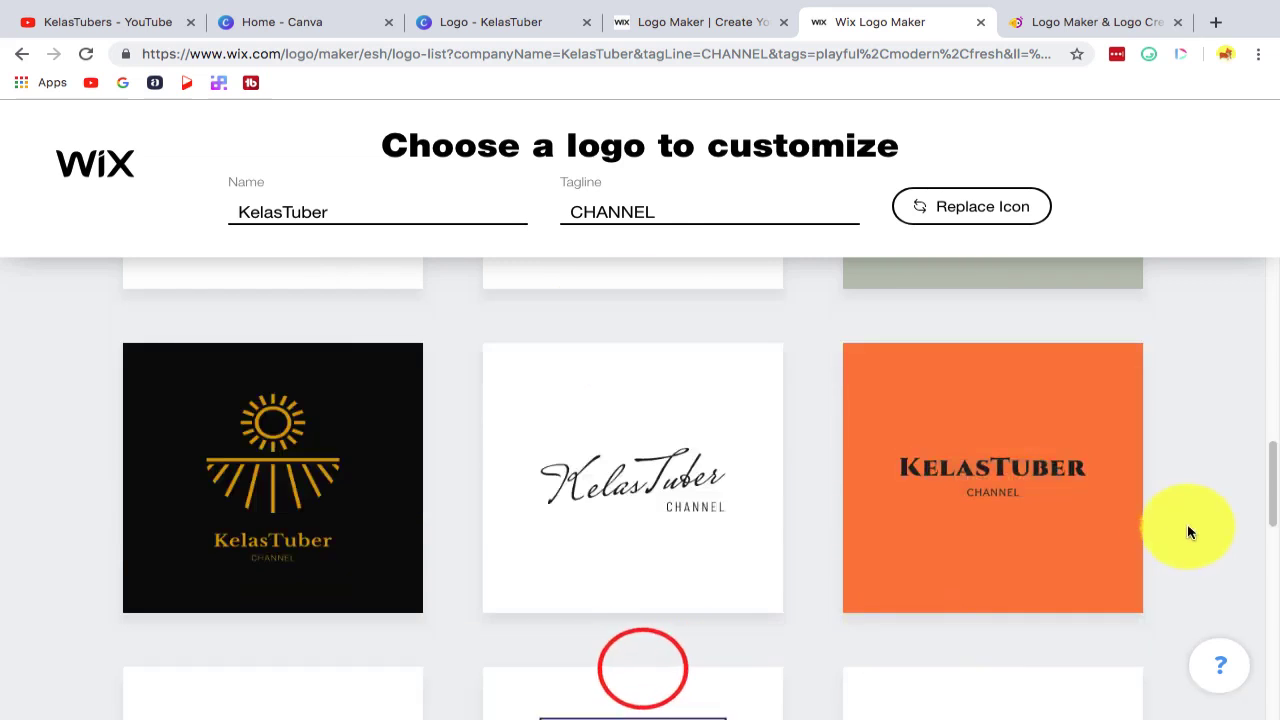
pyautogui.scroll(-1, 1188, 531)
pyautogui.scroll(-1, 1188, 502)
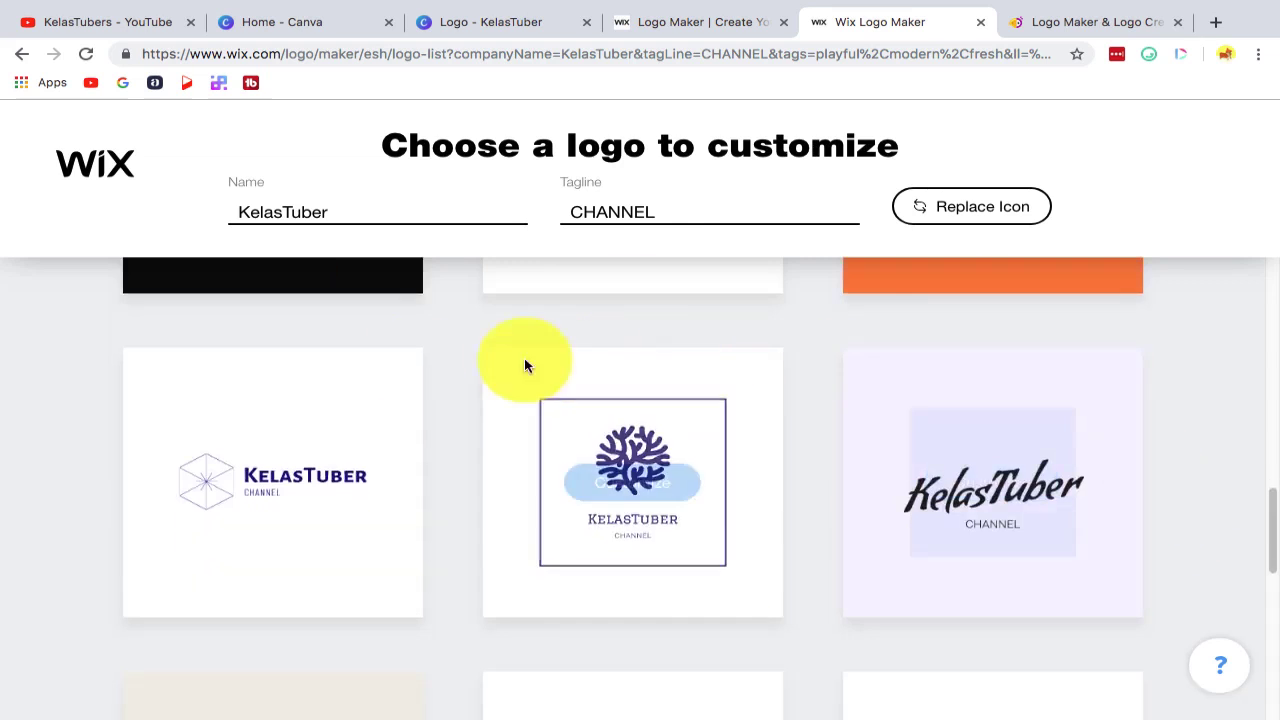
pyautogui.scroll(-5, 1163, 477)
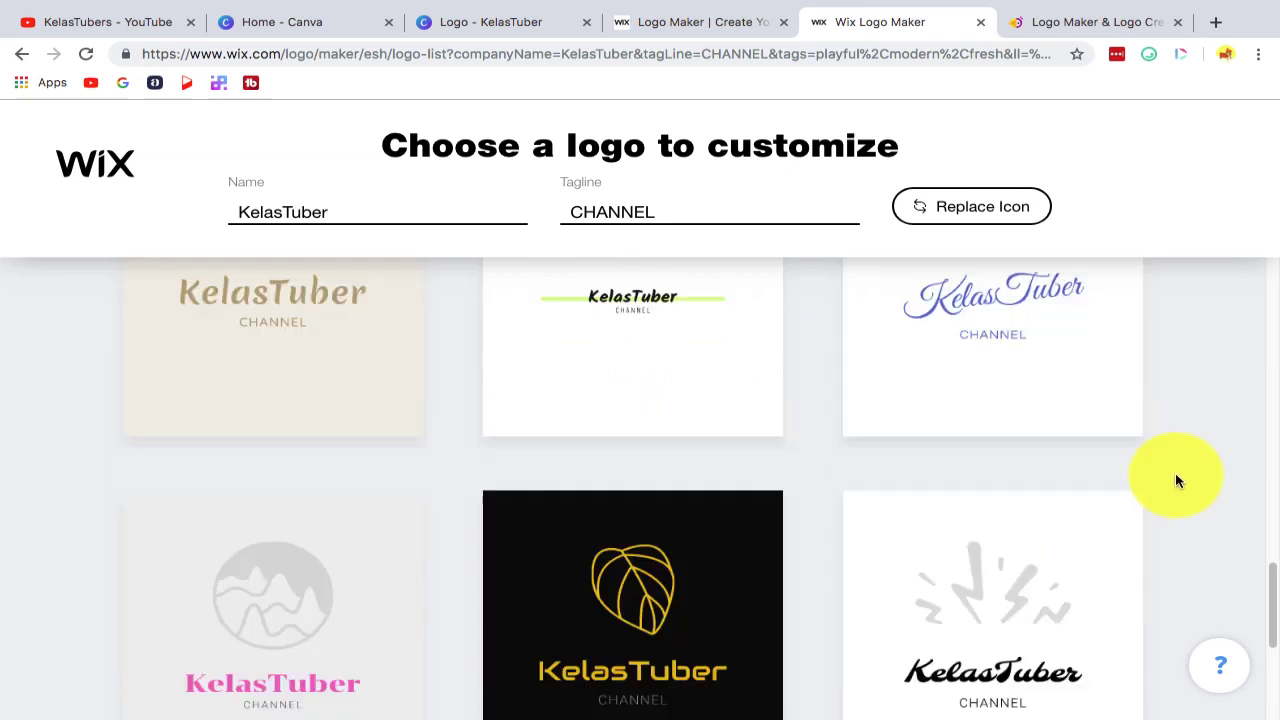
pyautogui.scroll(-4, 1175, 481)
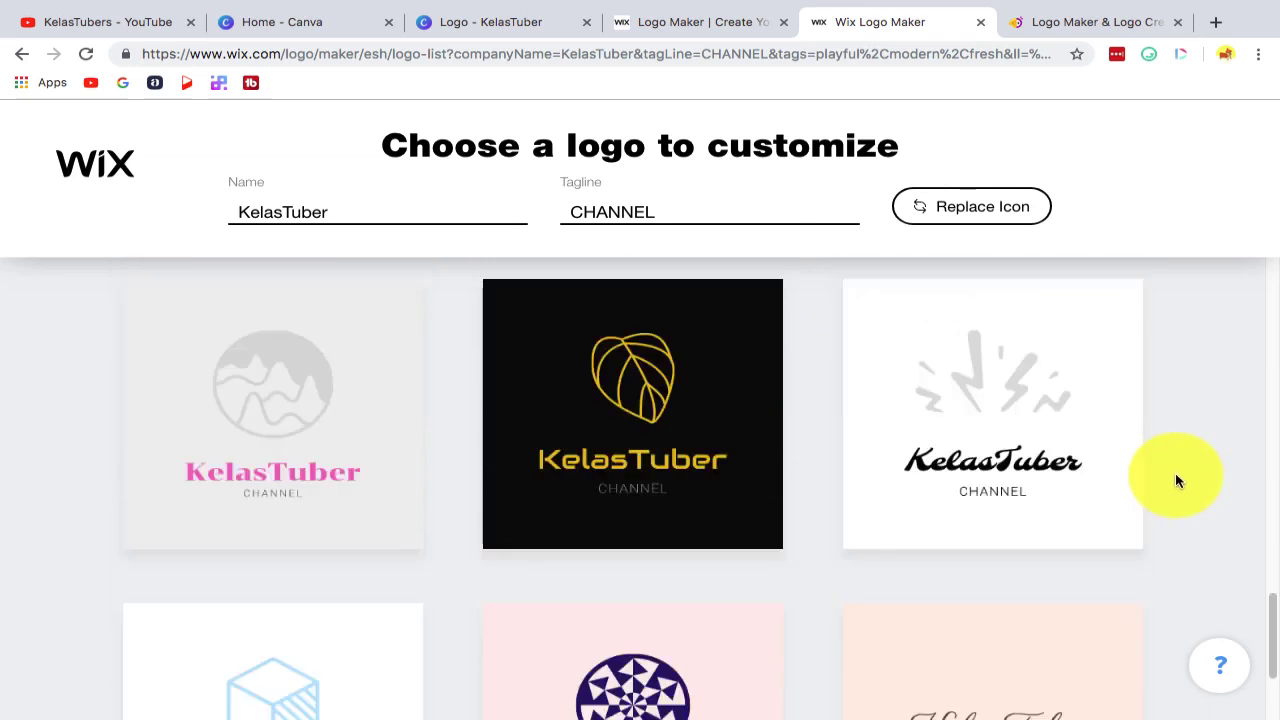
pyautogui.scroll(-1, 714, 523)
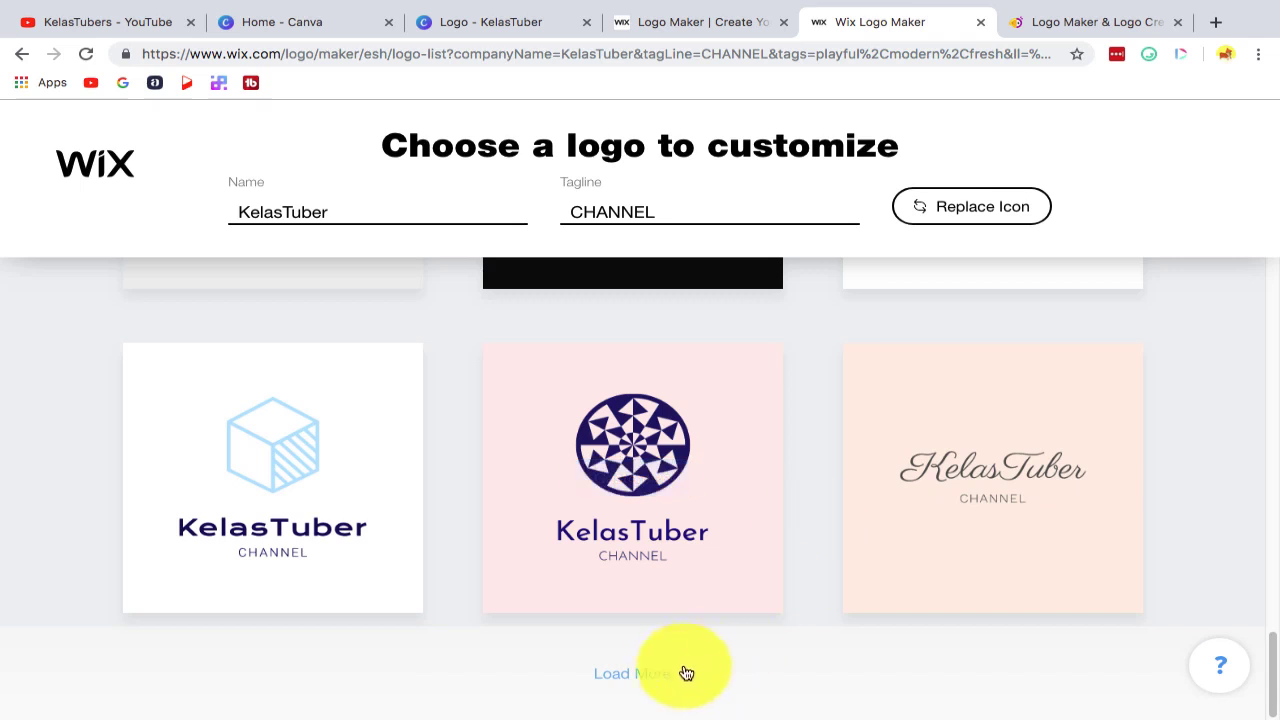
pyautogui.scroll(-2, 1194, 434)
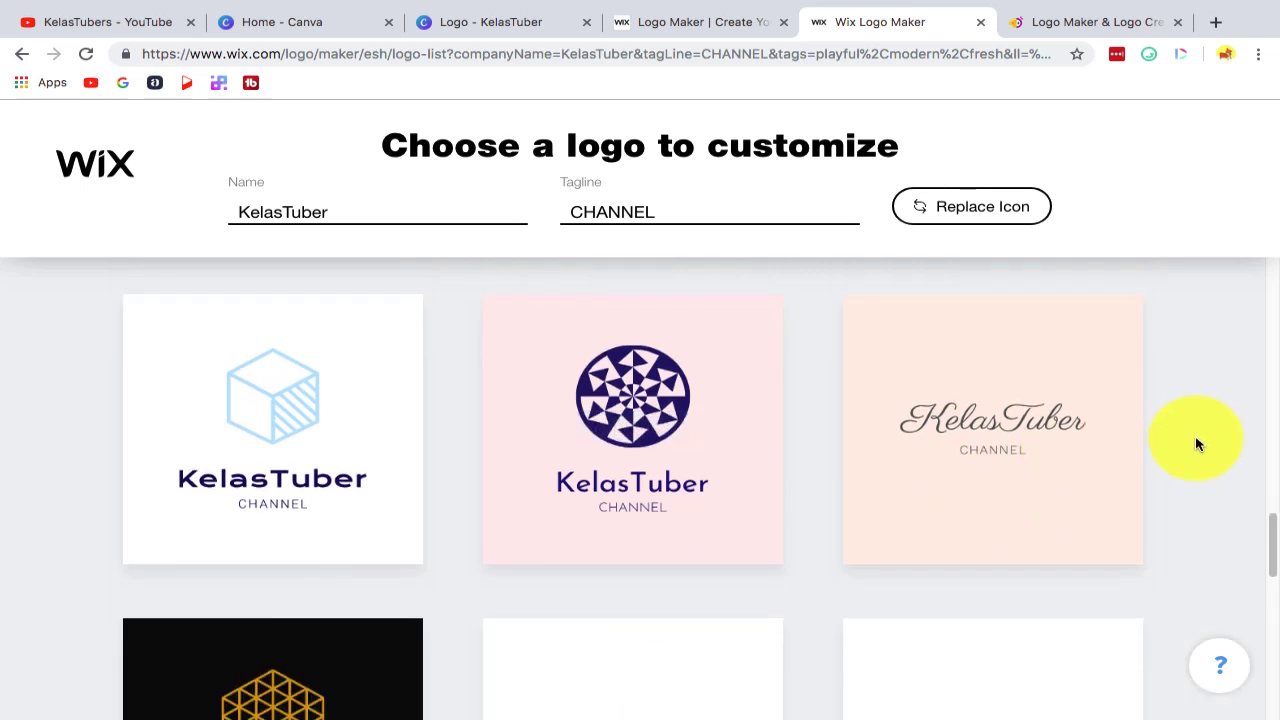
pyautogui.scroll(-2, 1195, 436)
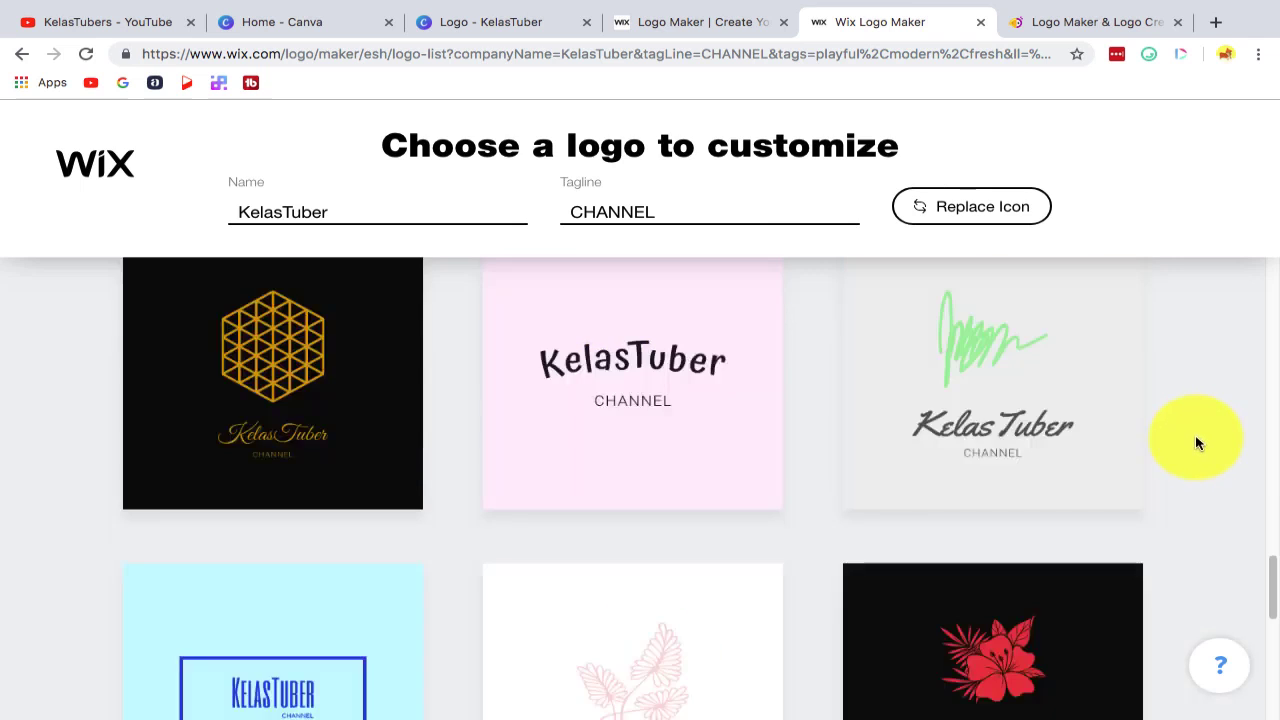
pyautogui.scroll(-3, 1195, 436)
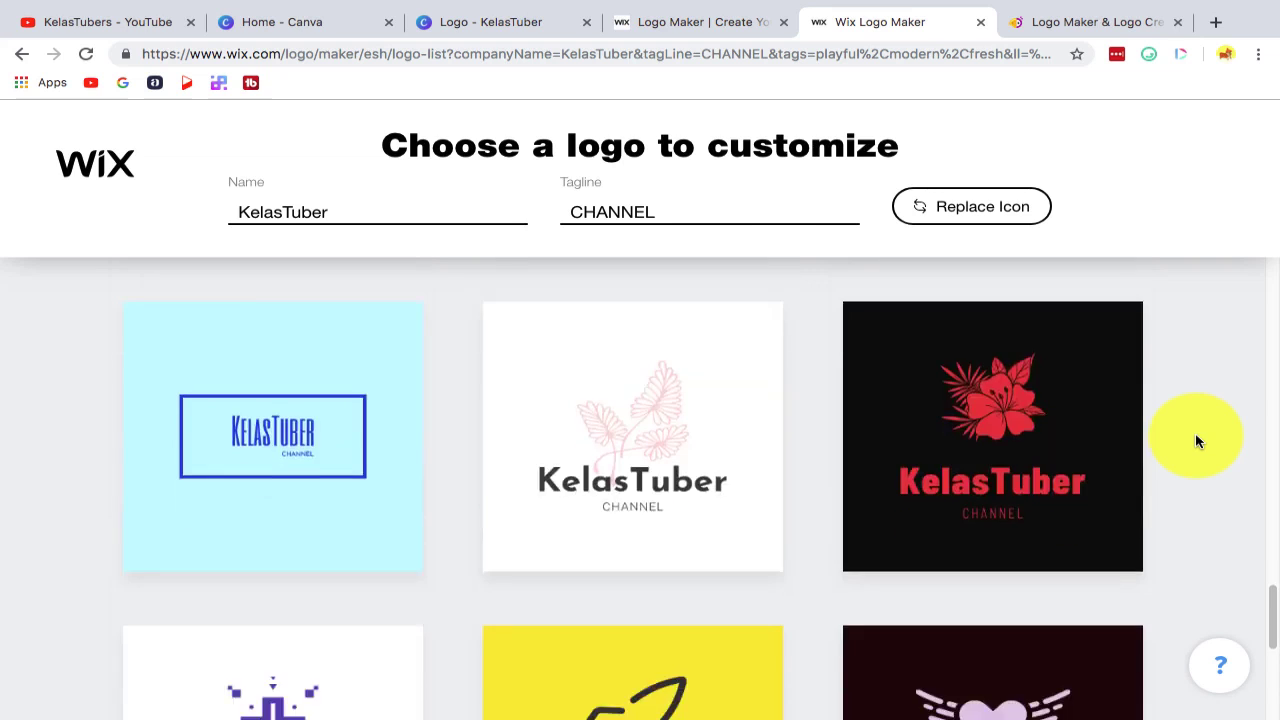
pyautogui.scroll(-6, 1196, 441)
pyautogui.scroll(-1, 790, 545)
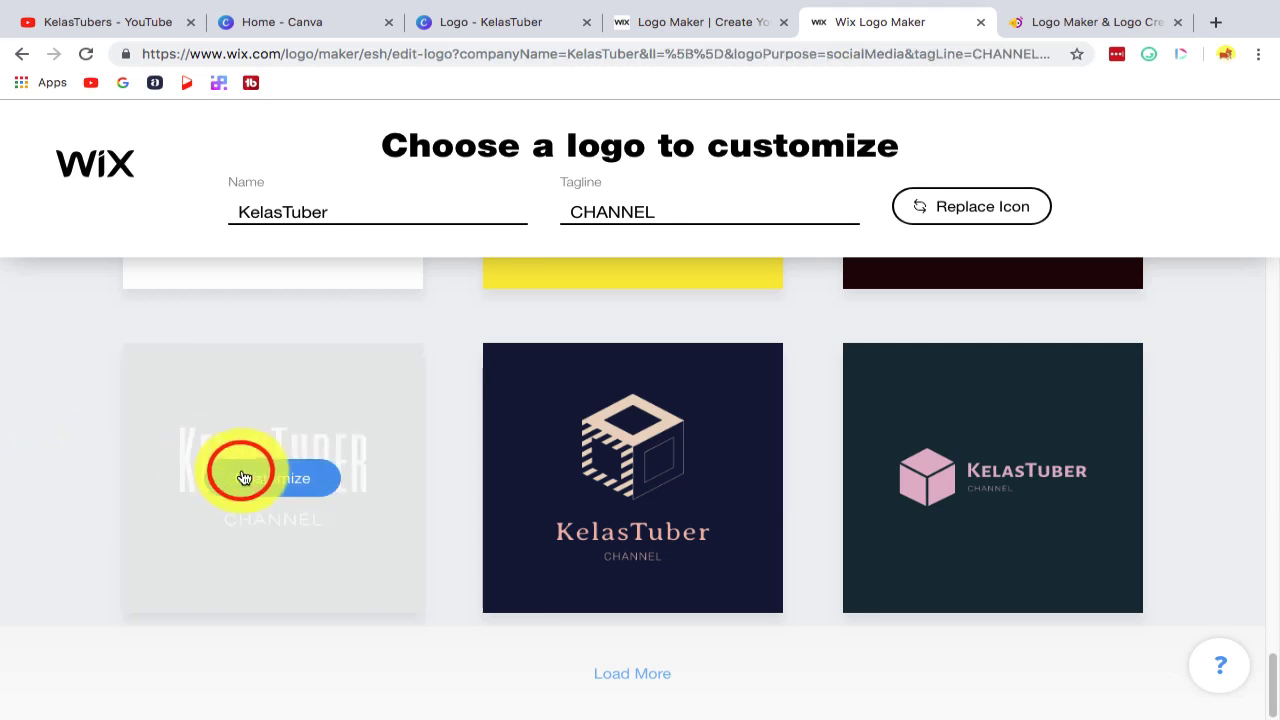
# Step: Open the text-only logo with tall condensed KelasTuber lettering for customizing, and set the name's font size to 85 px
pyautogui.click(244, 477)
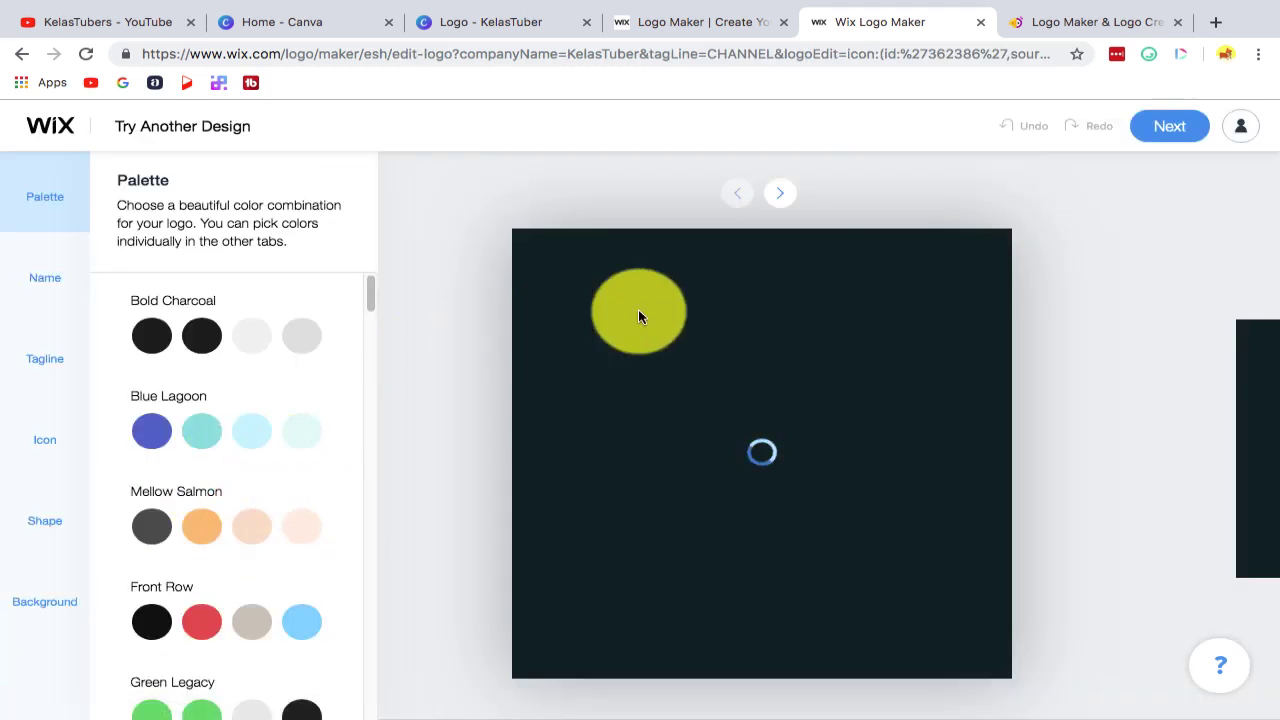
pyautogui.click(797, 277)
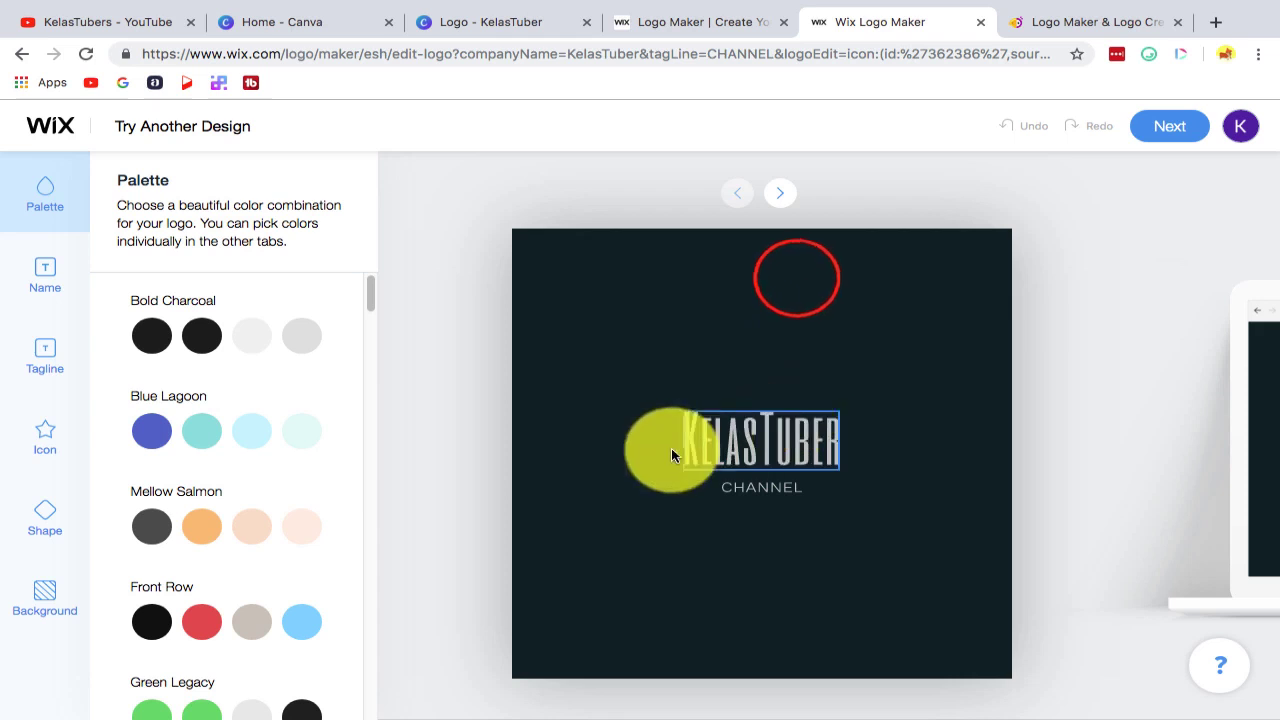
pyautogui.click(727, 432)
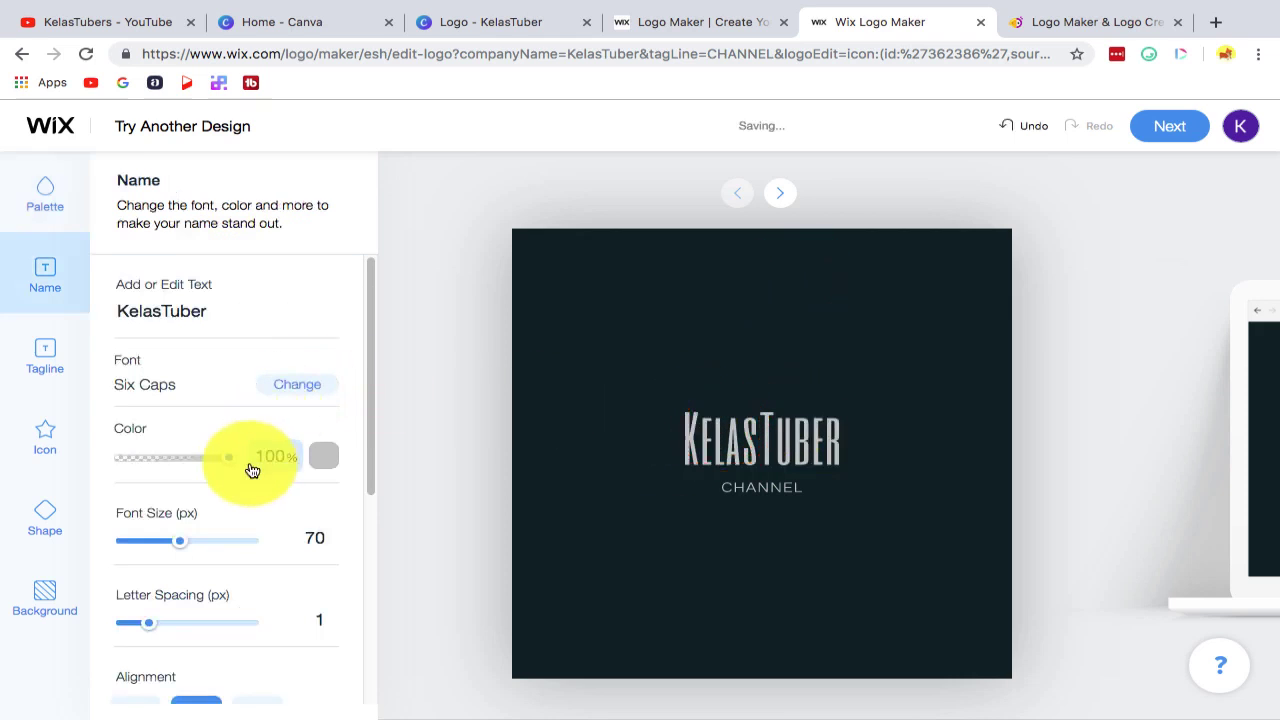
pyautogui.moveTo(195, 546); pyautogui.dragTo(197, 546)
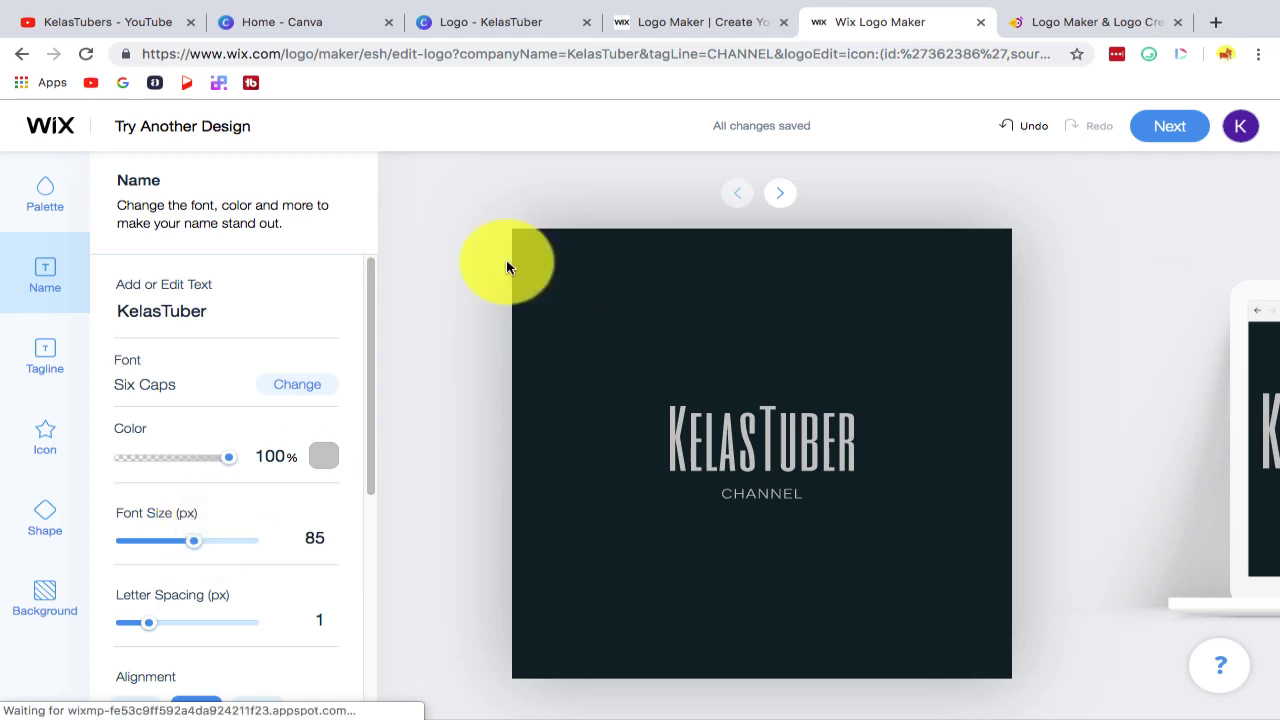
# Step: Try the Bold Charcoal and Blue Lagoon color palettes on the logo and return to Bold Charcoal
pyautogui.click(400, 245)
pyautogui.click(42, 212)
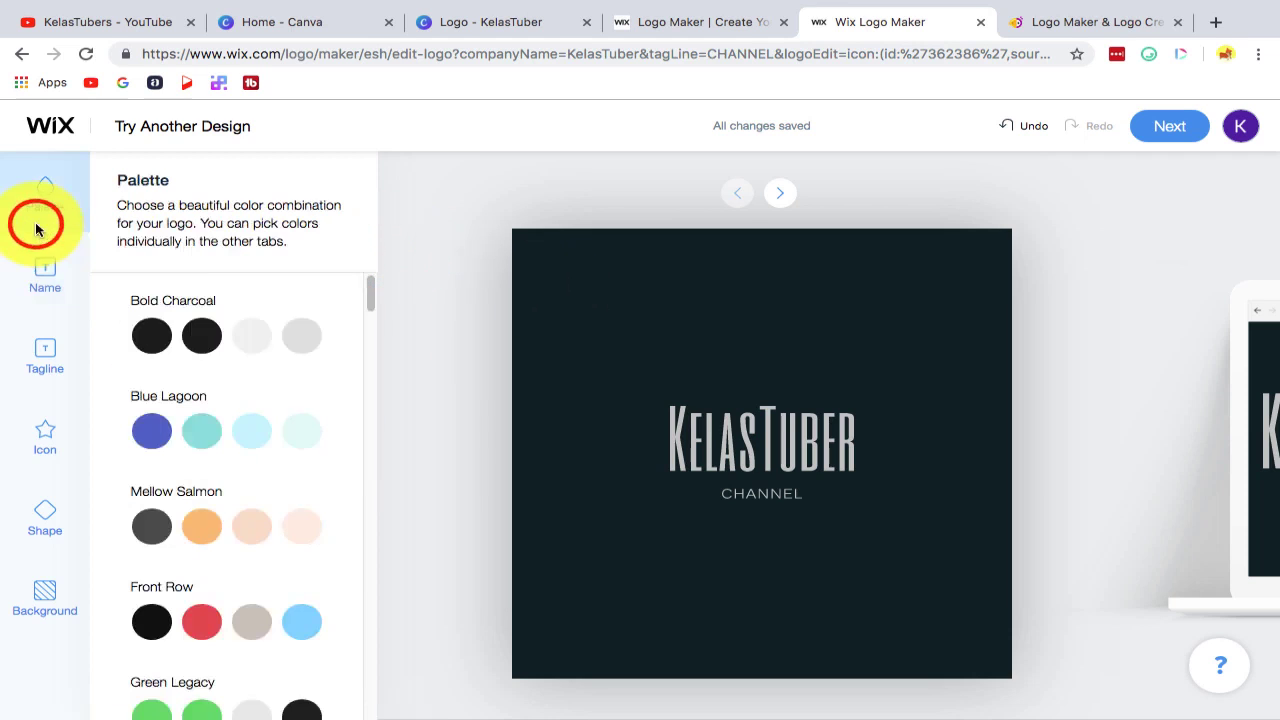
pyautogui.click(158, 340)
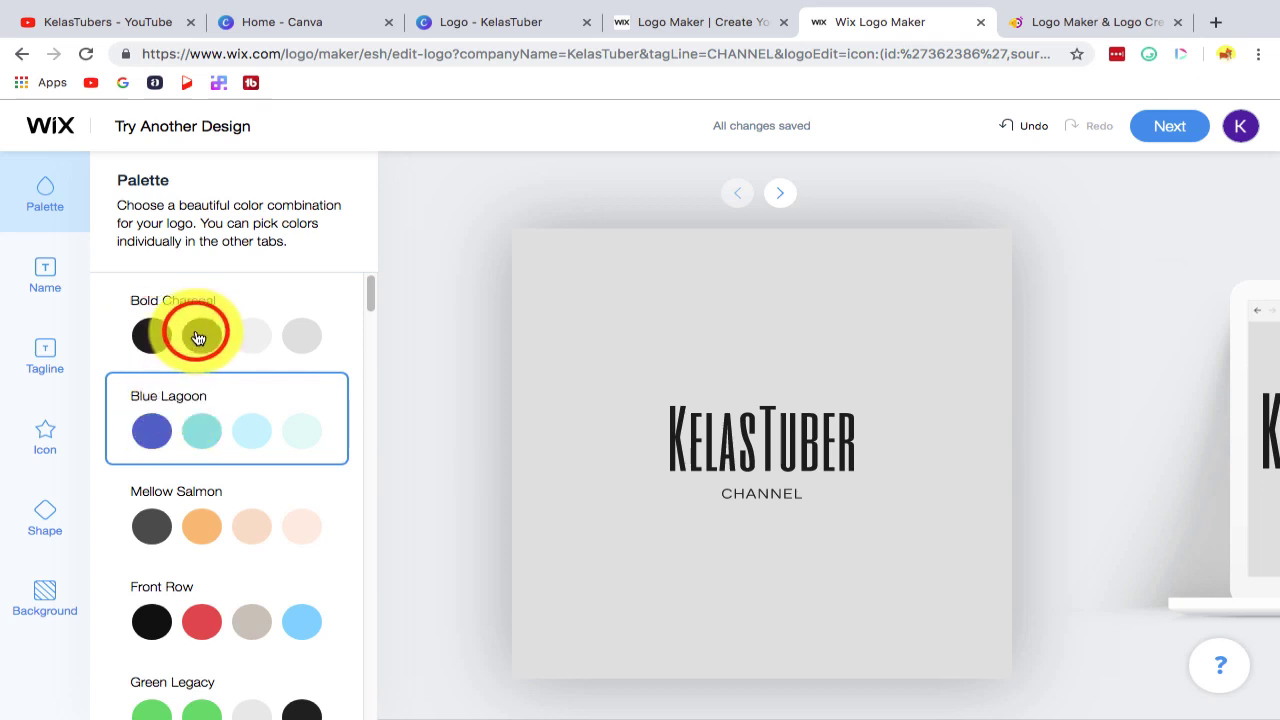
pyautogui.click(177, 385)
pyautogui.scroll(-1, 177, 395)
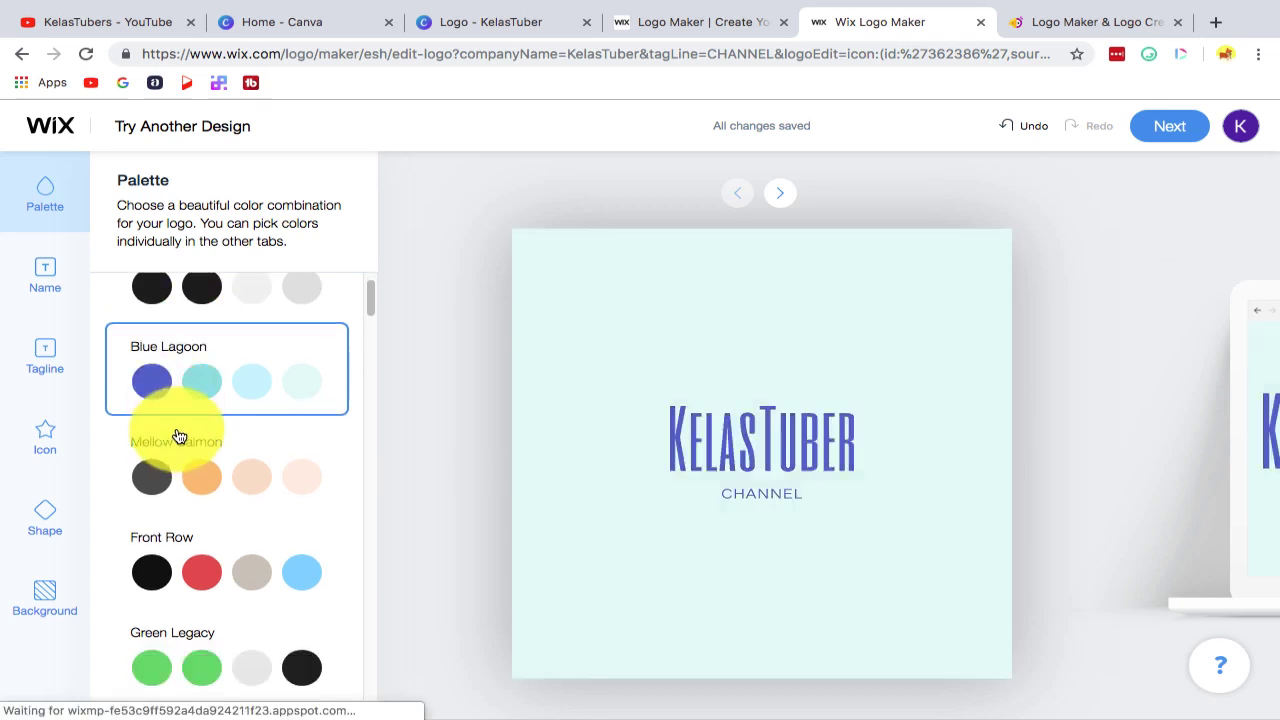
pyautogui.scroll(1, 185, 310)
pyautogui.click(187, 312)
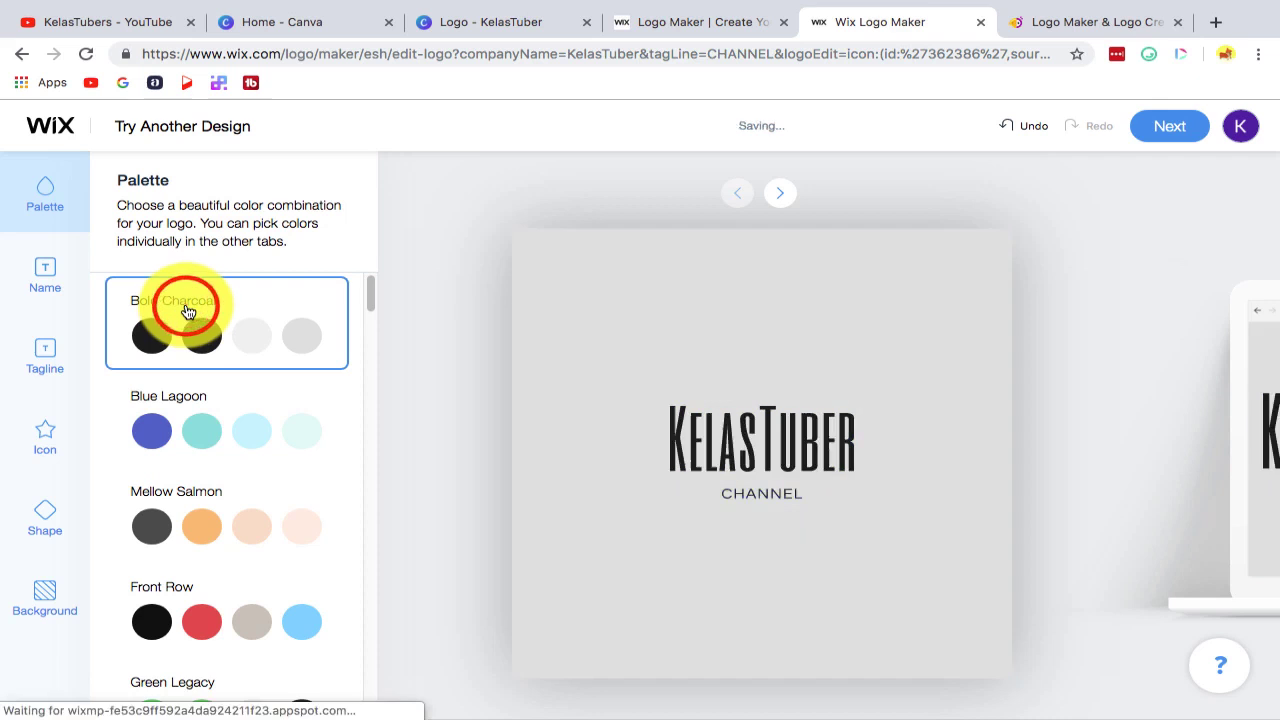
pyautogui.scroll(-1, 200, 488)
pyautogui.scroll(1, 200, 334)
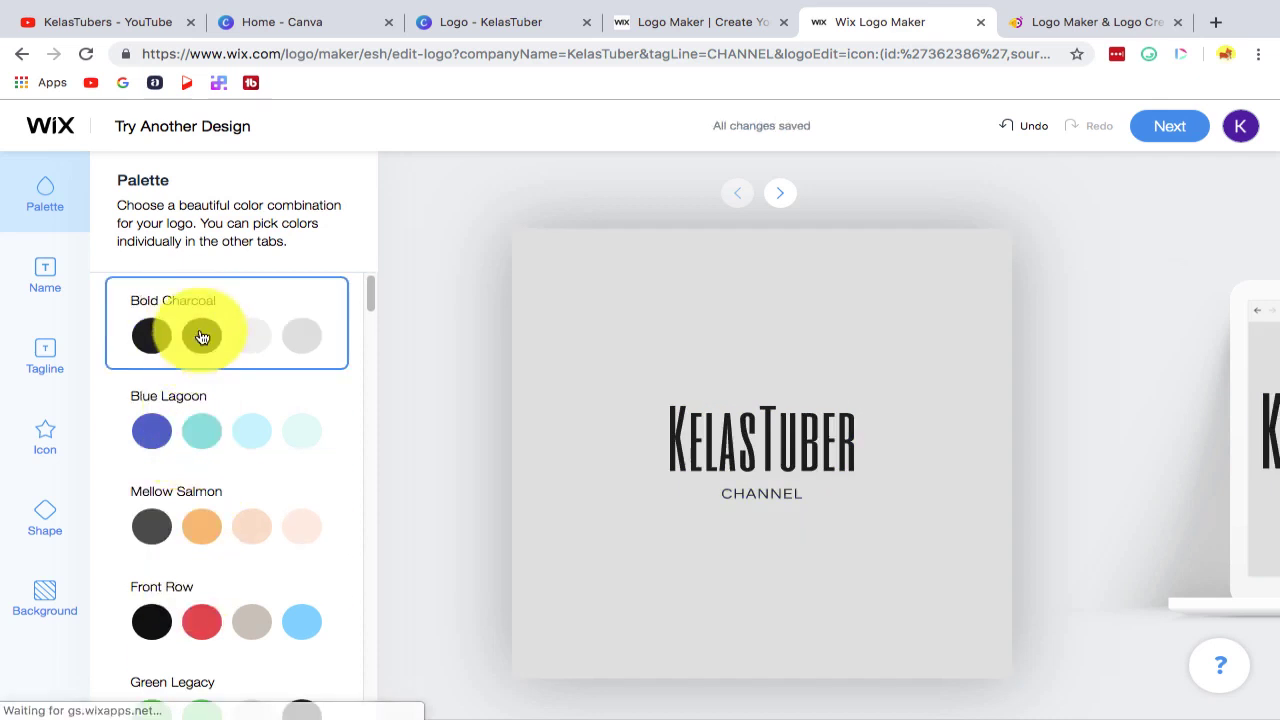
# Step: Try the Blue Lagoon, Mellow Salmon, Front Row and Green Legacy palettes on the logo one after another
pyautogui.click(200, 296)
pyautogui.click(201, 390)
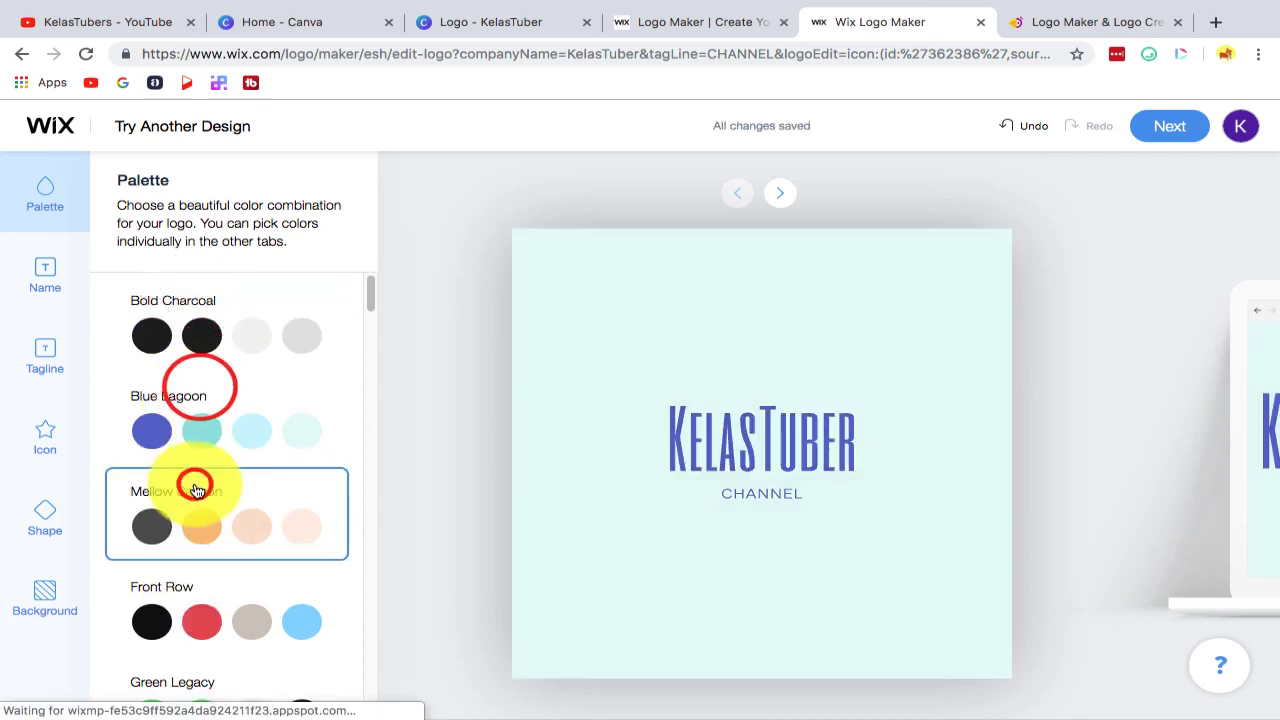
pyautogui.scroll(-1, 190, 488)
pyautogui.click(174, 488)
pyautogui.click(184, 537)
pyautogui.scroll(-1, 185, 560)
pyautogui.click(160, 598)
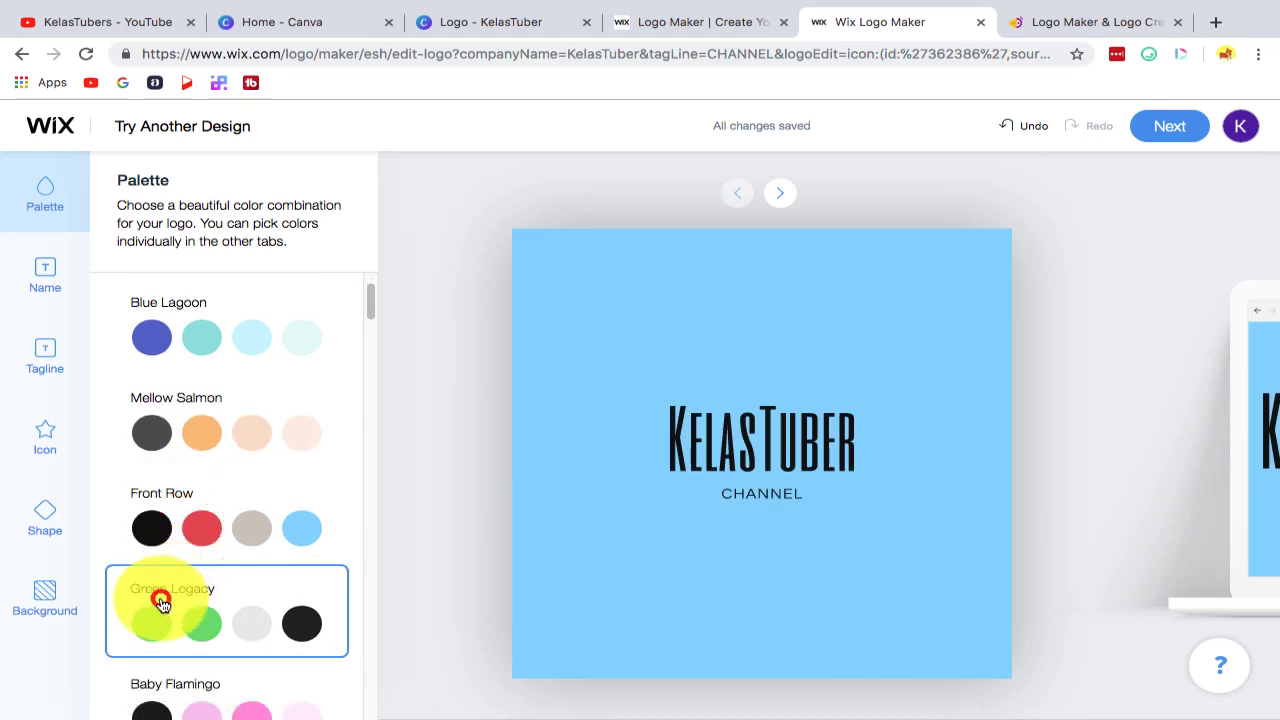
pyautogui.scroll(-1, 160, 598)
pyautogui.click(175, 535)
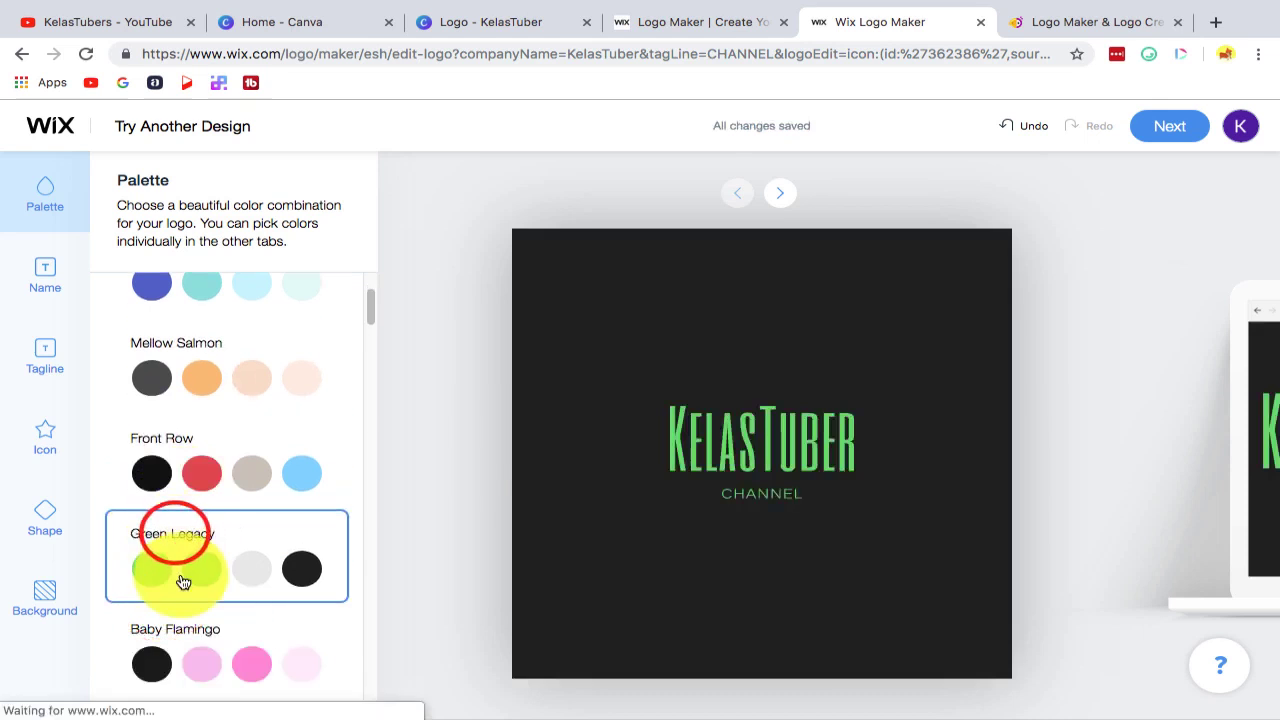
# Step: Try further palettes on the logo, including Acai Kick, Beach Bonfire and Modern Balance
pyautogui.scroll(-3, 175, 545)
pyautogui.click(183, 580)
pyautogui.scroll(-3, 171, 543)
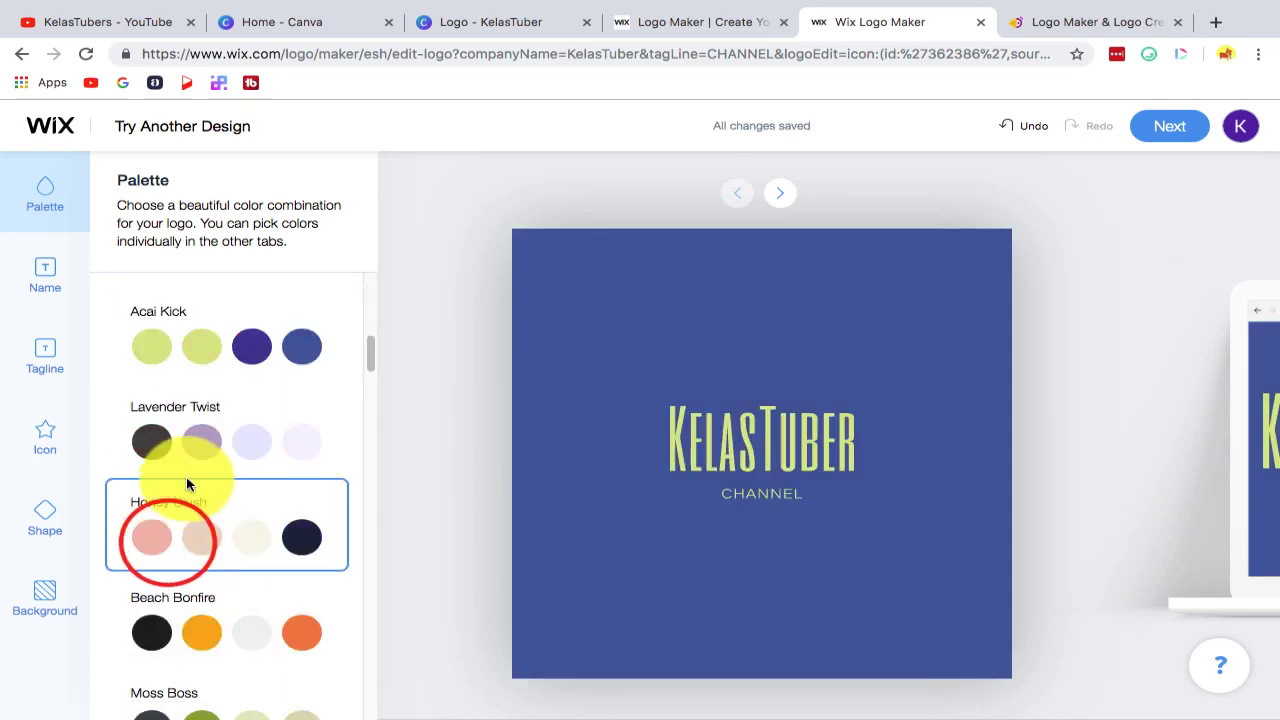
pyautogui.scroll(-7, 186, 500)
pyautogui.scroll(4, 190, 470)
pyautogui.click(197, 338)
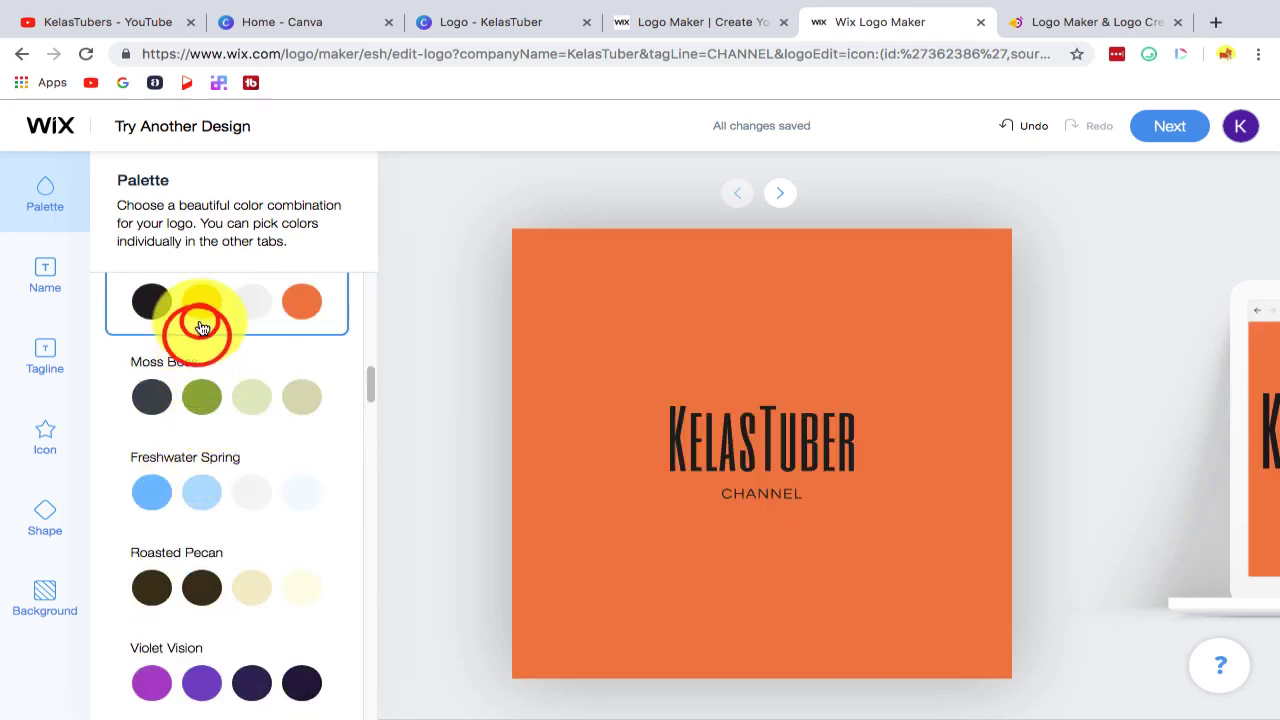
pyautogui.scroll(-5, 200, 380)
pyautogui.click(176, 634)
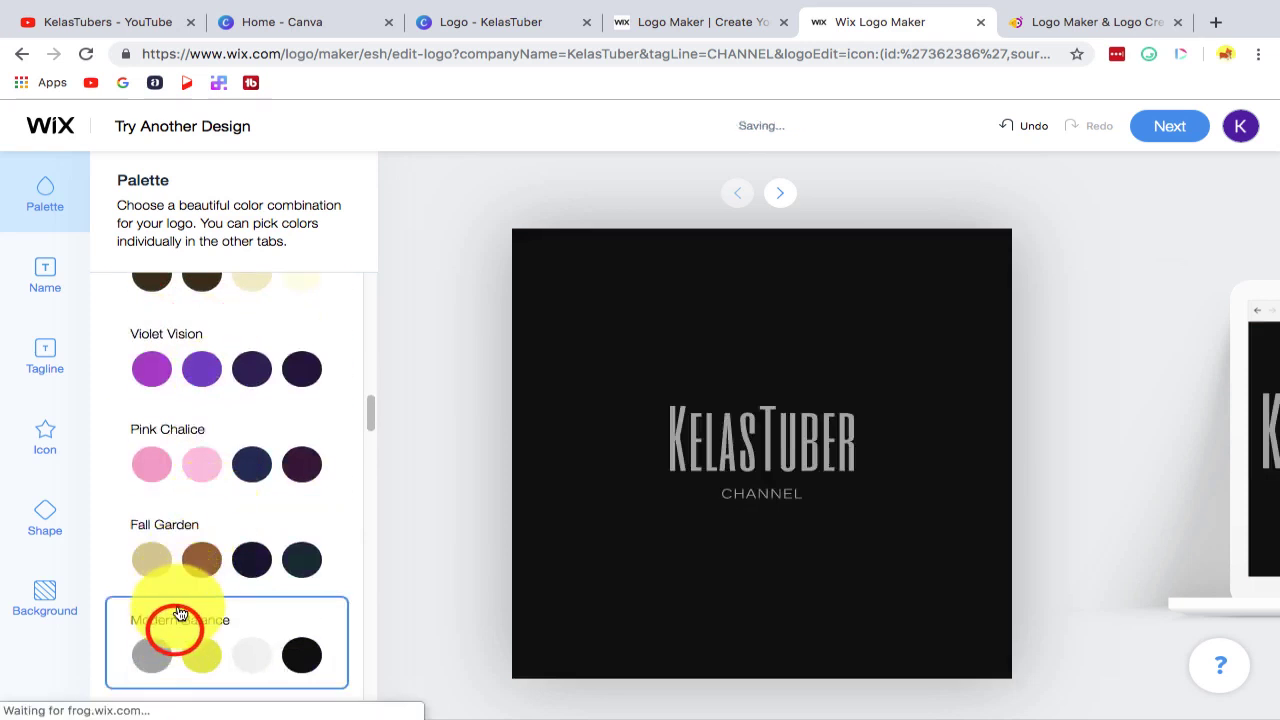
pyautogui.scroll(-4, 195, 570)
pyautogui.click(211, 395)
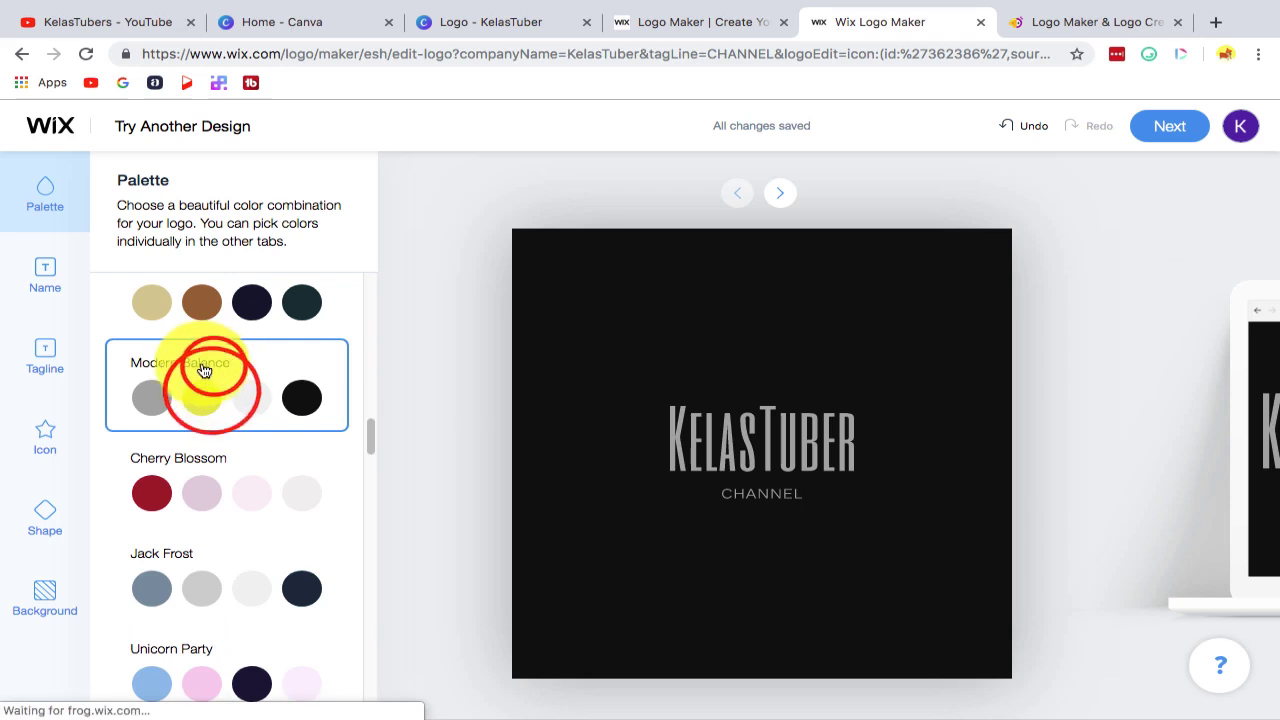
pyautogui.scroll(-4, 204, 371)
pyautogui.click(210, 412)
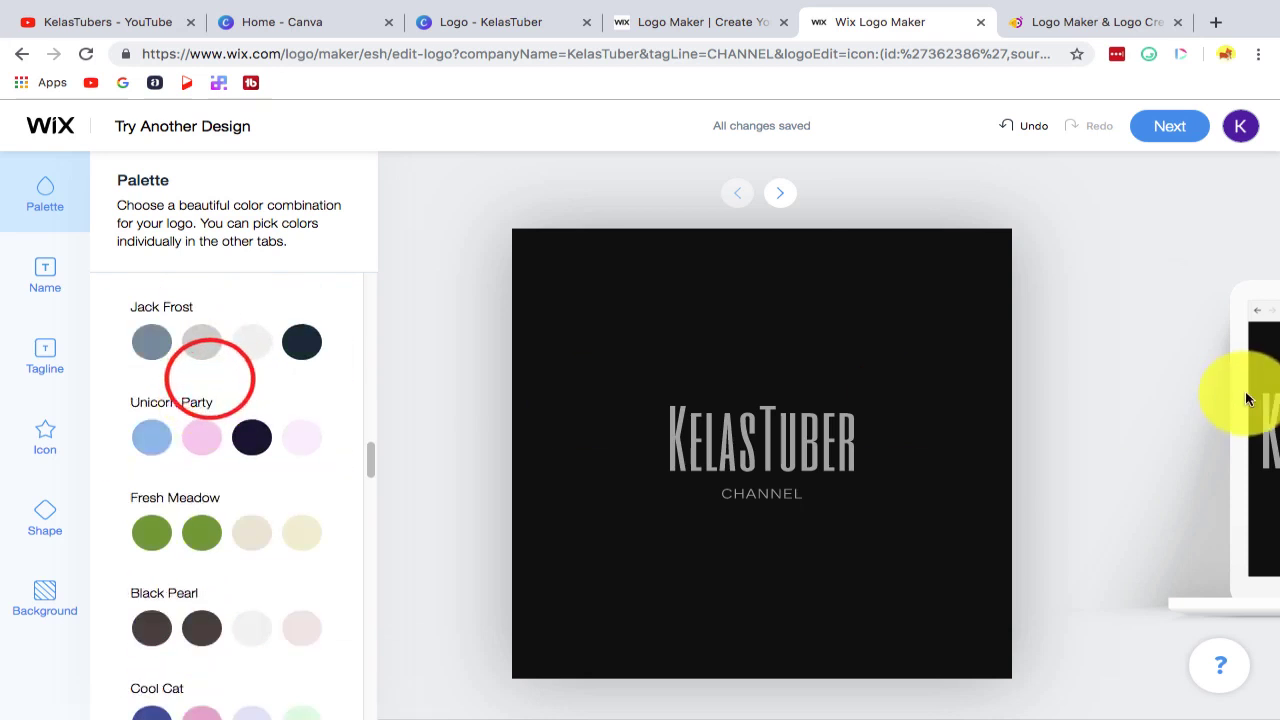
# Step: Preview the logo on the laptop and phone mockups and return to the main logo view
pyautogui.click(779, 195)
pyautogui.click(779, 196)
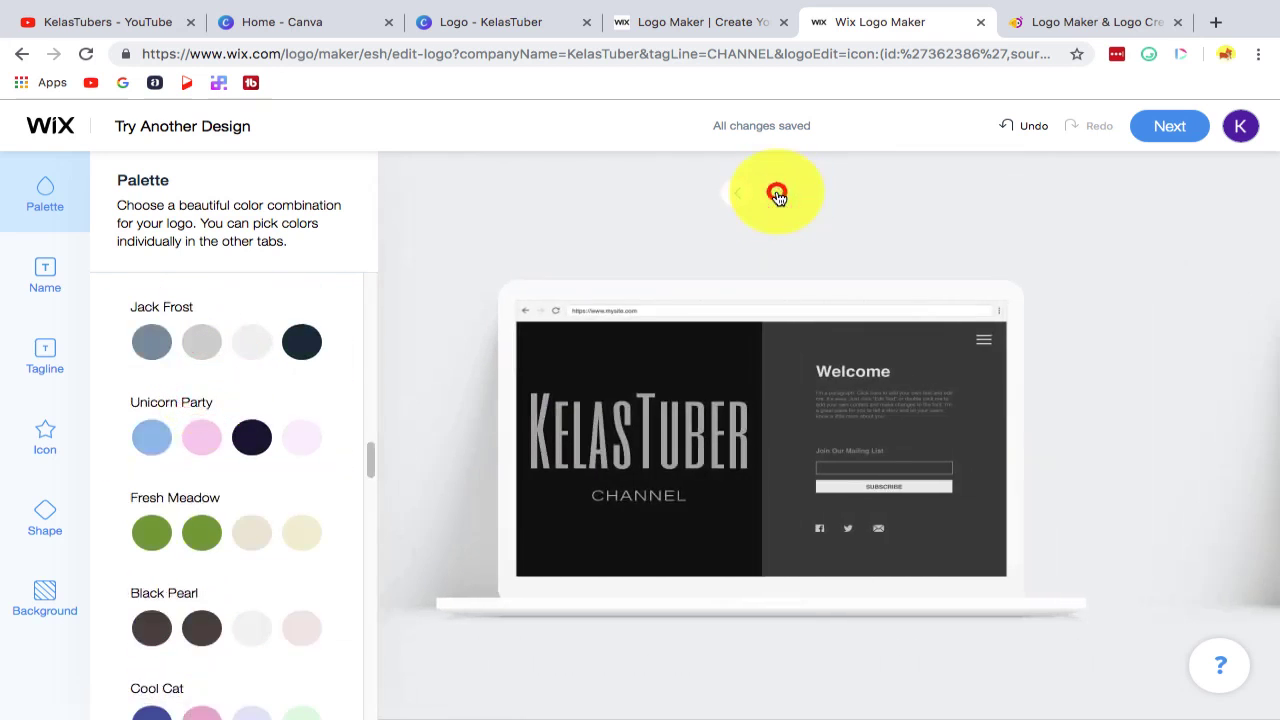
pyautogui.click(737, 194)
pyautogui.click(737, 194)
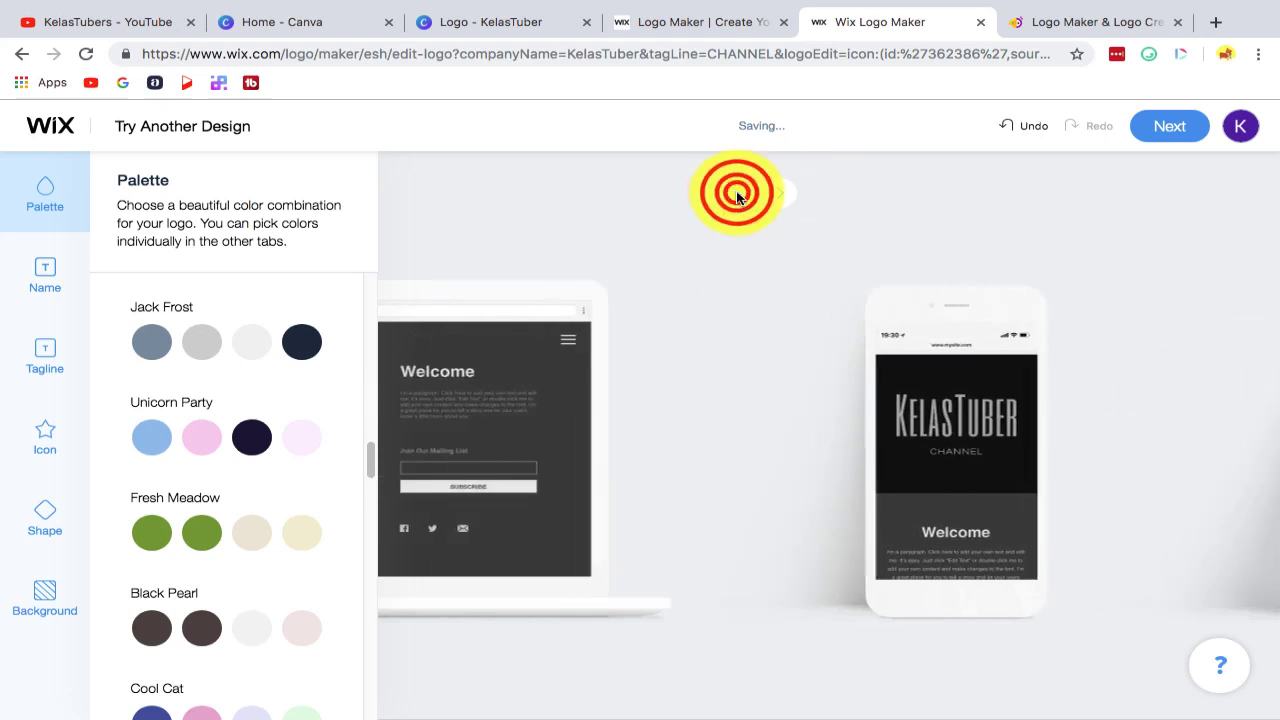
# Step: Try the Pouncing Tiger palette, look through the remaining palettes, and apply Bold Charcoal to the logo
pyautogui.scroll(-5, 320, 470)
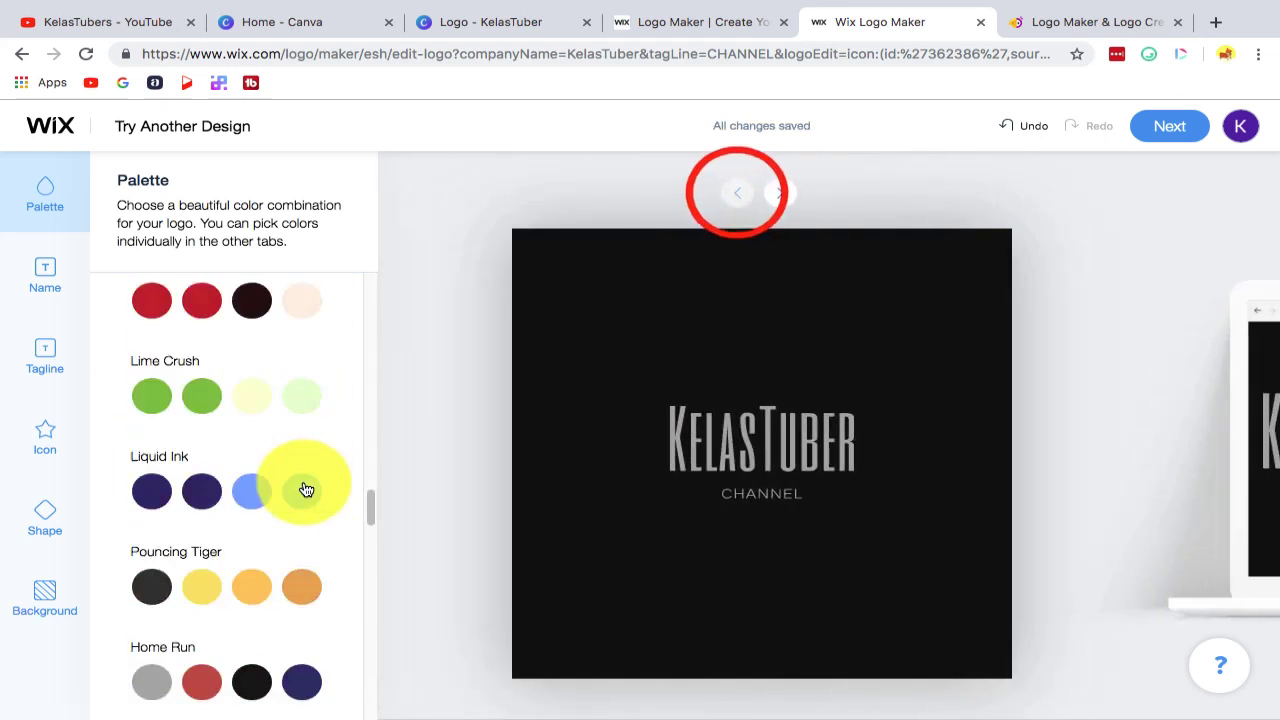
pyautogui.click(233, 572)
pyautogui.scroll(-20, 233, 572)
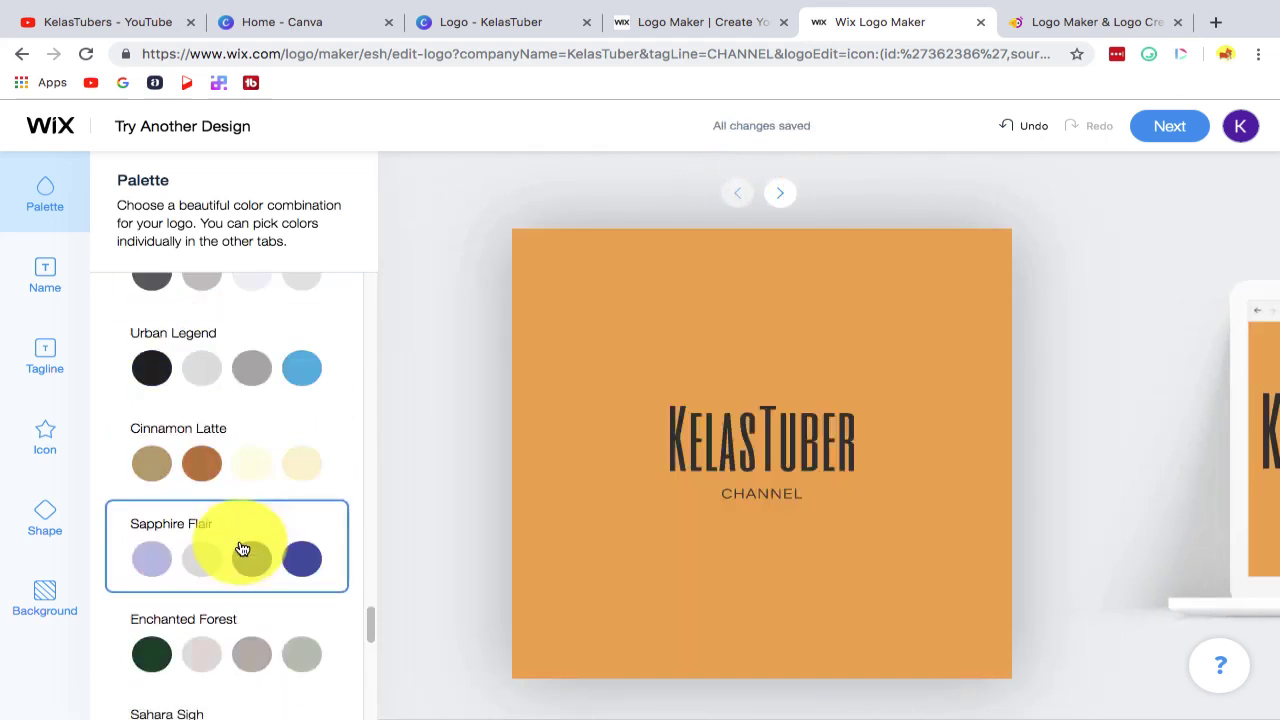
pyautogui.scroll(10, 248, 530)
pyautogui.click(253, 296)
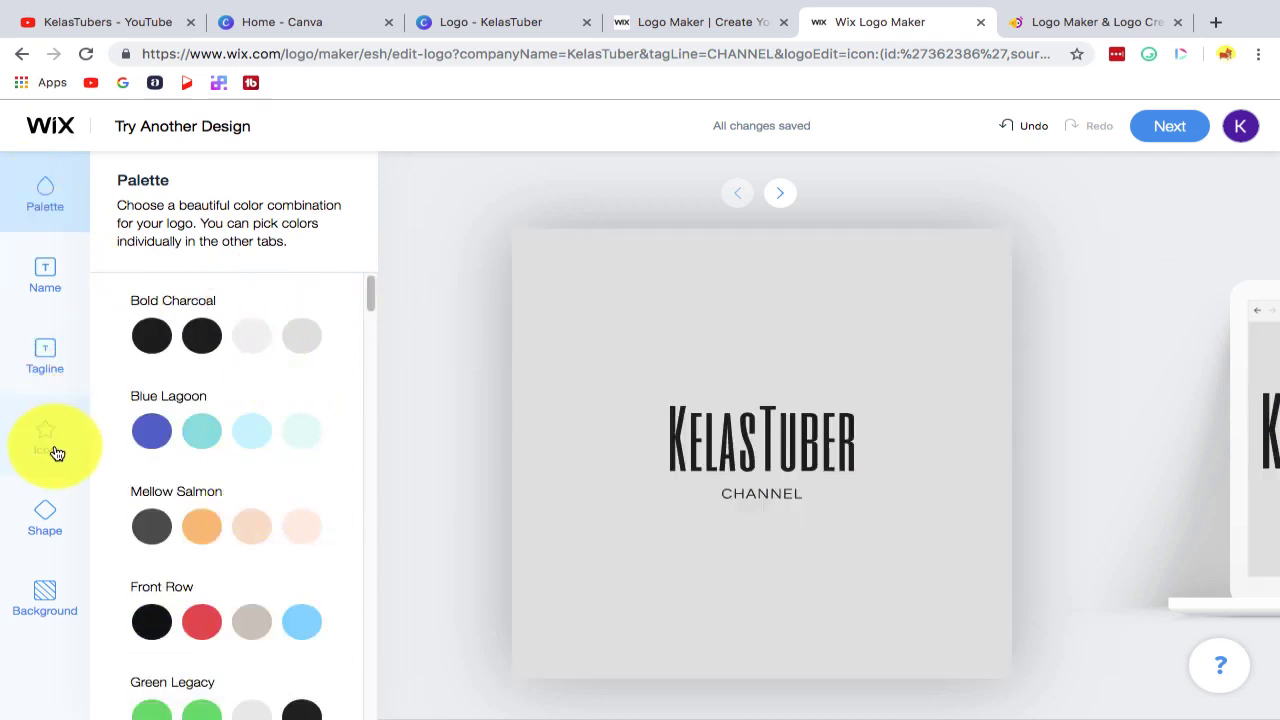
# Step: Change the logo's background color to bright yellow, keeping the background shown
pyautogui.click(40, 592)
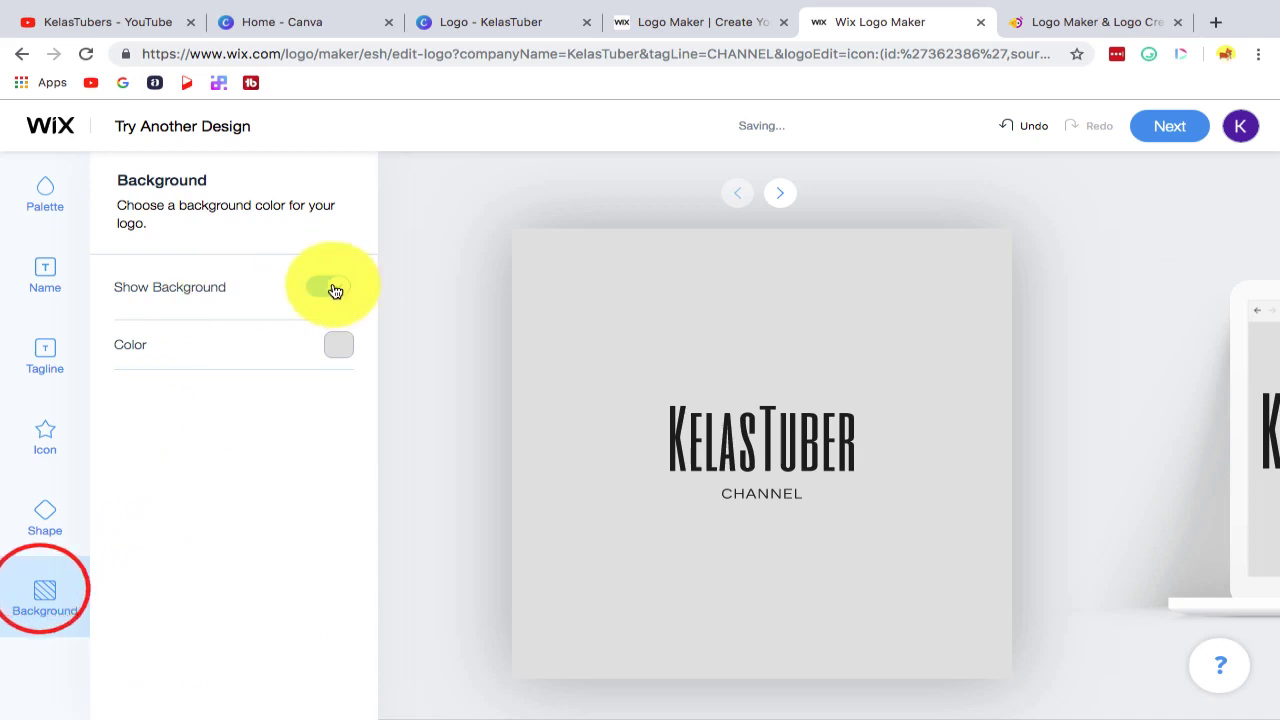
pyautogui.click(338, 344)
pyautogui.moveTo(437, 266); pyautogui.dragTo(349, 341)
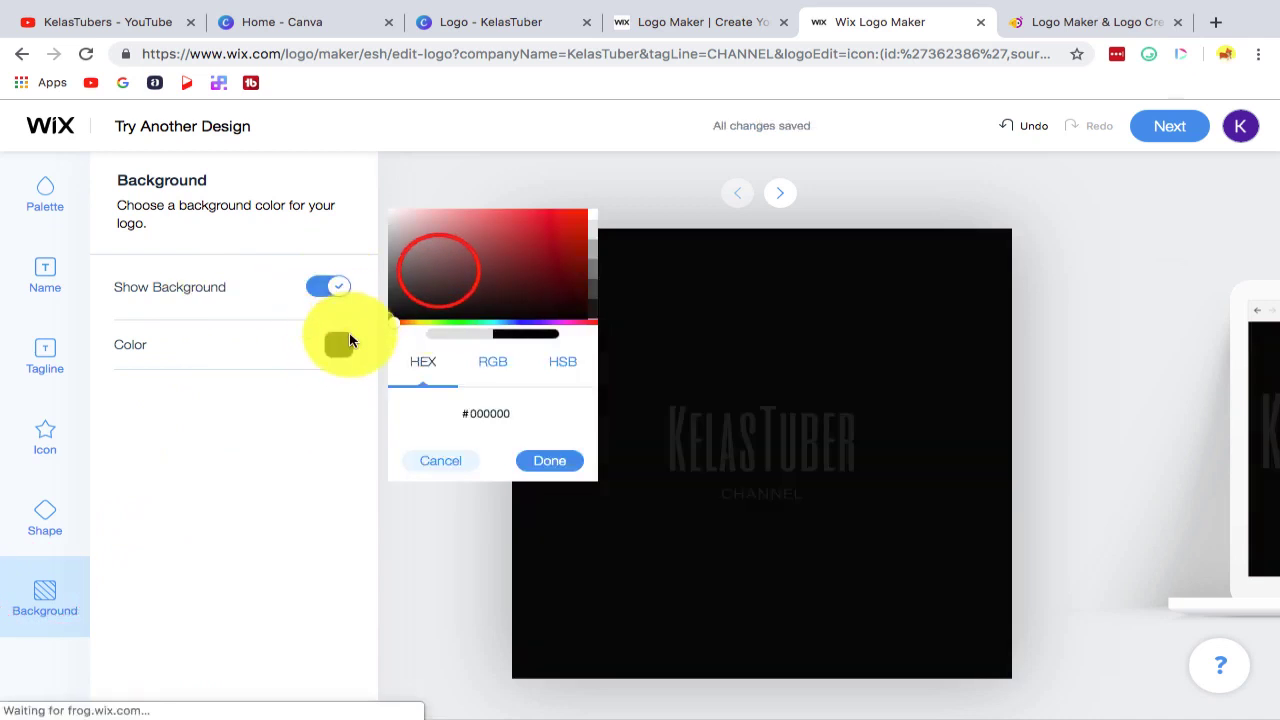
pyautogui.click(418, 322)
pyautogui.moveTo(486, 257); pyautogui.dragTo(659, 166)
pyautogui.click(1058, 257)
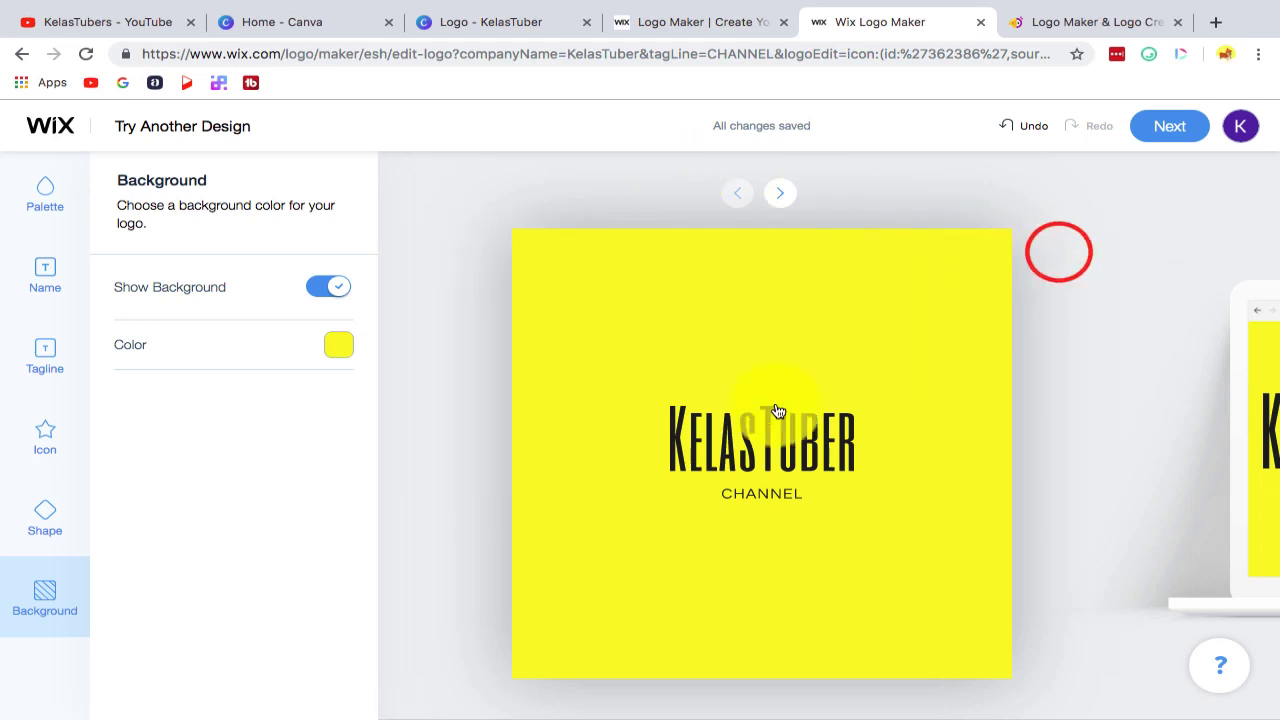
# Step: Set the KelasTuber name's font size to about 89 px and review its alignment, rotation, curve and position settings
pyautogui.click(48, 503)
pyautogui.click(45, 432)
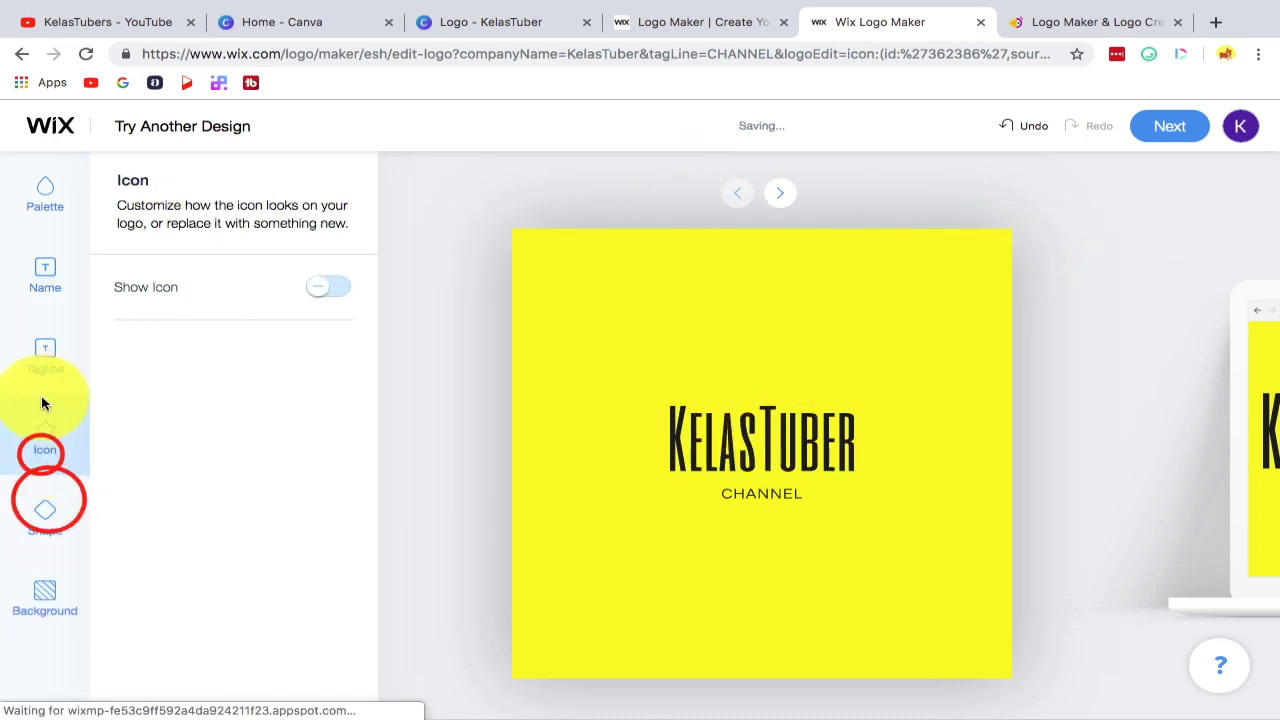
pyautogui.click(44, 365)
pyautogui.click(55, 285)
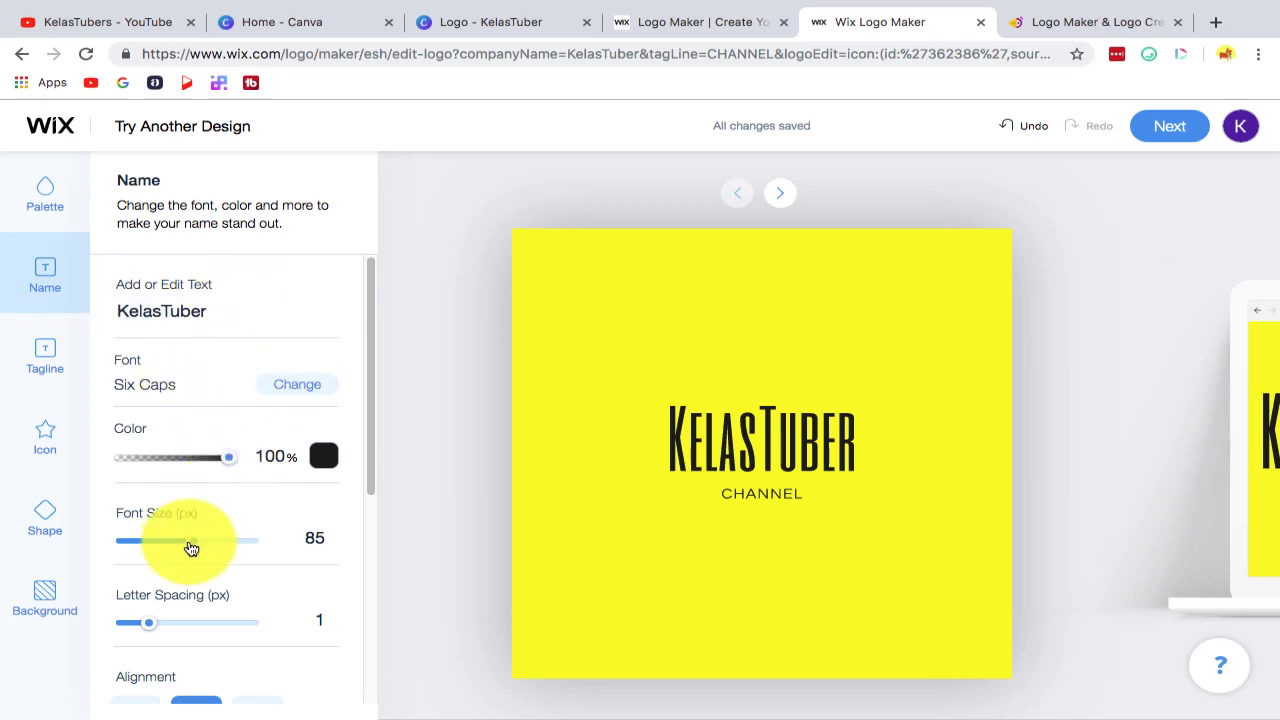
pyautogui.moveTo(192, 541); pyautogui.dragTo(200, 548)
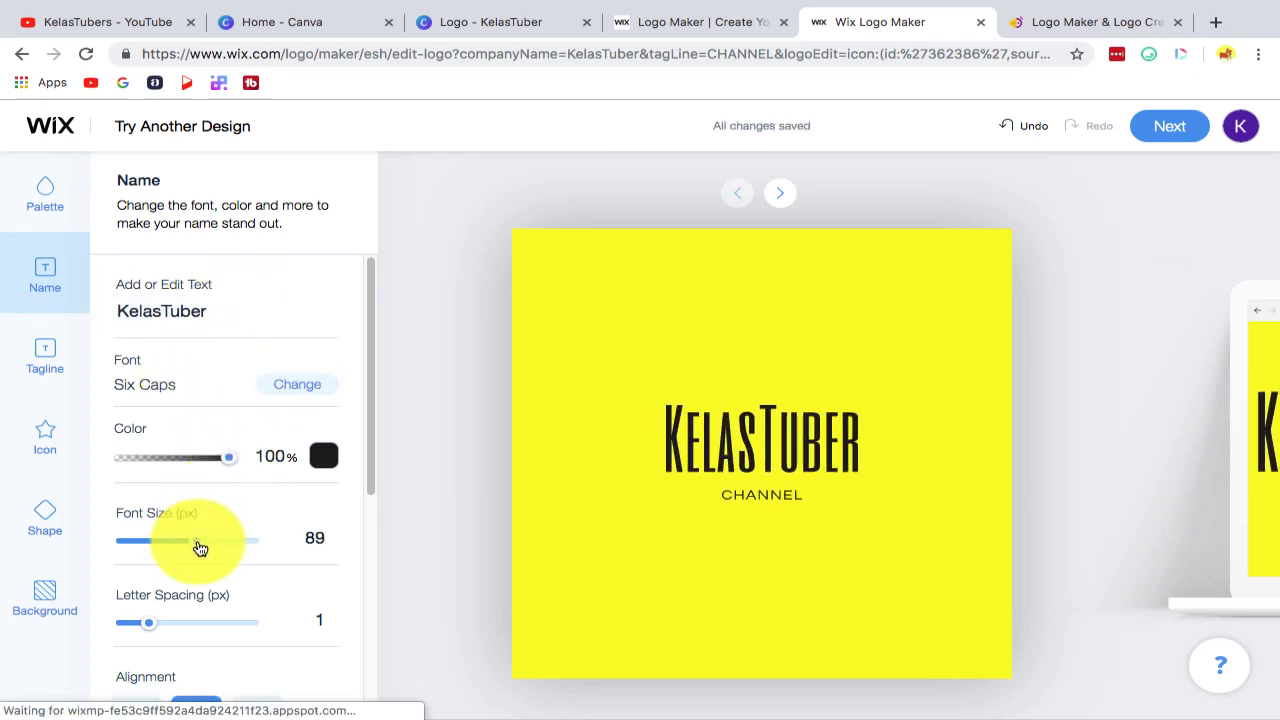
pyautogui.scroll(-3, 286, 551)
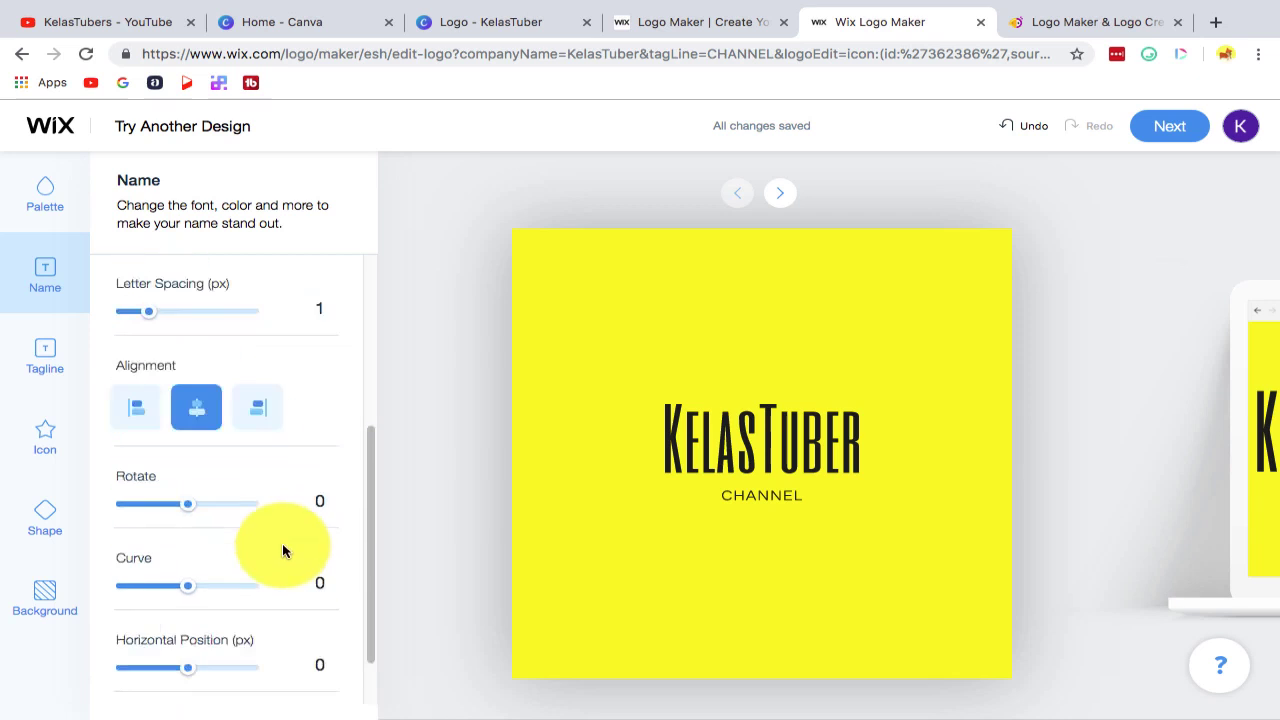
pyautogui.scroll(-1, 220, 477)
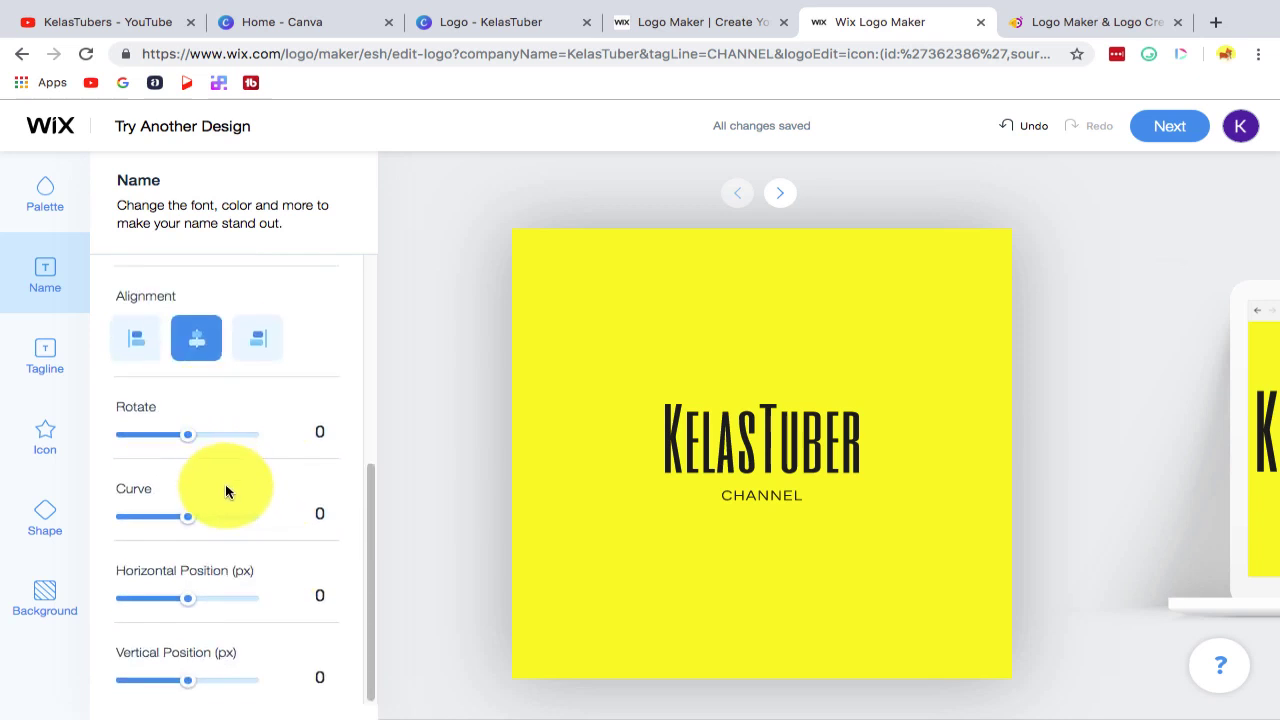
# Step: Set the CHANNEL tagline's letter spacing to 11 px and proceed from the editor to the download offers
pyautogui.click(52, 358)
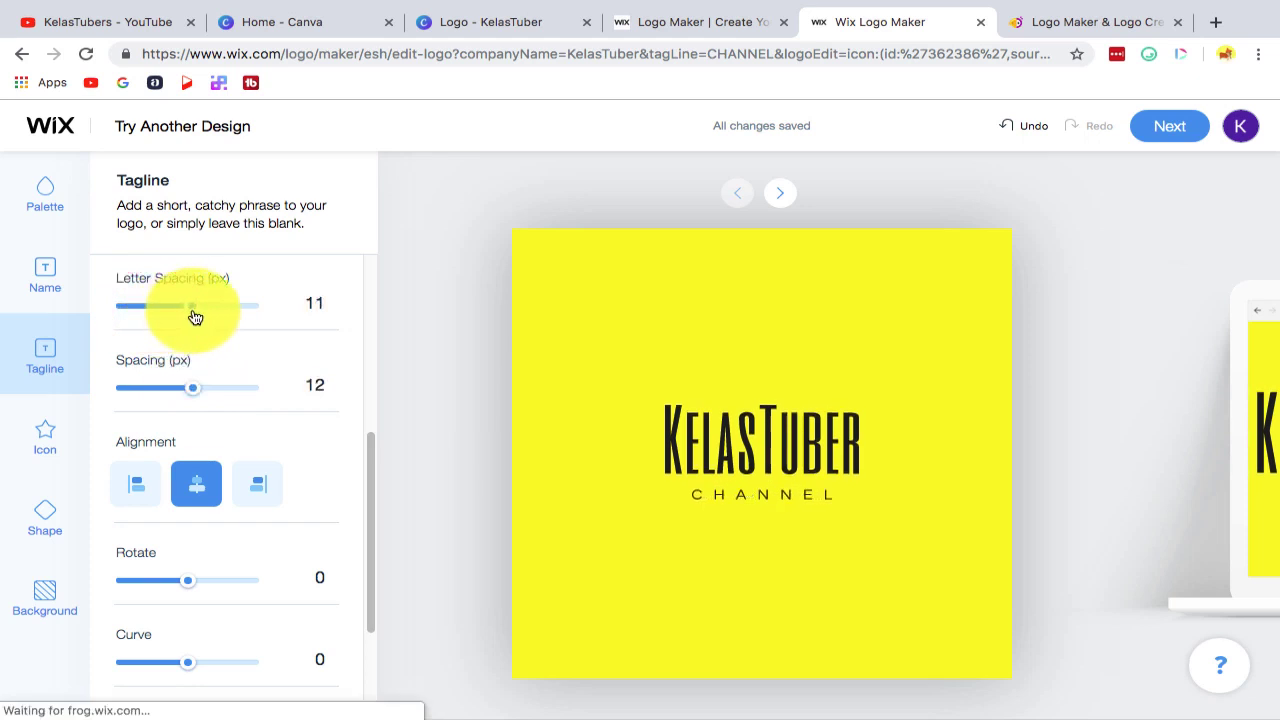
pyautogui.scroll(-2, 243, 423)
pyautogui.scroll(6, 249, 463)
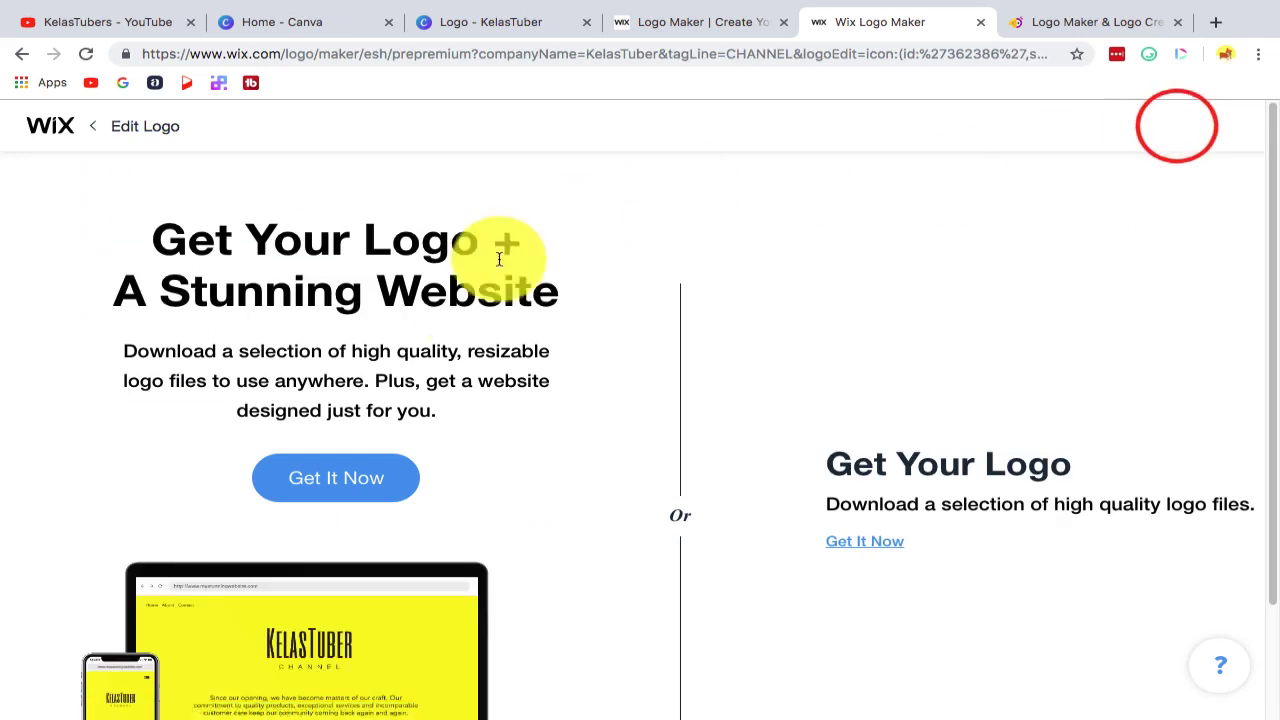
# Step: Review the logo download offers and choose to get only the logo files, without a website
pyautogui.scroll(-1, 760, 470)
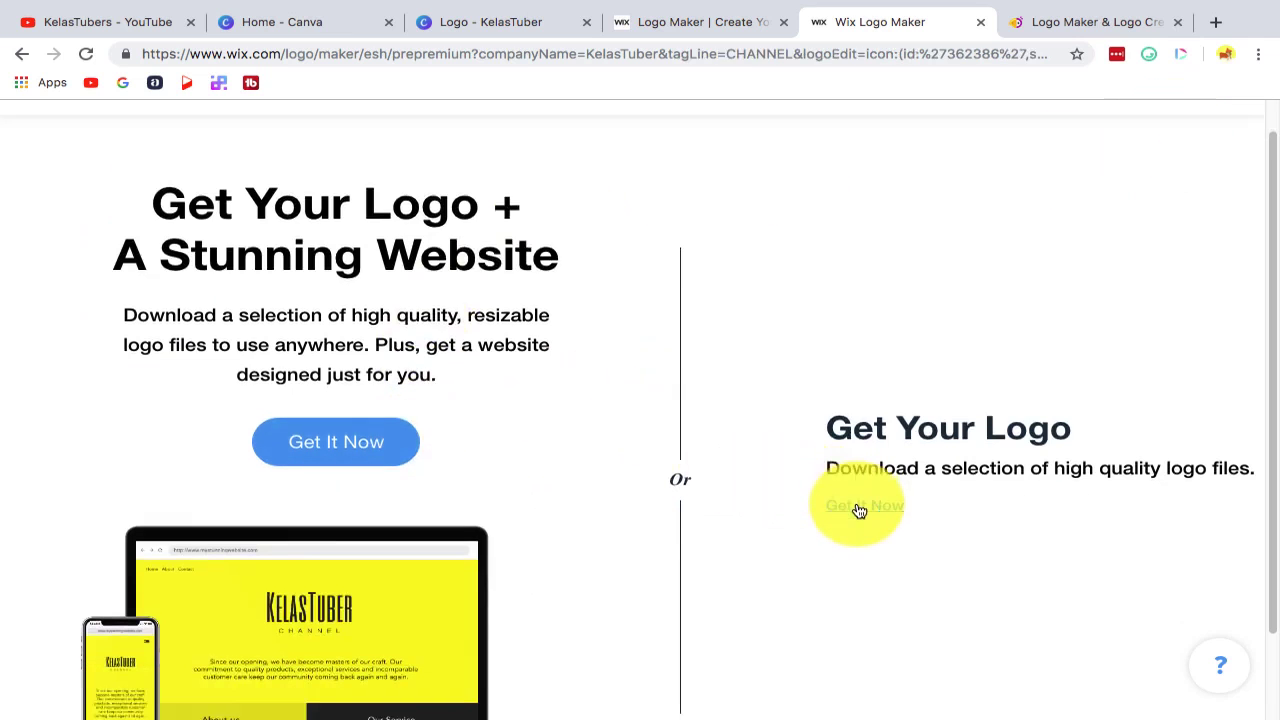
pyautogui.scroll(-2, 569, 391)
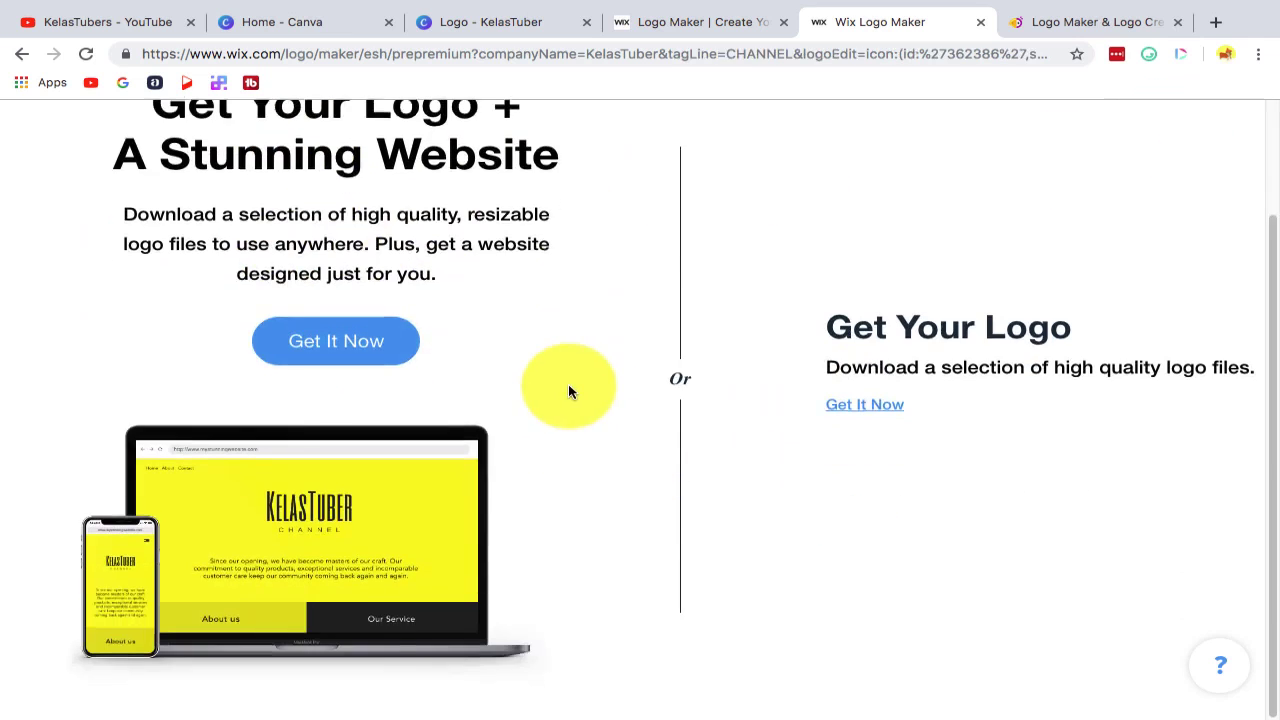
pyautogui.scroll(1, 175, 190)
pyautogui.click(165, 160)
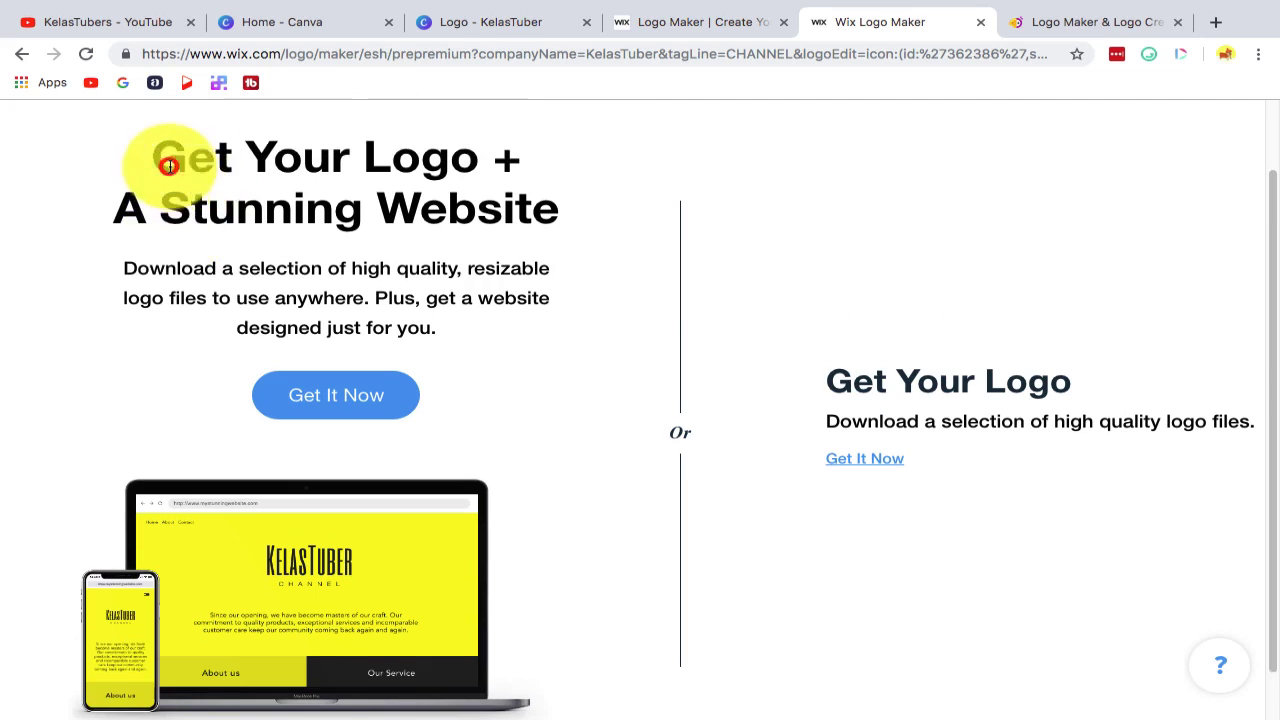
pyautogui.click(500, 298)
pyautogui.click(865, 460)
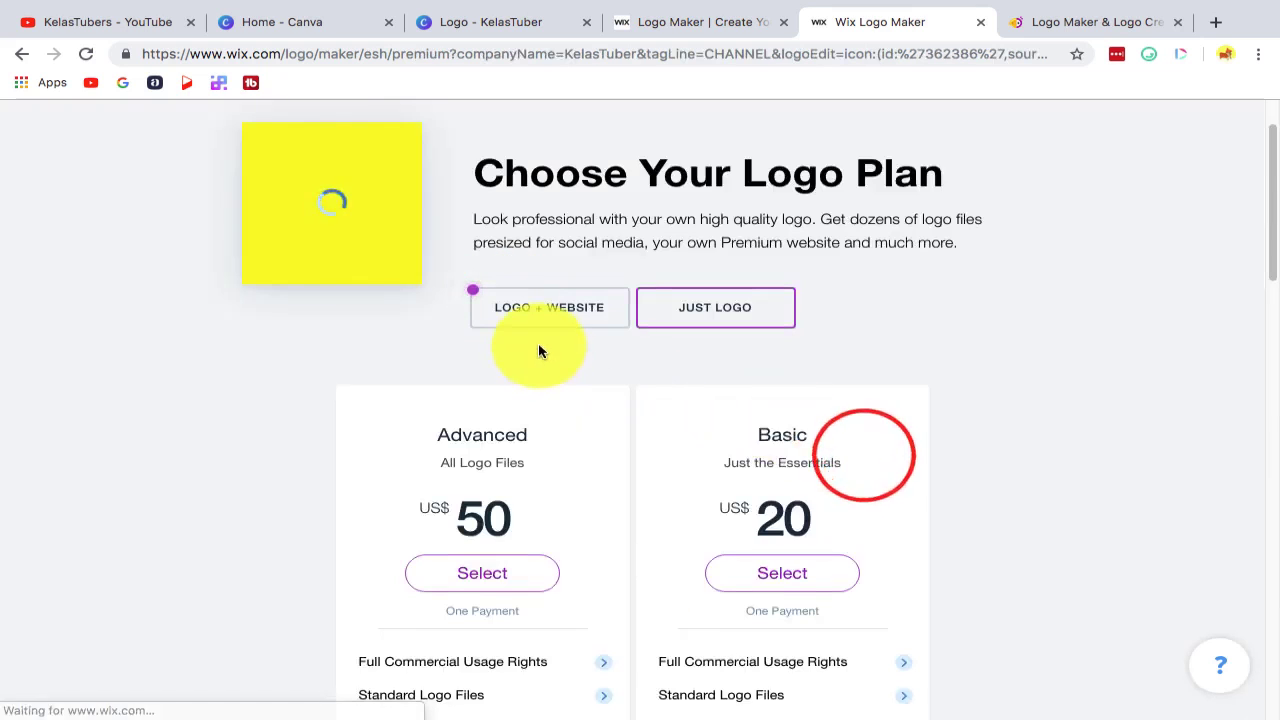
# Step: Check whether the logo preview image can be saved directly, and compare the Advanced and Basic logo plans
pyautogui.scroll(-3, 1114, 394)
pyautogui.scroll(4, 1117, 384)
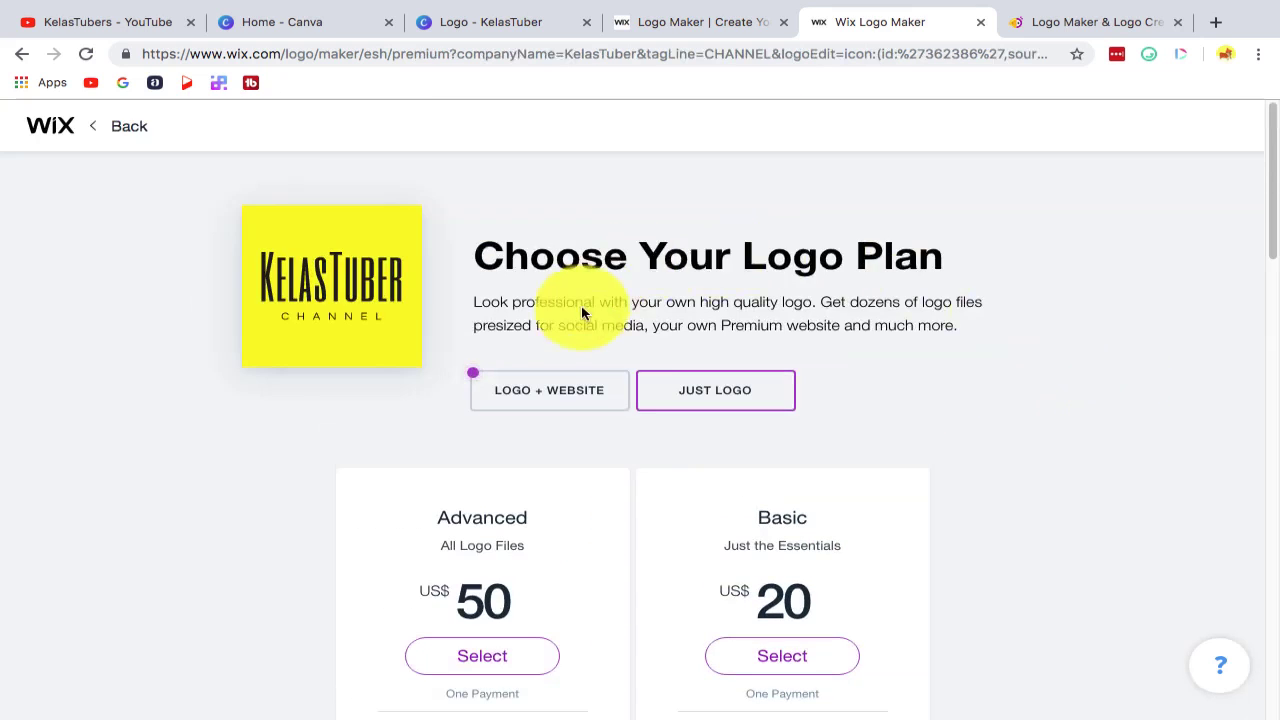
pyautogui.rightClick(360, 279)
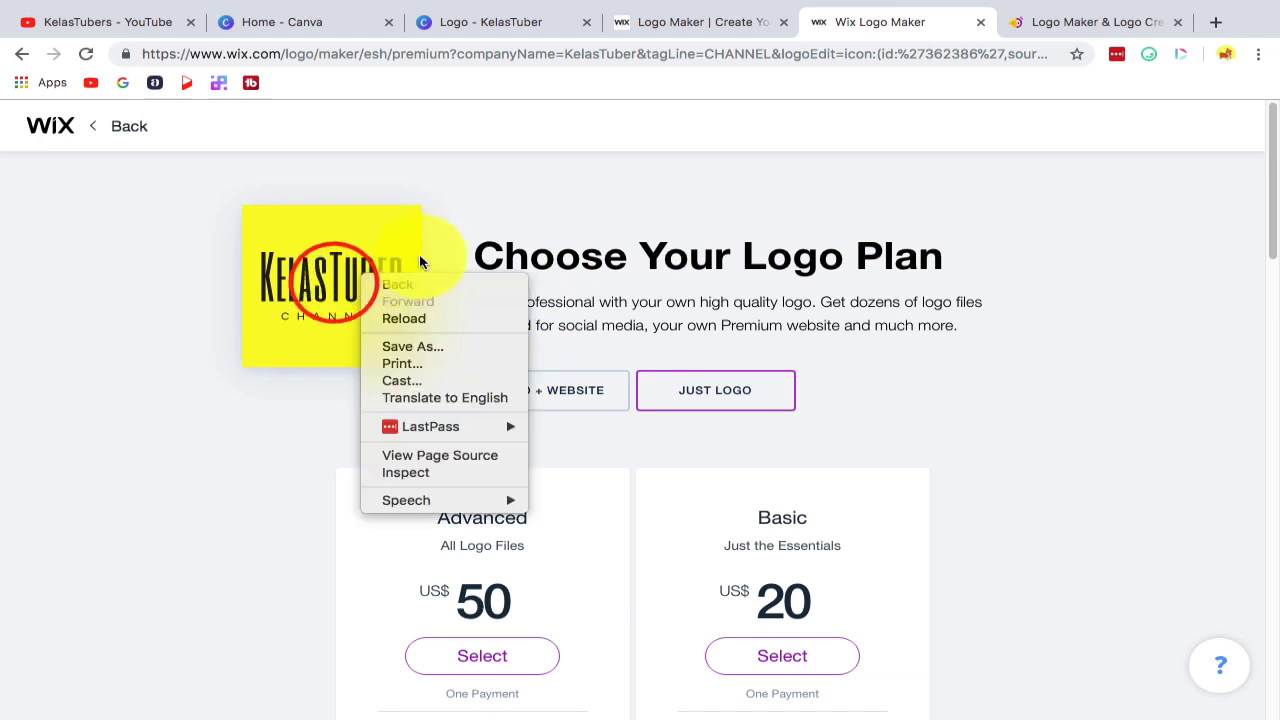
pyautogui.click(585, 220)
pyautogui.scroll(-3, 851, 337)
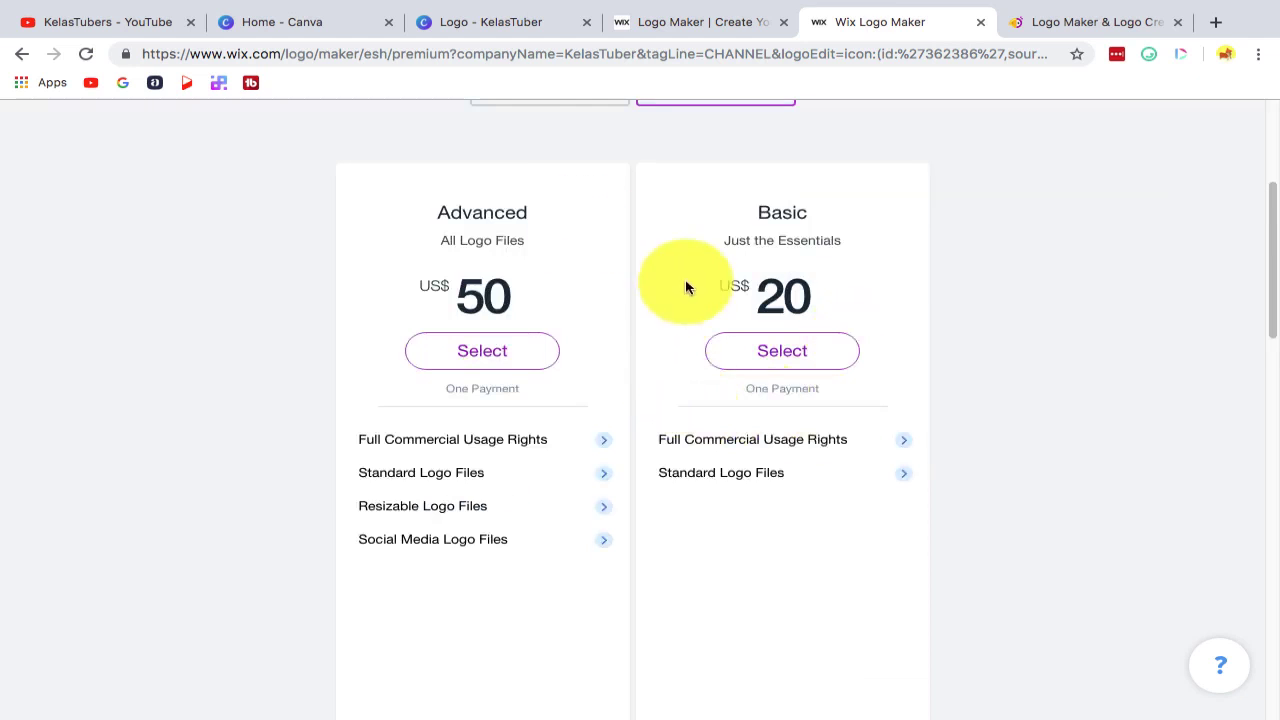
# Step: Download the free version of the KelasTuber logo and preview the sample JPEG on the desktop
pyautogui.click(842, 350)
pyautogui.scroll(-3, 838, 350)
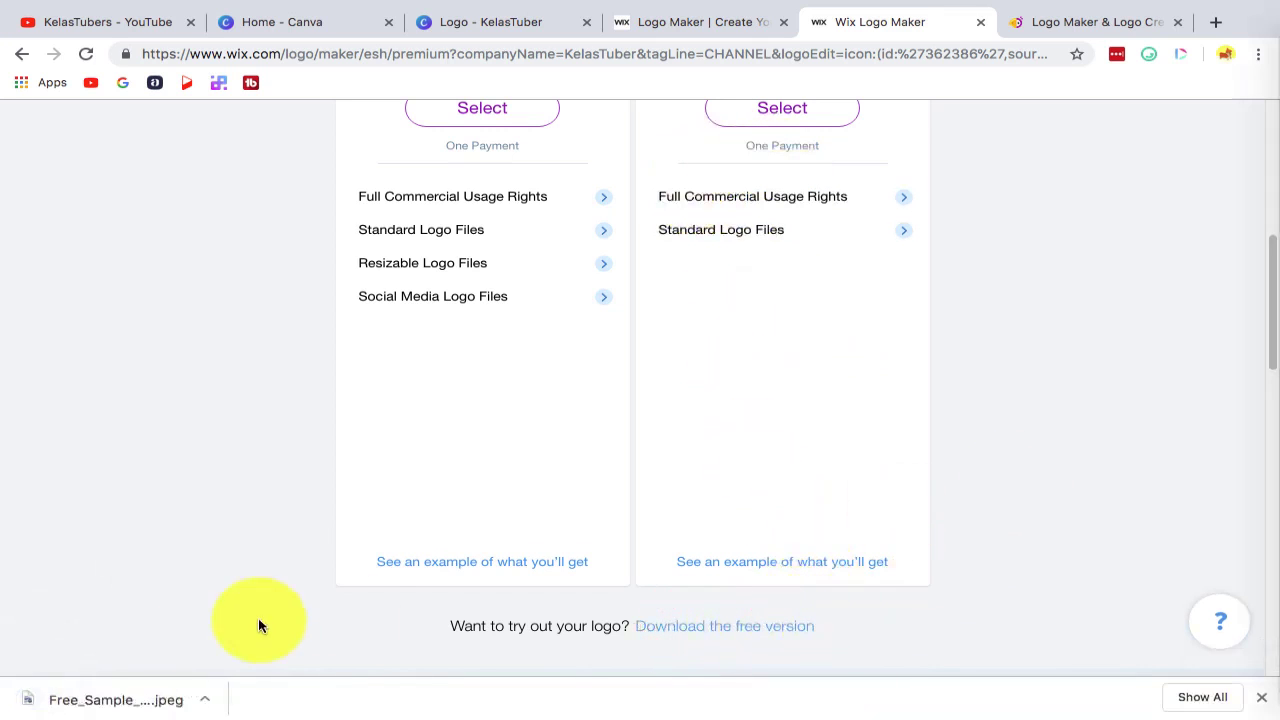
pyautogui.click(206, 702)
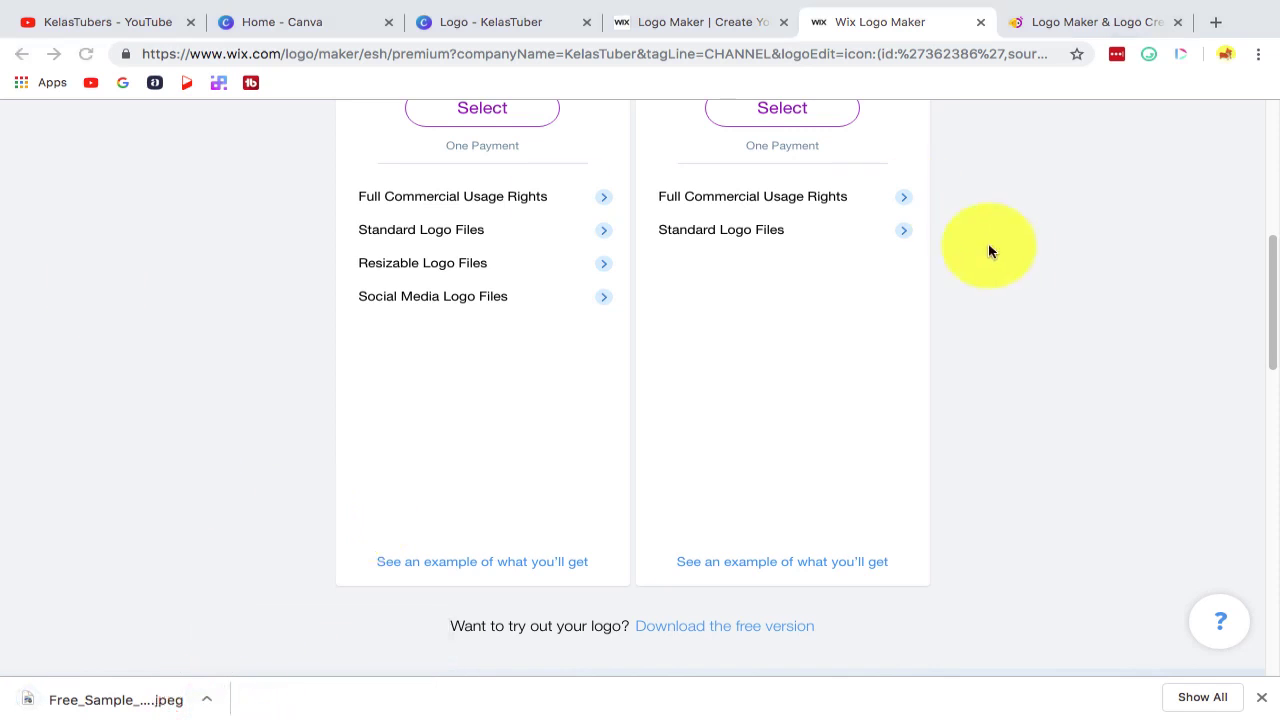
pyautogui.click(1012, 307)
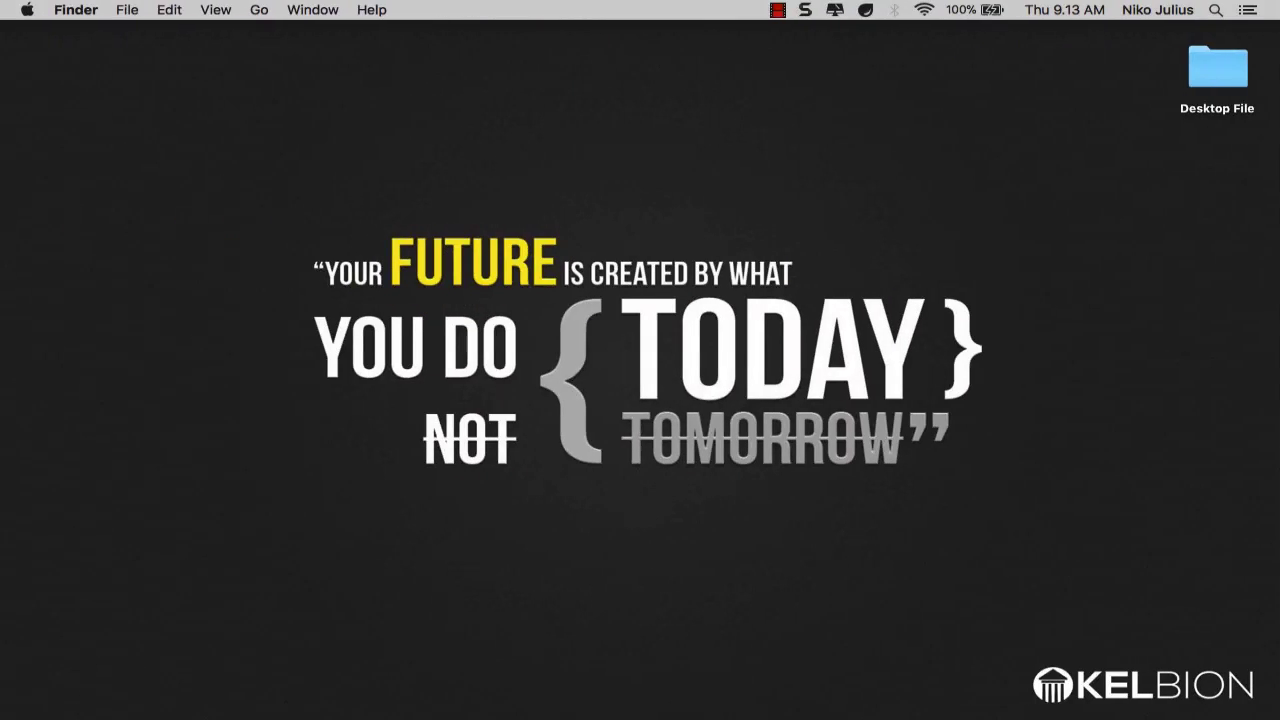
pyautogui.moveTo(320, 352); pyautogui.dragTo(785, 282)
pyautogui.press('space')
pyautogui.press('space')
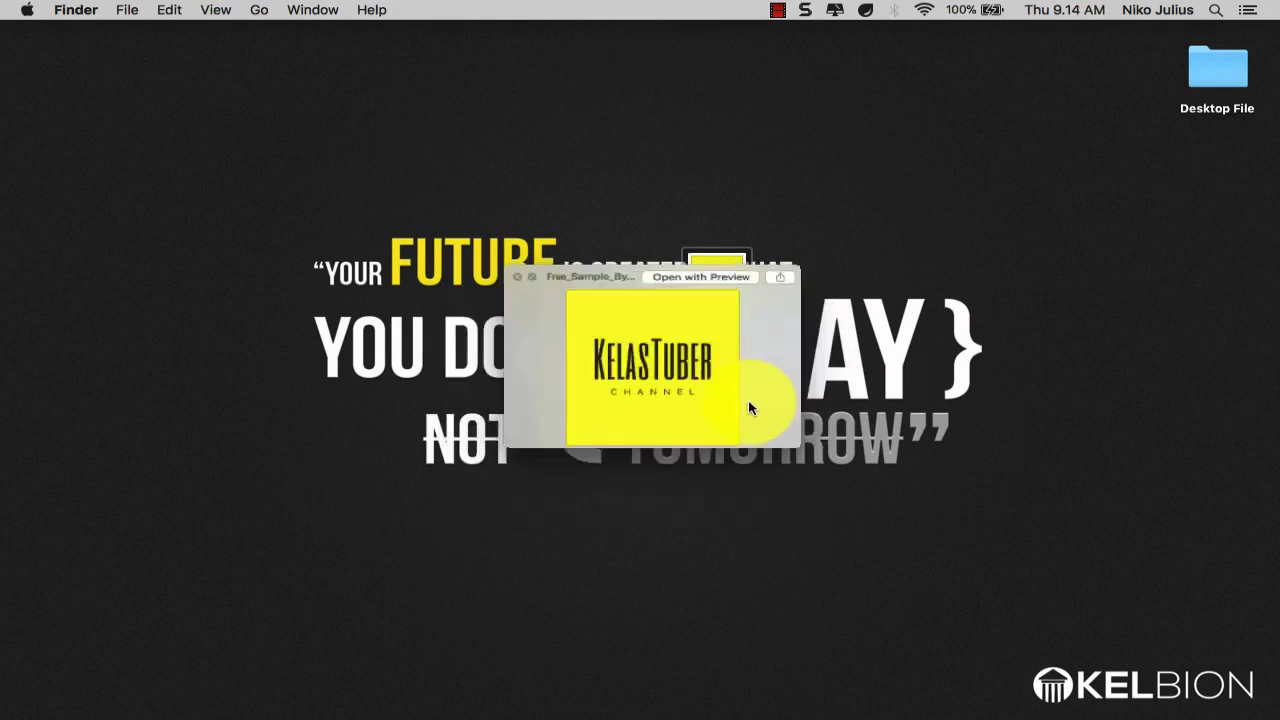
# Step: Switch to the KelasTubers YouTube channel and open the photo picker for its profile picture
pyautogui.hotkey('ctrl', 'Right')
pyautogui.click(143, 21)
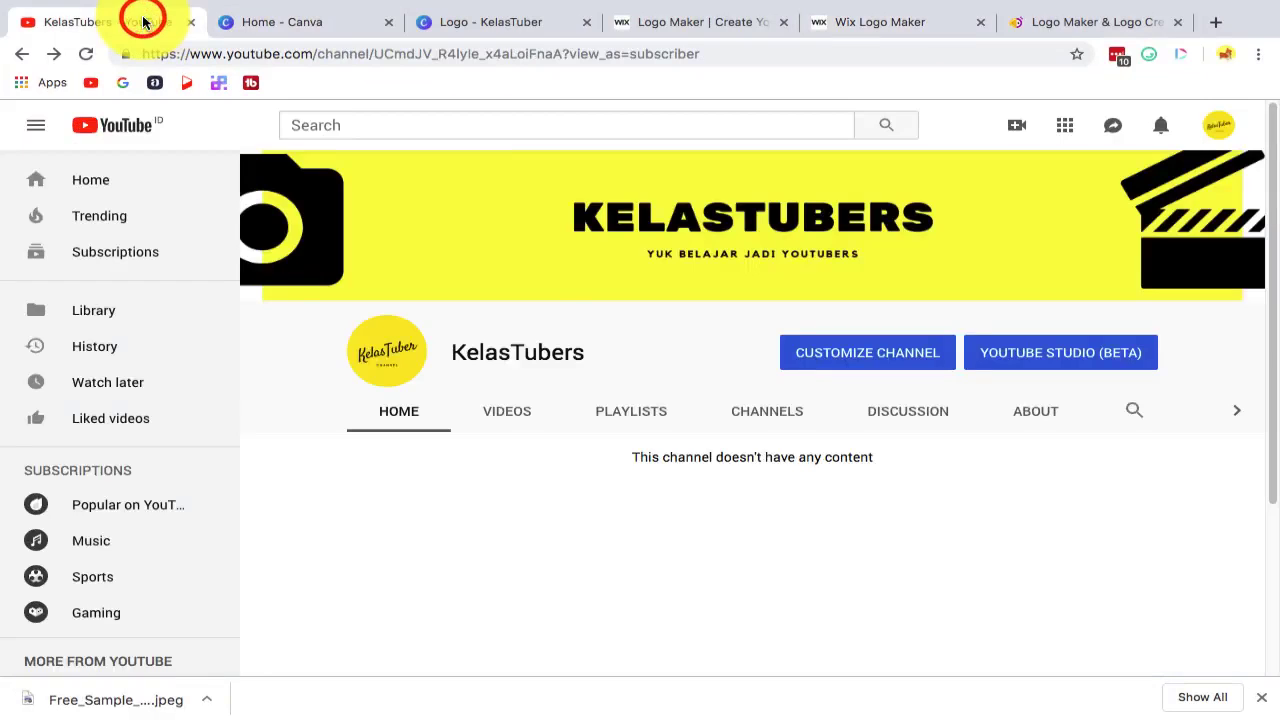
pyautogui.click(408, 368)
pyautogui.click(931, 450)
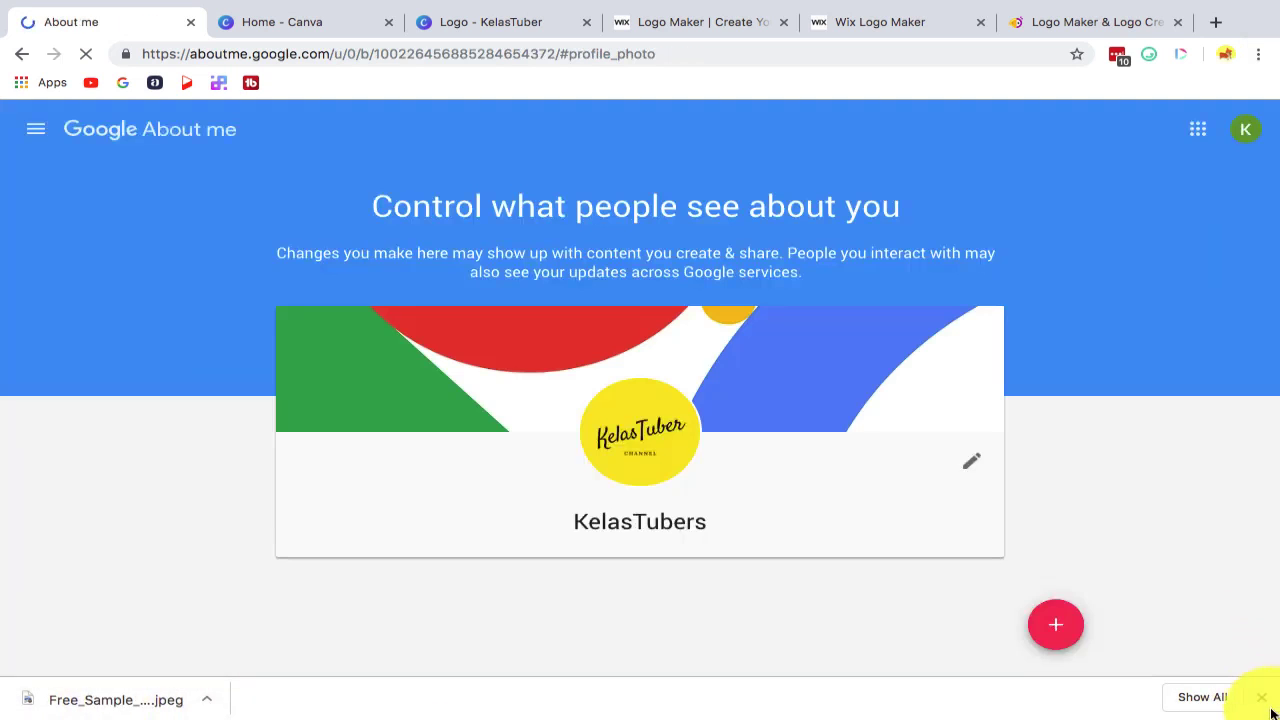
pyautogui.click(1262, 698)
pyautogui.click(644, 434)
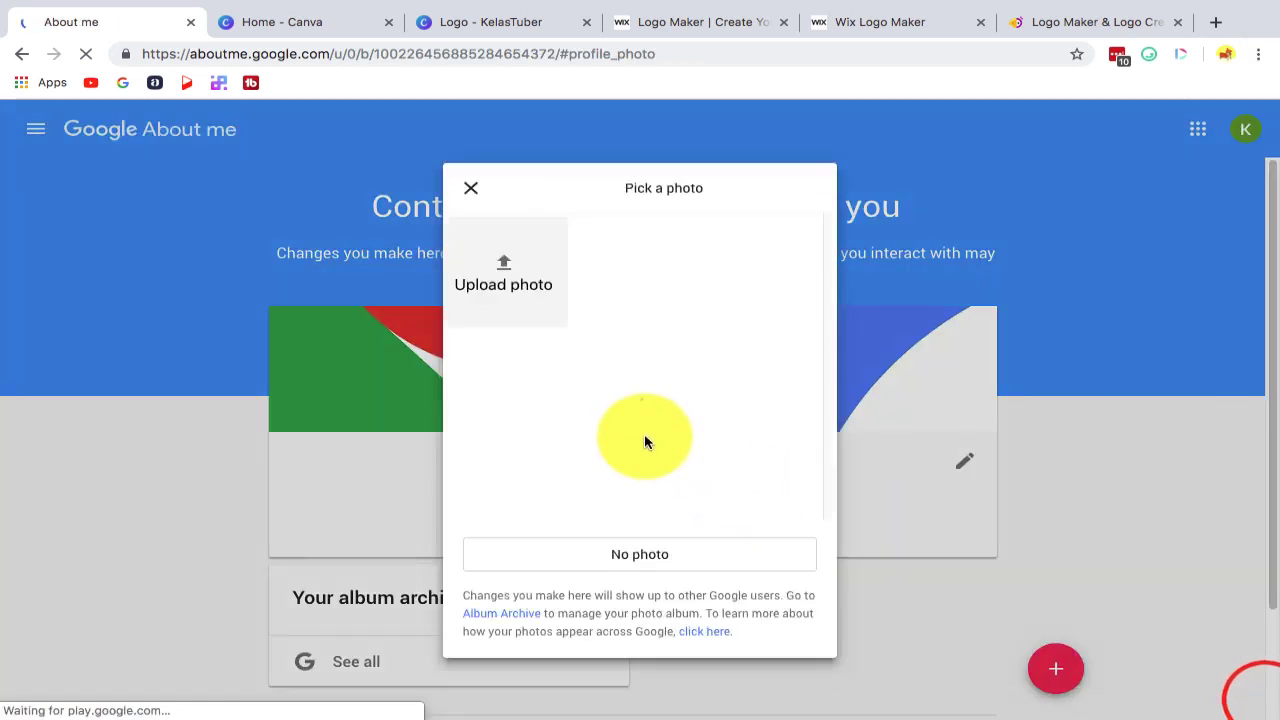
# Step: Upload the downloaded sample logo as the profile photo and reload the channel page
pyautogui.click(504, 280)
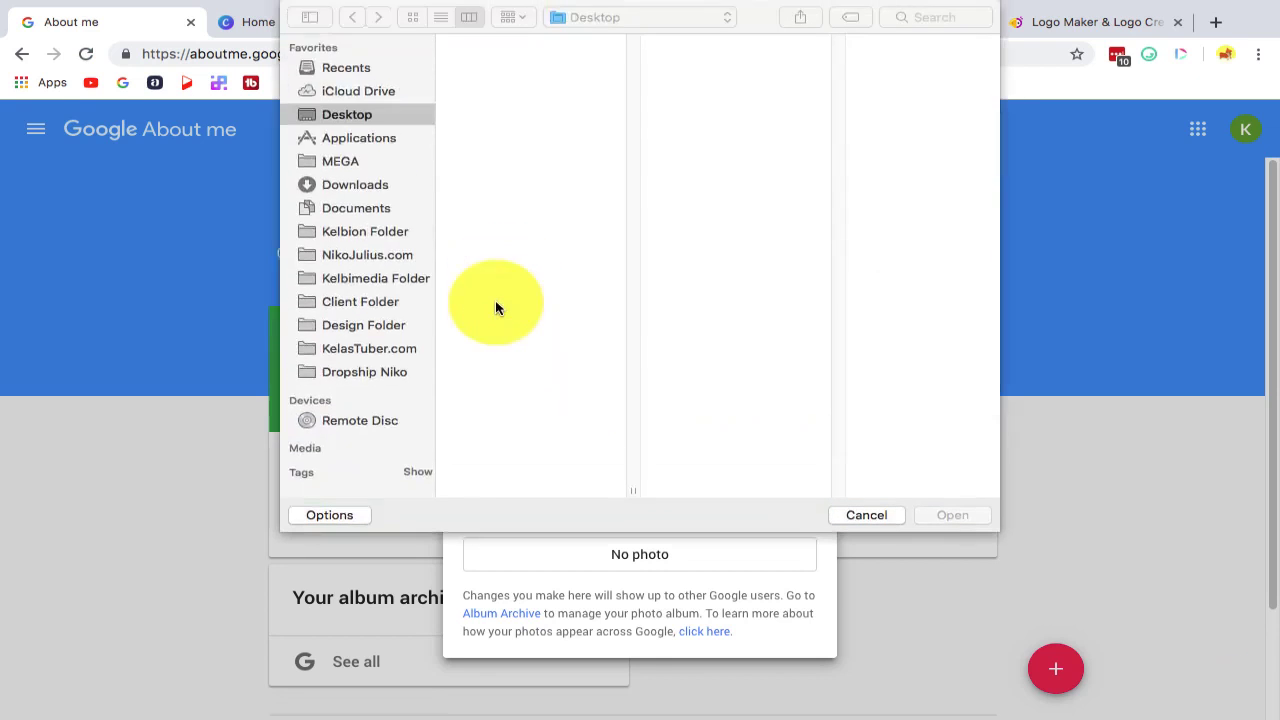
pyautogui.doubleClick(473, 108)
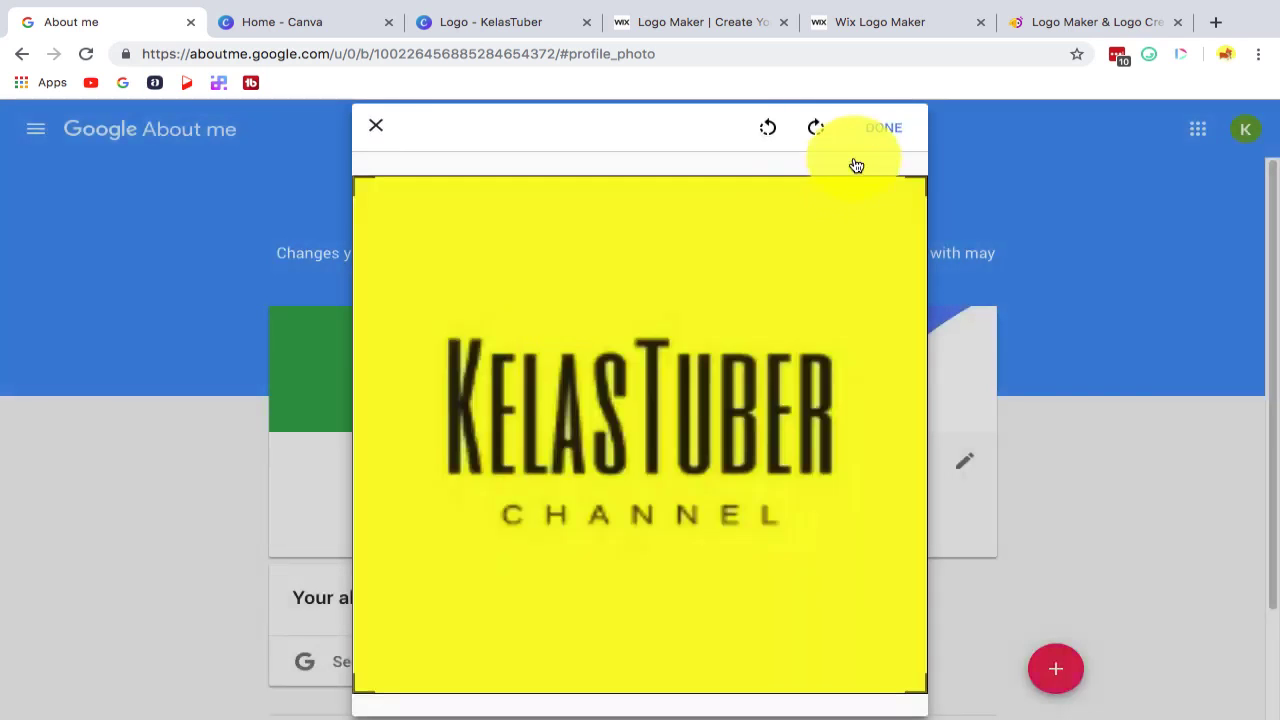
pyautogui.click(881, 127)
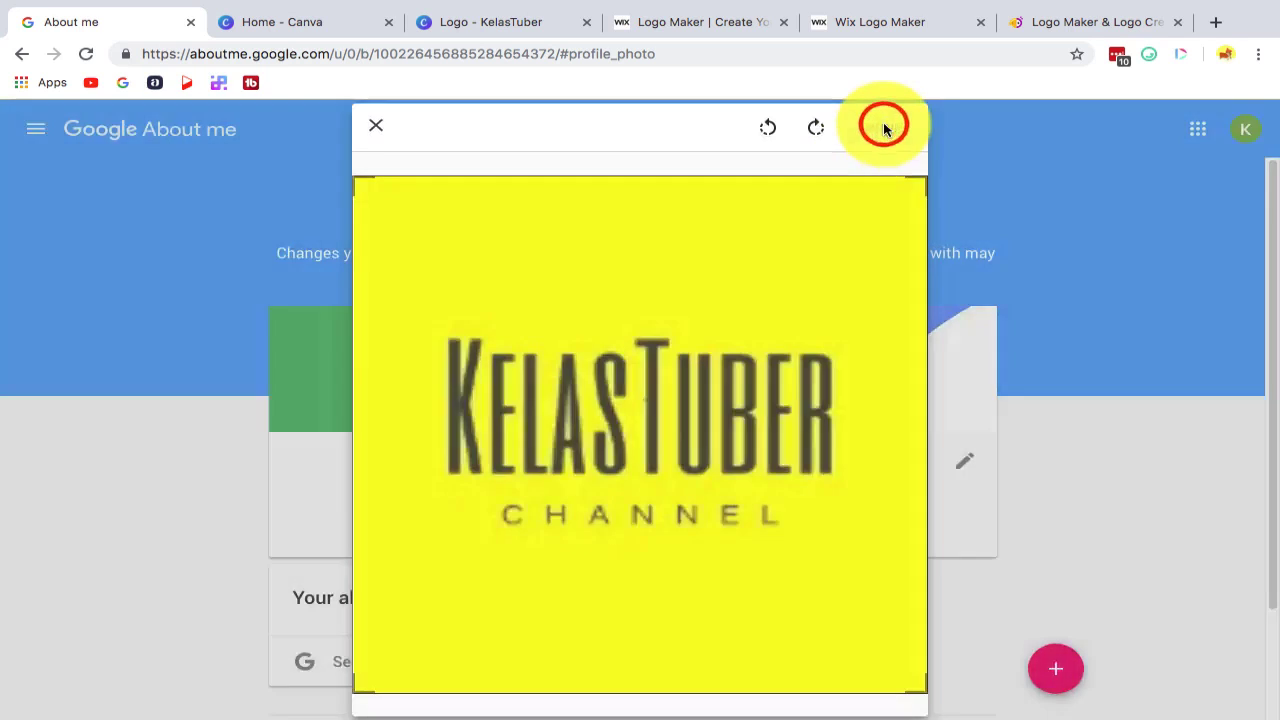
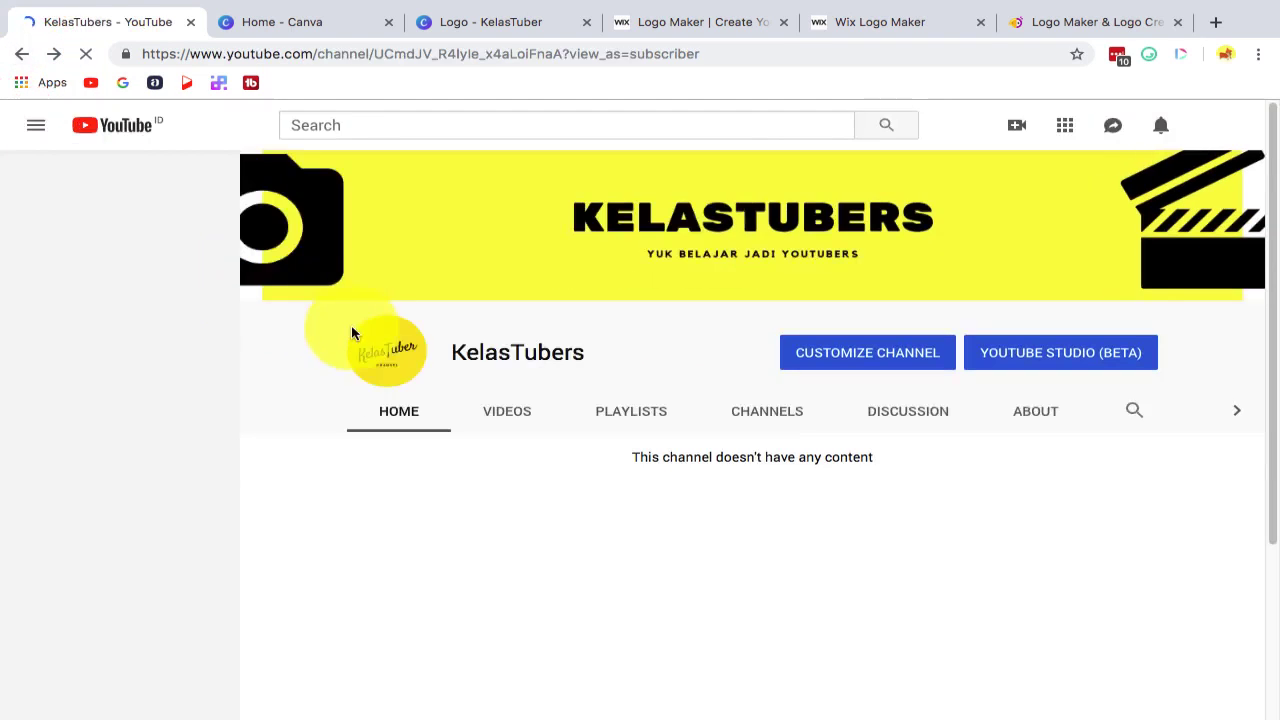
pyautogui.click(86, 54)
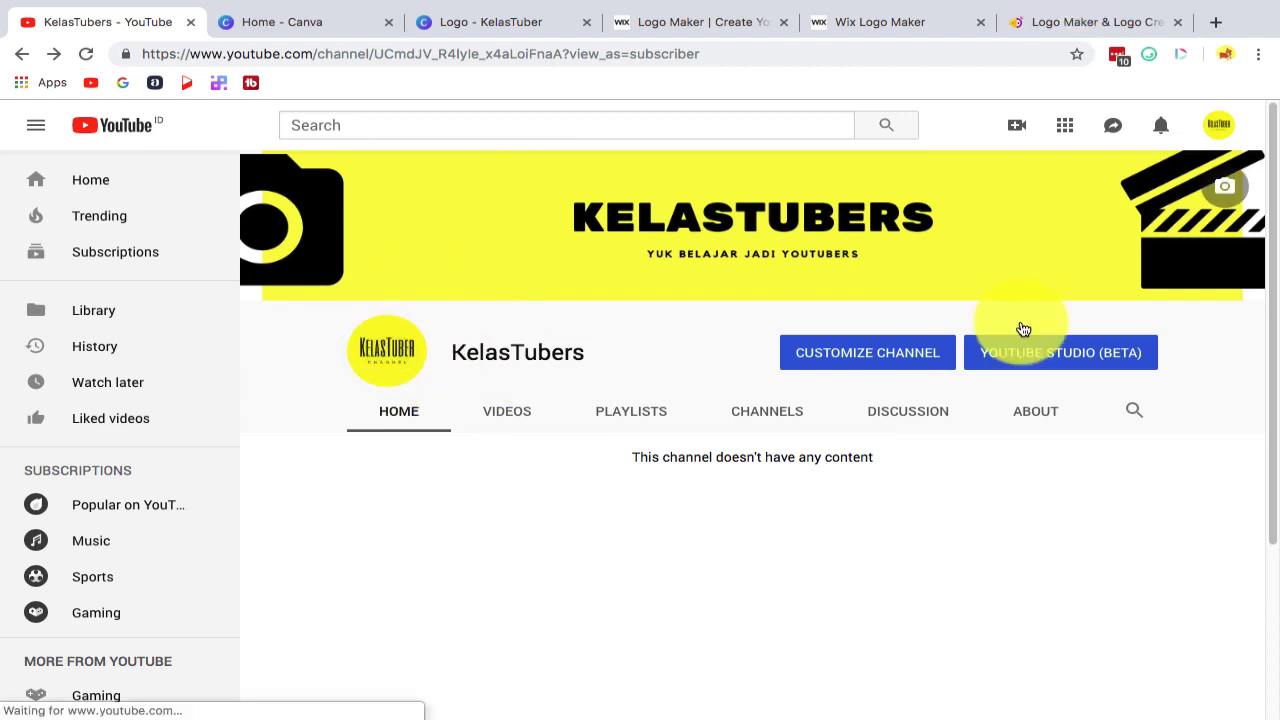
# Step: Close both Wix Logo Maker pages and start a new logo in Hatchful
pyautogui.click(880, 22)
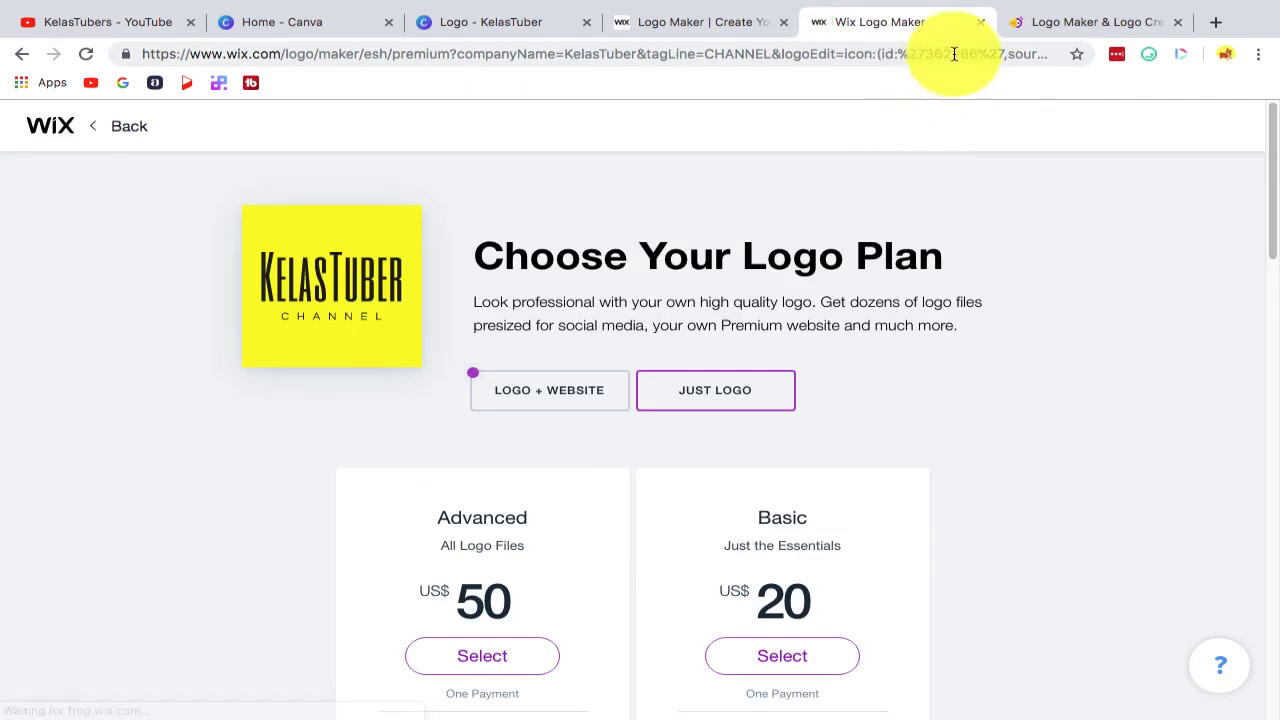
pyautogui.click(980, 22)
pyautogui.click(749, 22)
pyautogui.click(781, 22)
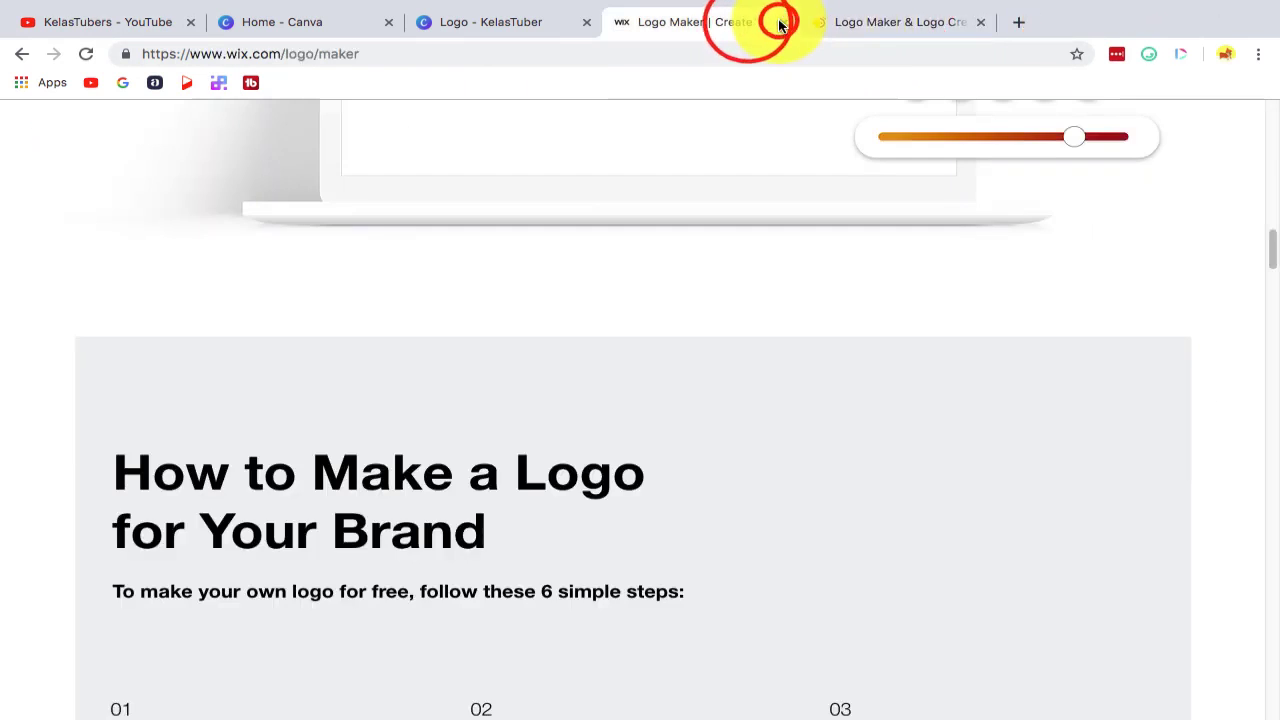
pyautogui.scroll(-3, 886, 391)
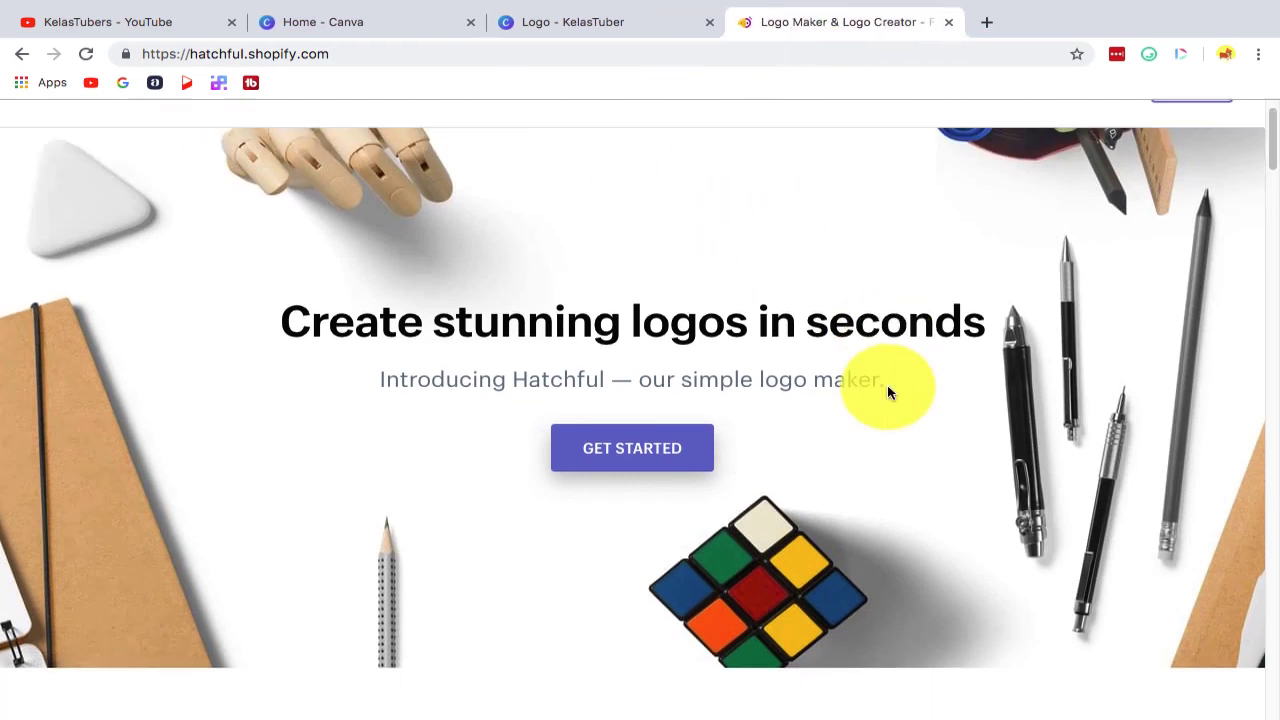
pyautogui.click(688, 277)
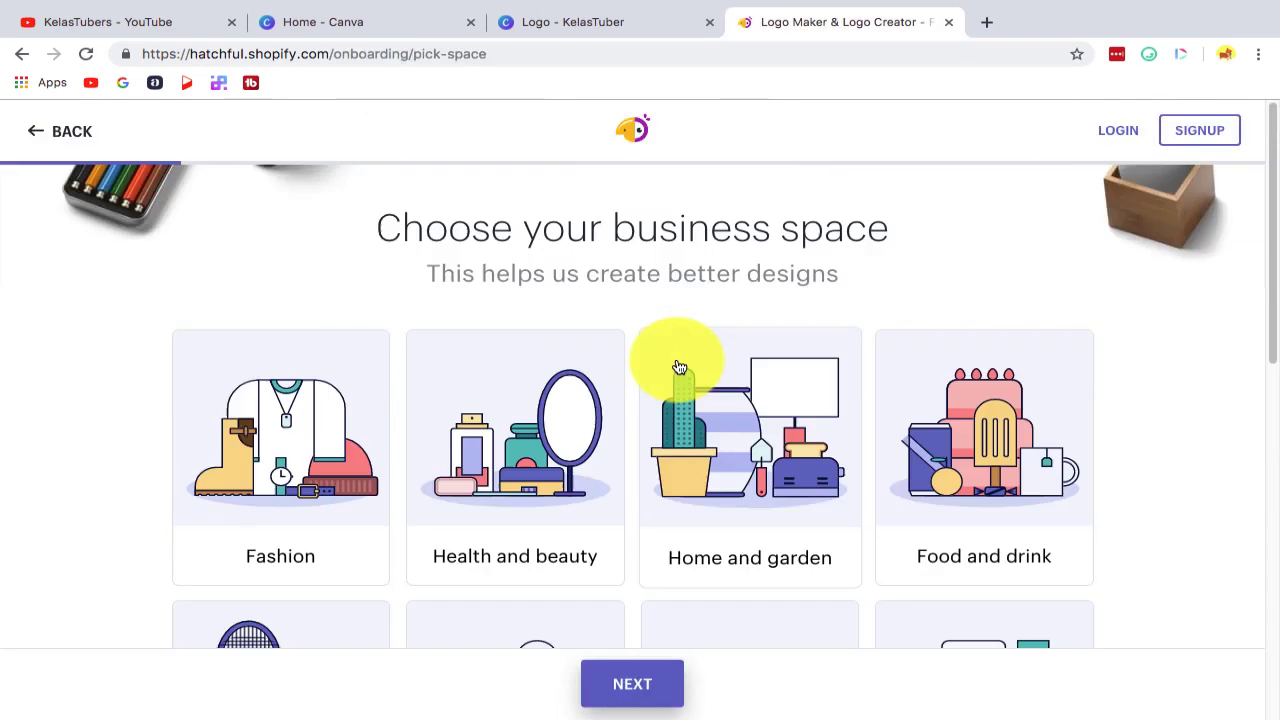
# Step: Choose Games as the business space and continue to the visual styles
pyautogui.moveTo(378, 222); pyautogui.dragTo(848, 281)
pyautogui.click(1035, 277)
pyautogui.scroll(-3, 1185, 350)
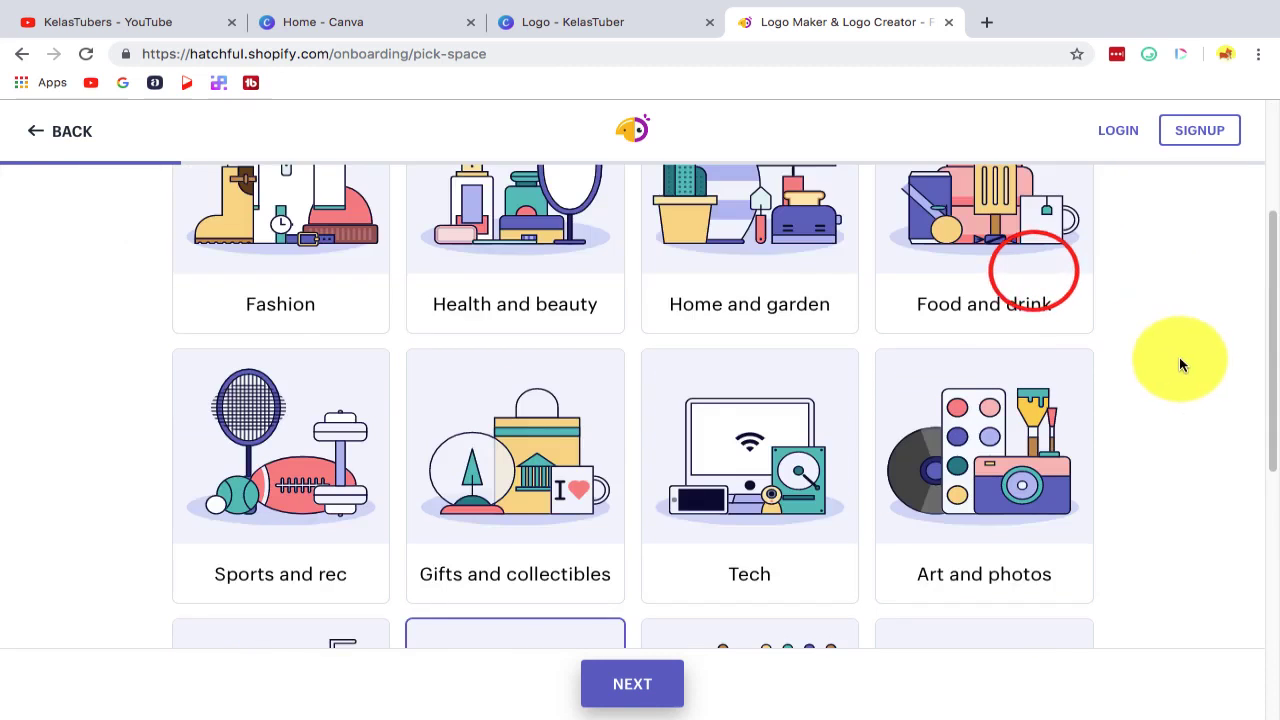
pyautogui.scroll(-3, 985, 308)
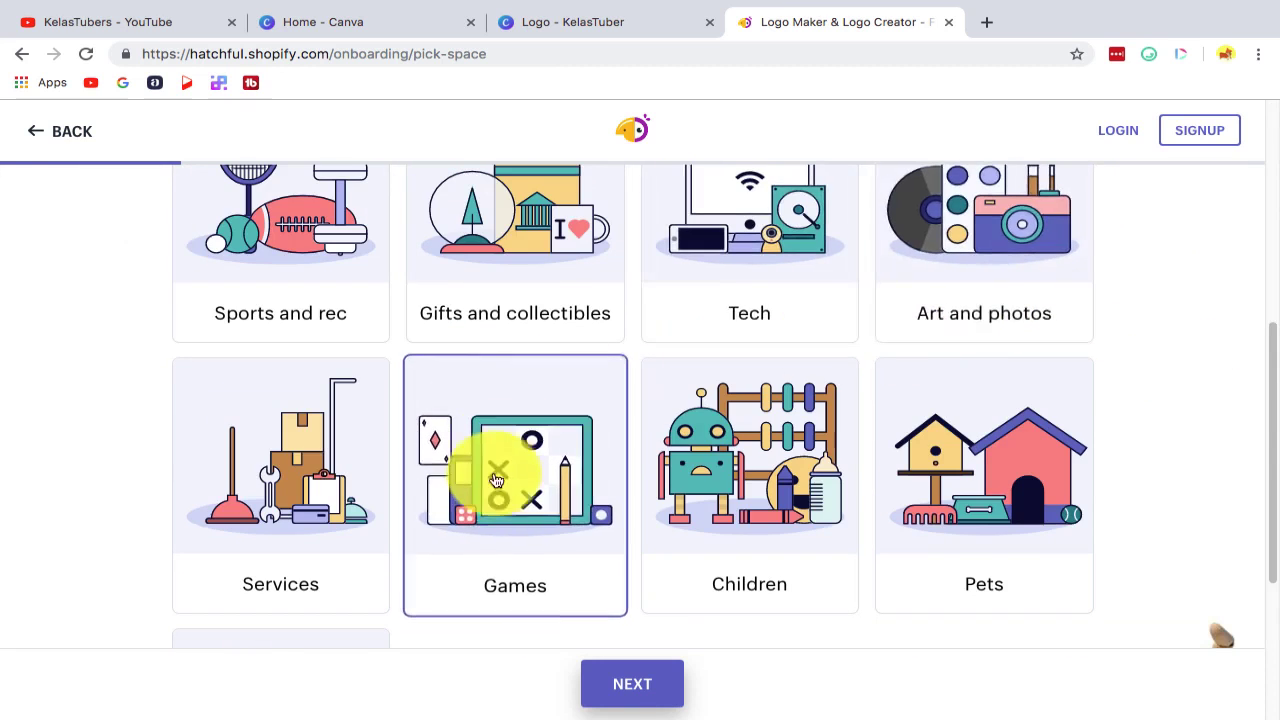
pyautogui.click(305, 464)
pyautogui.click(569, 462)
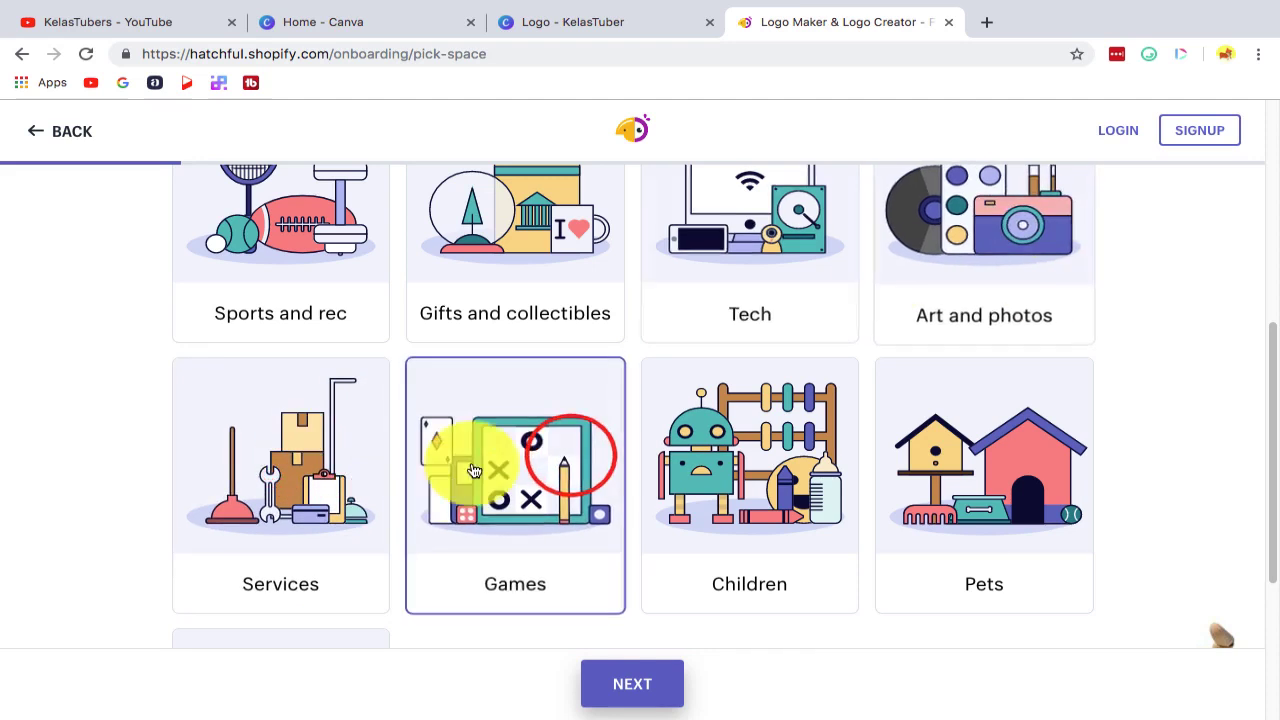
pyautogui.click(660, 697)
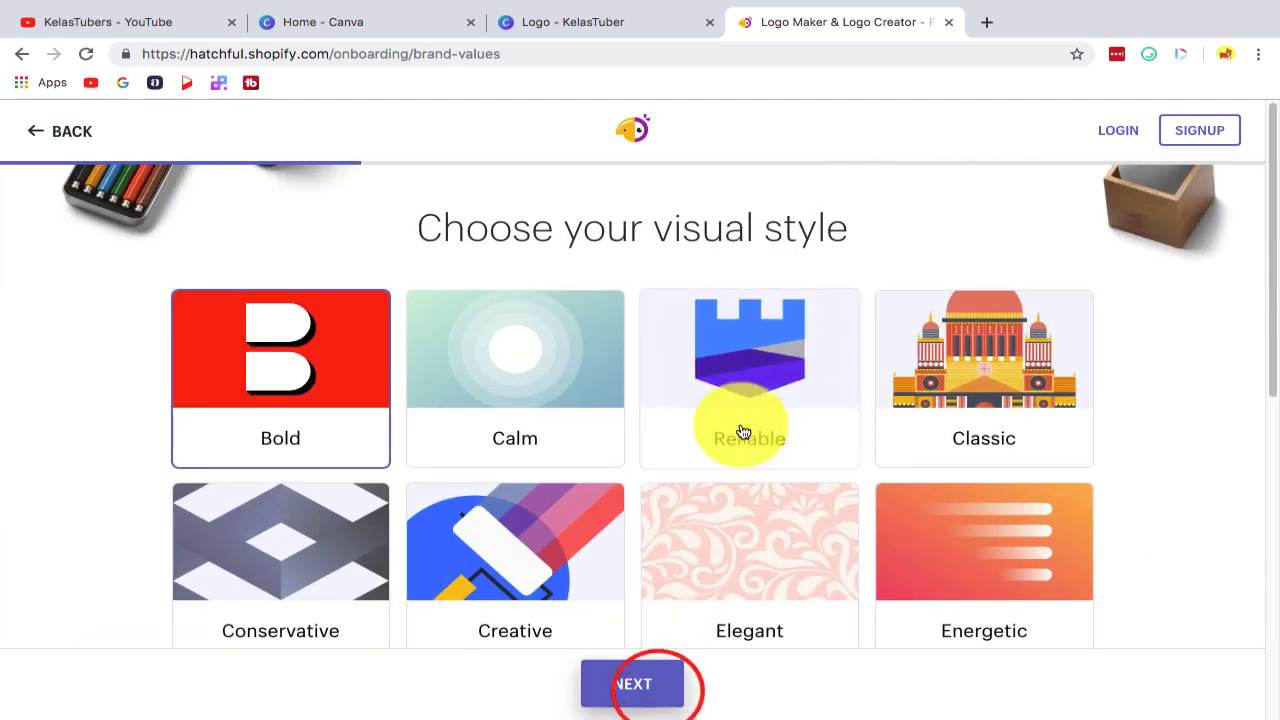
# Step: Choose Creative as the only visual style and continue to the business name
pyautogui.scroll(-3, 506, 386)
pyautogui.scroll(3, 493, 369)
pyautogui.click(493, 369)
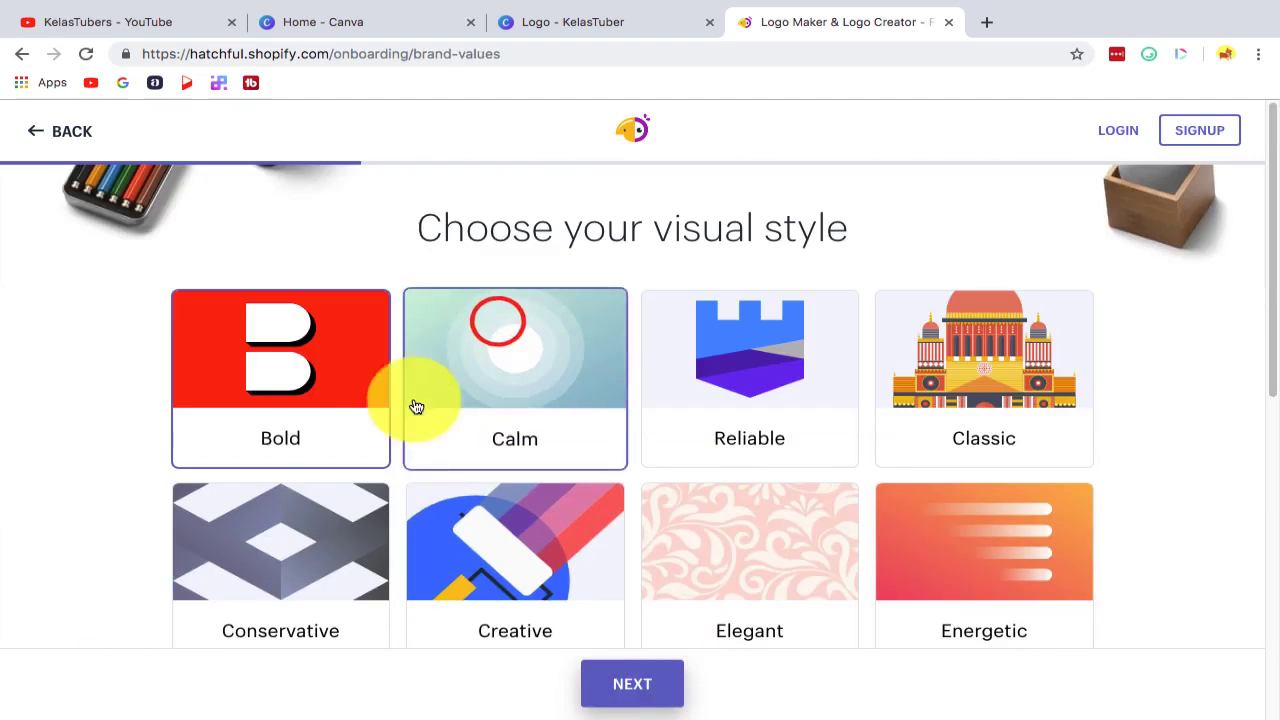
pyautogui.click(666, 378)
pyautogui.click(751, 360)
pyautogui.scroll(-1, 751, 360)
pyautogui.click(537, 508)
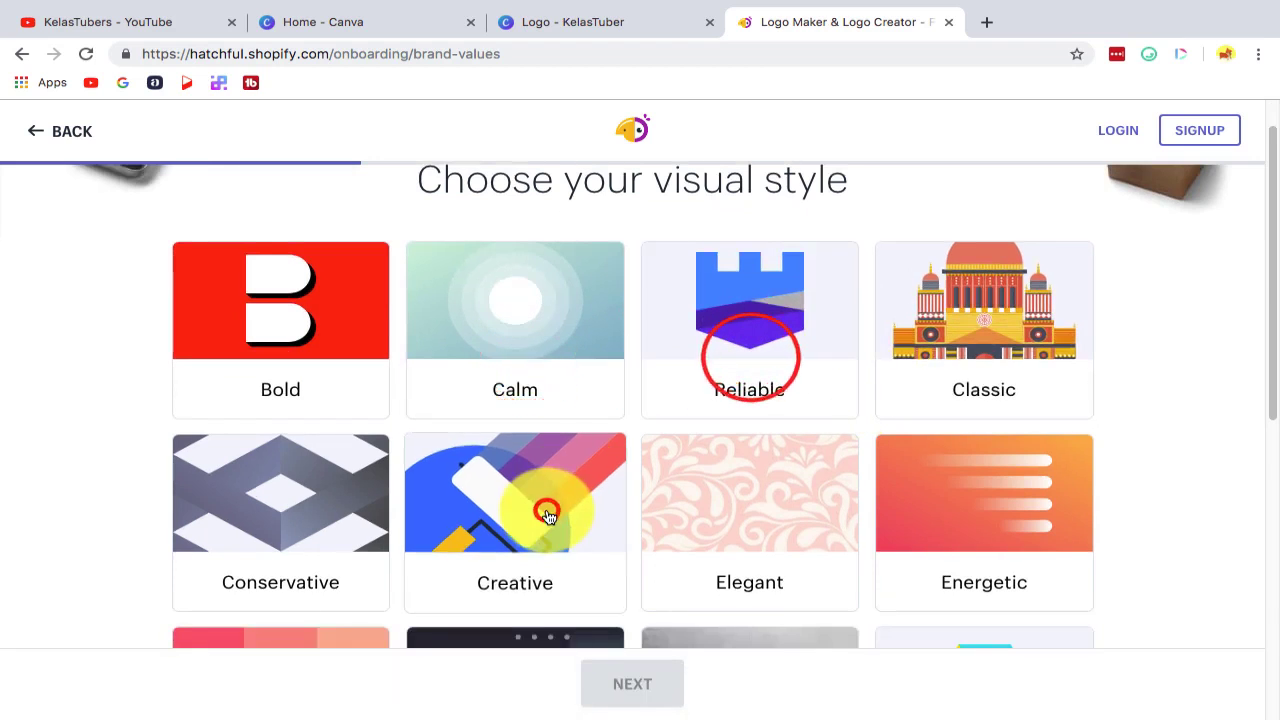
pyautogui.scroll(-5, 578, 468)
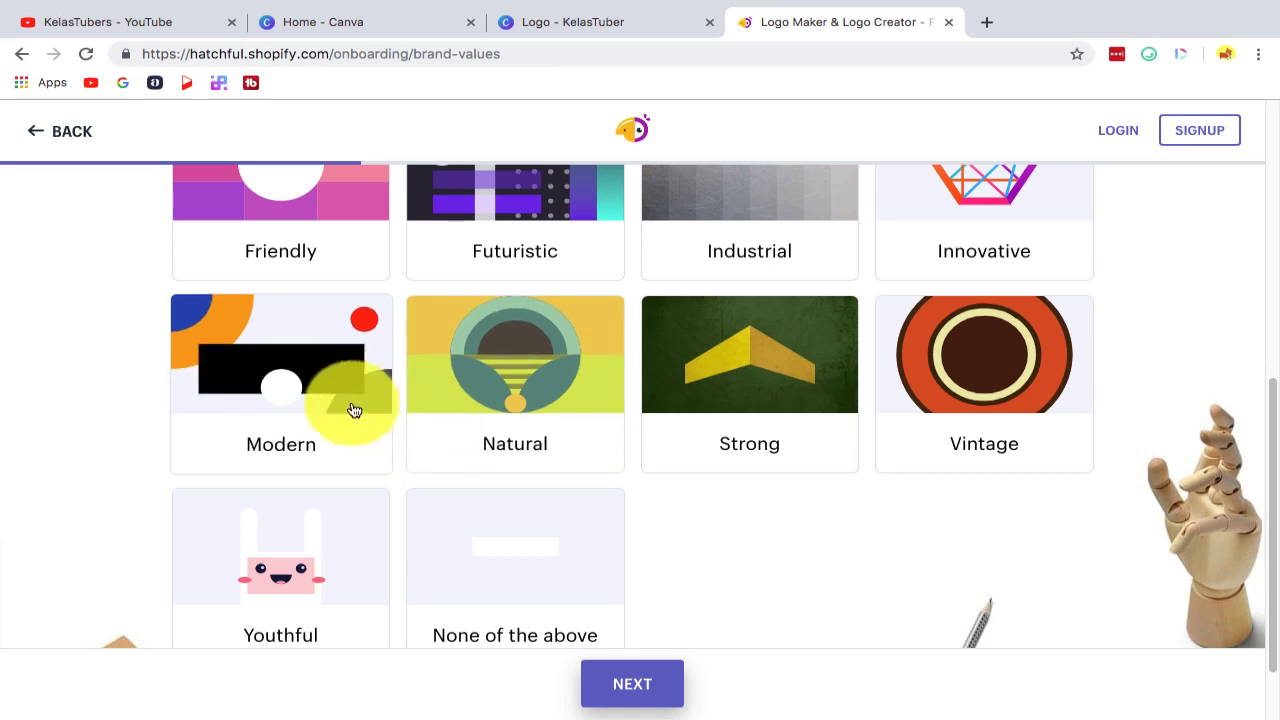
pyautogui.scroll(6, 503, 443)
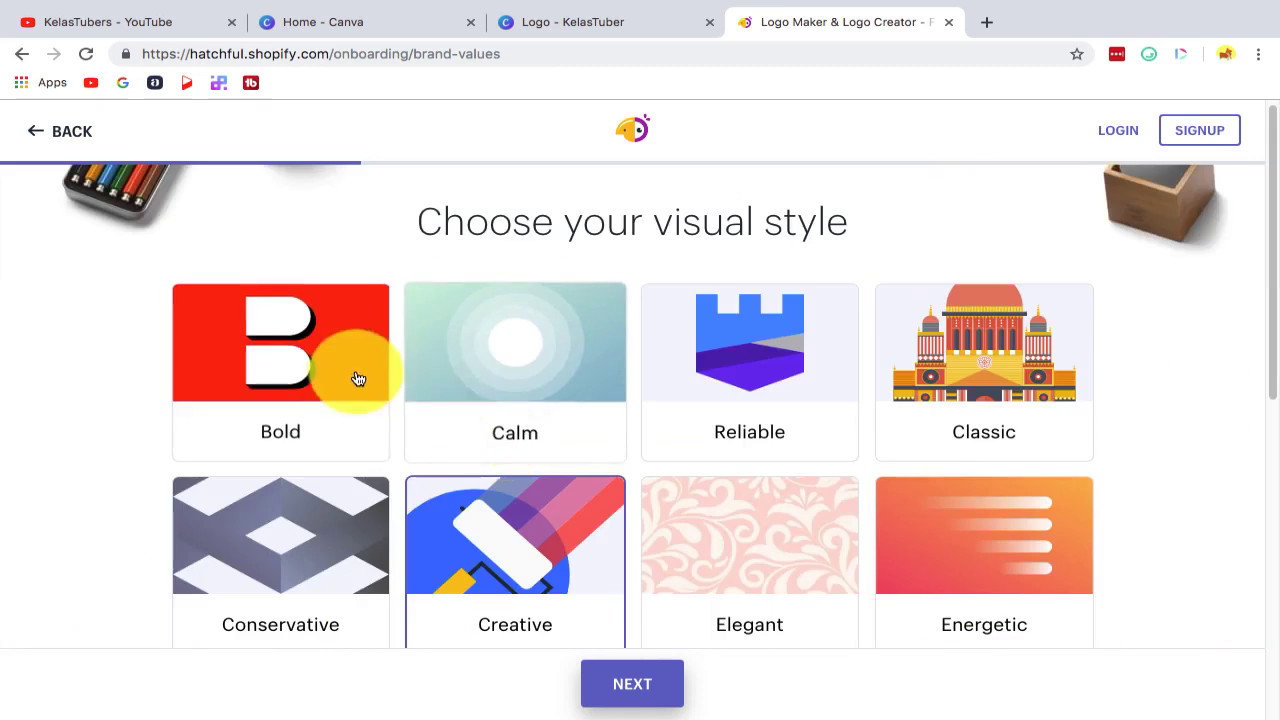
pyautogui.click(632, 683)
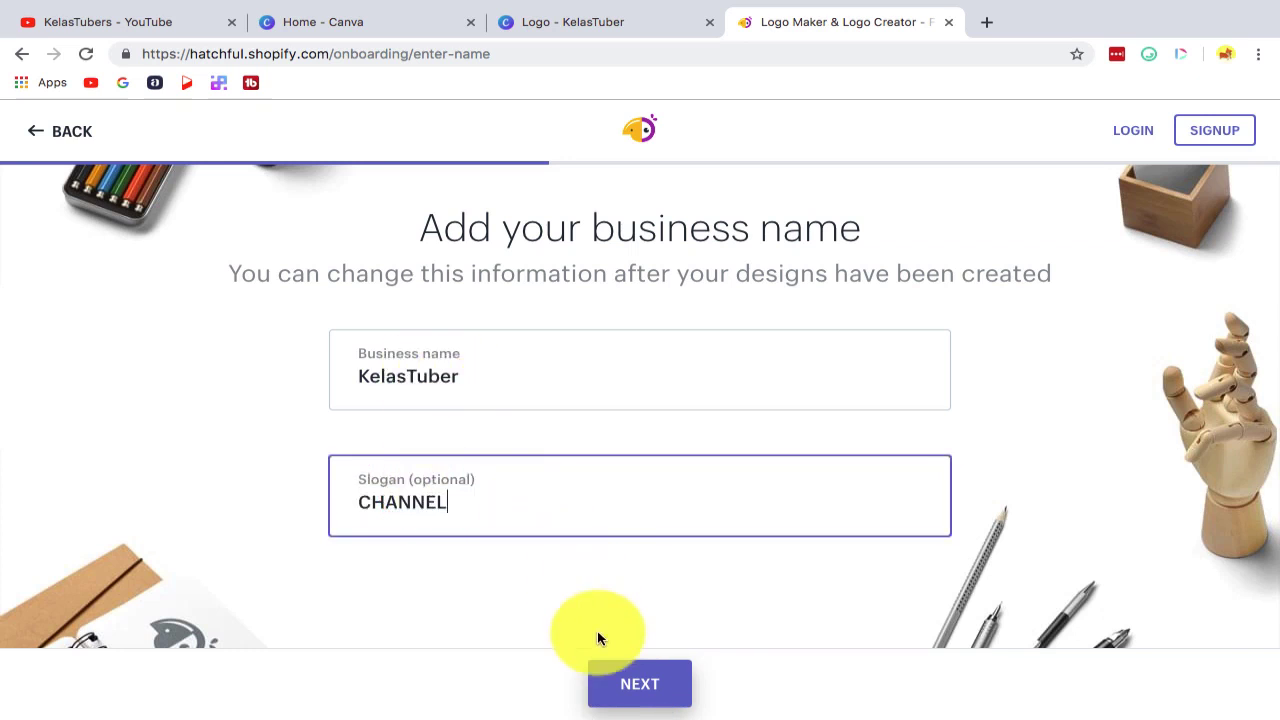
# Step: Enter business name KelasTuber and slogan CHANNEL, and choose Social media as the logo's use
pyautogui.click(628, 686)
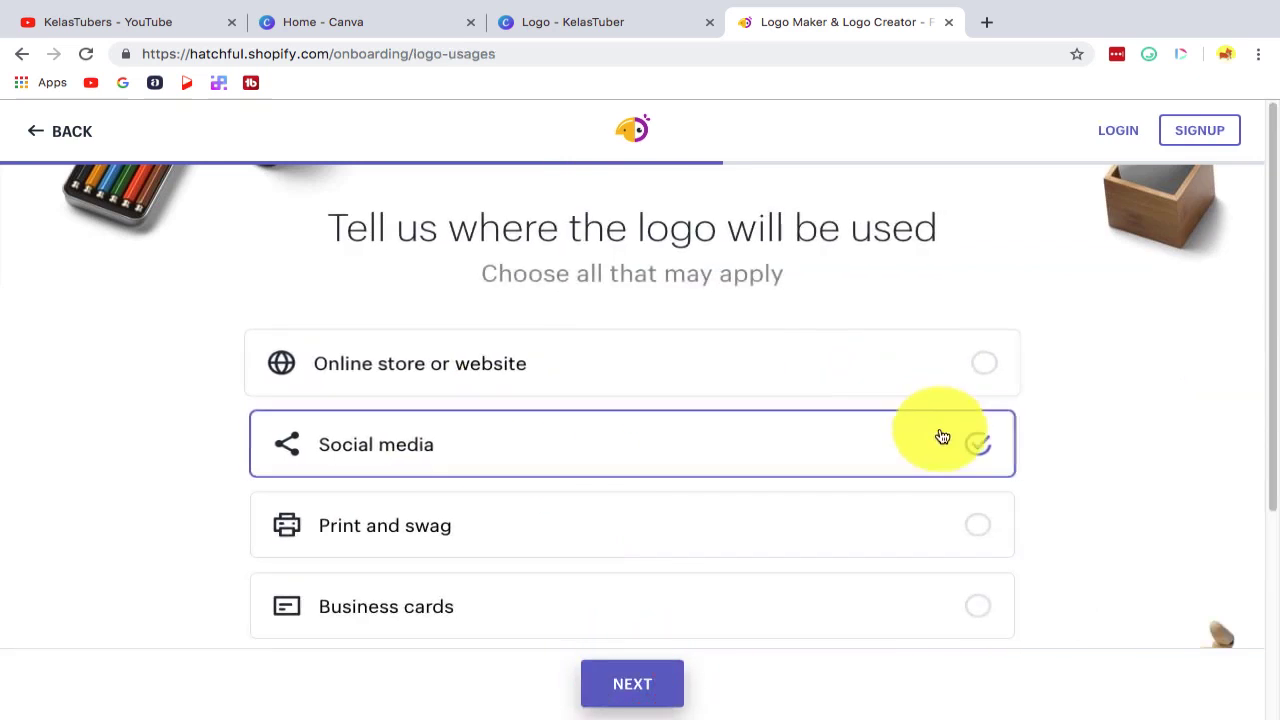
pyautogui.click(629, 685)
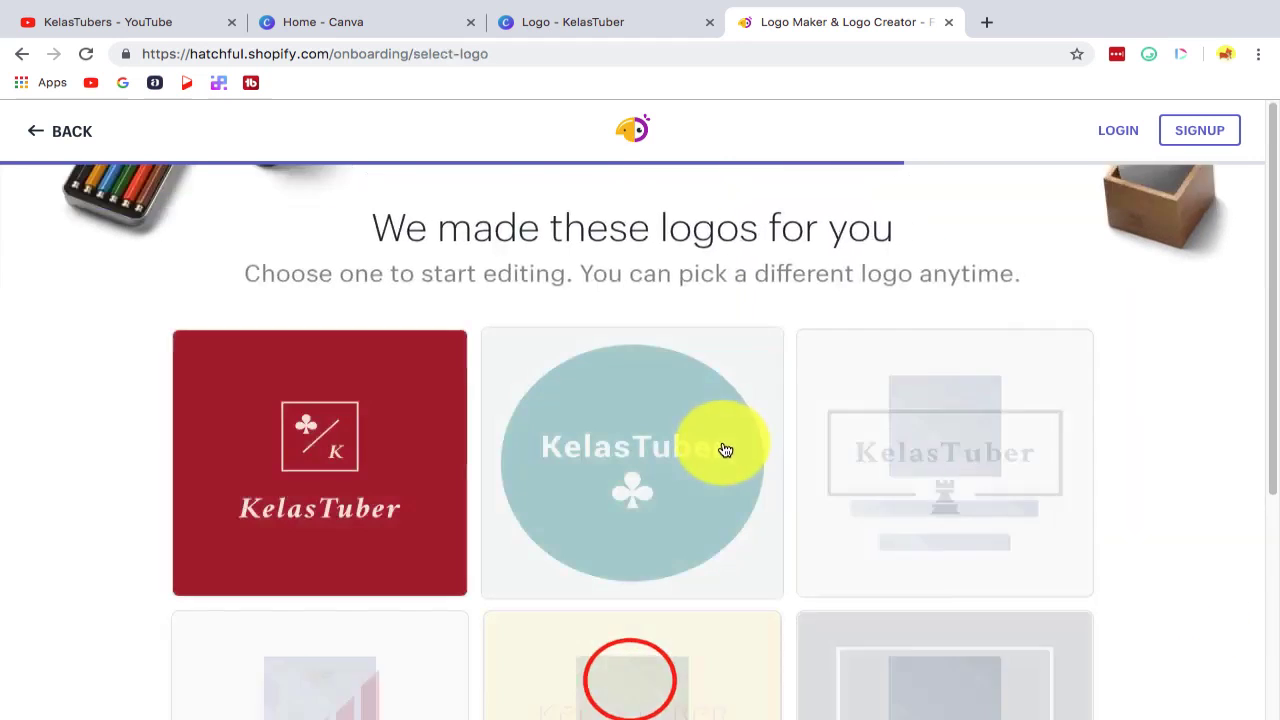
# Step: Browse the generated KelasTuber logo designs for a suitable one
pyautogui.scroll(-6, 1174, 441)
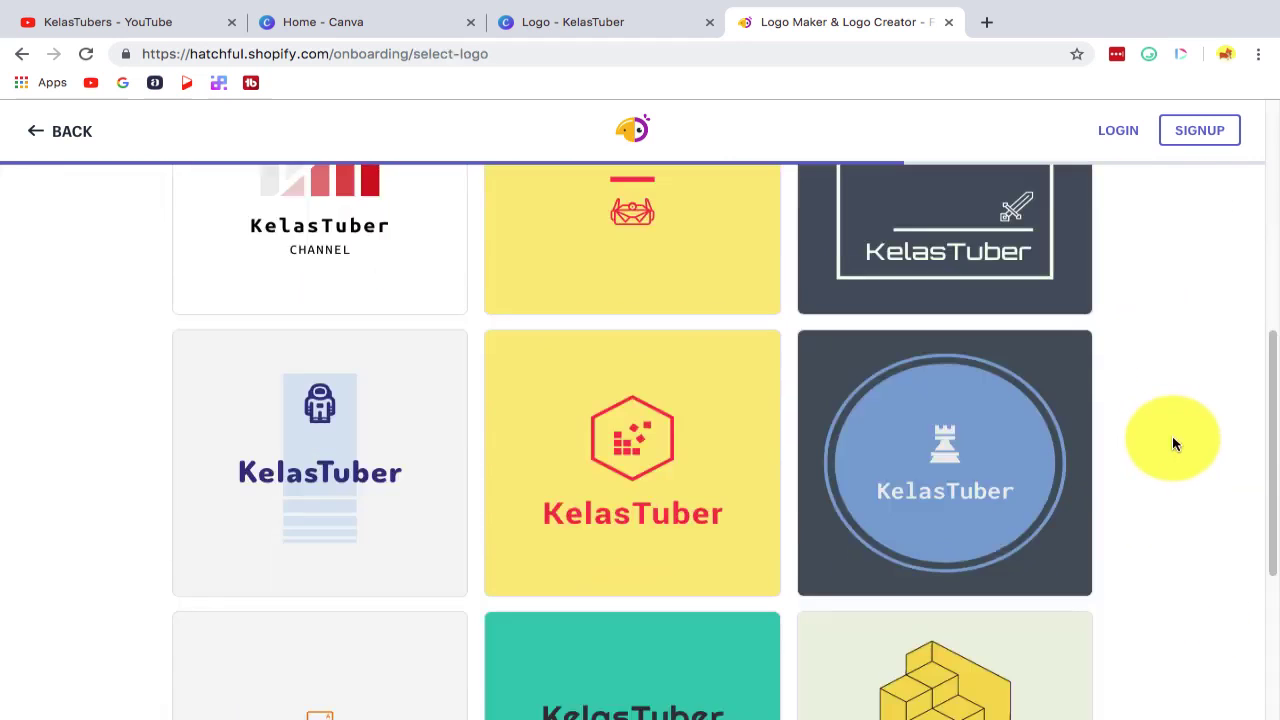
pyautogui.scroll(-3, 1020, 406)
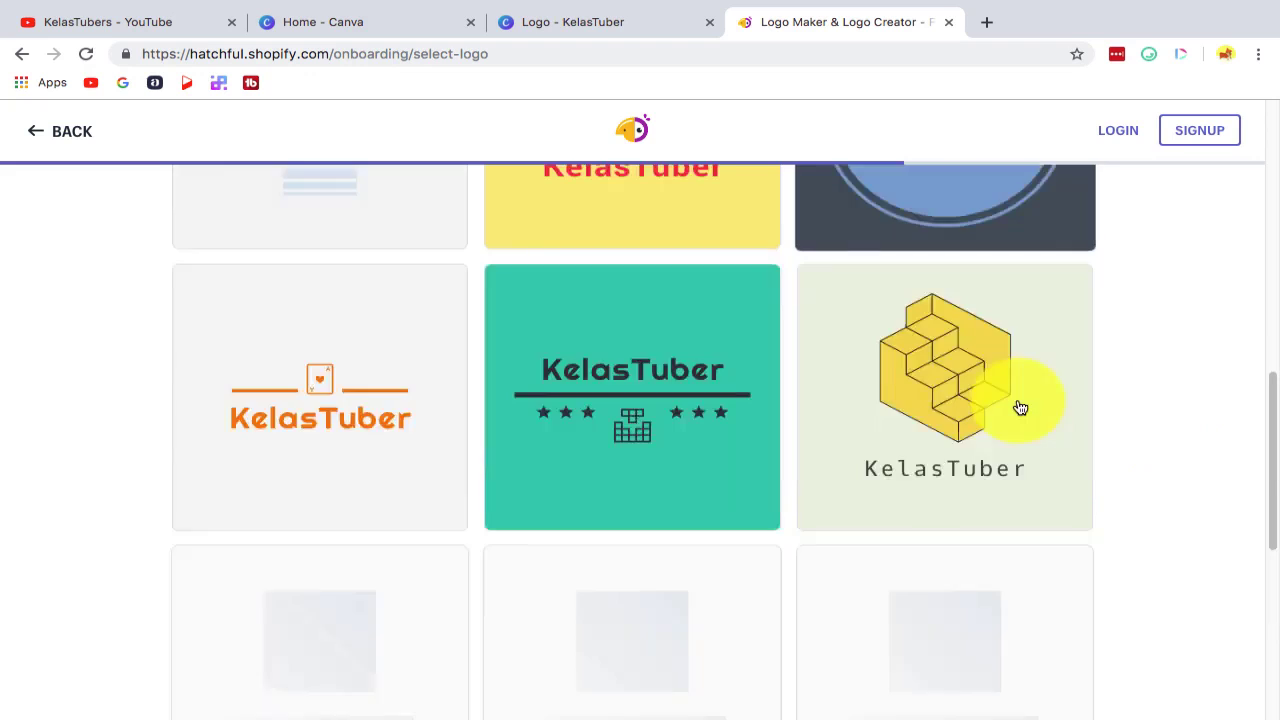
pyautogui.scroll(-8, 1118, 408)
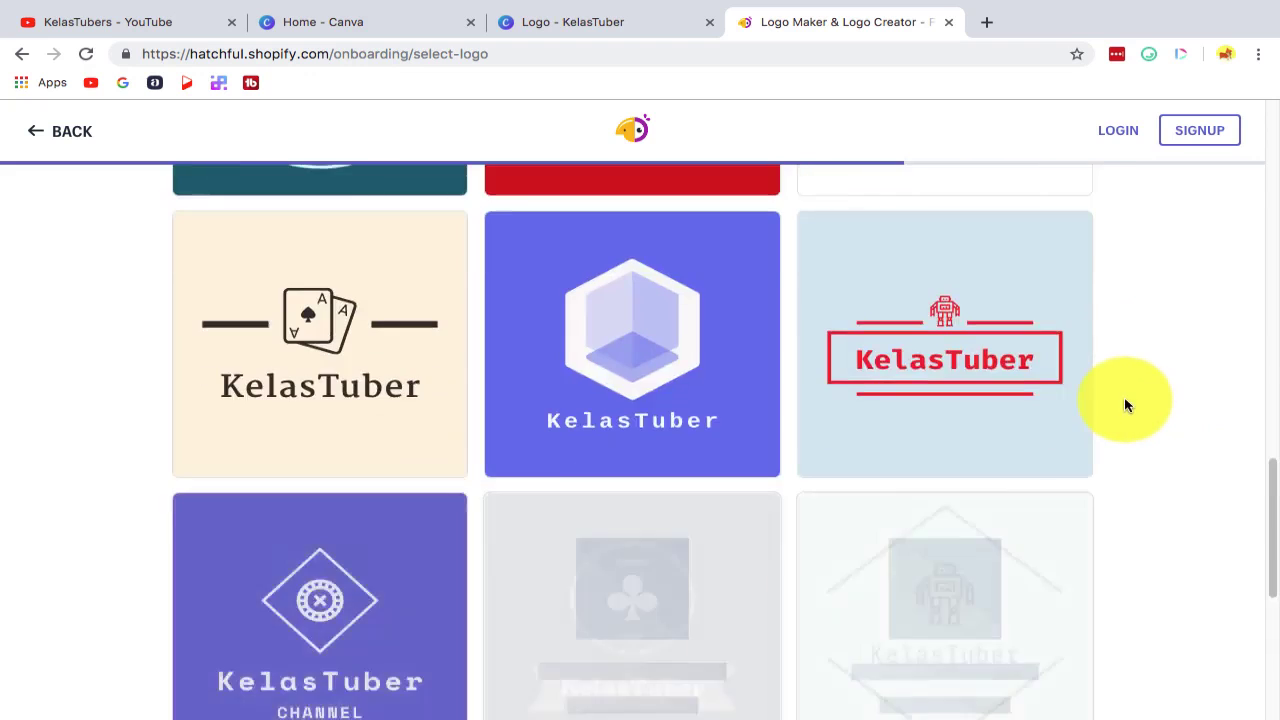
pyautogui.scroll(-9, 1127, 405)
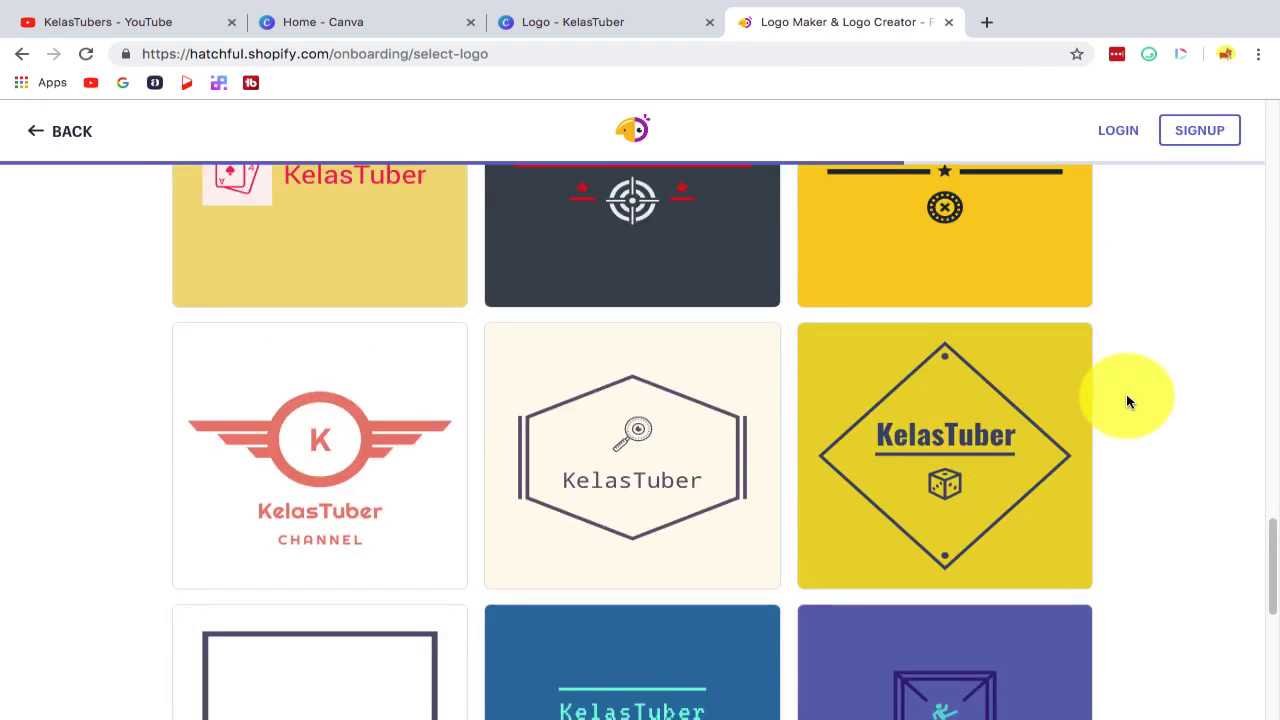
pyautogui.scroll(-5, 1126, 400)
pyautogui.scroll(-7, 1126, 400)
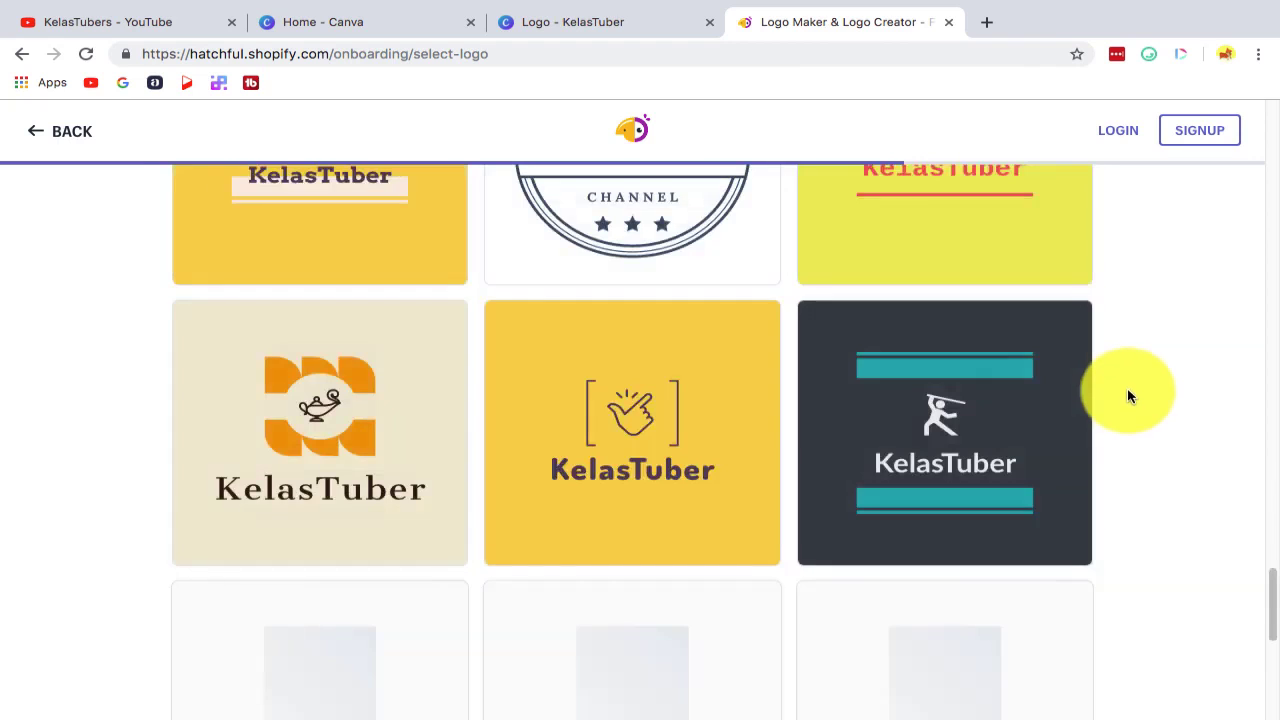
pyautogui.scroll(-3, 549, 449)
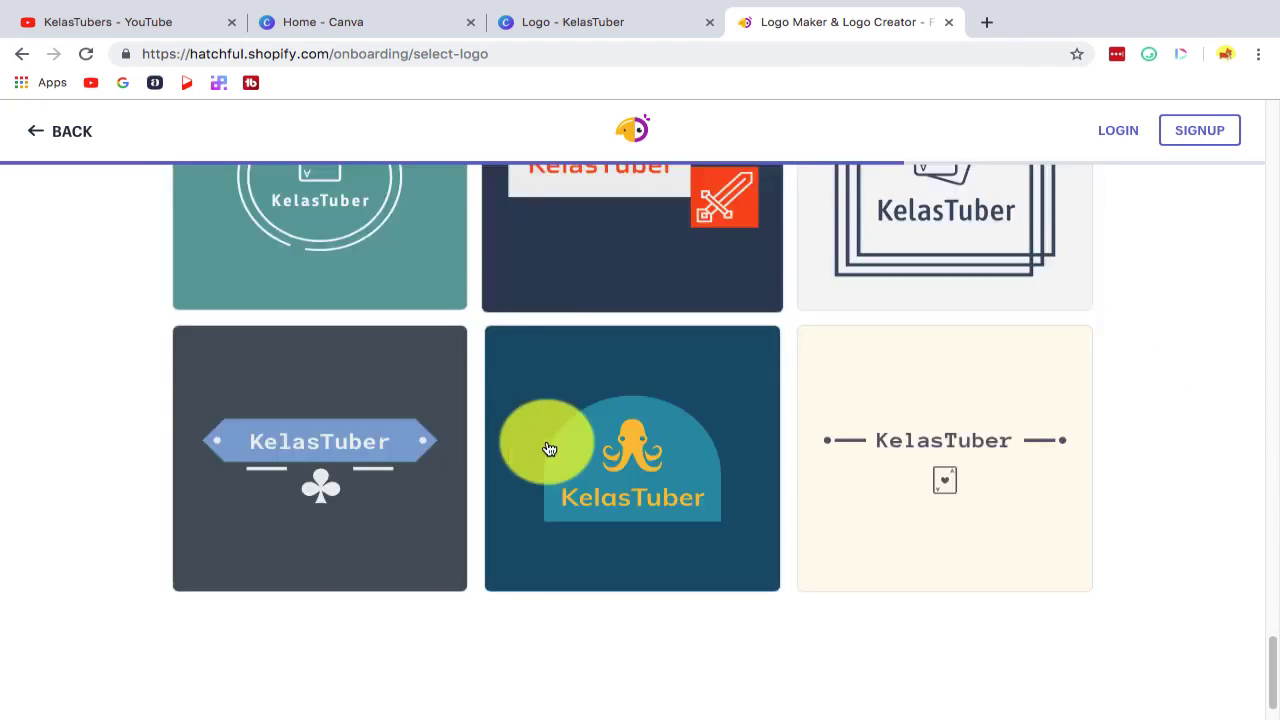
pyautogui.scroll(-5, 1063, 414)
pyautogui.scroll(-6, 1065, 414)
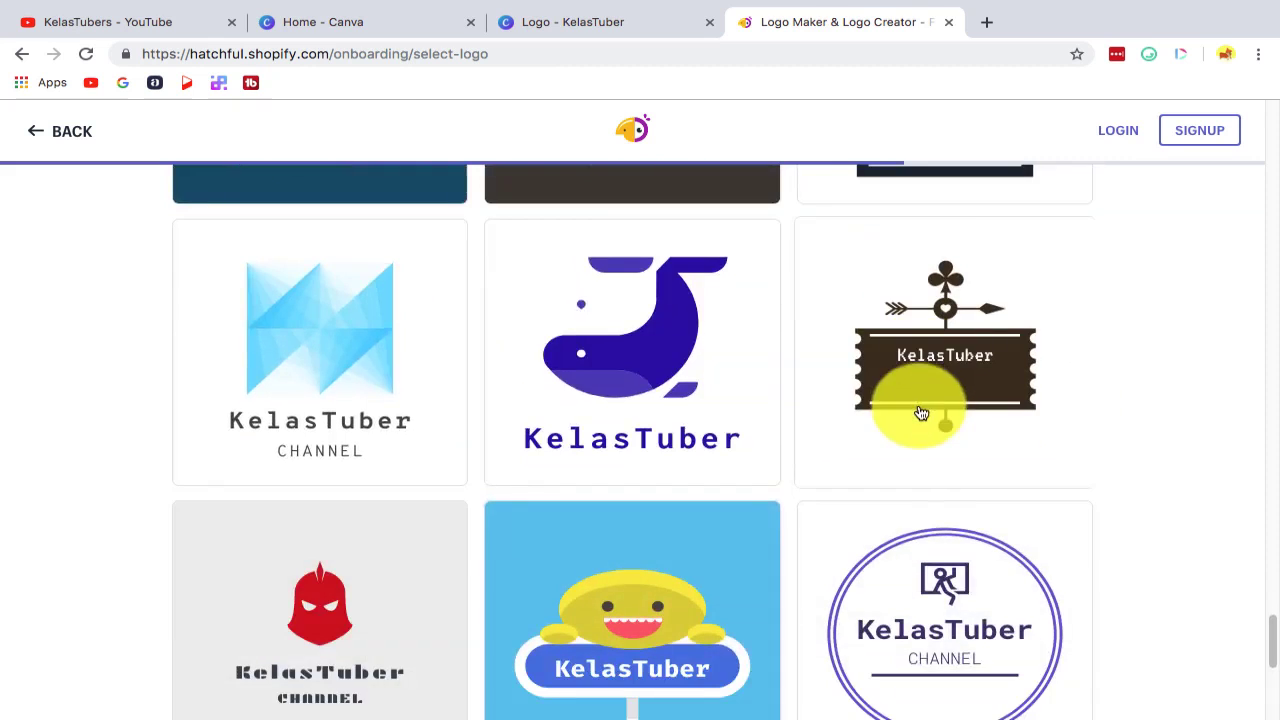
pyautogui.scroll(-5, 294, 509)
pyautogui.scroll(-3, 752, 447)
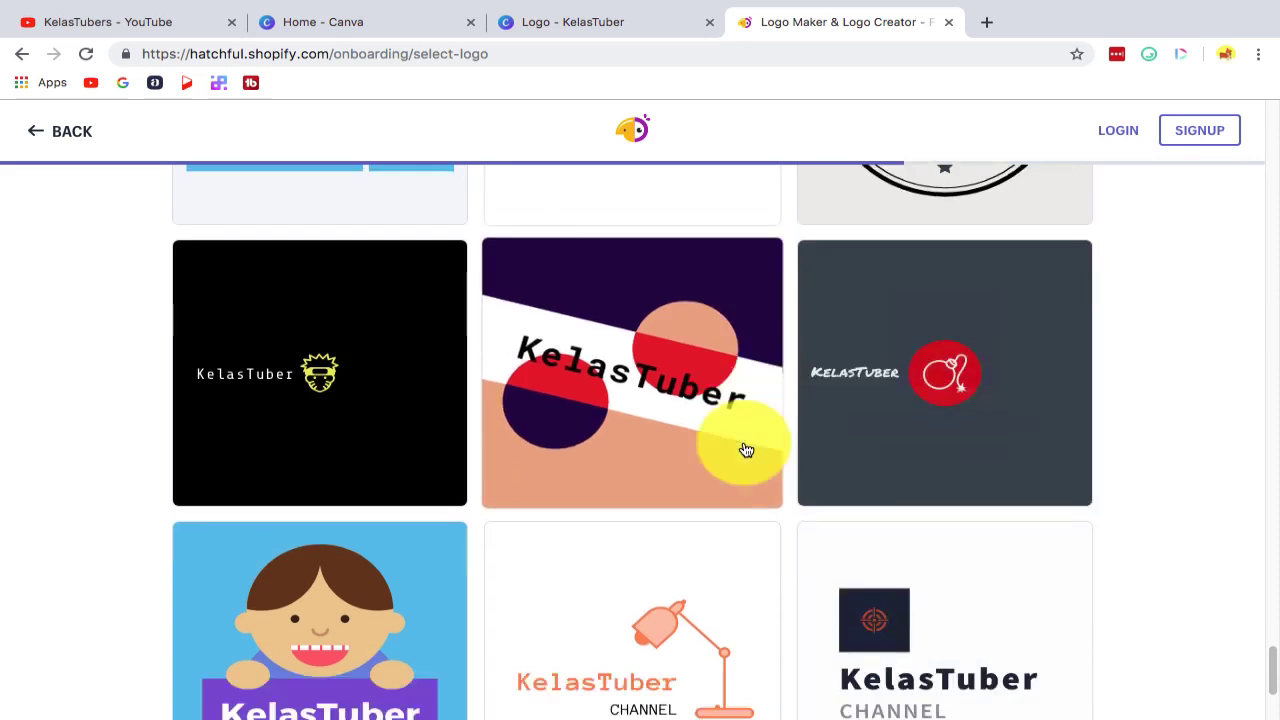
# Step: Choose the cream KelasTuber logo design with two ace playing cards between horizontal bars for customizing
pyautogui.scroll(-5, 855, 435)
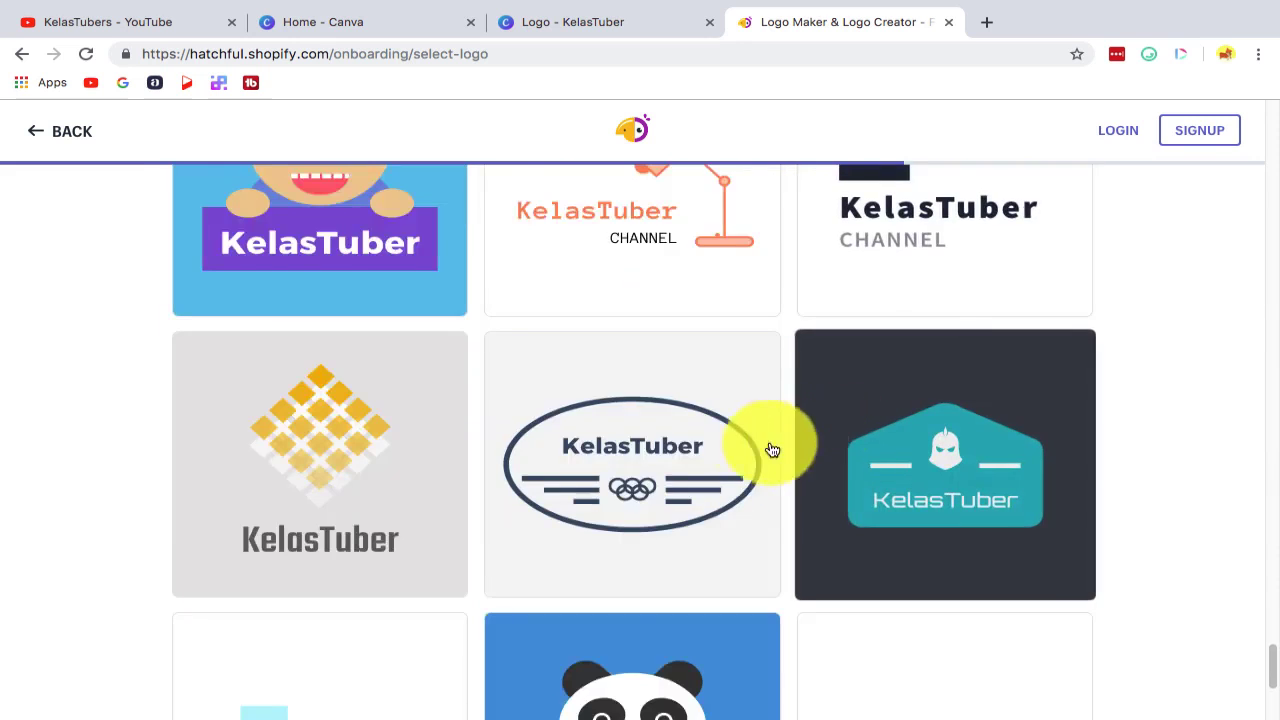
pyautogui.scroll(-3, 772, 450)
pyautogui.scroll(-4, 934, 426)
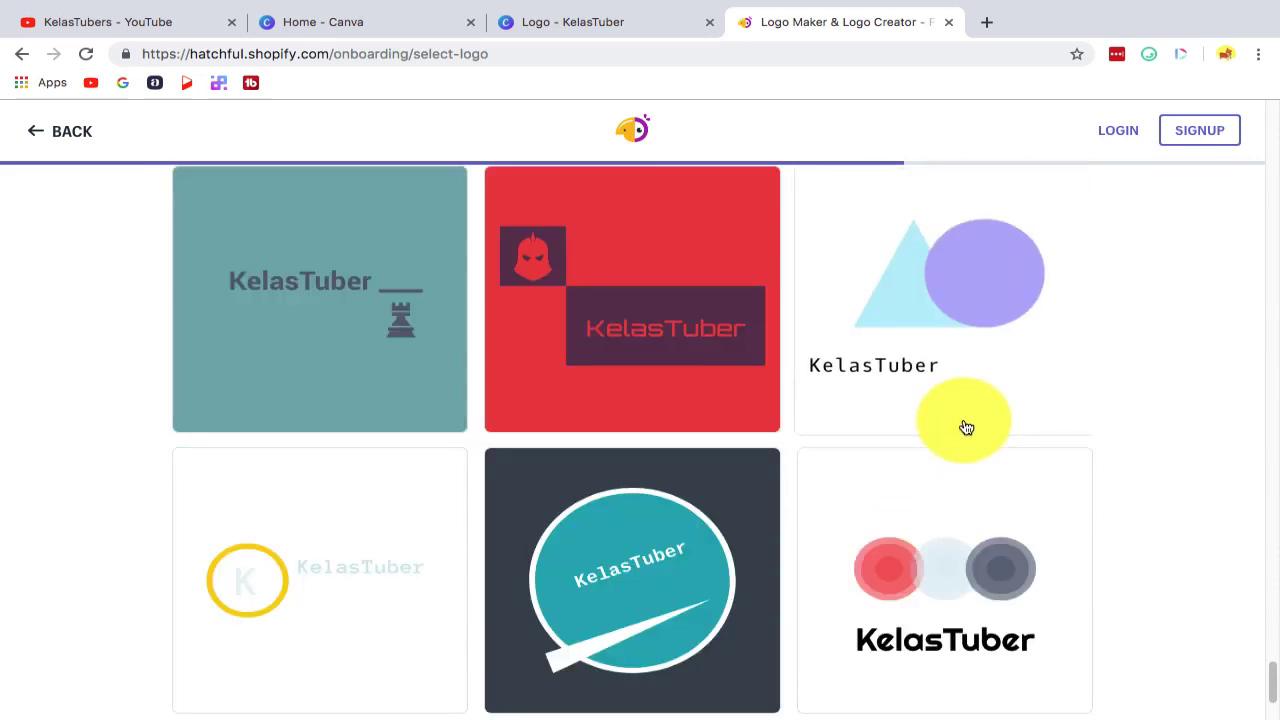
pyautogui.scroll(-2, 966, 428)
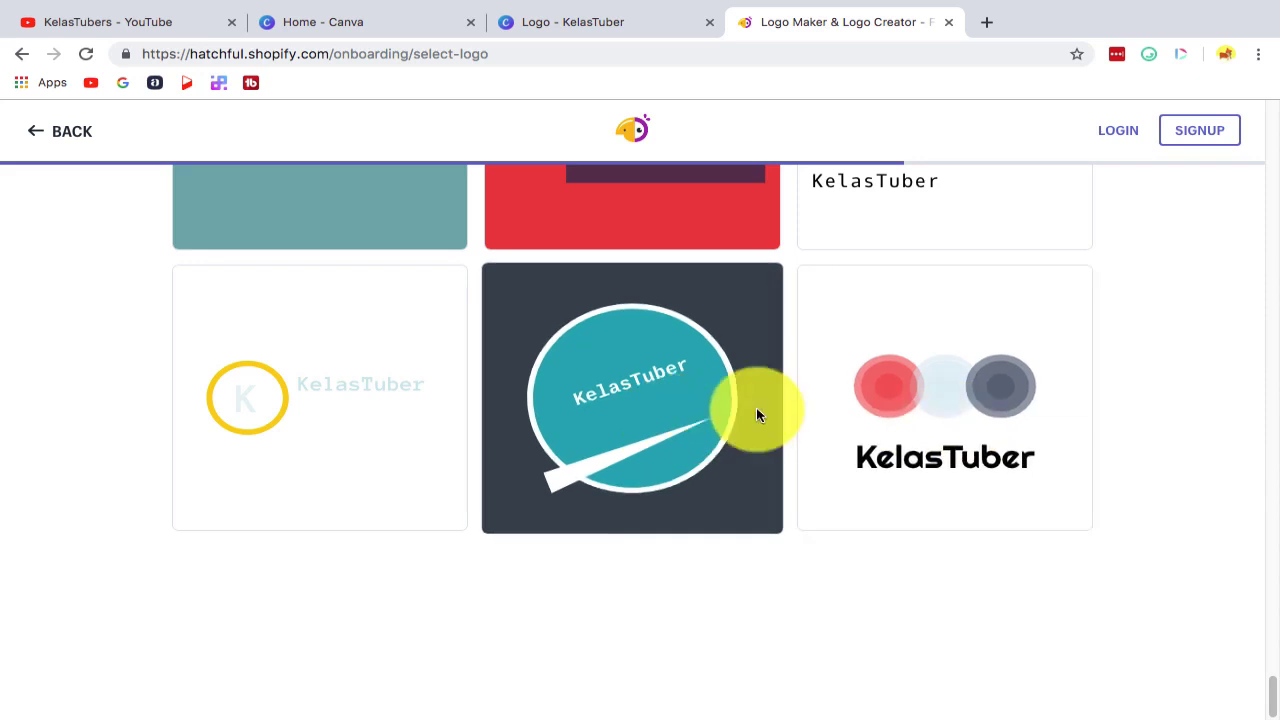
pyautogui.scroll(7, 860, 416)
pyautogui.scroll(-7, 505, 444)
pyautogui.scroll(12, 511, 444)
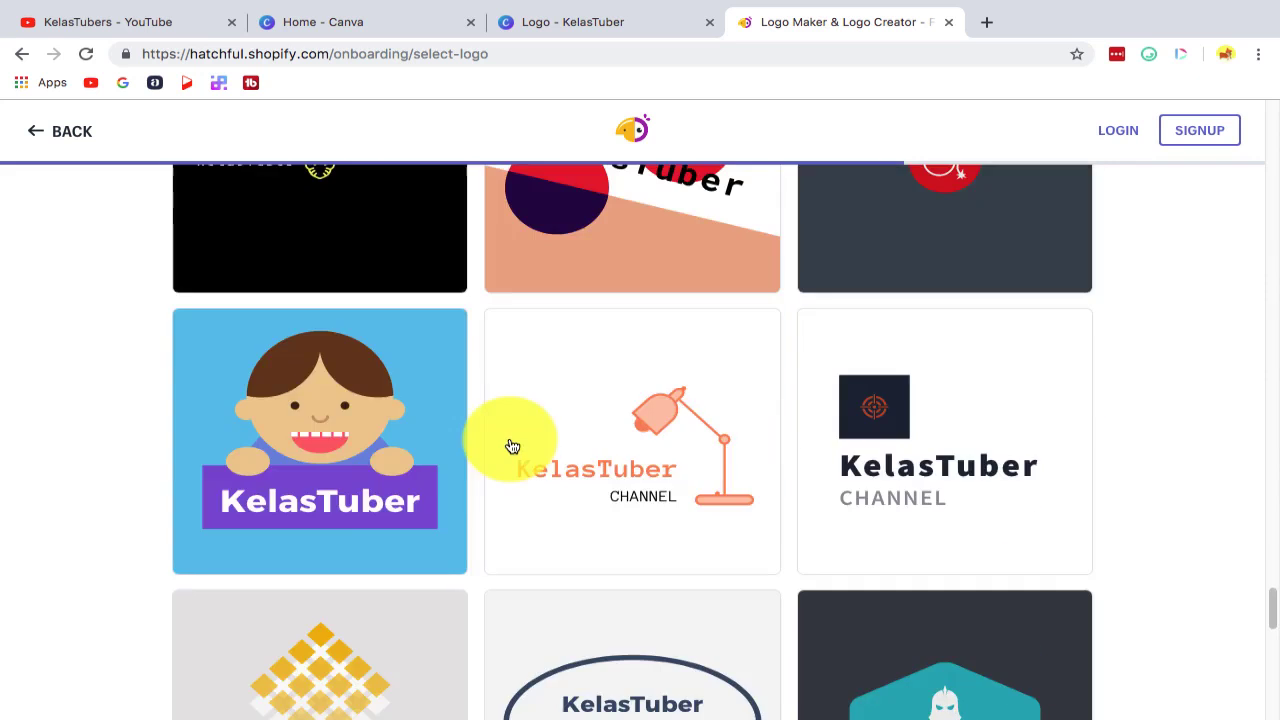
pyautogui.scroll(5, 511, 446)
pyautogui.scroll(2, 514, 444)
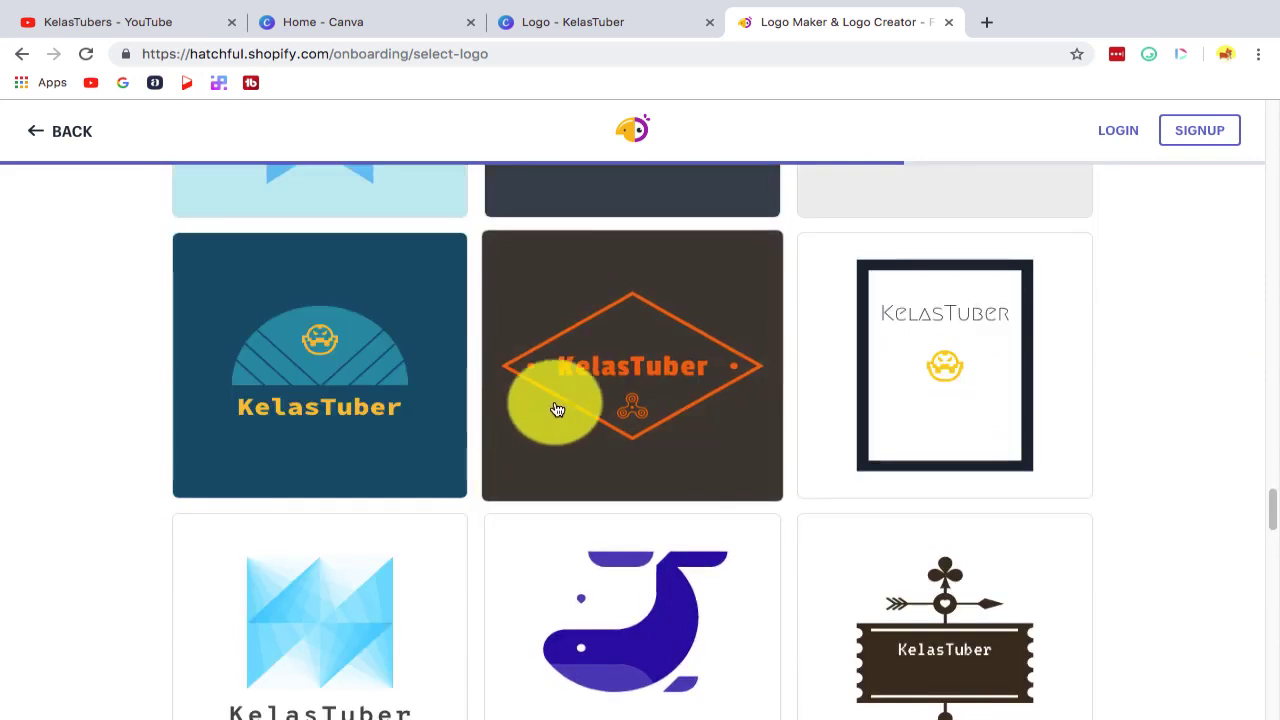
pyautogui.scroll(3, 559, 408)
pyautogui.scroll(10, 560, 408)
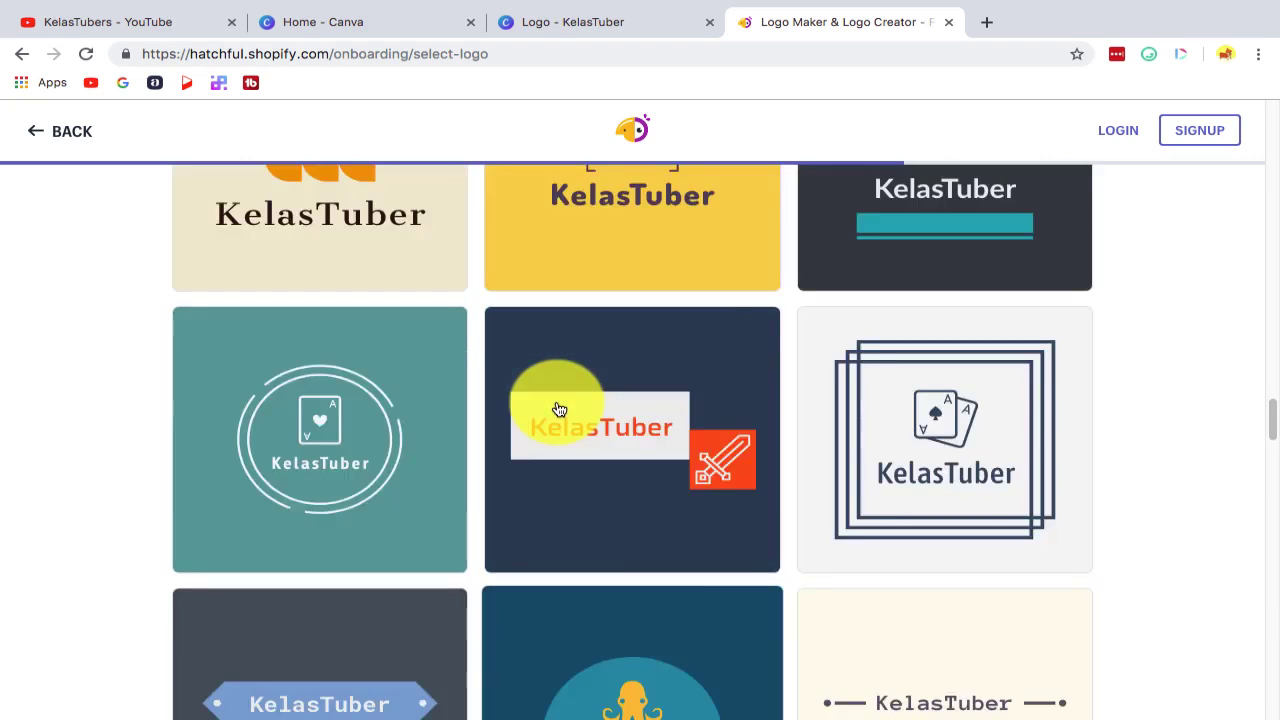
pyautogui.scroll(15, 640, 403)
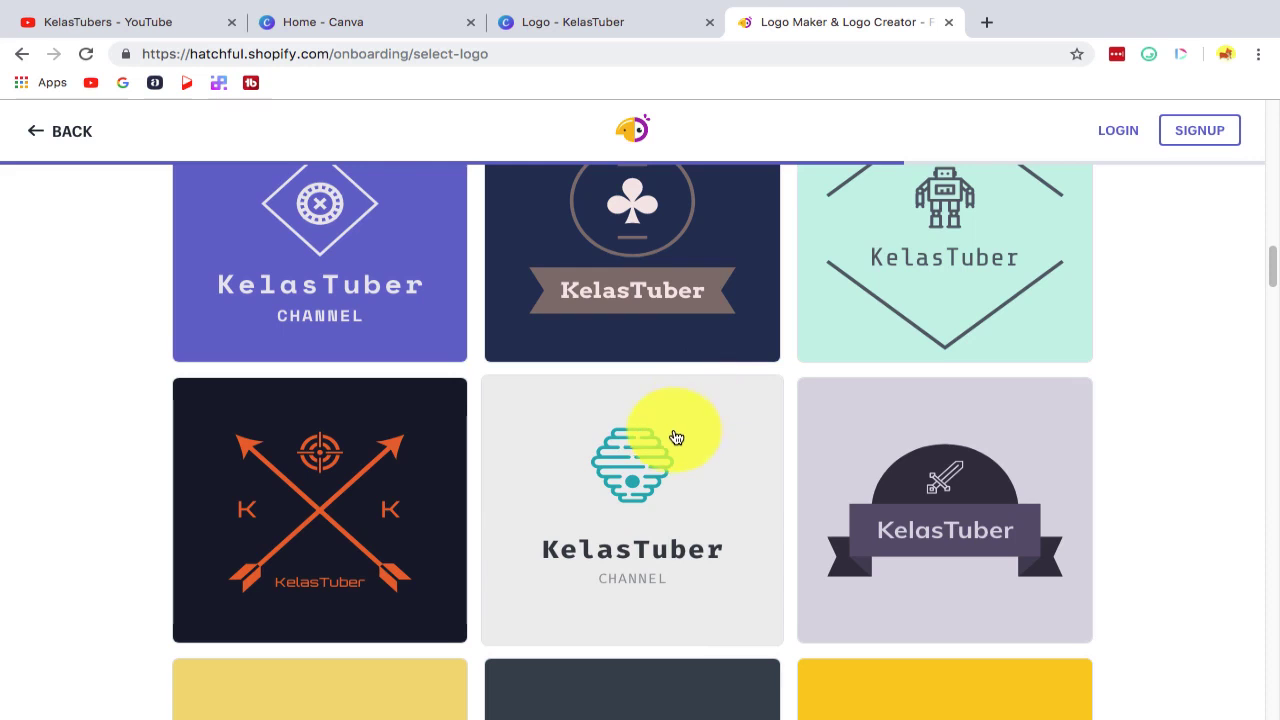
pyautogui.scroll(10, 676, 437)
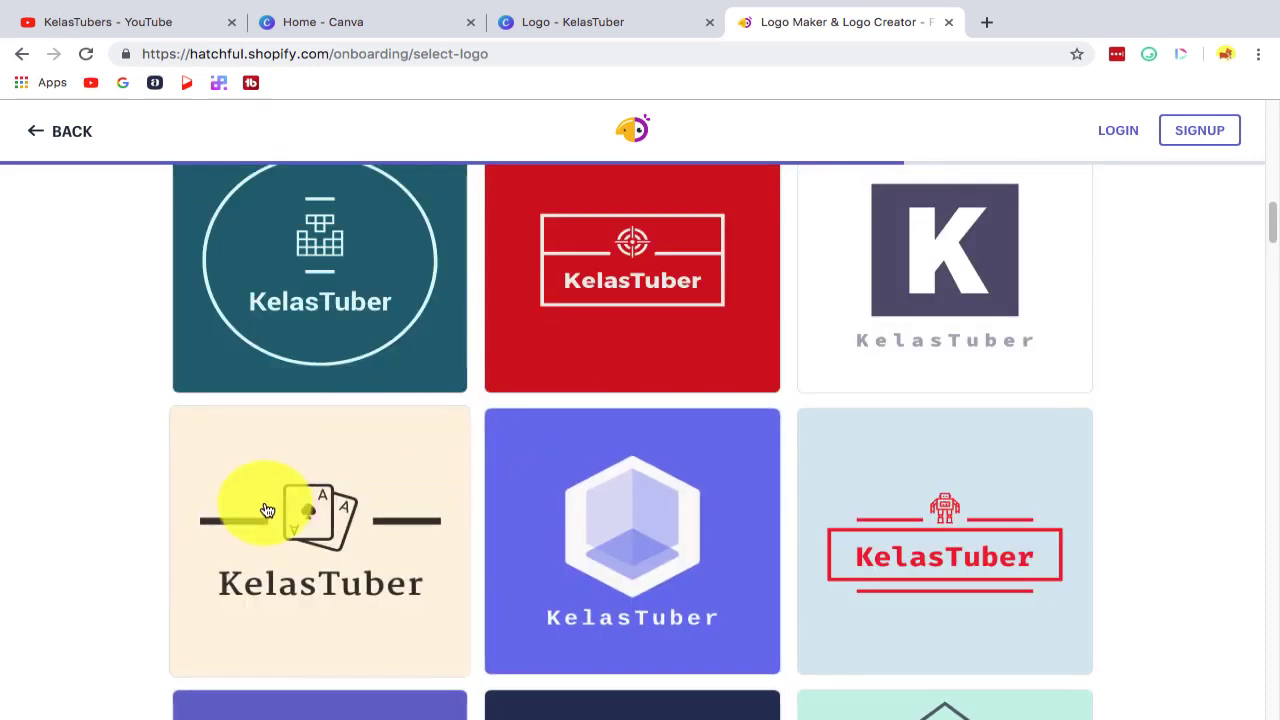
pyautogui.click(288, 504)
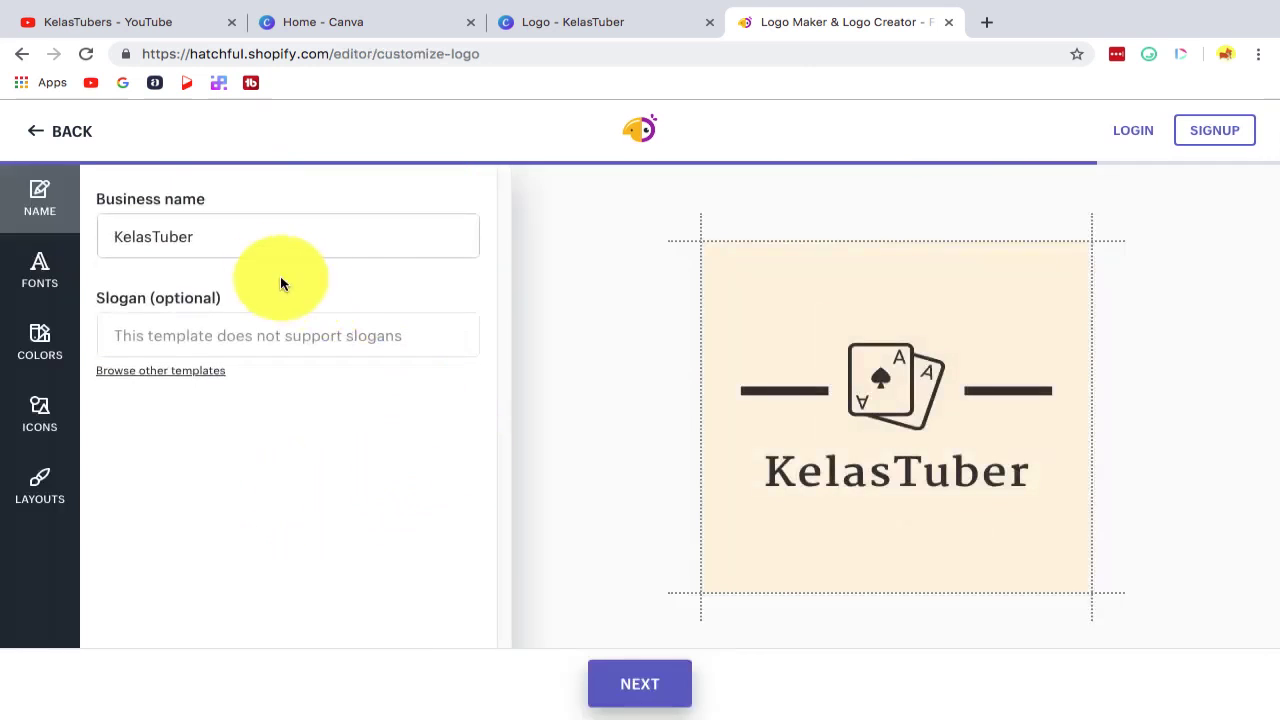
# Step: Try to edit the slogan of the playing-card logo
pyautogui.click(223, 326)
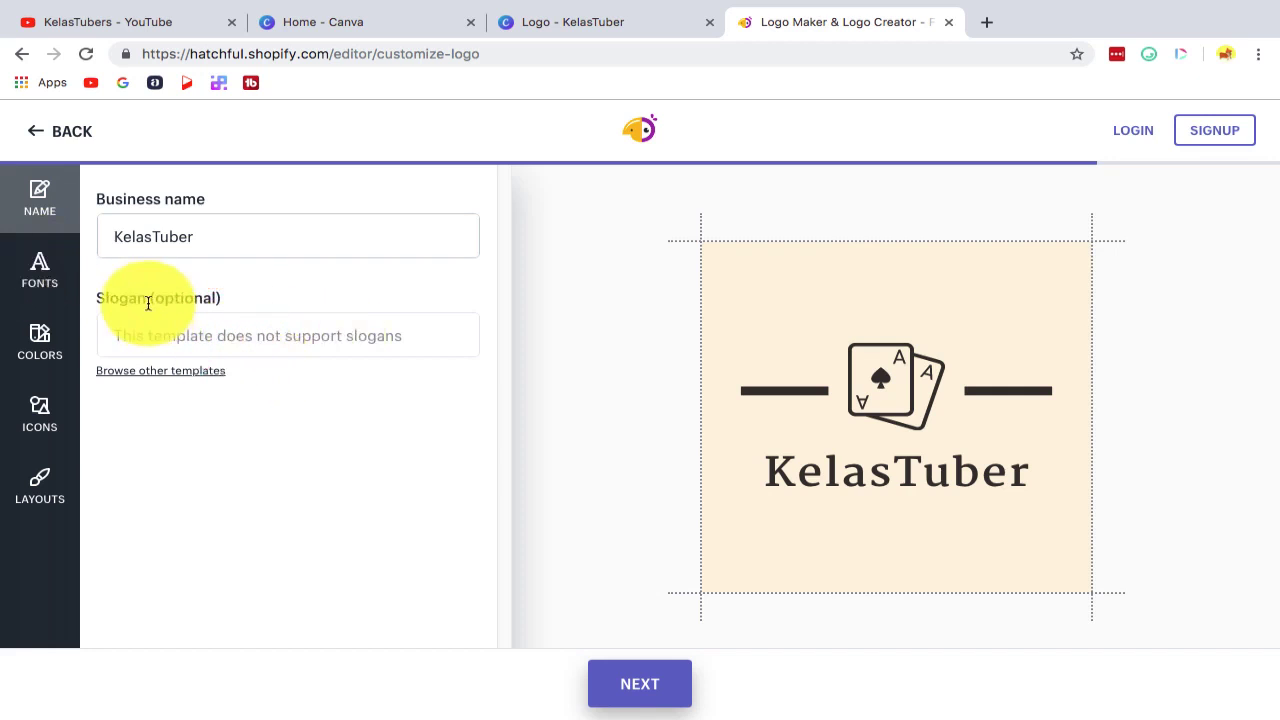
pyautogui.moveTo(145, 338); pyautogui.dragTo(355, 340)
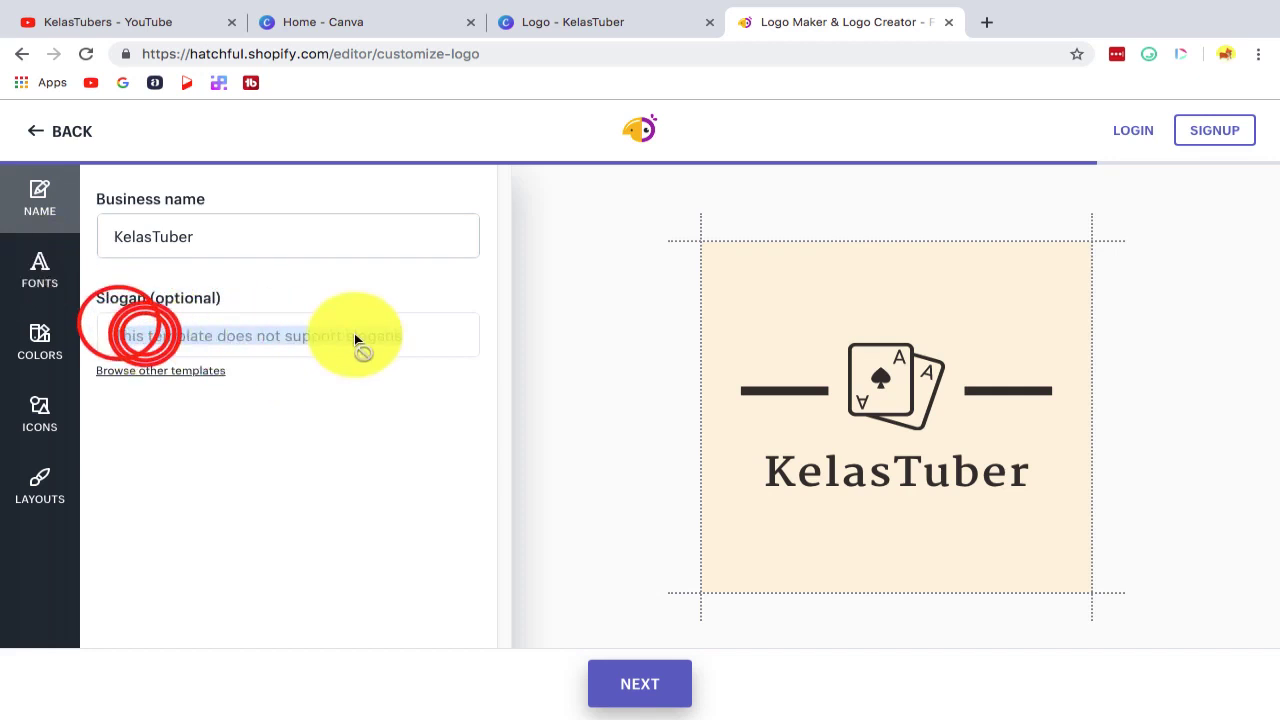
pyautogui.click(394, 390)
# Step: Try different fonts on the KelasTuber name and choose the bold monospaced one
pyautogui.click(39, 265)
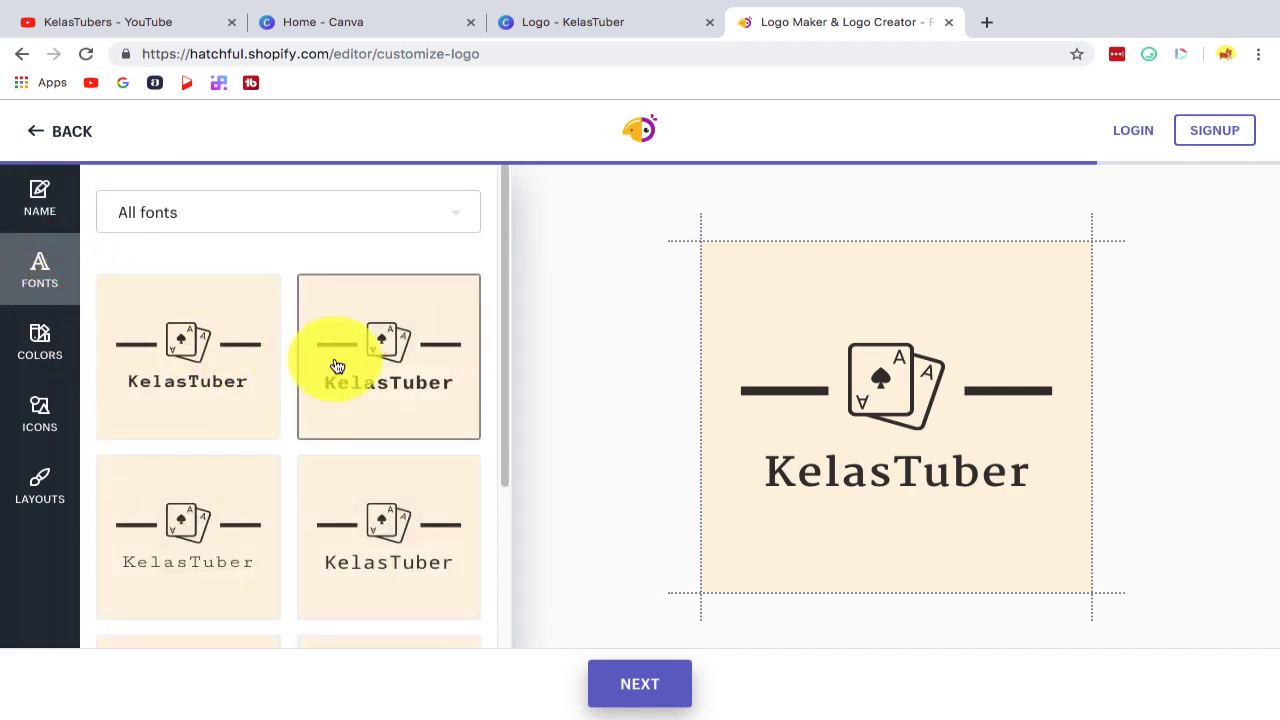
pyautogui.scroll(-1, 314, 371)
pyautogui.click(184, 459)
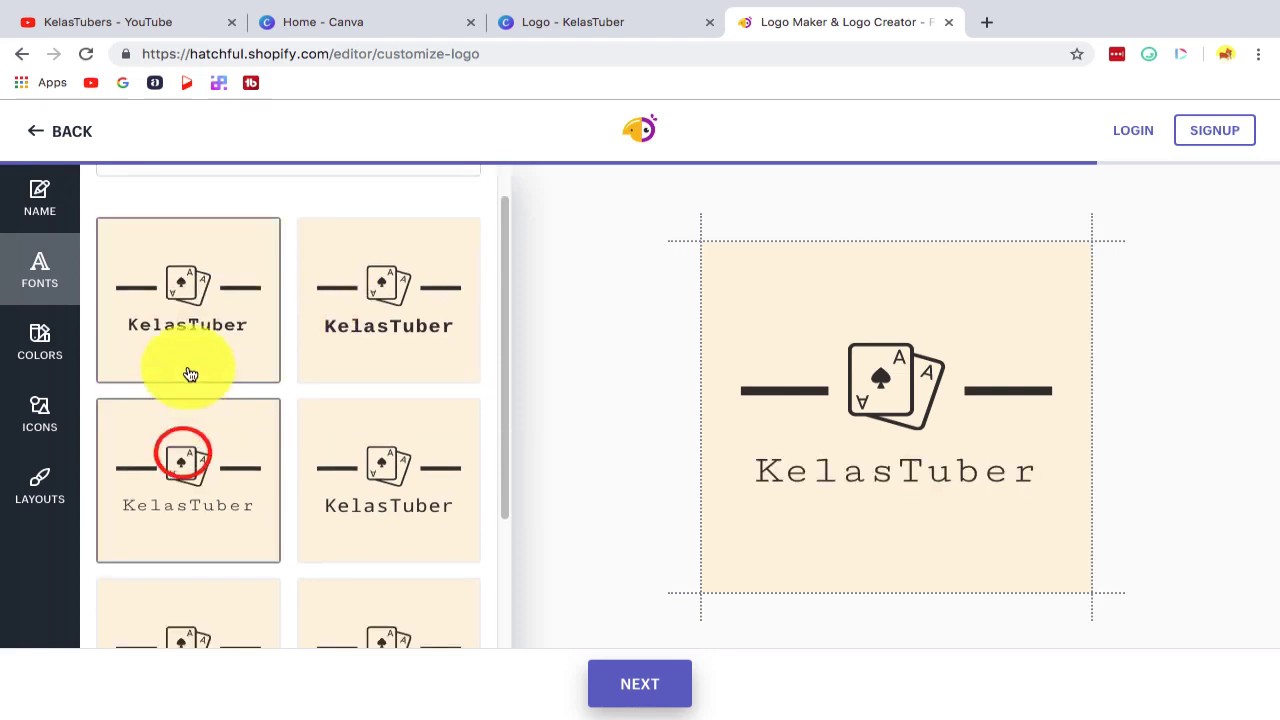
pyautogui.click(187, 305)
pyautogui.scroll(-1, 300, 420)
pyautogui.click(186, 430)
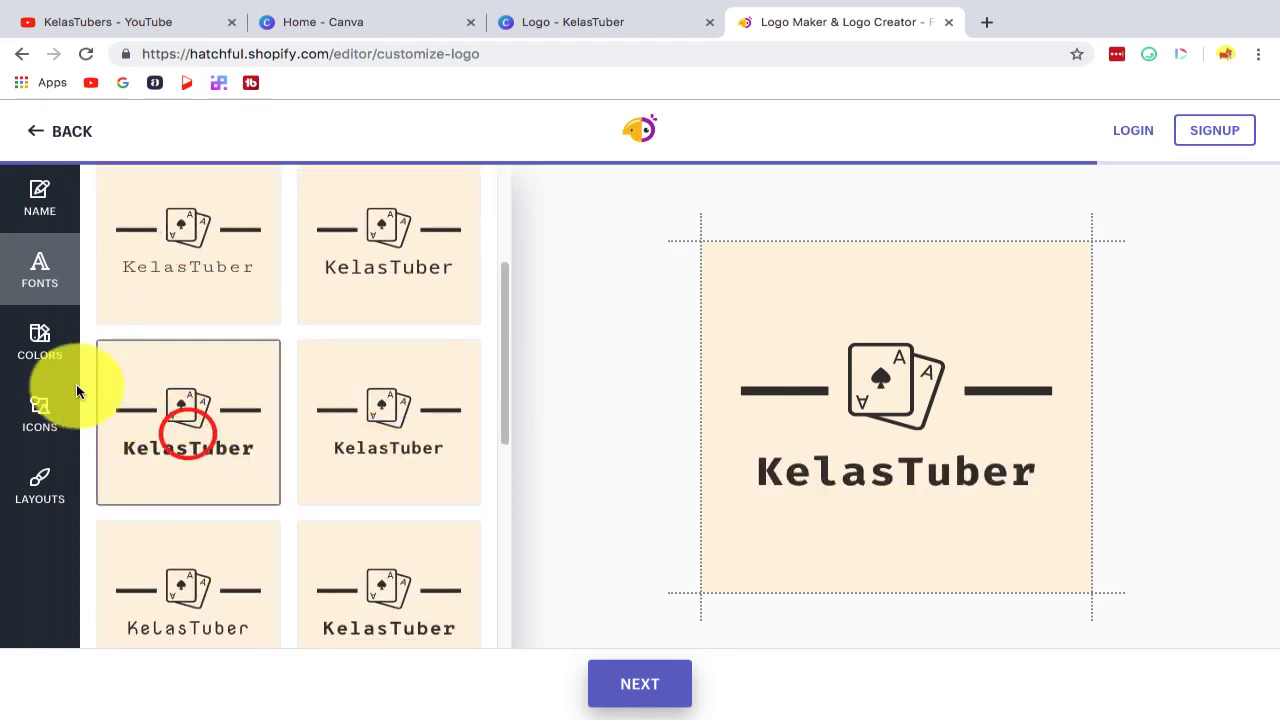
# Step: Try several colour schemes on the playing-card logo, ending with light blue on dark navy
pyautogui.click(41, 320)
pyautogui.click(380, 375)
pyautogui.click(340, 517)
pyautogui.click(168, 507)
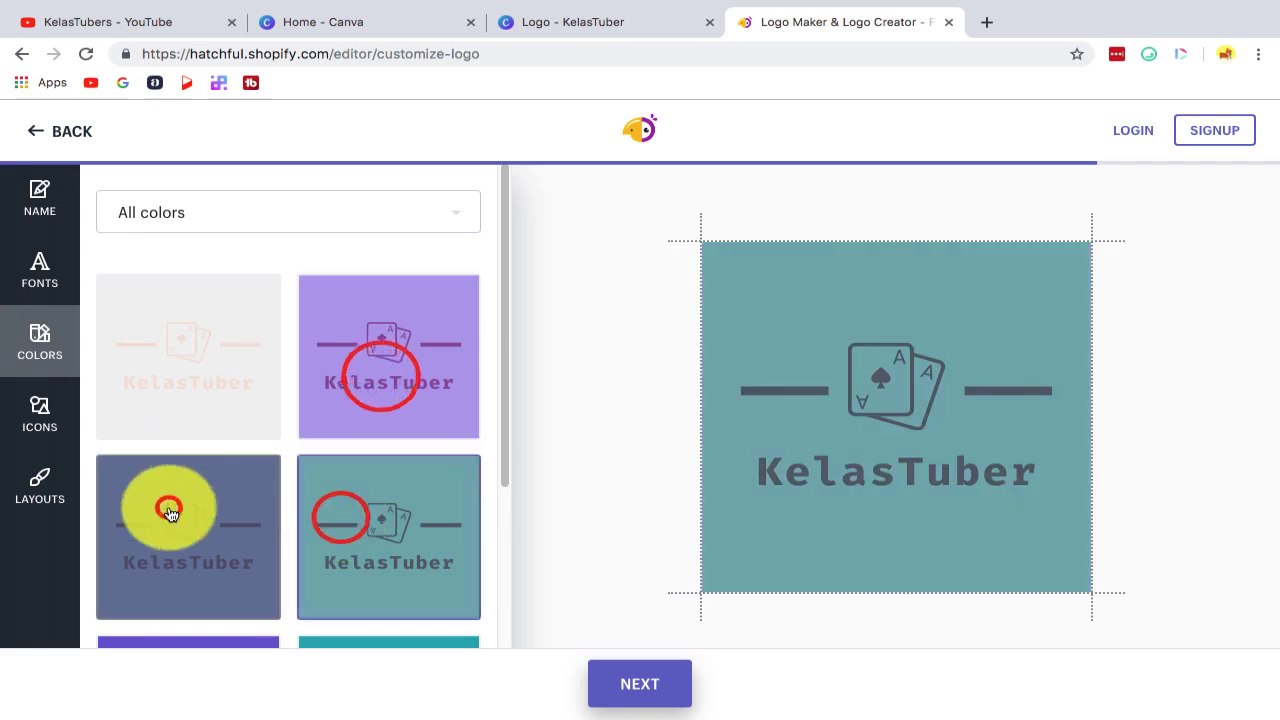
pyautogui.scroll(-3, 205, 481)
pyautogui.click(291, 471)
pyautogui.click(323, 560)
pyautogui.scroll(-3, 296, 505)
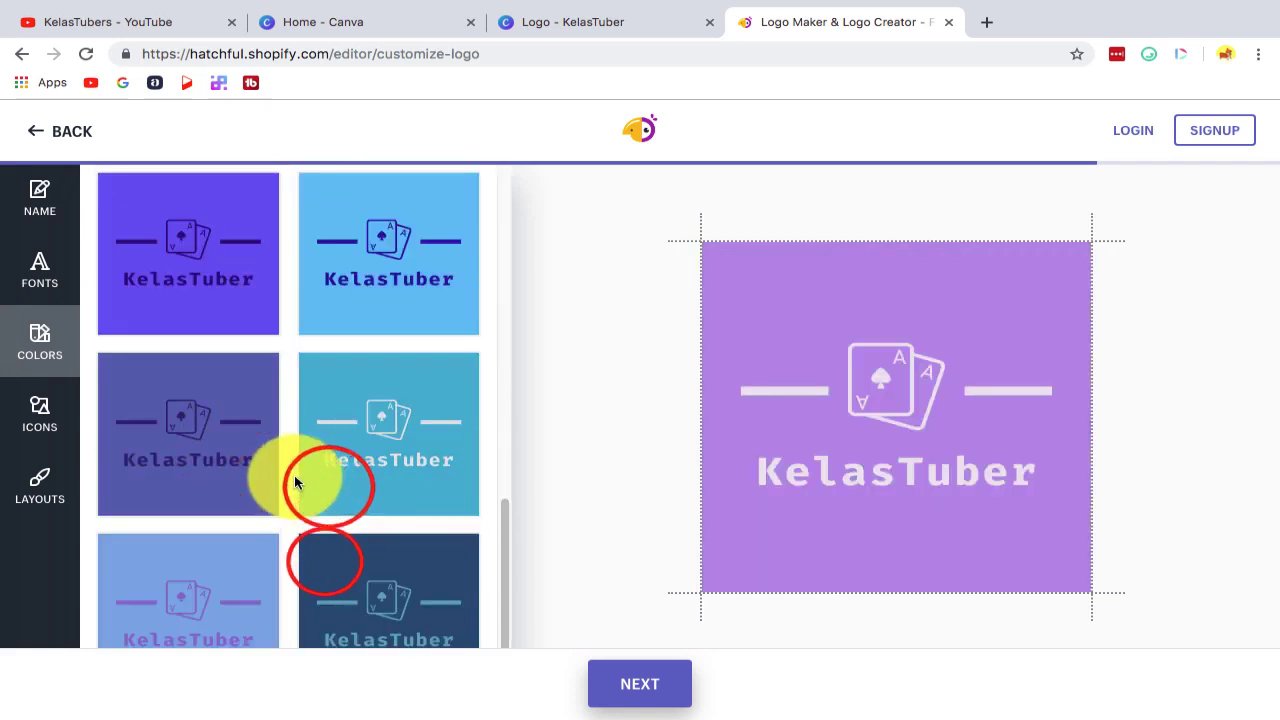
pyautogui.click(183, 476)
pyautogui.click(434, 528)
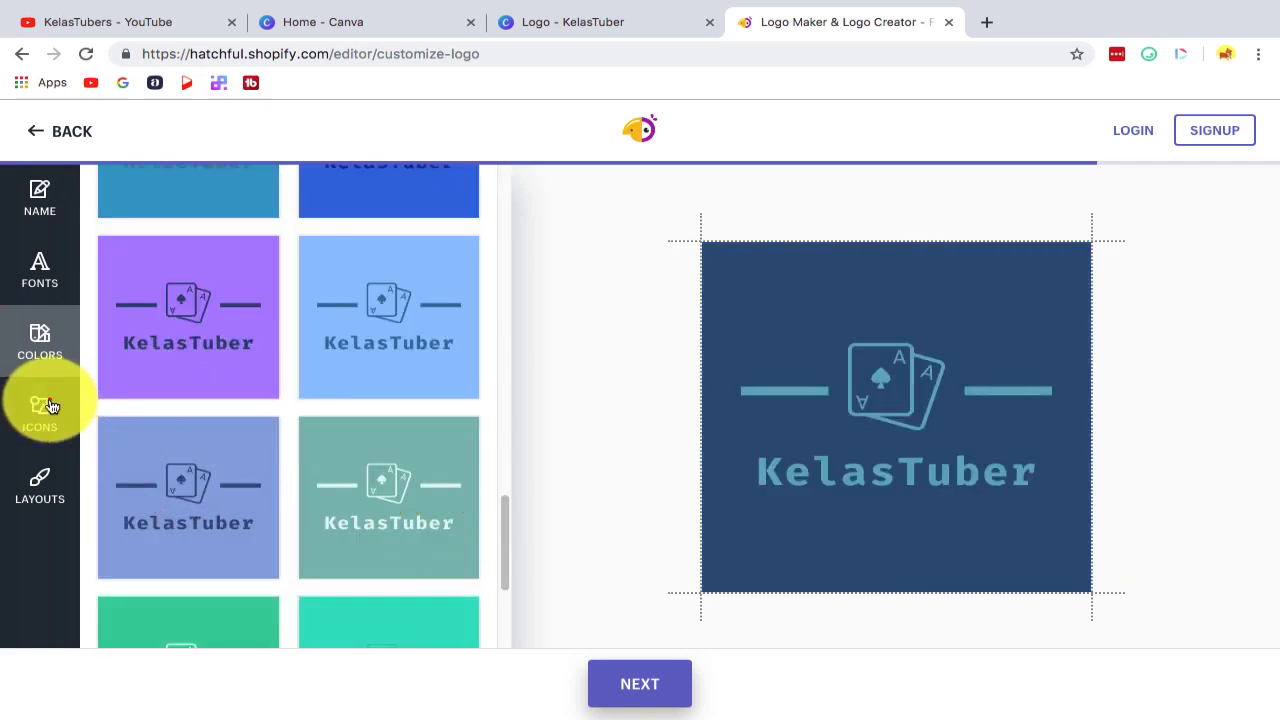
# Step: Try other icons in the logo and replace the playing cards with the gavel icon
pyautogui.click(40, 405)
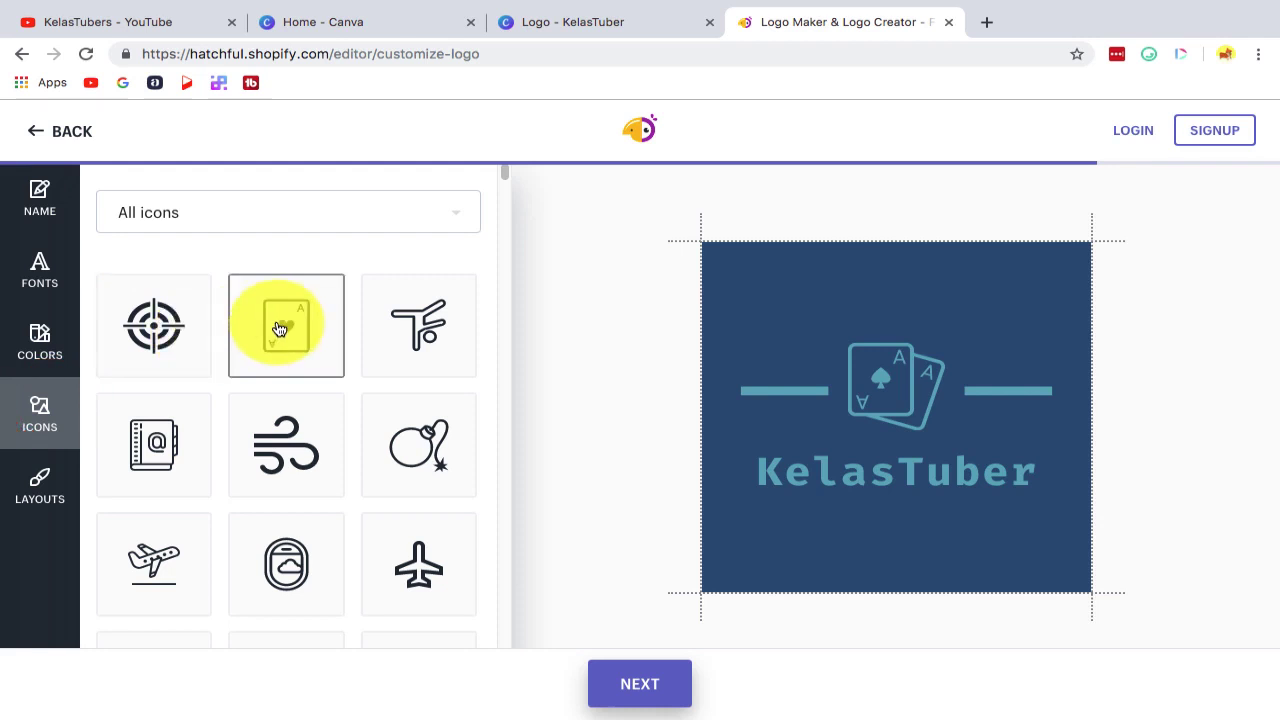
pyautogui.click(170, 330)
pyautogui.click(272, 455)
pyautogui.click(390, 338)
pyautogui.click(438, 458)
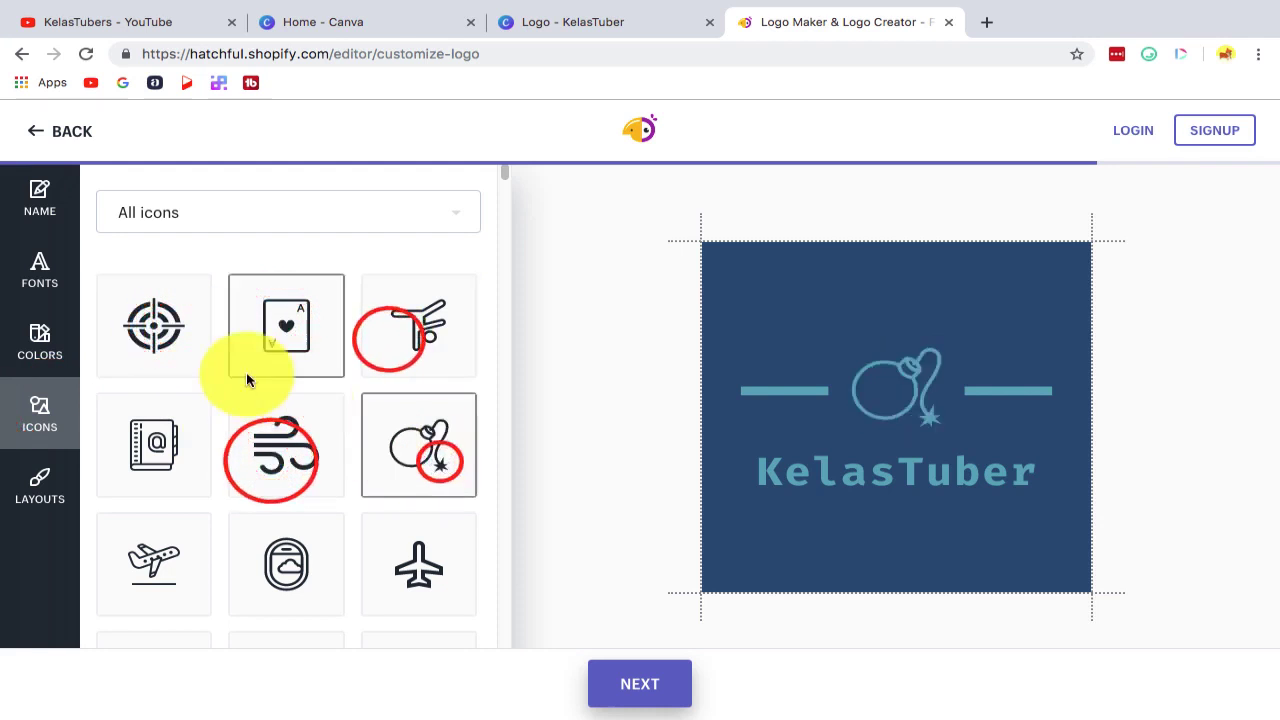
pyautogui.click(182, 332)
pyautogui.scroll(-5, 272, 458)
pyautogui.click(323, 432)
# Step: Try the pale peach on light grey colour scheme on the gavel logo
pyautogui.click(40, 263)
pyautogui.click(40, 188)
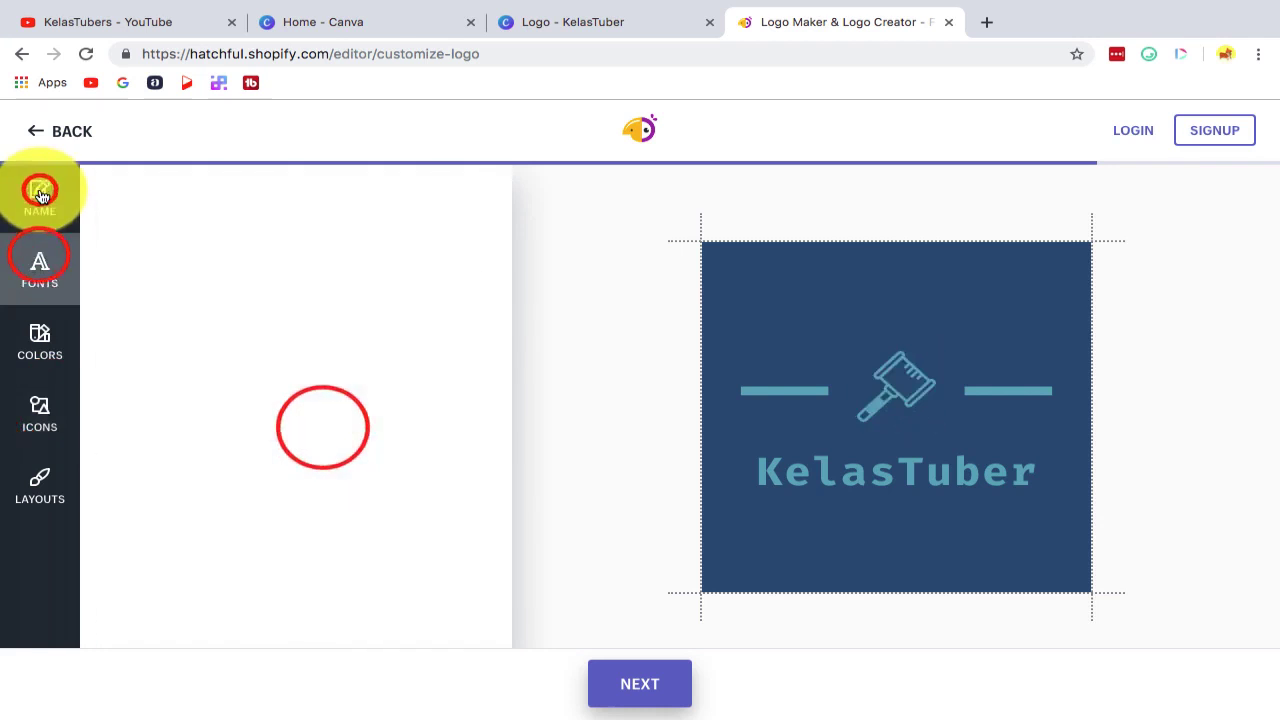
pyautogui.click(47, 374)
pyautogui.scroll(-5, 262, 417)
pyautogui.scroll(5, 220, 380)
pyautogui.click(200, 351)
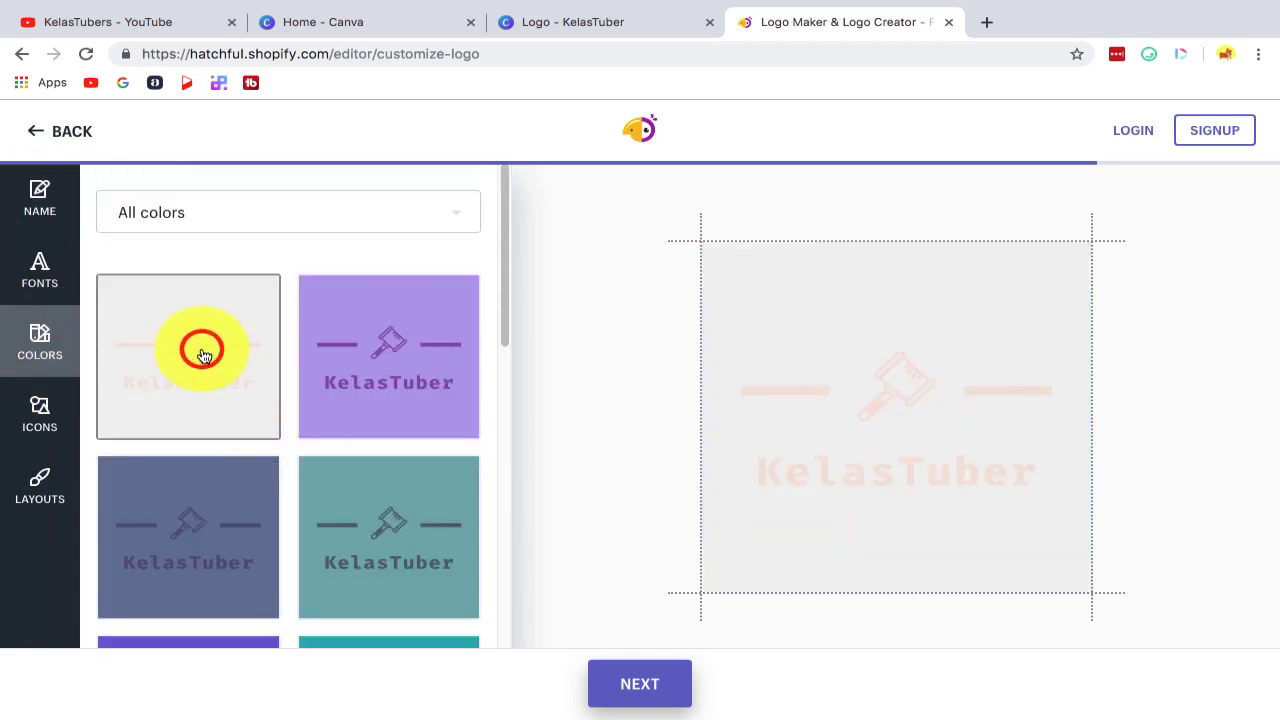
# Step: Browse further colour schemes and try mint green on teal for the gavel logo
pyautogui.scroll(-5, 236, 457)
pyautogui.scroll(10, 234, 354)
pyautogui.scroll(-15, 228, 343)
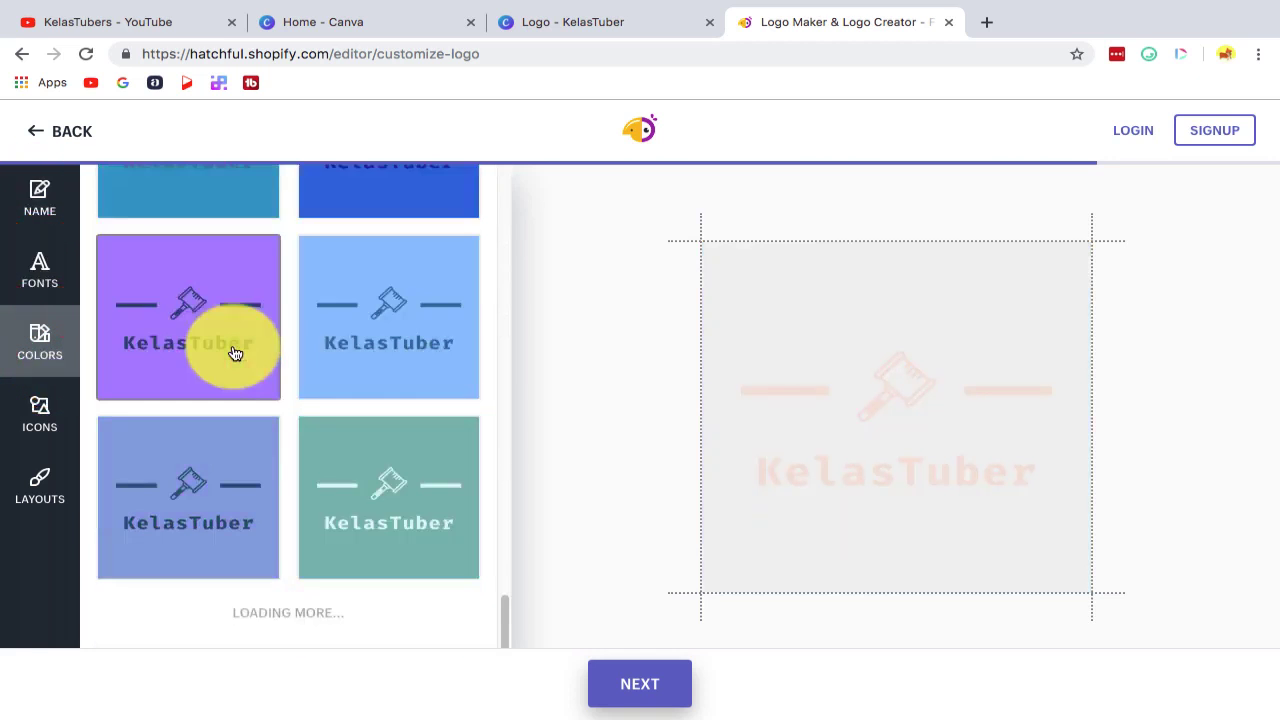
pyautogui.scroll(-4, 230, 370)
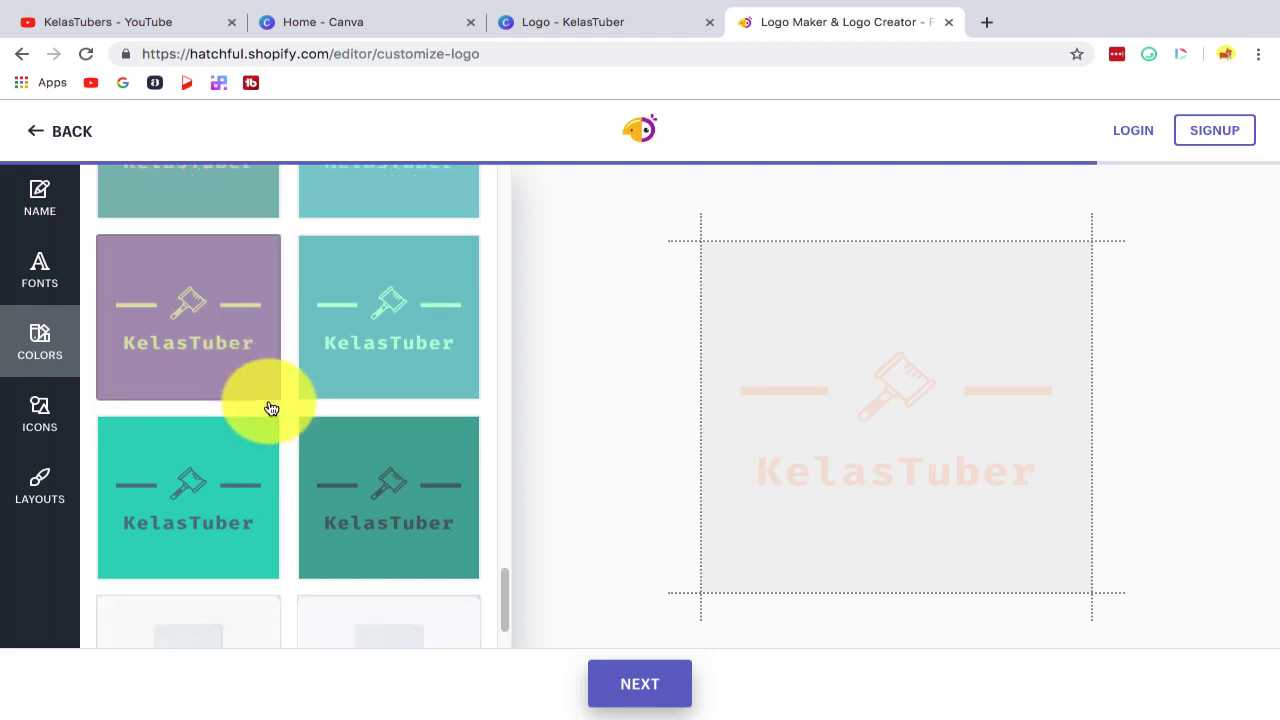
pyautogui.click(332, 360)
pyautogui.scroll(-6, 300, 440)
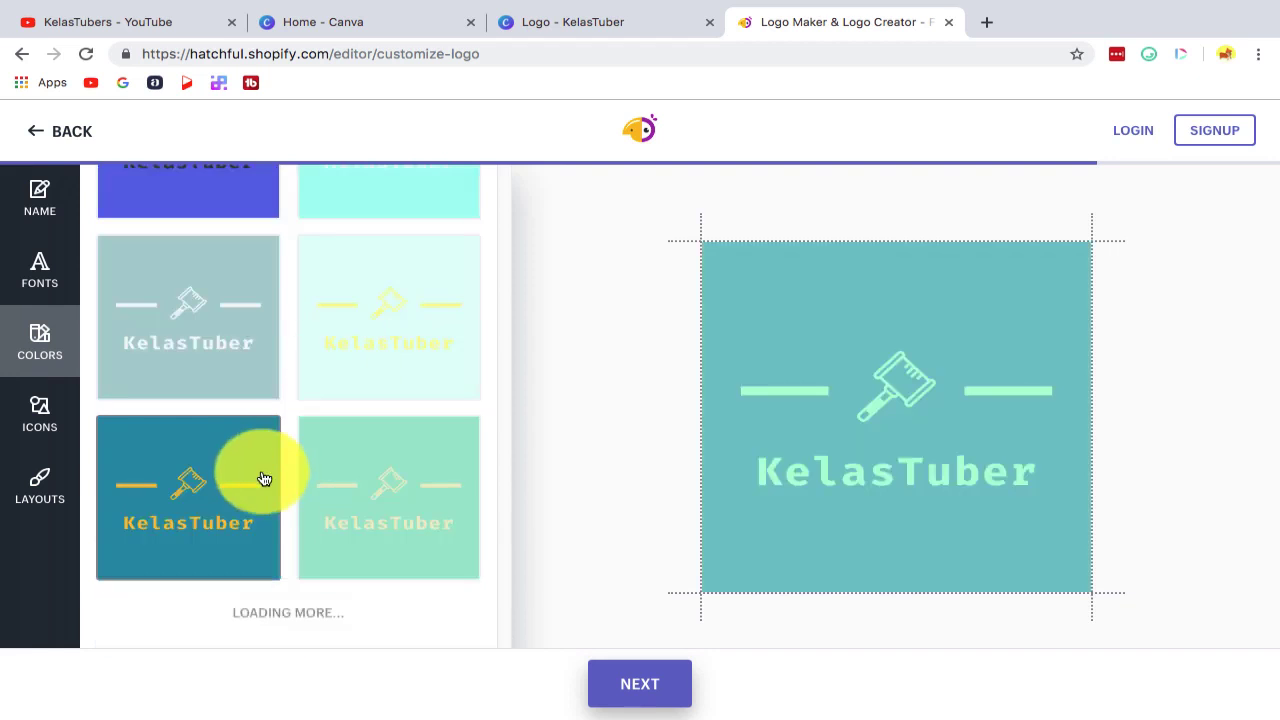
# Step: Try the brownish-grey colour scheme and the pink on burgundy one on the gavel logo
pyautogui.scroll(5, 260, 475)
pyautogui.click(186, 354)
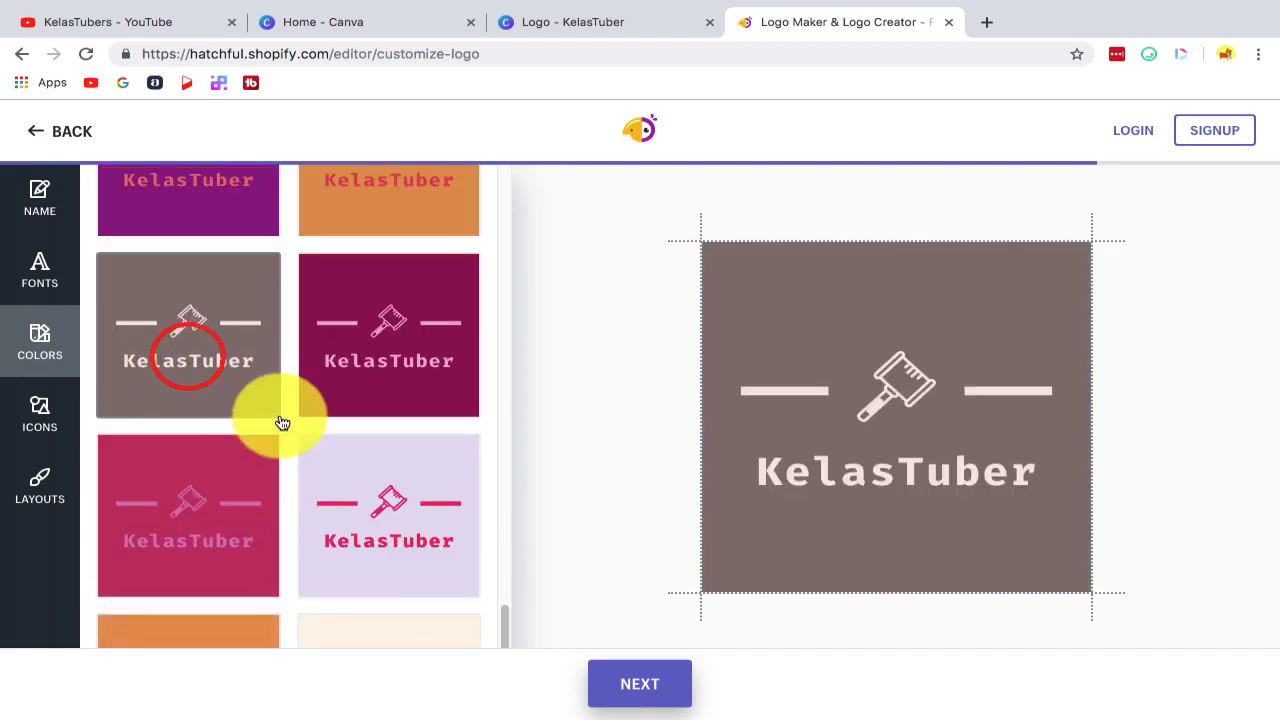
pyautogui.click(341, 387)
pyautogui.scroll(-8, 336, 430)
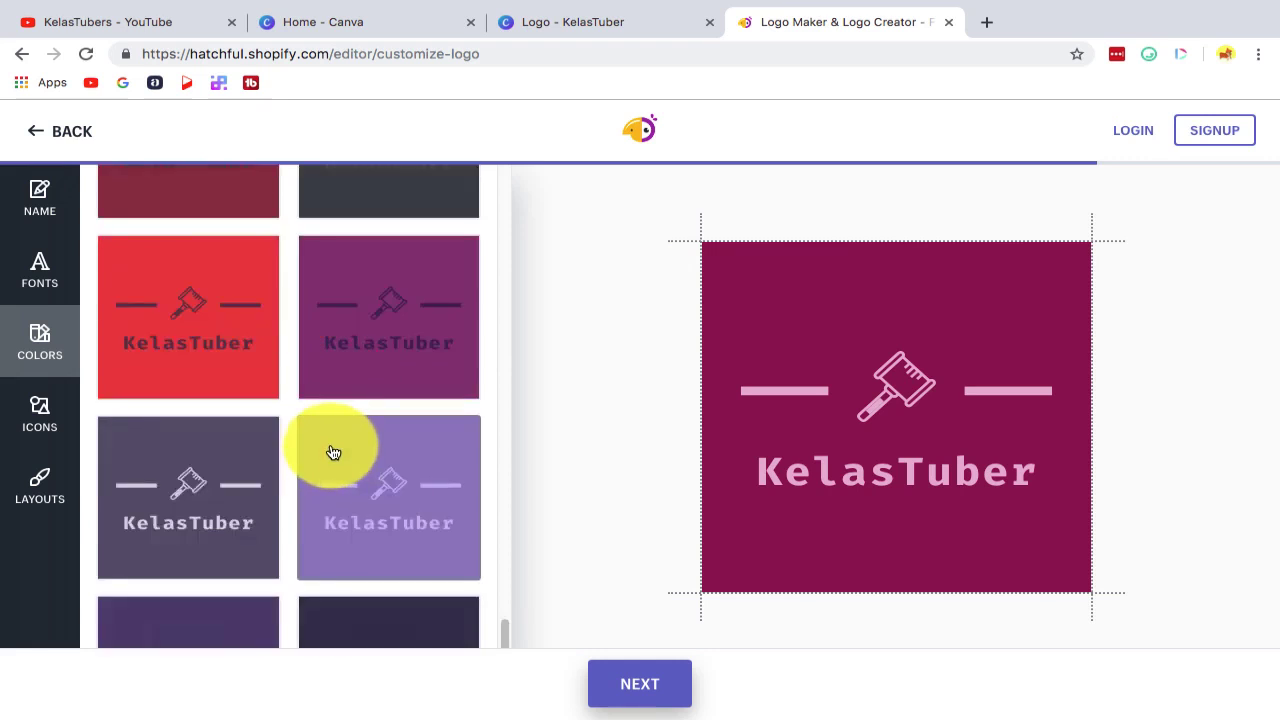
# Step: Apply the white on golden yellow colour scheme to the gavel logo
pyautogui.scroll(-5, 334, 430)
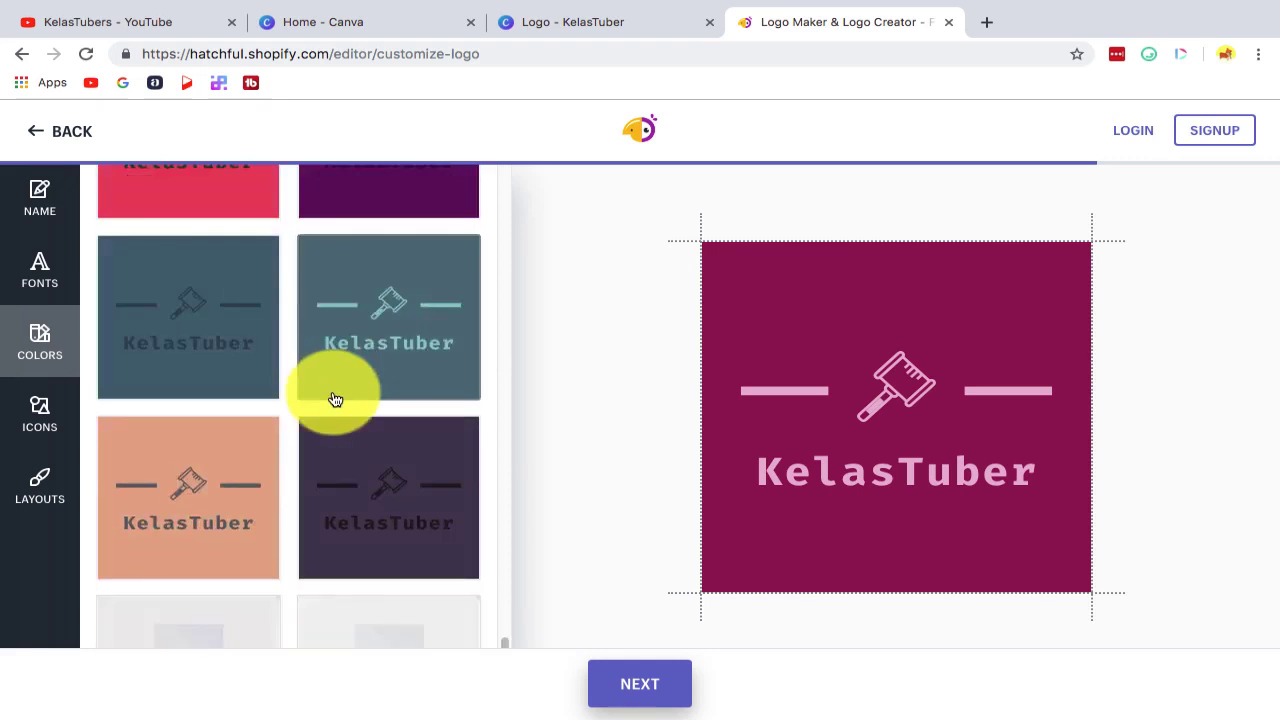
pyautogui.scroll(-3, 336, 399)
pyautogui.scroll(-3, 330, 400)
pyautogui.scroll(-3, 322, 405)
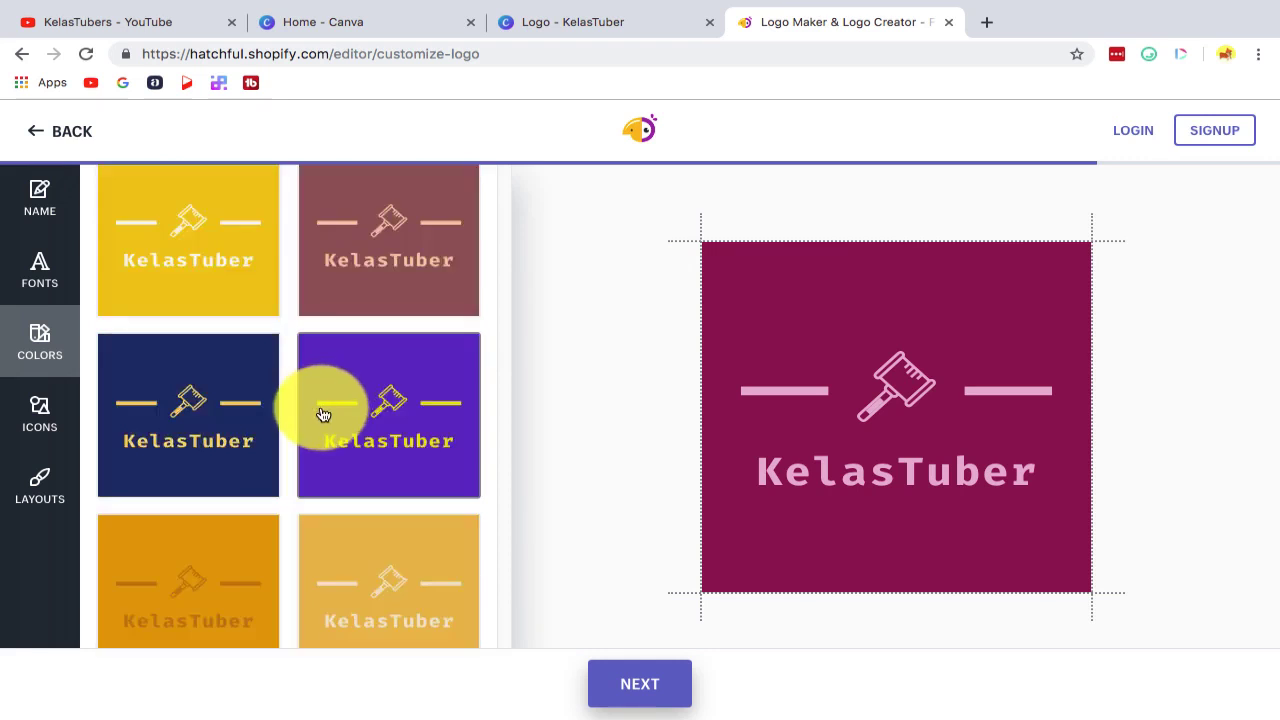
pyautogui.click(199, 267)
pyautogui.scroll(-3, 300, 400)
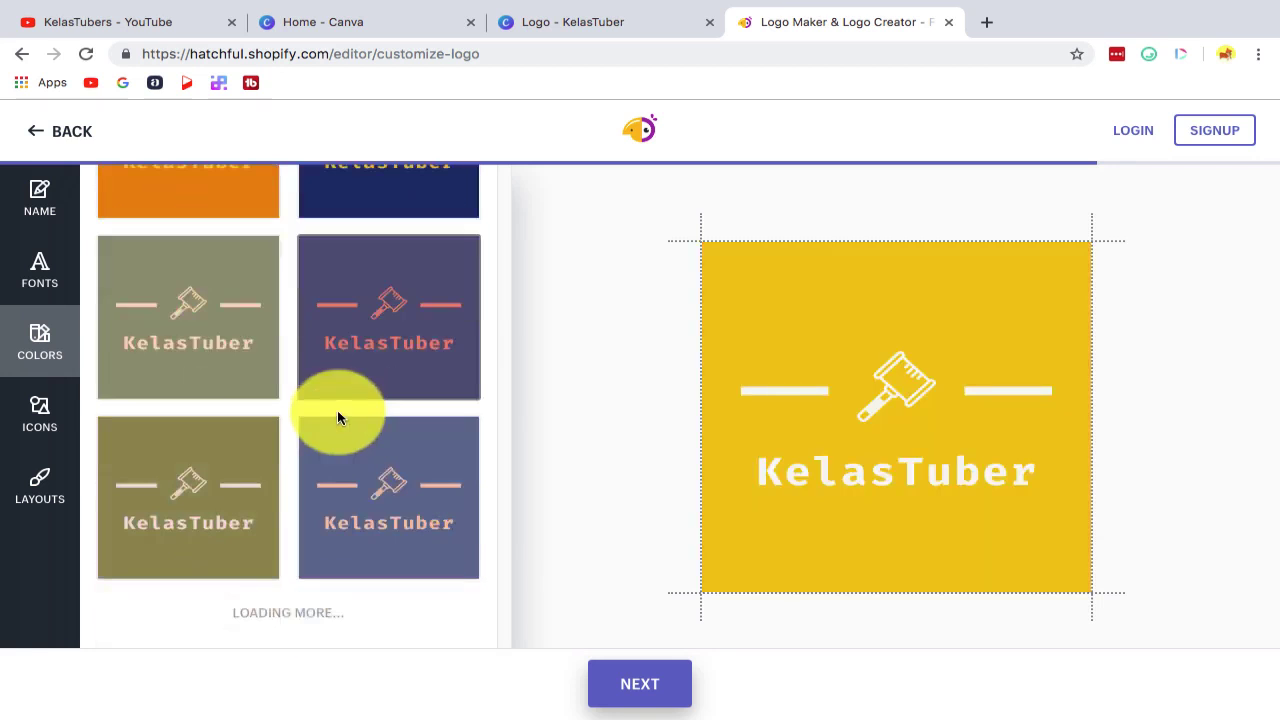
# Step: Filter the colour schemes to the Cool category
pyautogui.scroll(15, 167, 358)
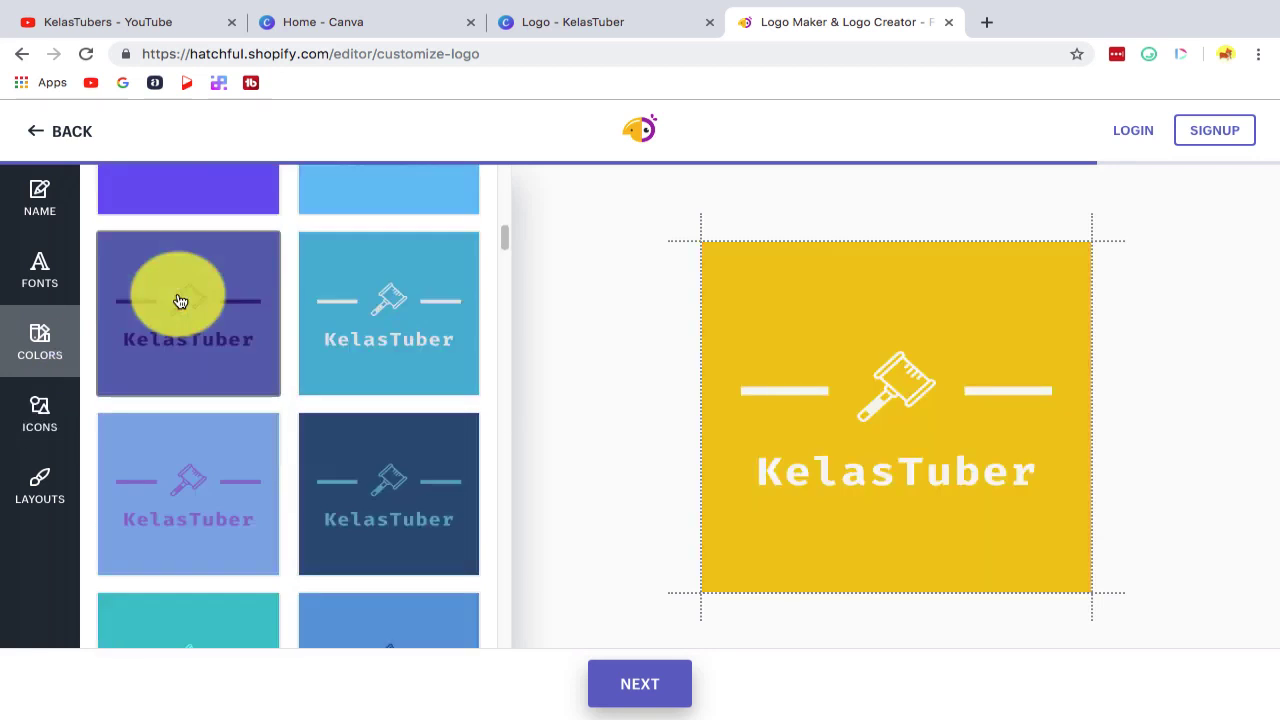
pyautogui.click(201, 212)
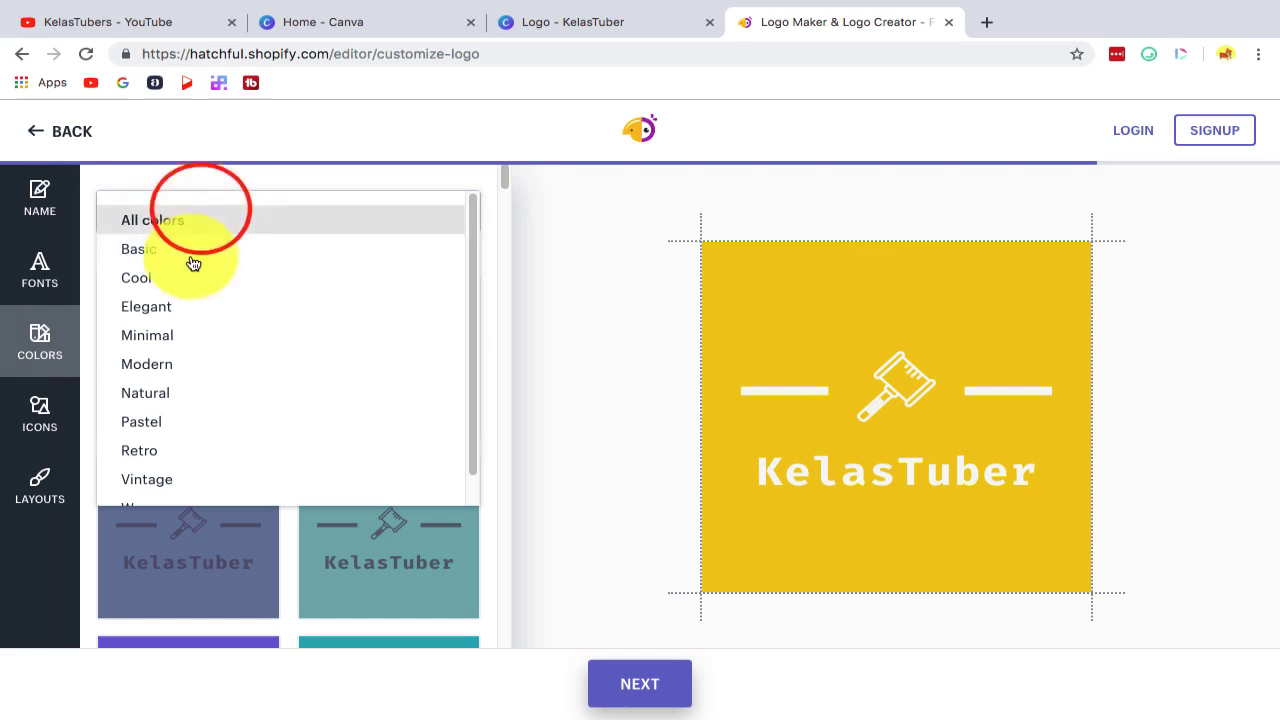
pyautogui.click(187, 272)
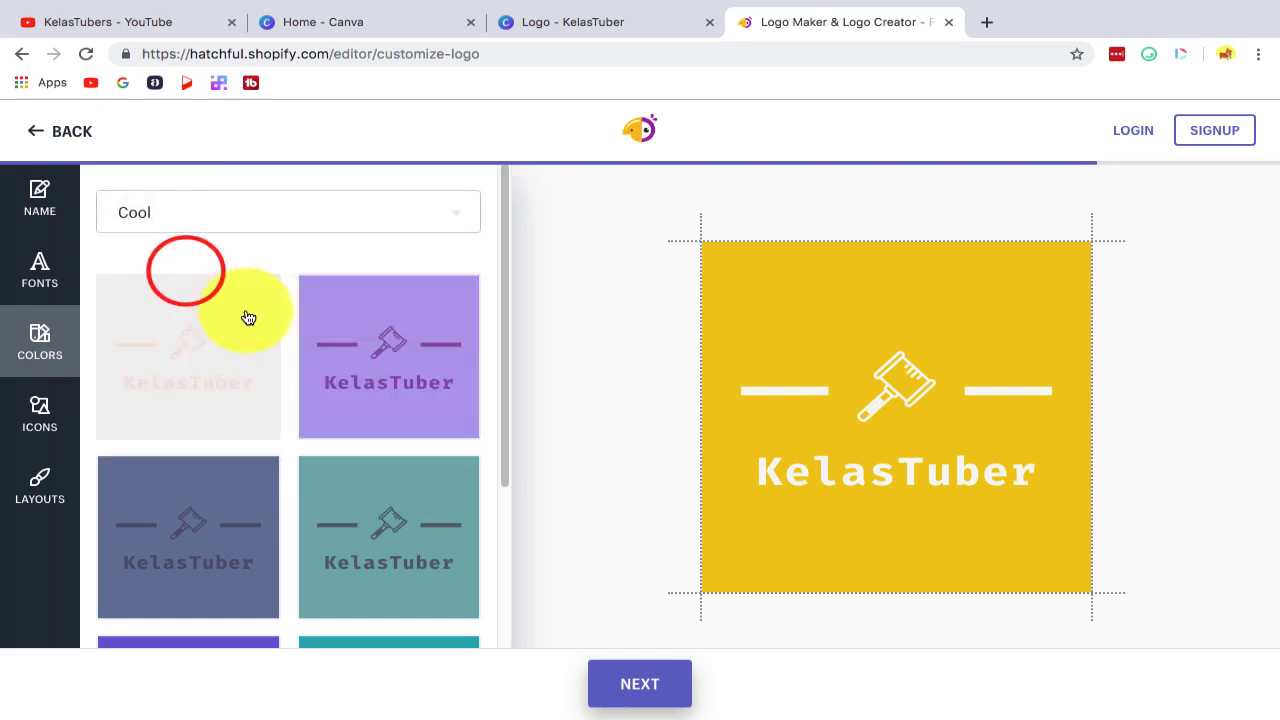
# Step: Choose the layout with double solid lines on both sides of the gavel and continue to the logo preview
pyautogui.click(28, 478)
pyautogui.scroll(-3, 280, 408)
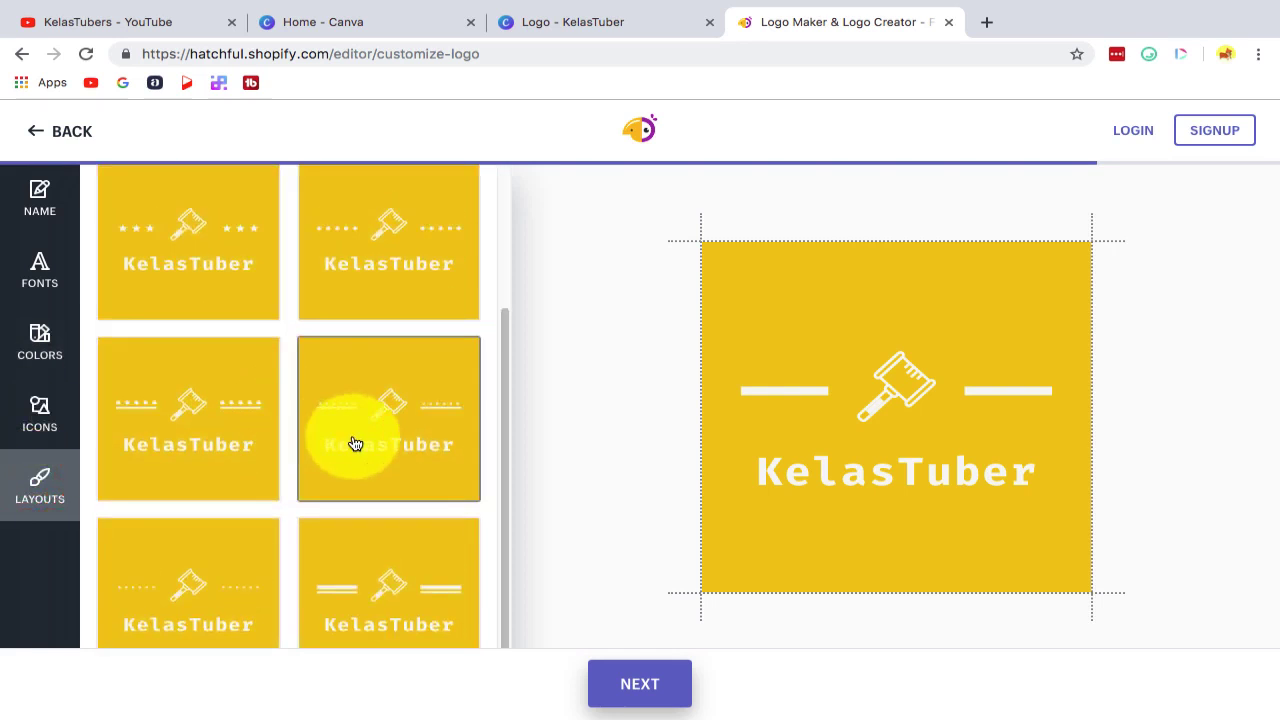
pyautogui.click(120, 429)
pyautogui.scroll(-1, 280, 503)
pyautogui.click(372, 492)
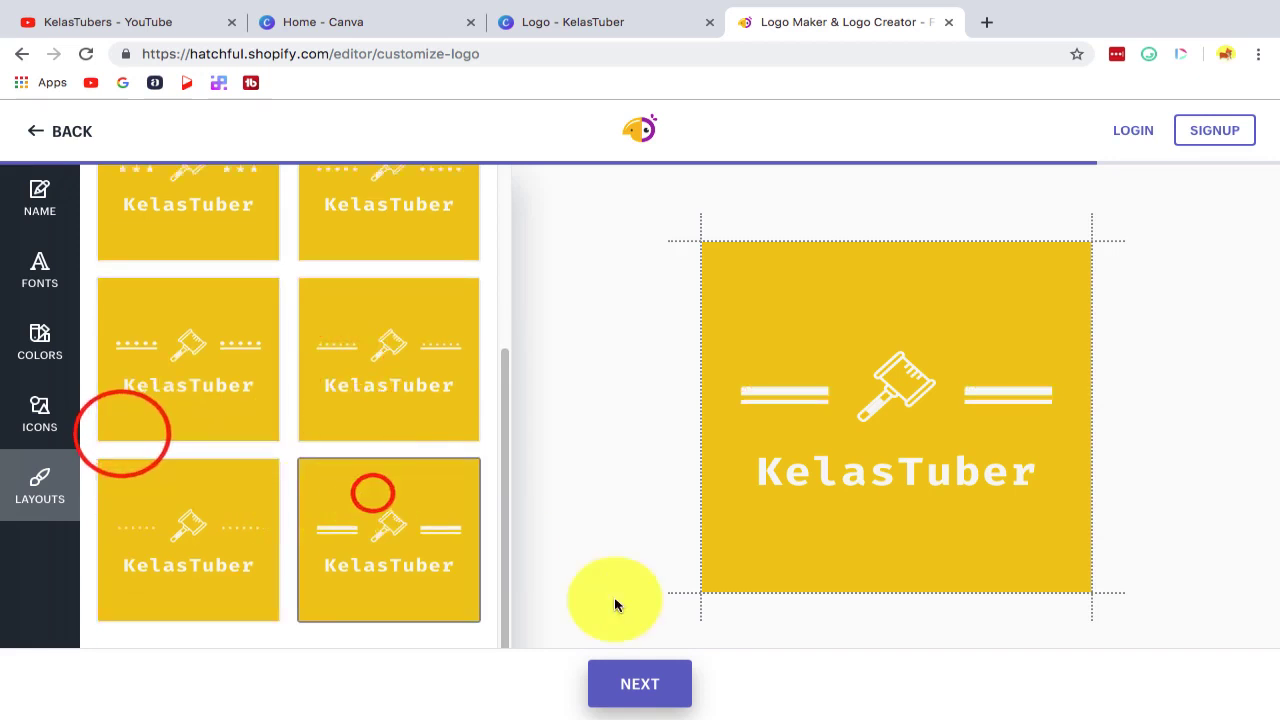
pyautogui.click(659, 682)
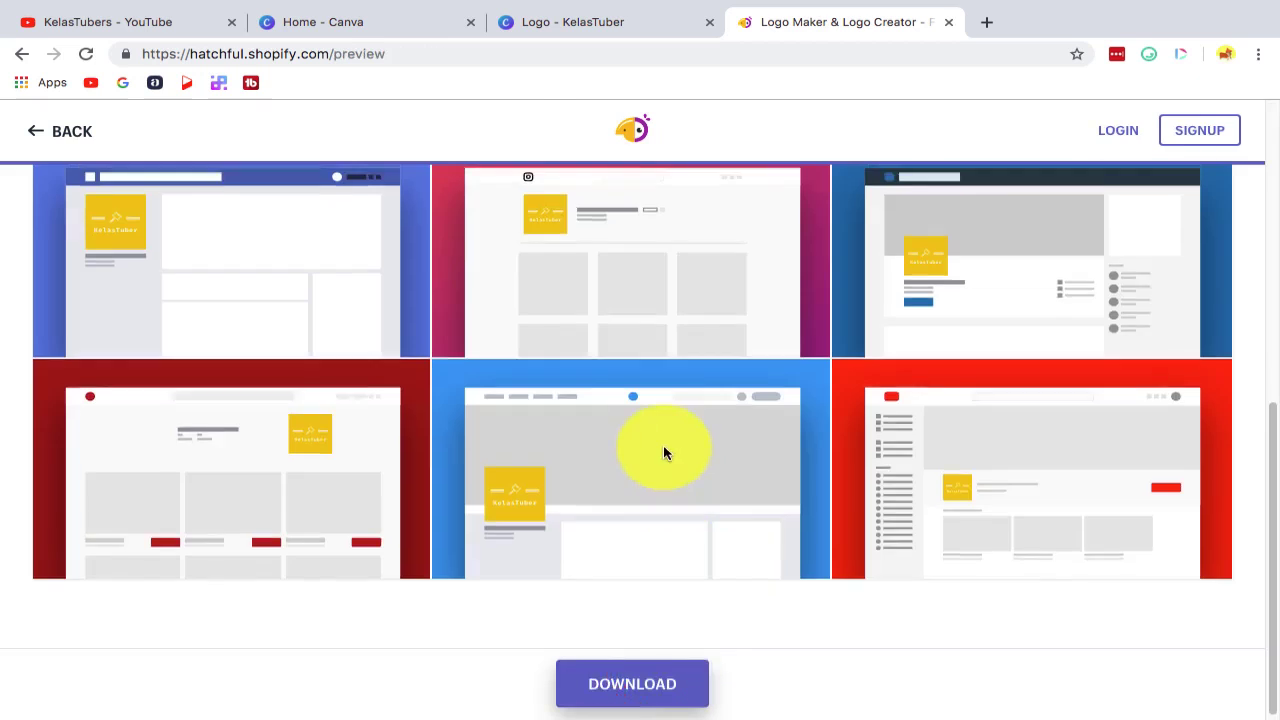
# Step: Request the download of the finished gavel logo and dismiss the account creation form without signing up
pyautogui.scroll(-1, 610, 520)
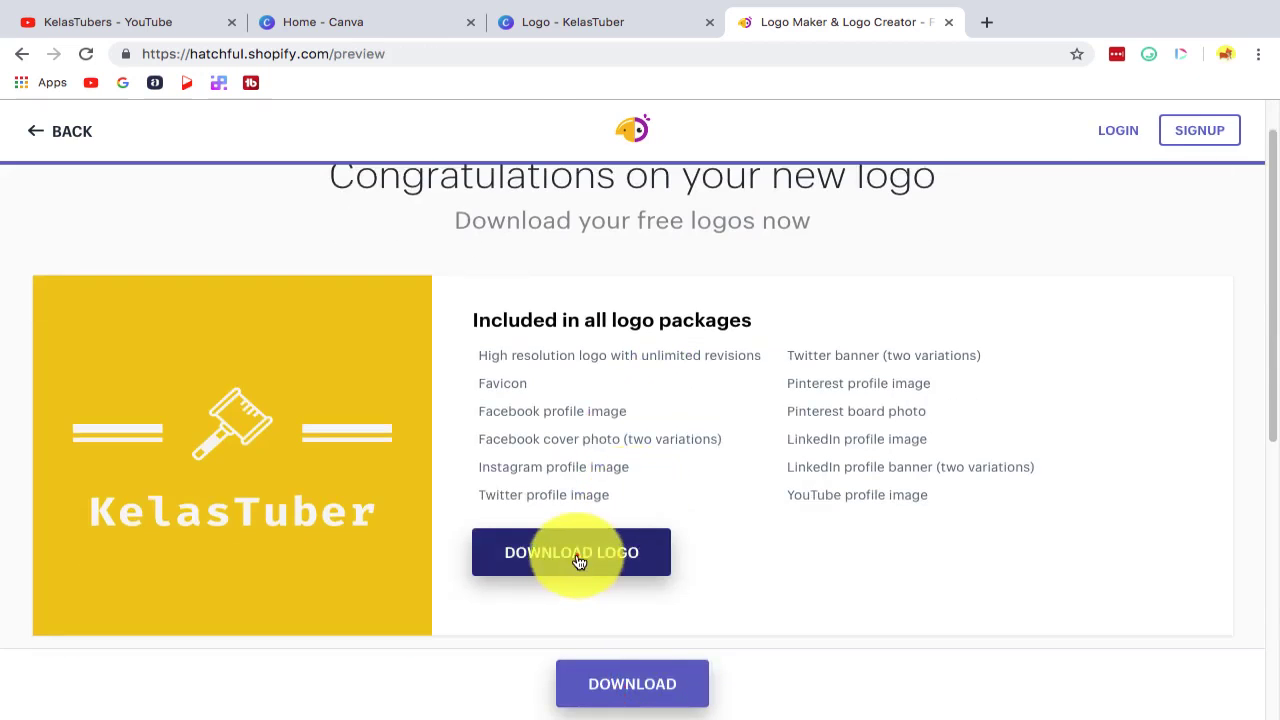
pyautogui.click(579, 562)
pyautogui.click(371, 372)
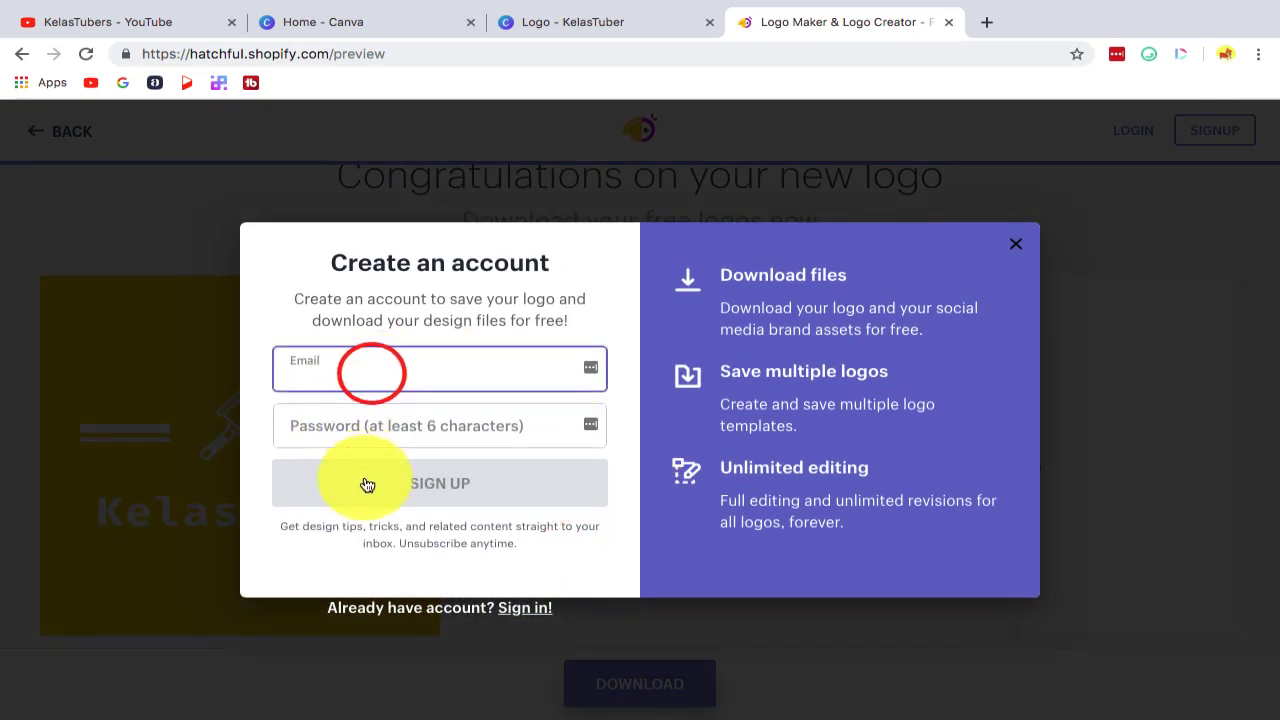
pyautogui.click(1021, 245)
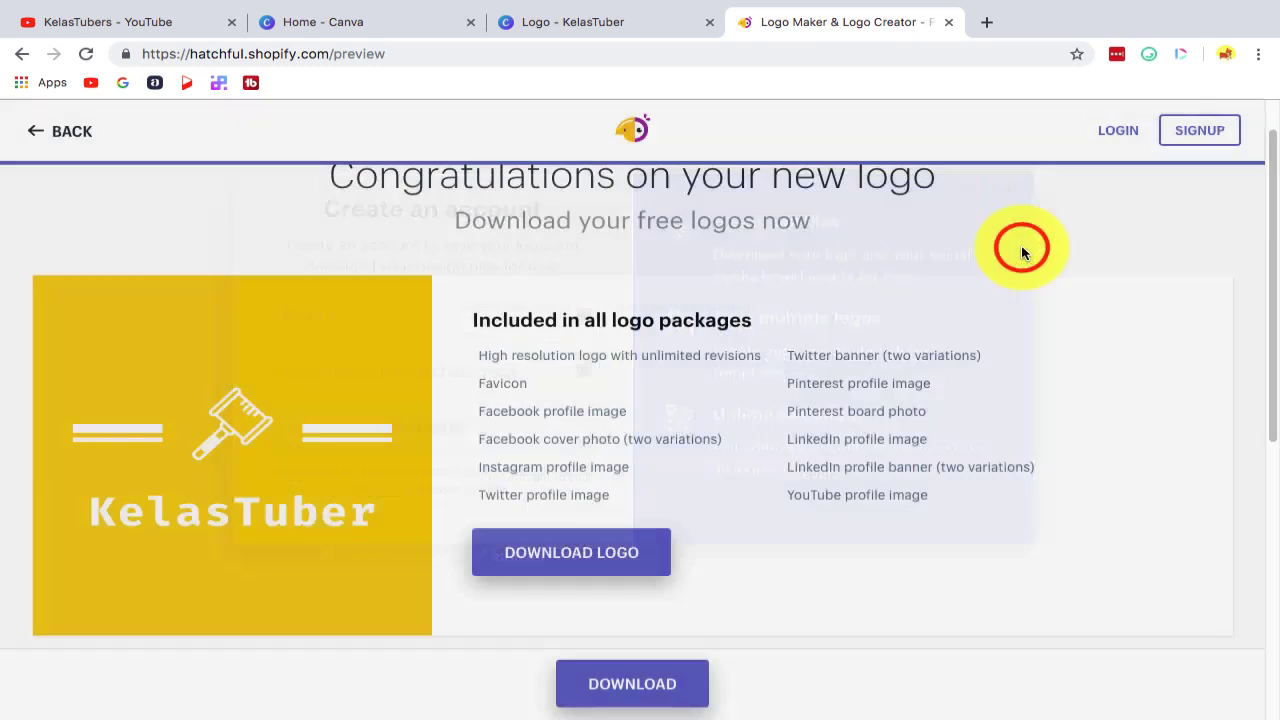
# Step: Review the social media mockups of the gavel logo and return to the overview of the logo package
pyautogui.scroll(-5, 766, 380)
pyautogui.scroll(-4, 538, 468)
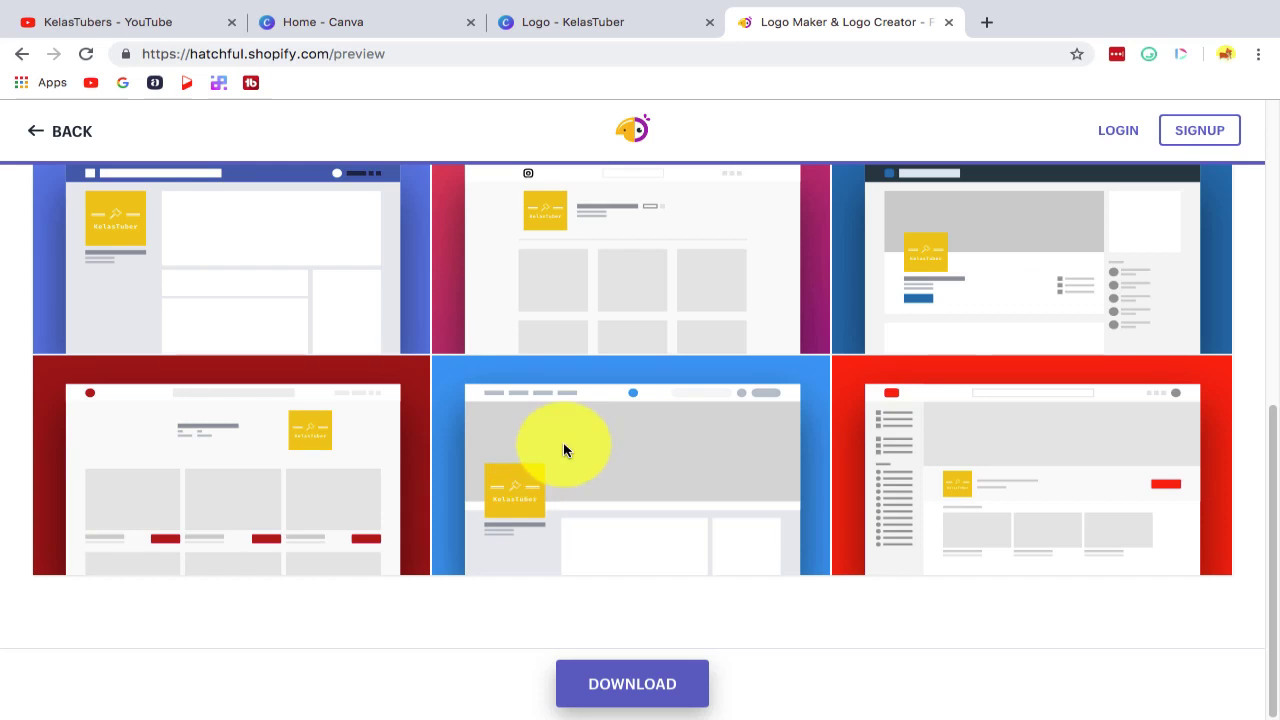
pyautogui.scroll(10, 685, 398)
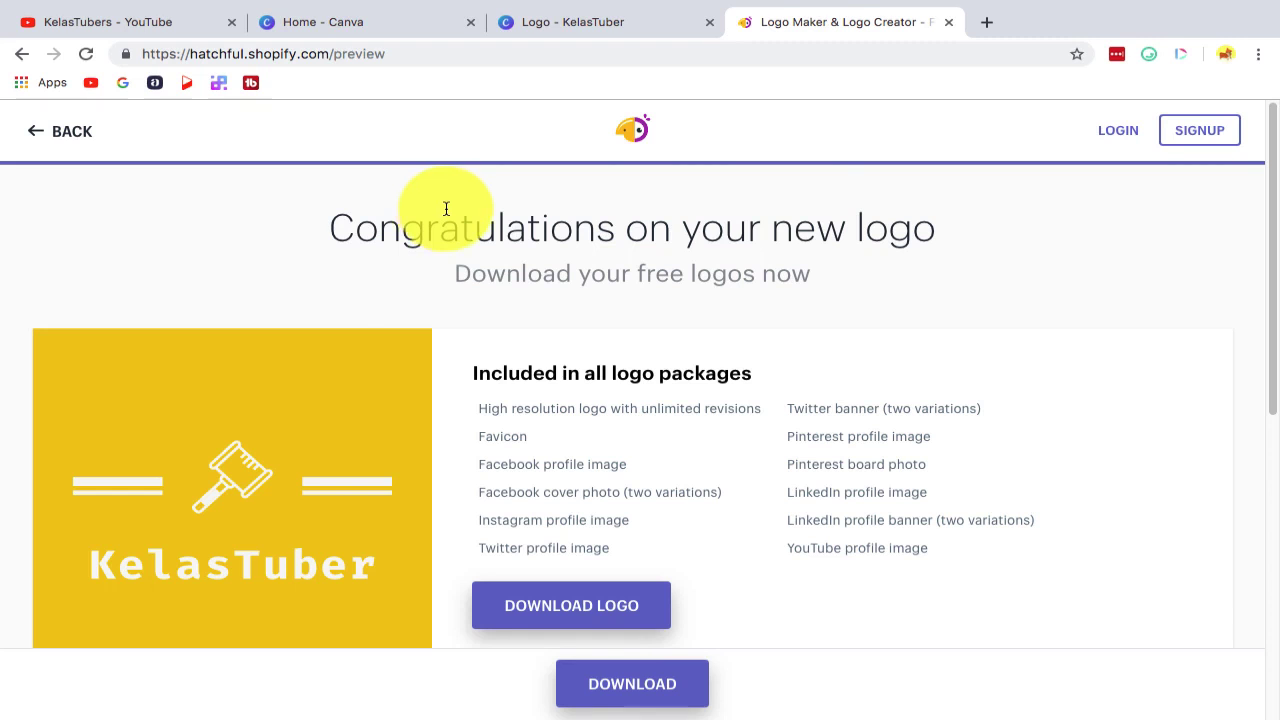
# Step: Switch to the KelasTubers channel page on YouTube to view its banner and profile picture
pyautogui.click(362, 24)
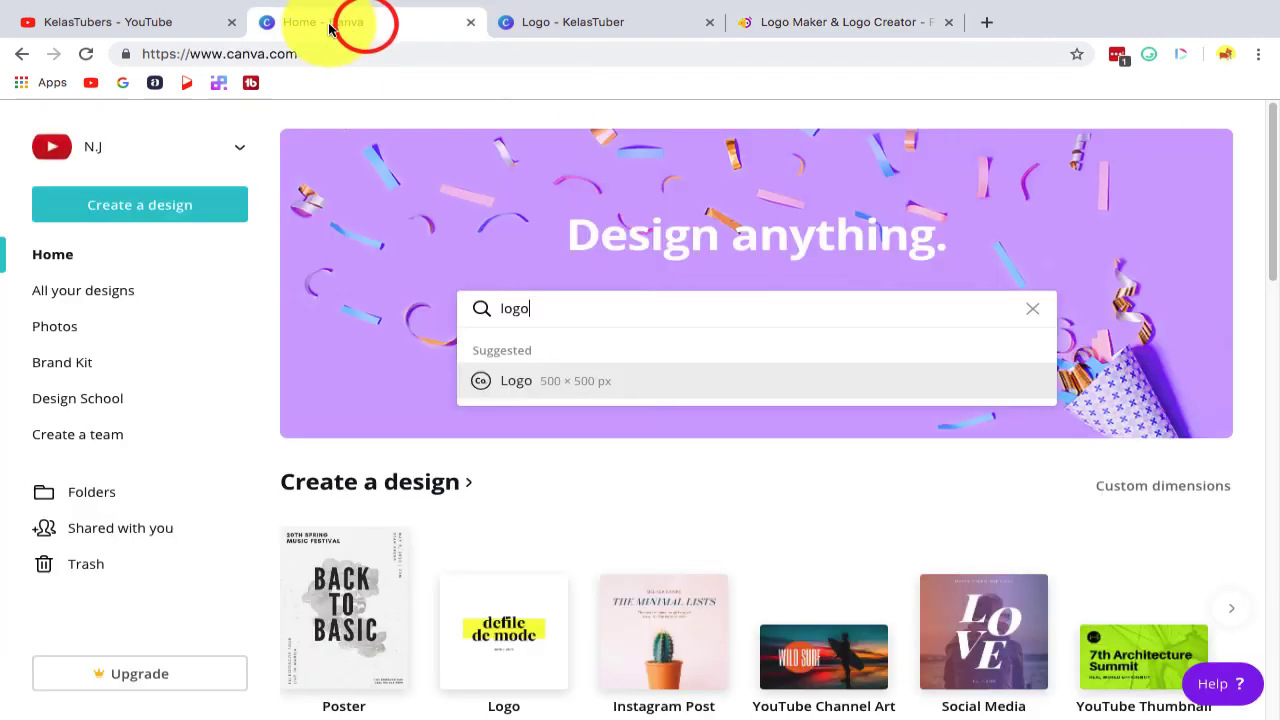
pyautogui.click(349, 102)
pyautogui.click(126, 24)
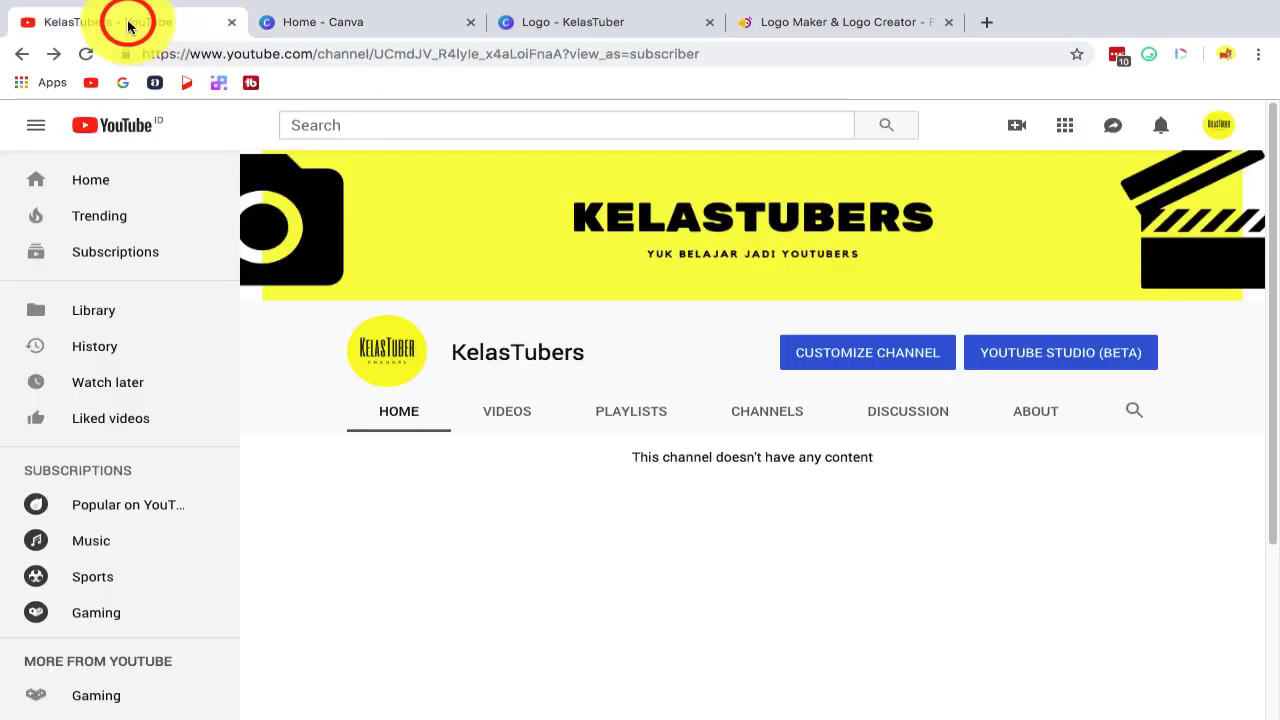